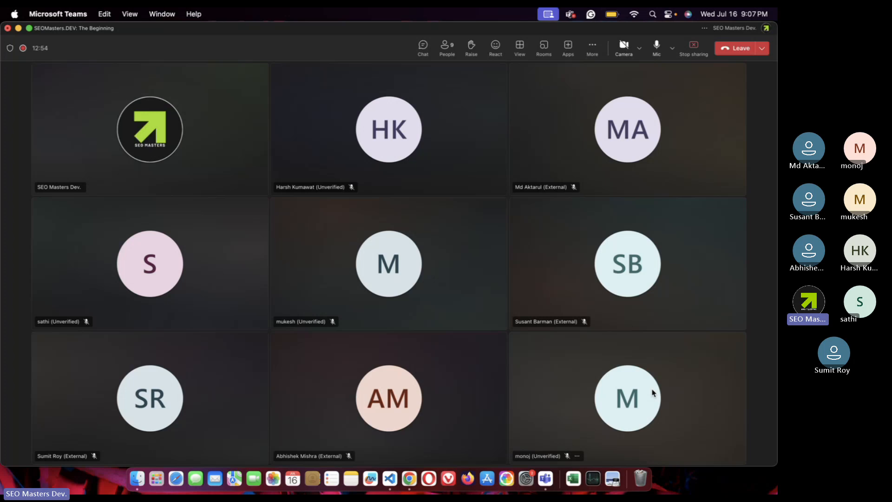
- Search Google in Chrome for 'real estate project in kolkata' and scroll to the sponsored listings
{"action": "left_click", "coordinate": [409, 478]}
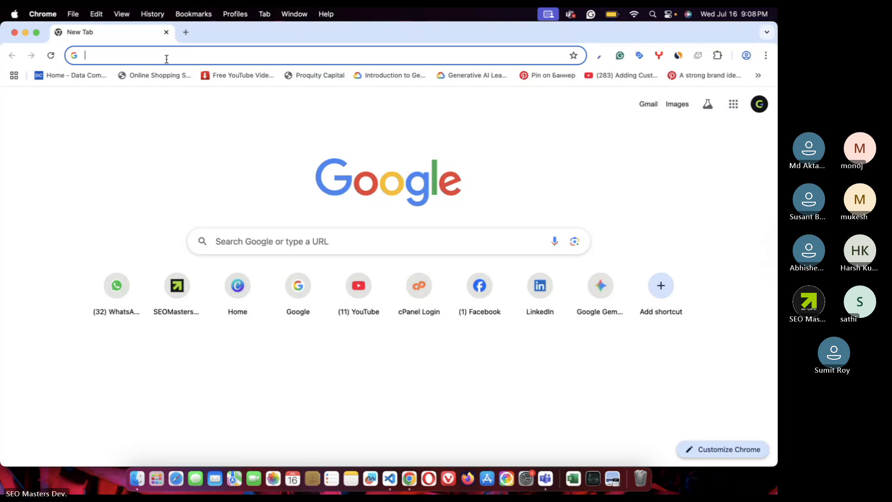
{"action": "type", "text": "real estate "}
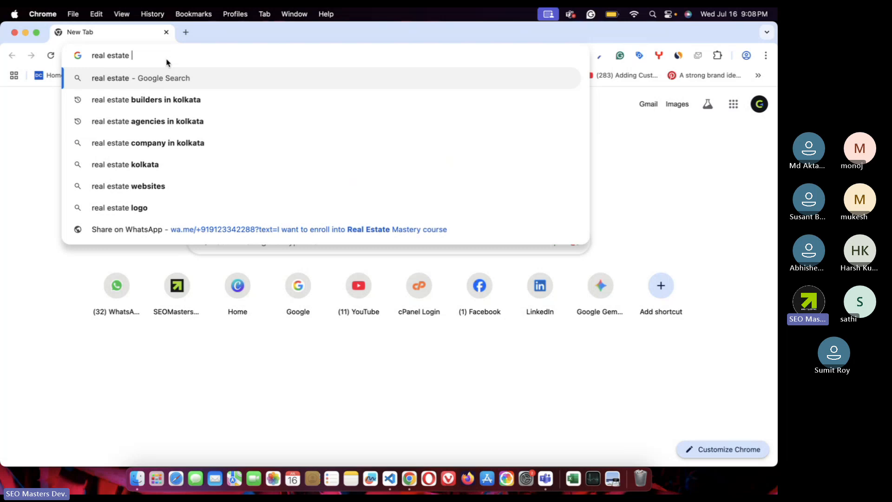
{"action": "type", "text": "proje"}
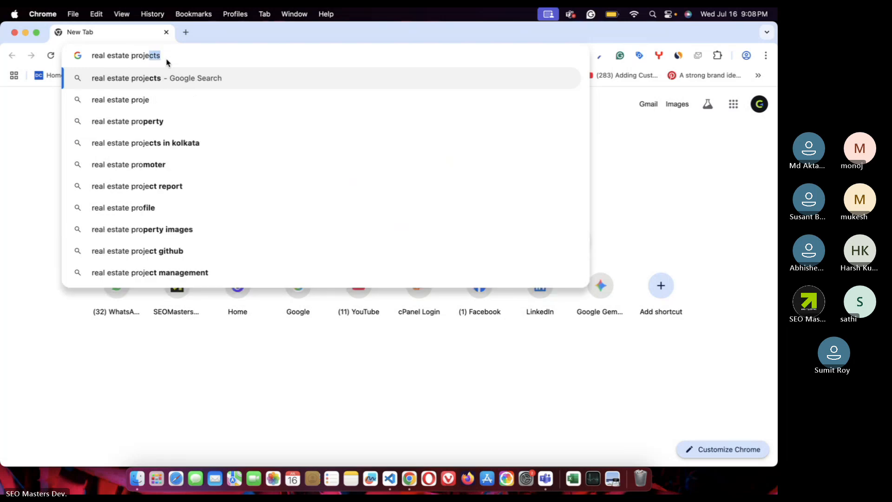
{"action": "type", "text": "ct in kolkata"}
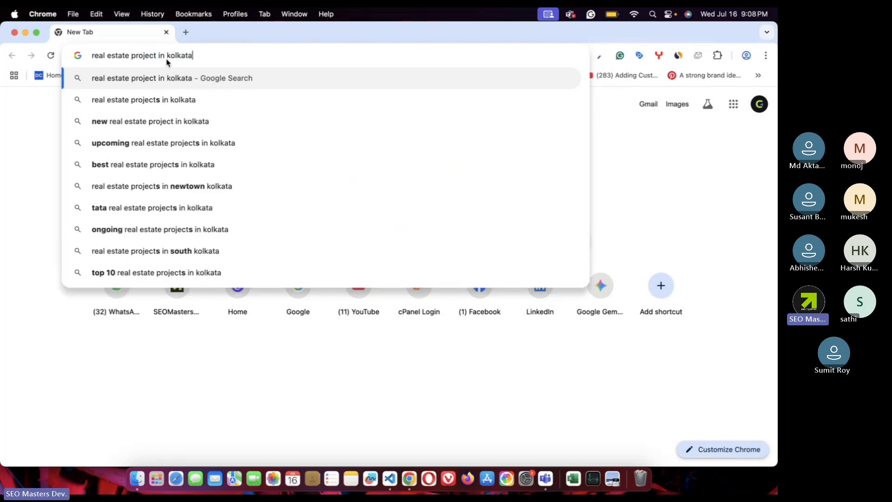
{"action": "key", "text": "Return"}
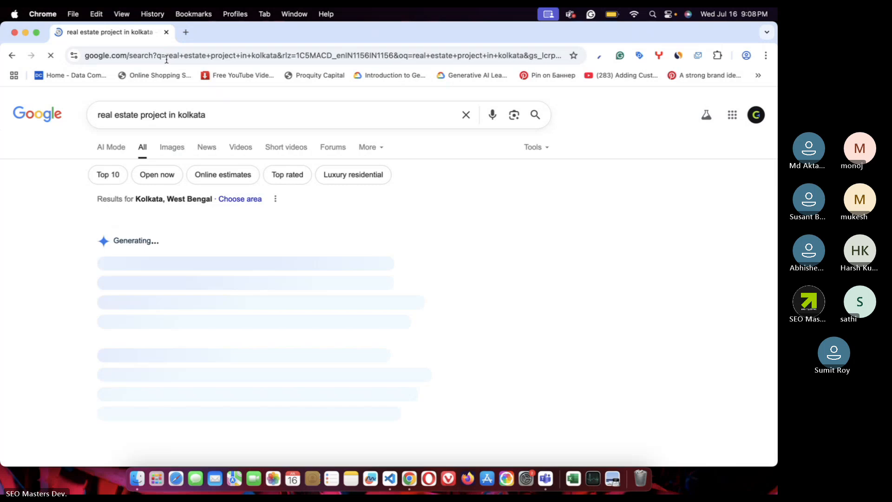
{"action": "scroll", "coordinate": [291, 265], "scroll_direction": "down", "scroll_amount": 10}
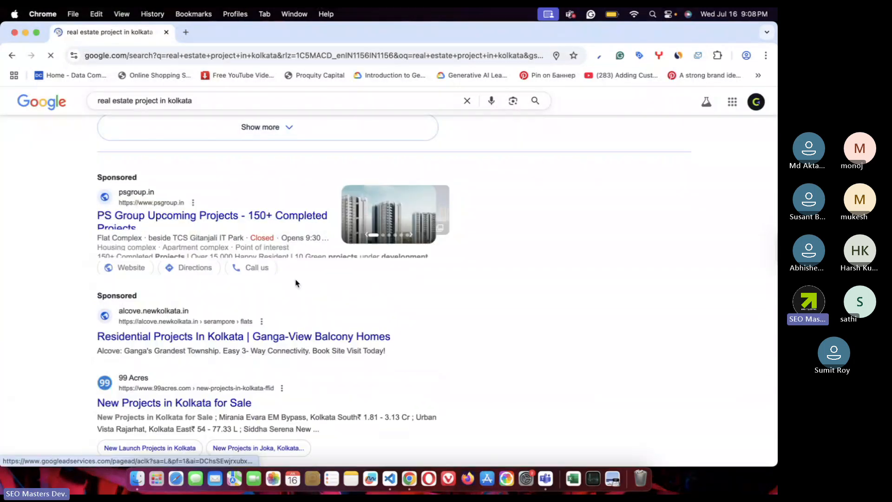
{"action": "scroll", "coordinate": [295, 285], "scroll_direction": "down", "scroll_amount": 1}
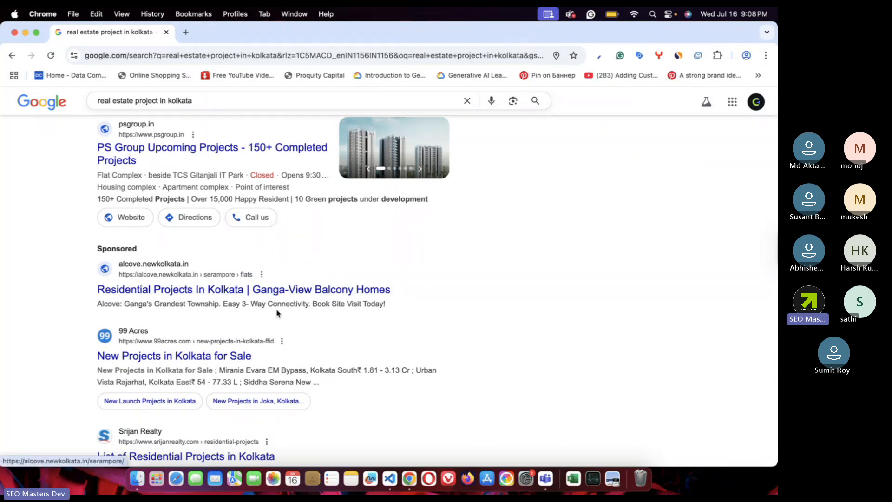
- Open the Alcove 'Residential Projects In Kolkata' ad and scroll past the contact form to Riverside Township
{"action": "left_click", "coordinate": [246, 292]}
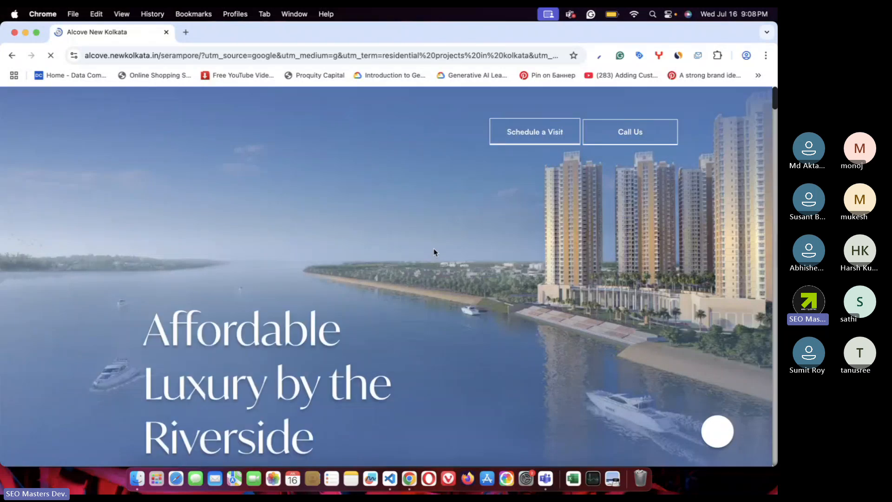
{"action": "scroll", "coordinate": [434, 252], "scroll_direction": "down", "scroll_amount": 1}
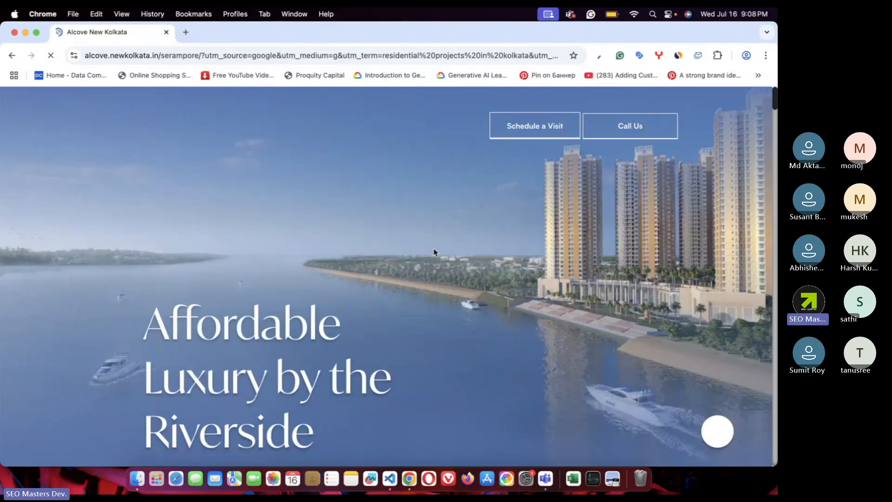
{"action": "scroll", "coordinate": [434, 250], "scroll_direction": "down", "scroll_amount": 5}
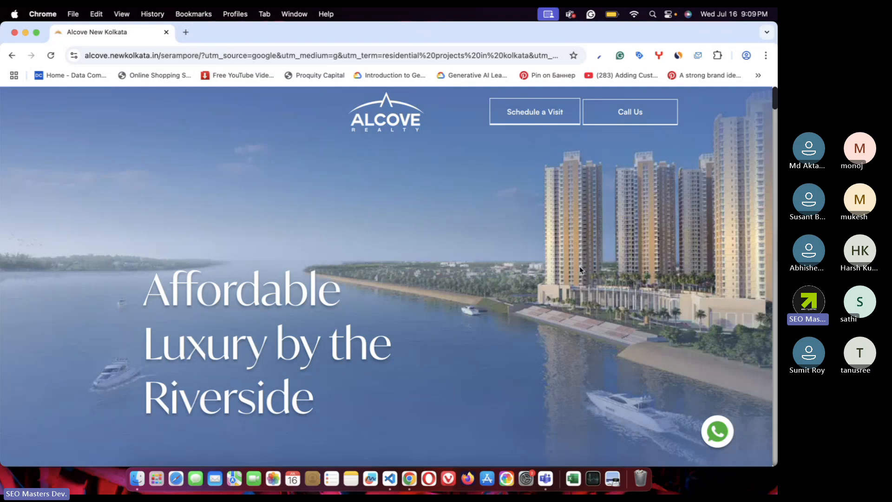
{"action": "scroll", "coordinate": [510, 363], "scroll_direction": "down", "scroll_amount": 3}
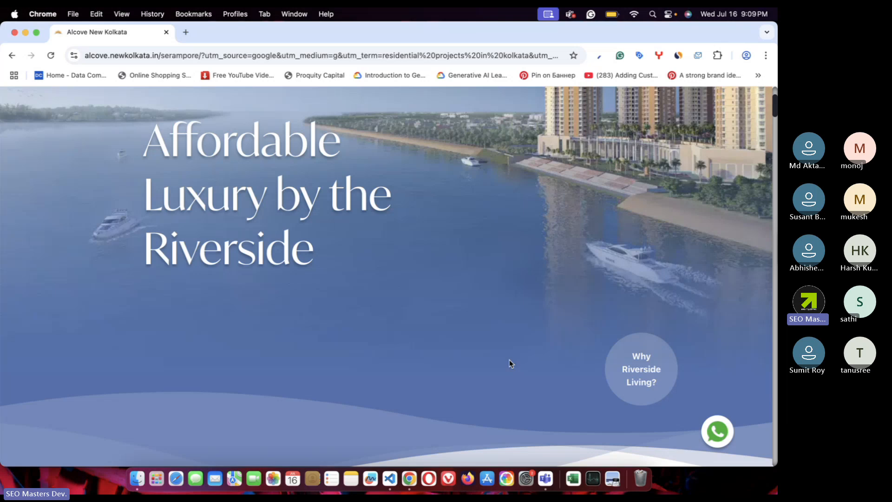
{"action": "scroll", "coordinate": [475, 300], "scroll_direction": "down", "scroll_amount": 1}
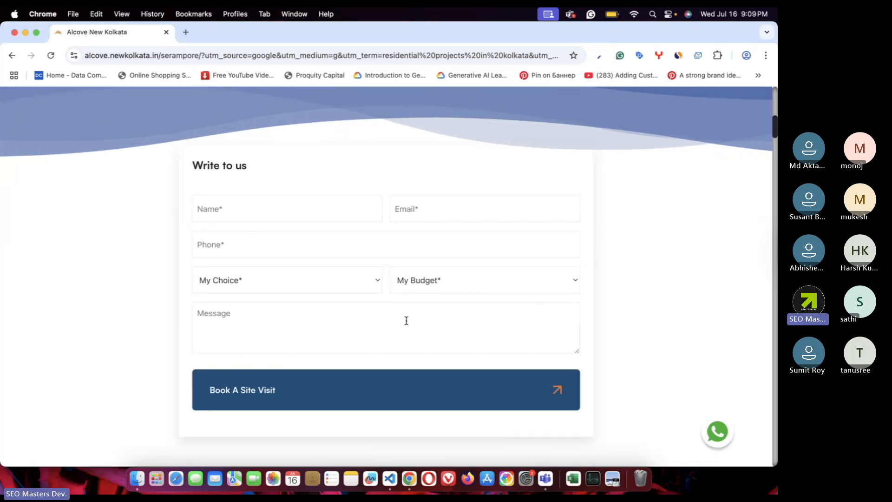
{"action": "scroll", "coordinate": [440, 322], "scroll_direction": "down", "scroll_amount": 10}
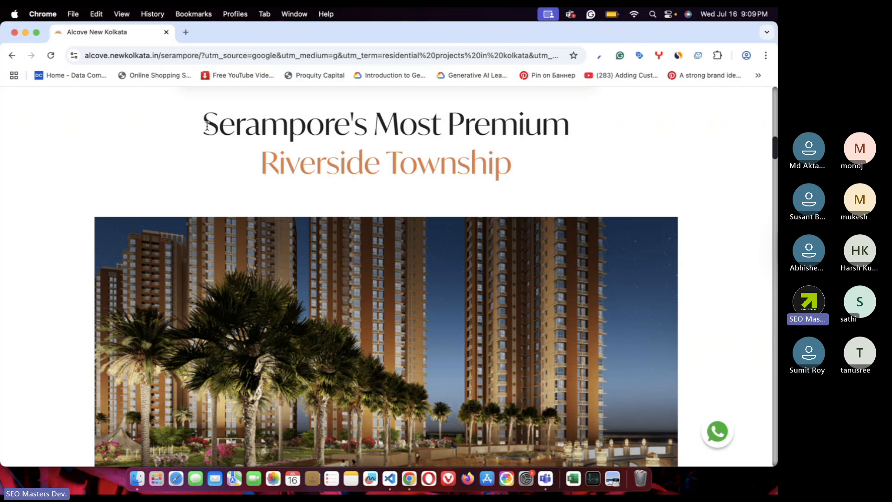
- Clear the stray heading selection and scroll down to the project photo slider
{"action": "left_click_drag", "start_coordinate": [207, 123], "coordinate": [235, 124]}
{"action": "left_click", "coordinate": [559, 156]}
{"action": "scroll", "coordinate": [536, 163], "scroll_direction": "down", "scroll_amount": 3}
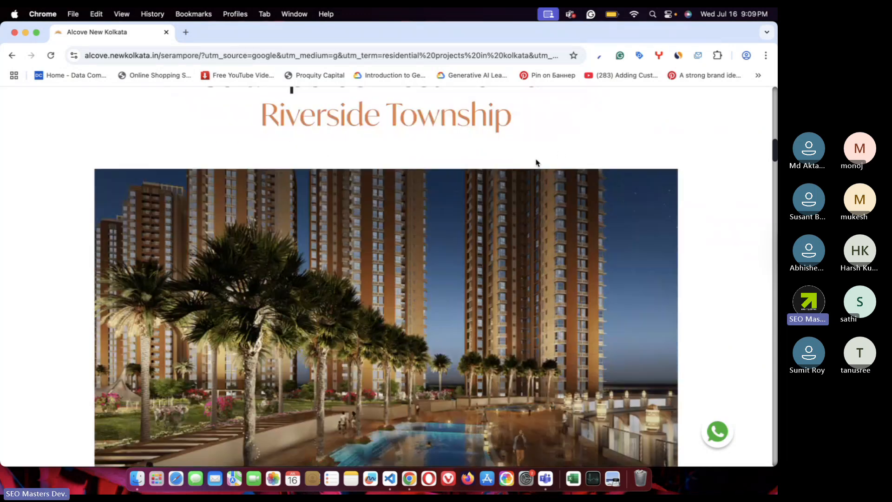
{"action": "scroll", "coordinate": [536, 163], "scroll_direction": "down", "scroll_amount": 3}
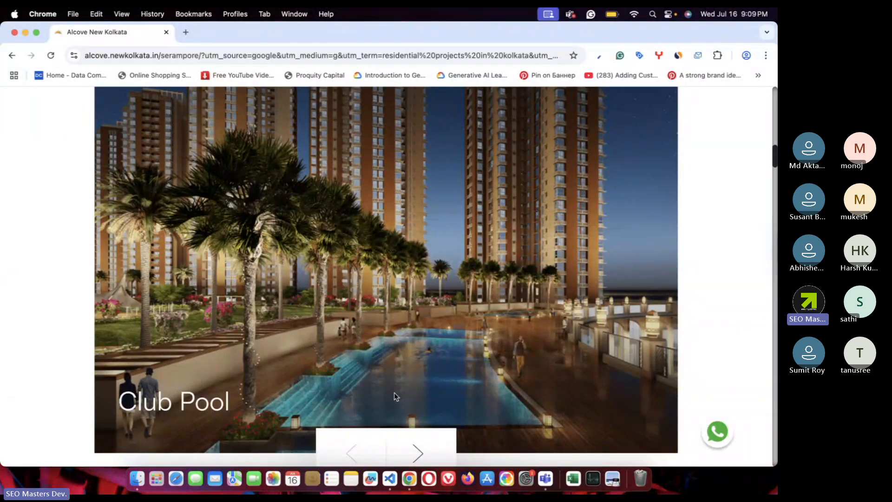
{"action": "scroll", "coordinate": [394, 397], "scroll_direction": "down", "scroll_amount": 5}
{"action": "scroll", "coordinate": [456, 392], "scroll_direction": "up", "scroll_amount": 4}
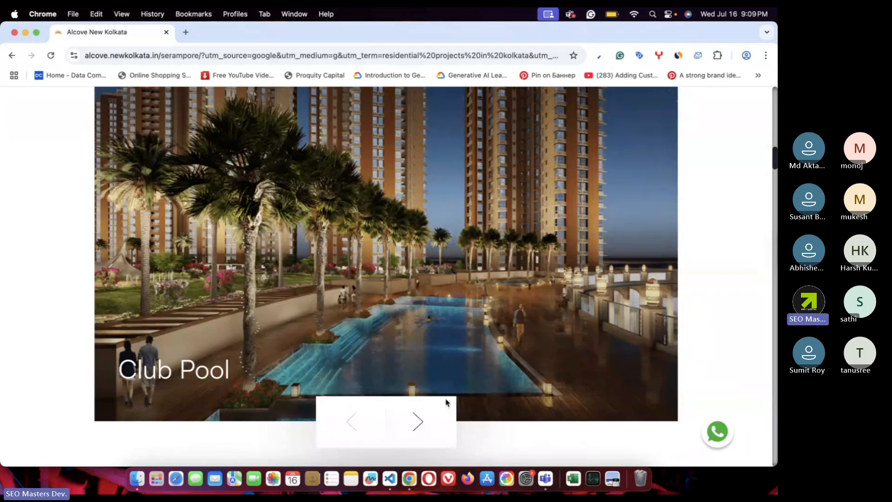
- Advance the photo slider from Fountain View through Podium Landscape to Aerial View
{"action": "left_click", "coordinate": [419, 424]}
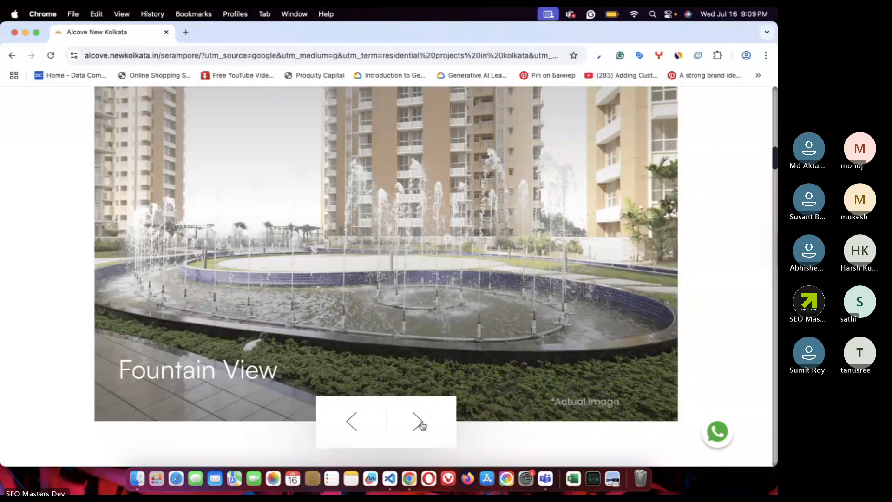
{"action": "left_click", "coordinate": [421, 424]}
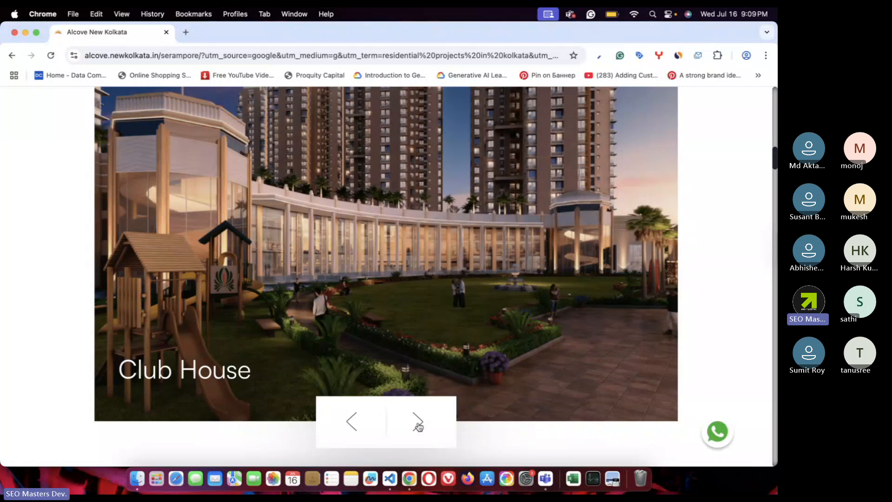
{"action": "left_click", "coordinate": [419, 426]}
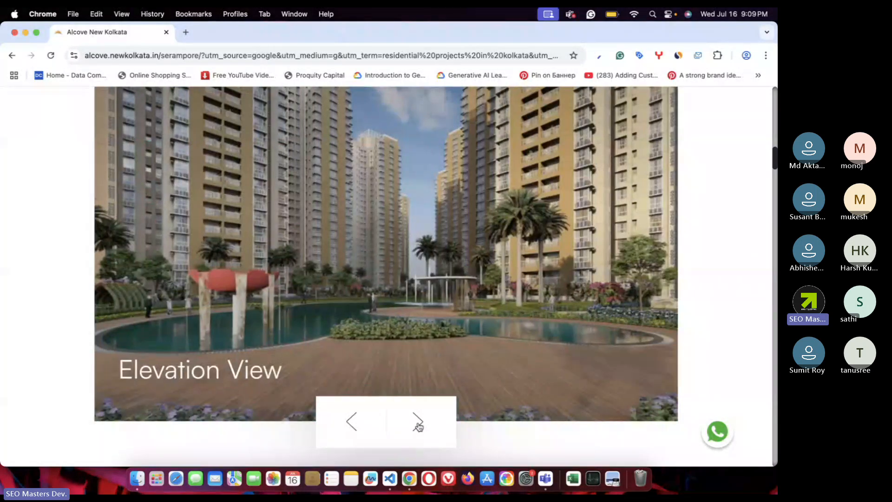
{"action": "left_click", "coordinate": [420, 426]}
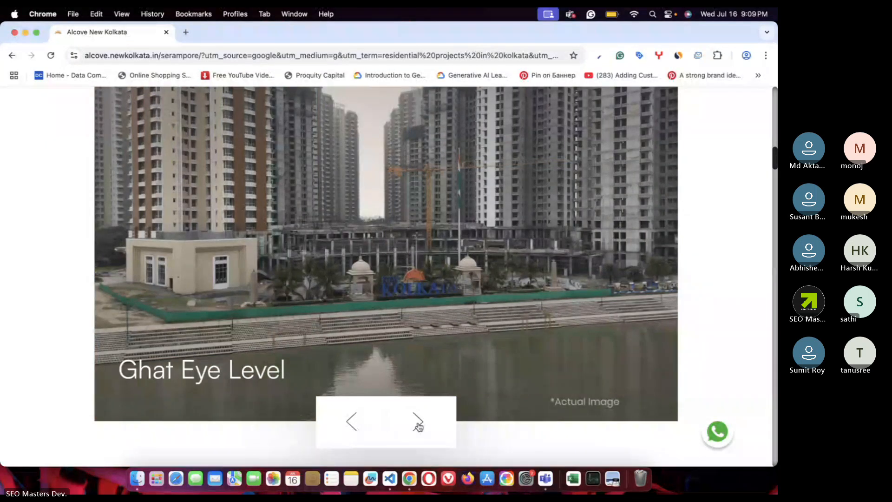
{"action": "left_click", "coordinate": [419, 425]}
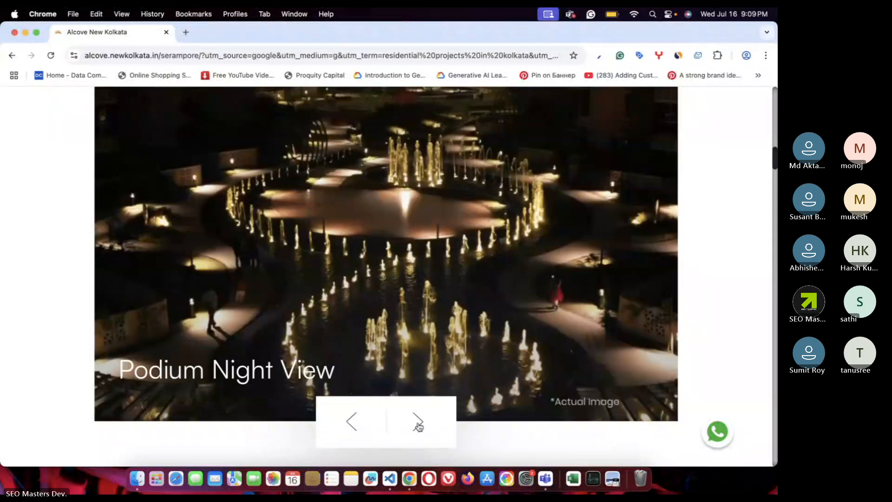
{"action": "left_click", "coordinate": [419, 426]}
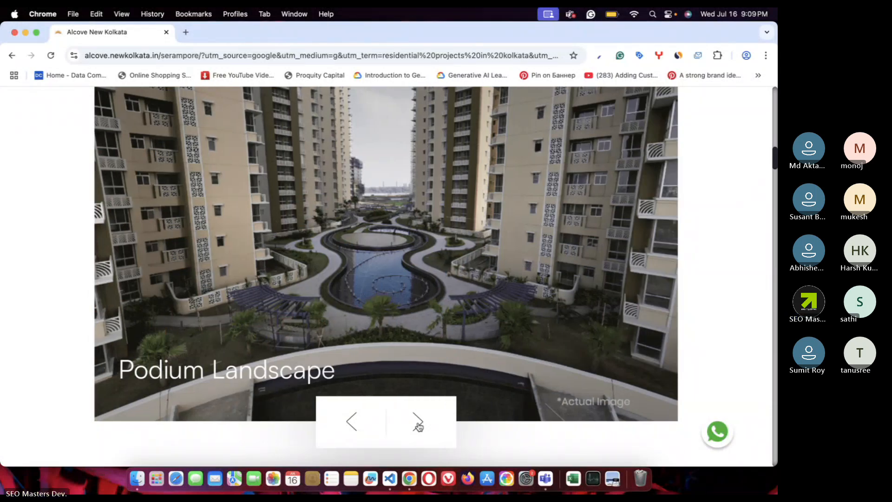
{"action": "left_click", "coordinate": [420, 426]}
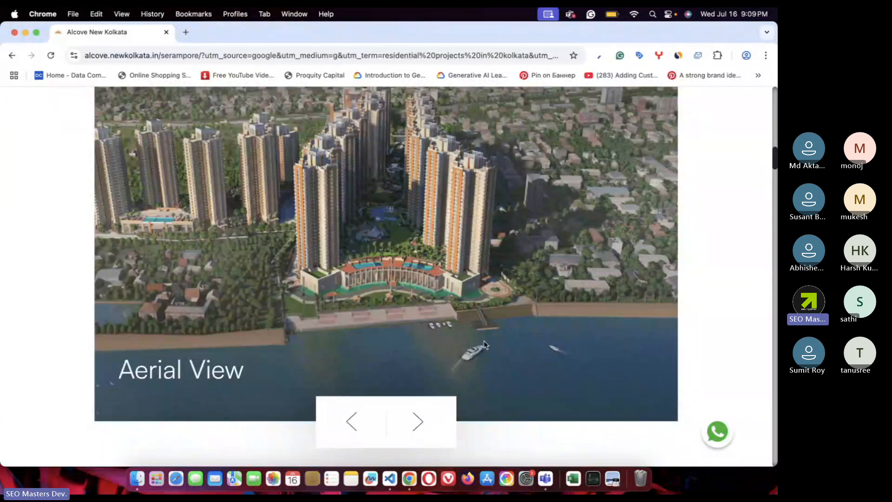
{"action": "scroll", "coordinate": [483, 342], "scroll_direction": "down", "scroll_amount": 6}
{"action": "scroll", "coordinate": [484, 343], "scroll_direction": "down", "scroll_amount": 1}
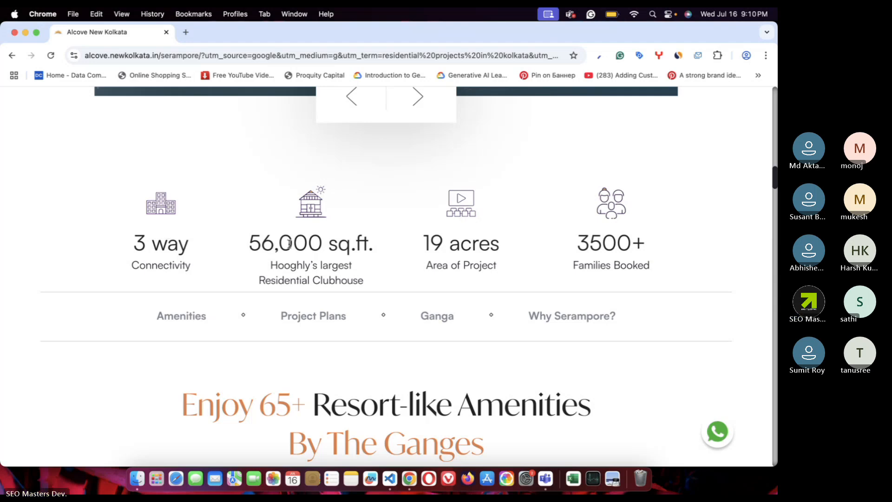
{"action": "left_click_drag", "start_coordinate": [273, 243], "coordinate": [328, 244]}
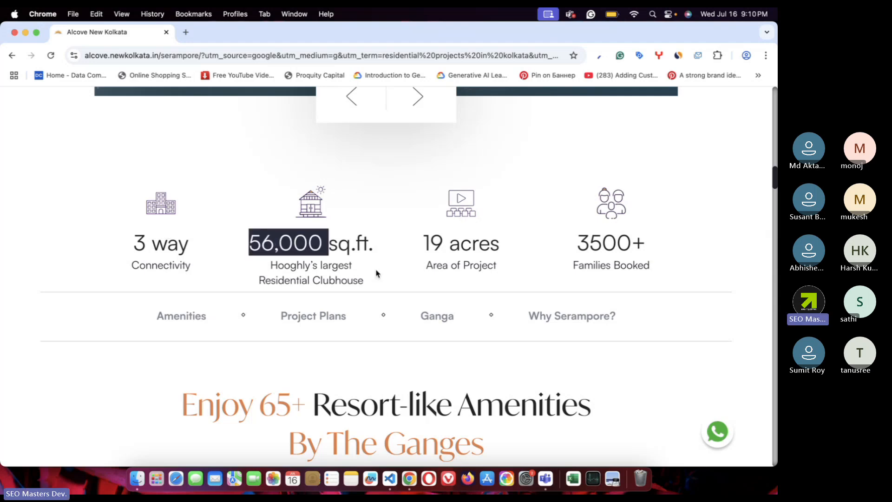
{"action": "left_click_drag", "start_coordinate": [266, 266], "coordinate": [352, 270]}
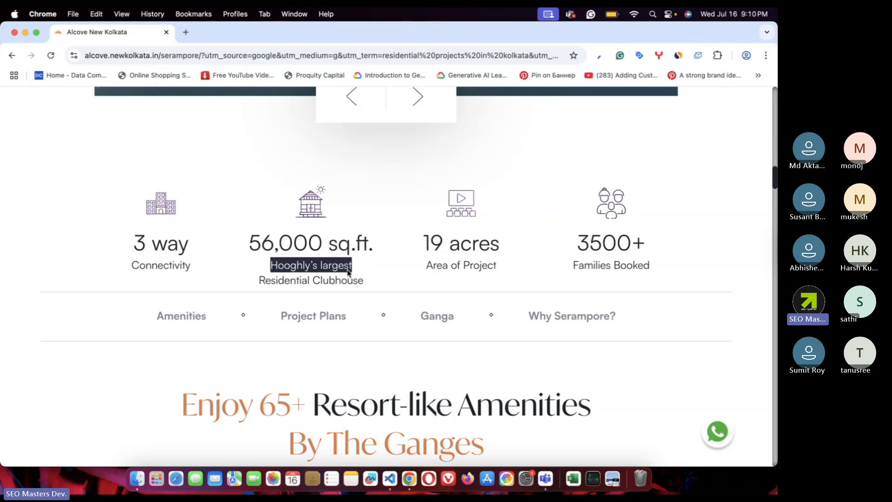
{"action": "left_click_drag", "start_coordinate": [280, 284], "coordinate": [364, 285]}
{"action": "left_click", "coordinate": [388, 284]}
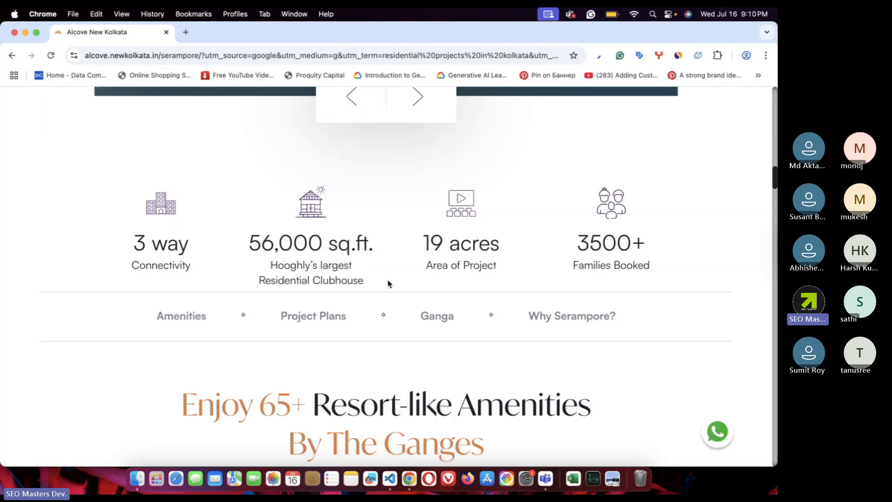
{"action": "left_click_drag", "start_coordinate": [250, 242], "coordinate": [347, 250]}
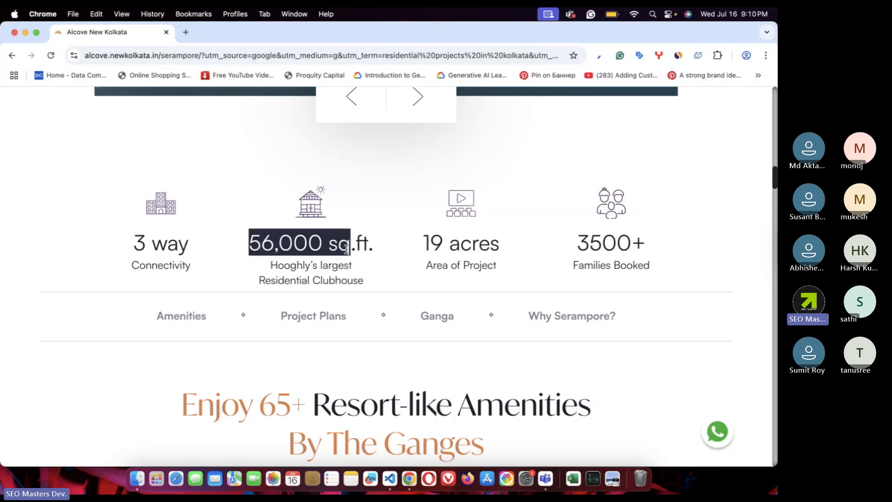
{"action": "left_click_drag", "start_coordinate": [365, 281], "coordinate": [304, 241]}
{"action": "left_click_drag", "start_coordinate": [424, 244], "coordinate": [497, 242]}
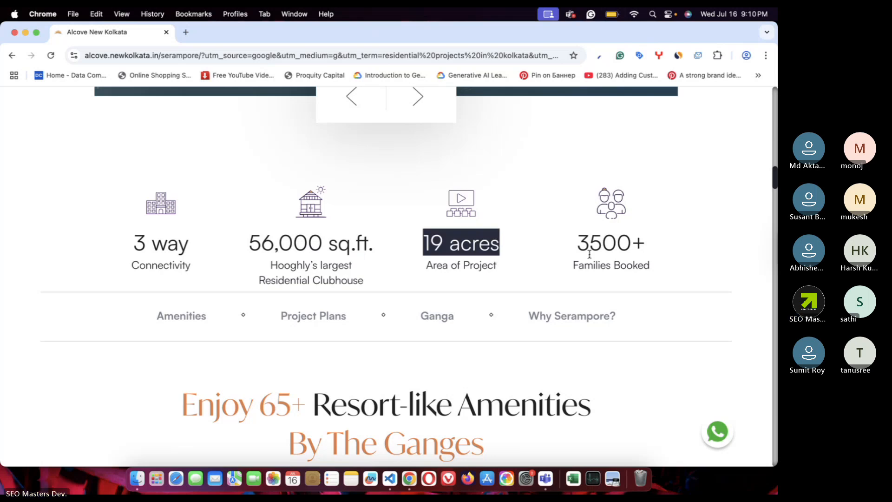
{"action": "left_click_drag", "start_coordinate": [568, 246], "coordinate": [673, 252]}
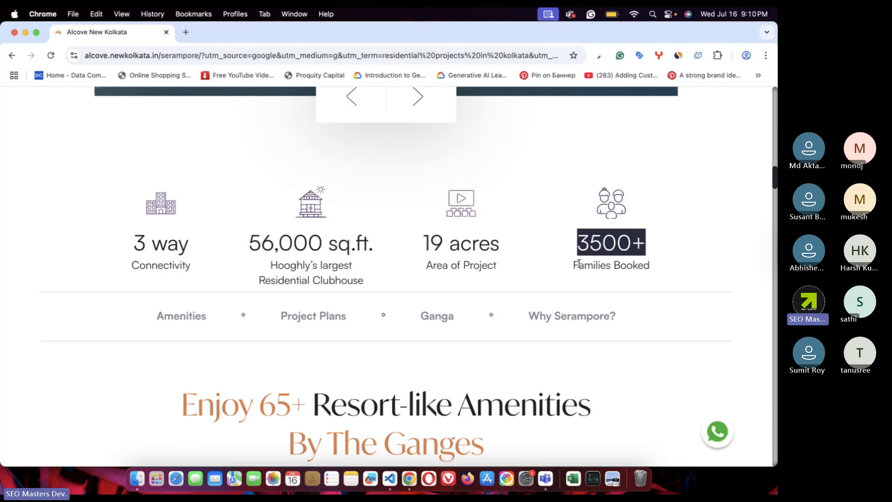
{"action": "left_click_drag", "start_coordinate": [572, 263], "coordinate": [681, 269]}
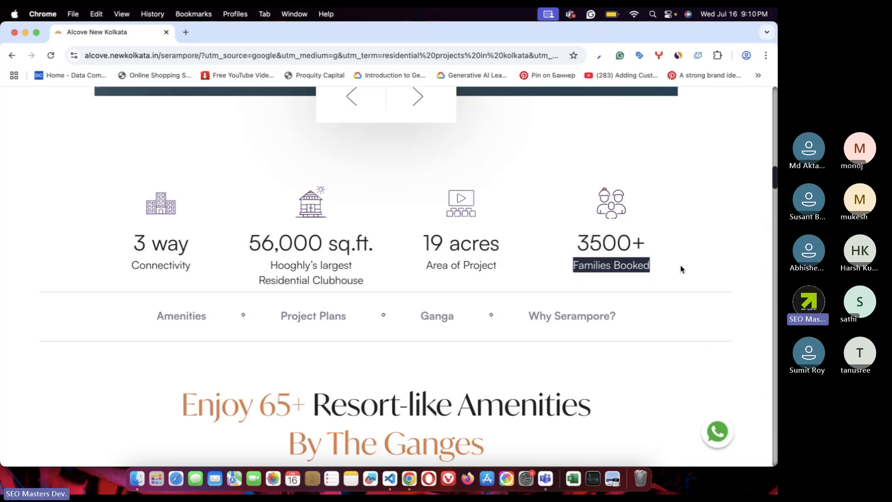
{"action": "left_click", "coordinate": [682, 269]}
{"action": "left_click_drag", "start_coordinate": [579, 243], "coordinate": [675, 249]}
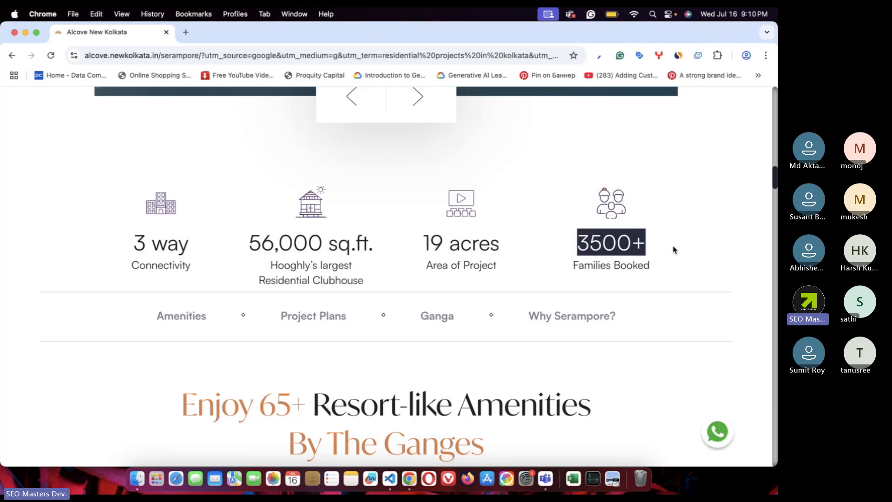
- Scroll to the amenities carousel and move it forward two cards
{"action": "scroll", "coordinate": [673, 249], "scroll_direction": "down", "scroll_amount": 2}
{"action": "scroll", "coordinate": [336, 278], "scroll_direction": "down", "scroll_amount": 4}
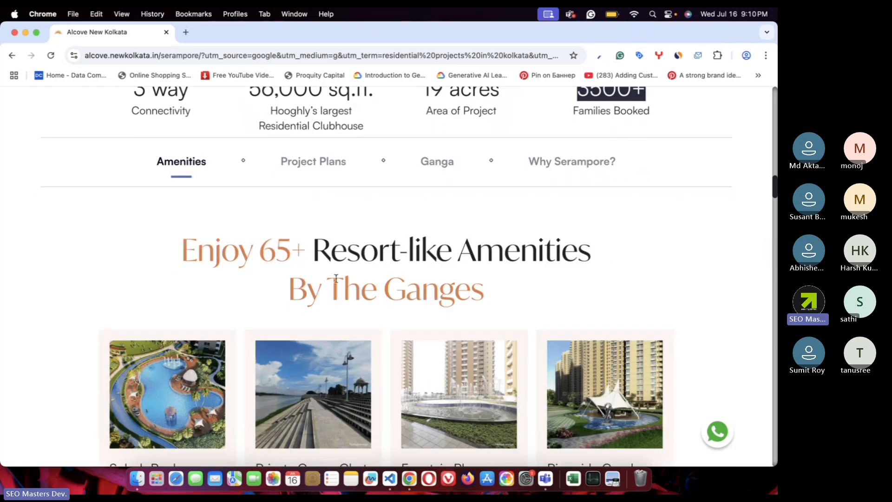
{"action": "scroll", "coordinate": [336, 278], "scroll_direction": "down", "scroll_amount": 1}
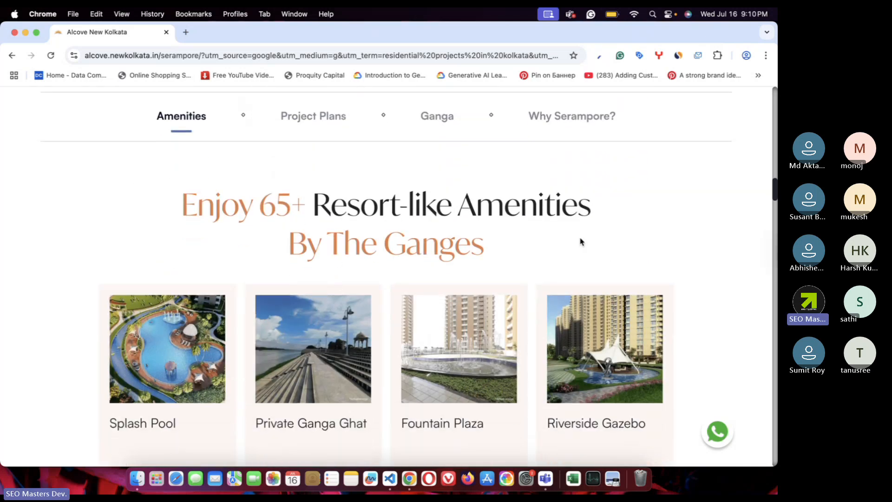
{"action": "scroll", "coordinate": [581, 242], "scroll_direction": "up", "scroll_amount": 2}
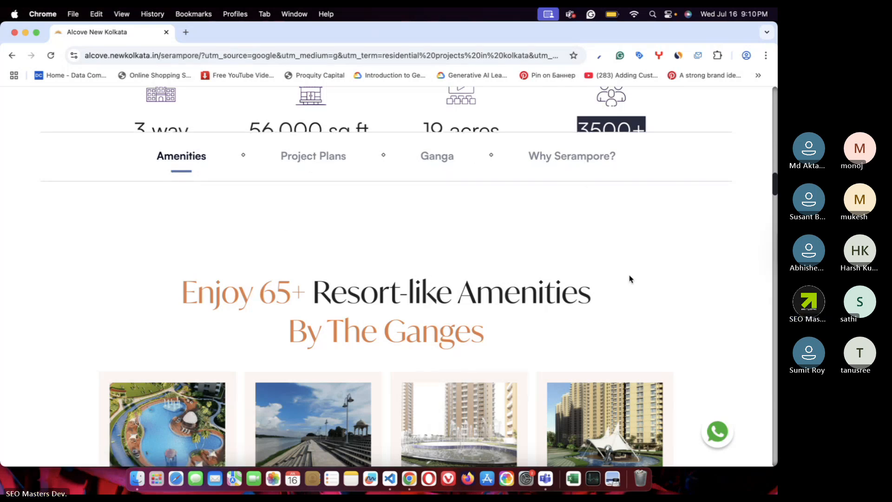
{"action": "scroll", "coordinate": [629, 278], "scroll_direction": "down", "scroll_amount": 2}
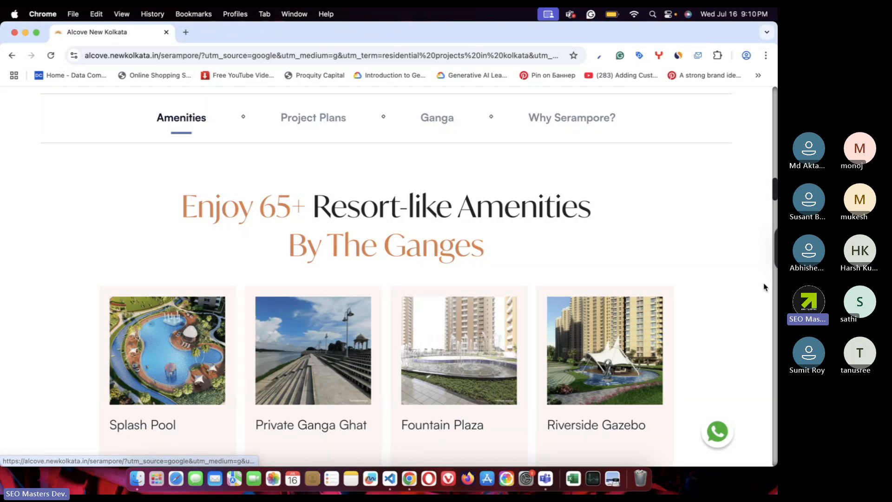
{"action": "scroll", "coordinate": [713, 317], "scroll_direction": "down", "scroll_amount": 2}
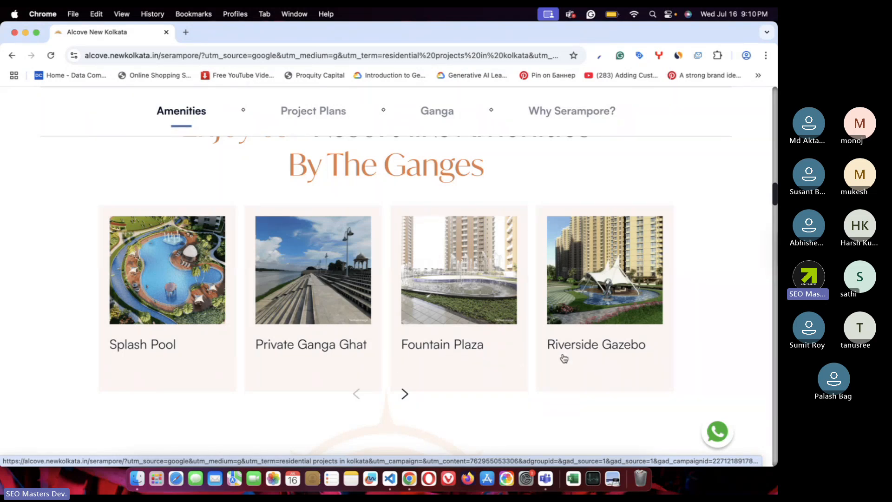
{"action": "left_click", "coordinate": [405, 395]}
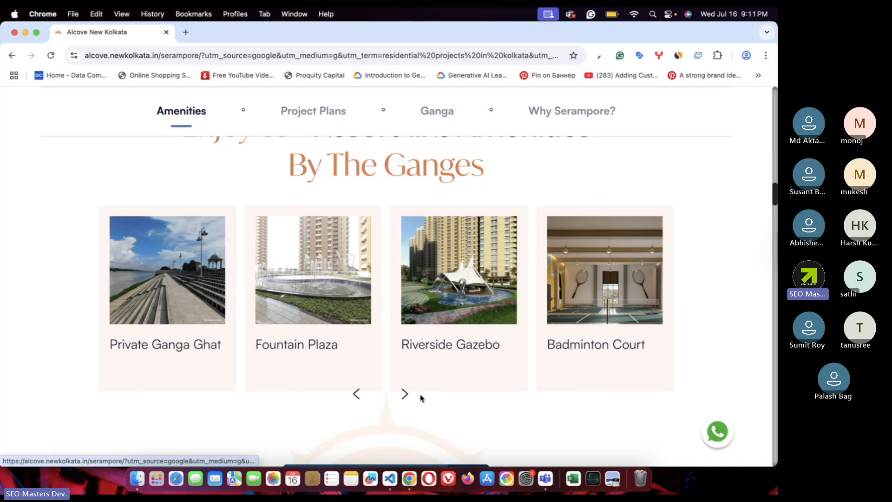
{"action": "left_click", "coordinate": [405, 394]}
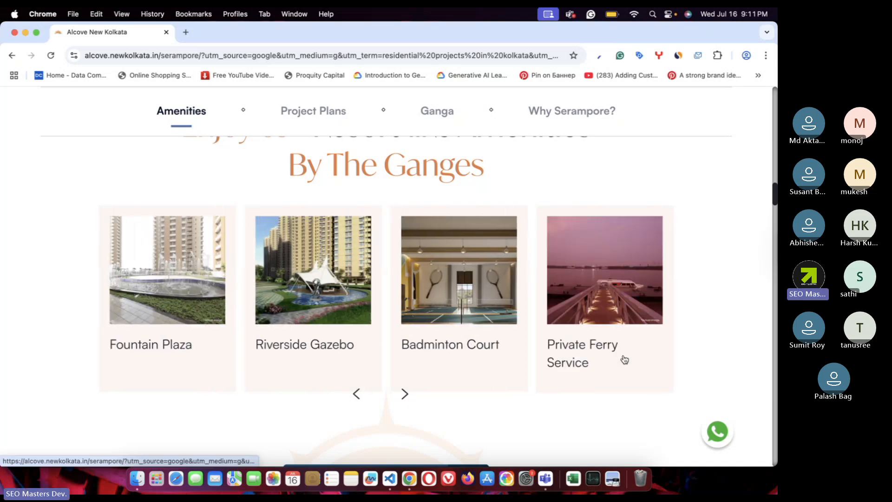
- Scroll down to the 'Elevate to Award winning Architectural Brilliance' image
{"action": "scroll", "coordinate": [625, 359], "scroll_direction": "down", "scroll_amount": 5}
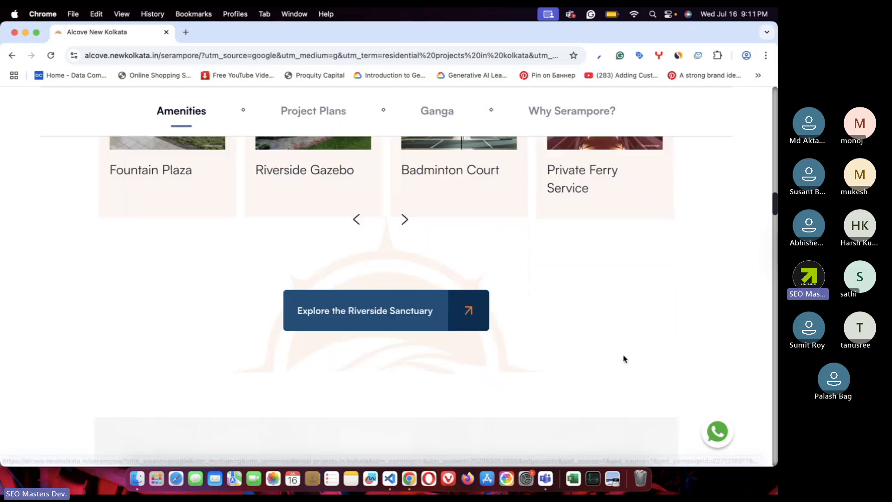
{"action": "scroll", "coordinate": [625, 360], "scroll_direction": "down", "scroll_amount": 5}
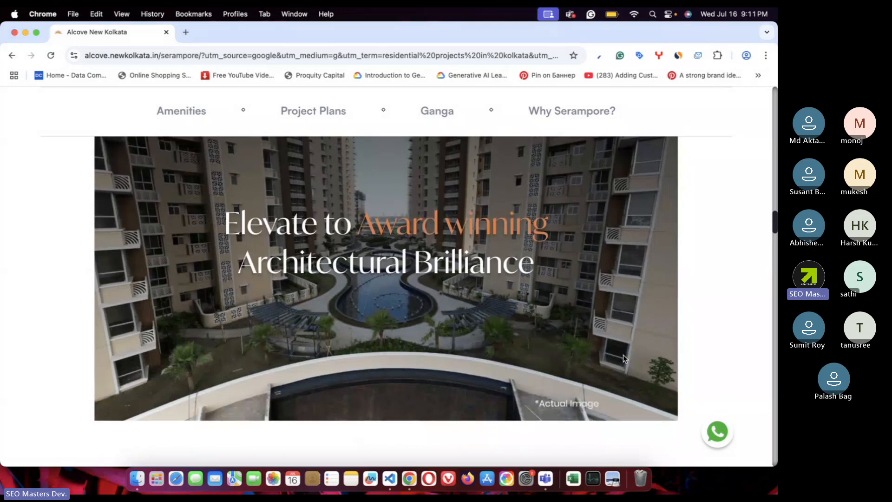
{"action": "scroll", "coordinate": [625, 359], "scroll_direction": "down", "scroll_amount": 1}
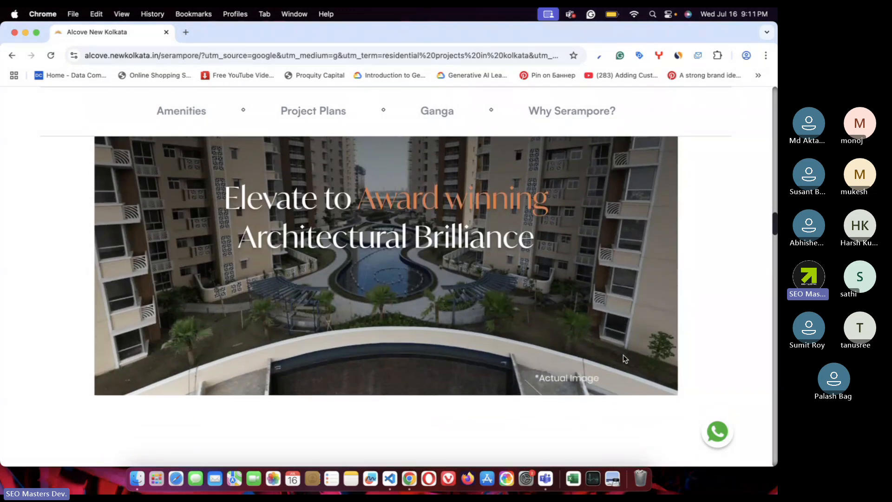
{"action": "scroll", "coordinate": [373, 291], "scroll_direction": "up", "scroll_amount": 2}
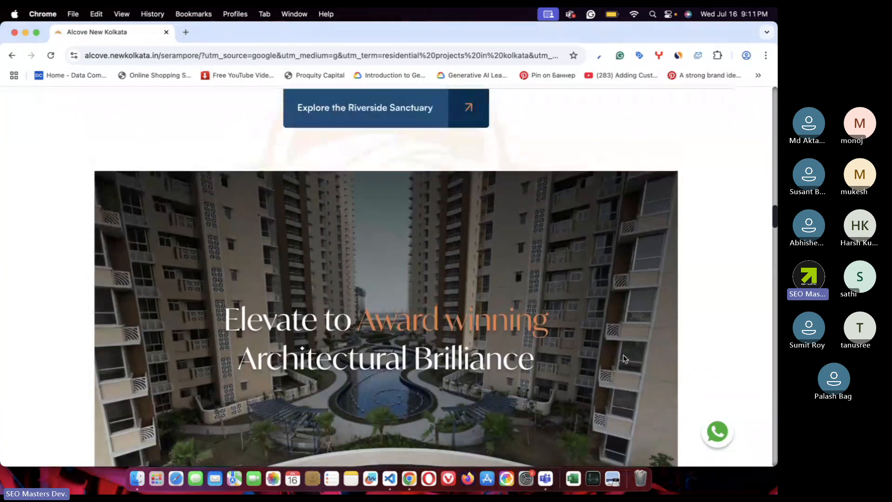
{"action": "scroll", "coordinate": [376, 286], "scroll_direction": "down", "scroll_amount": 6}
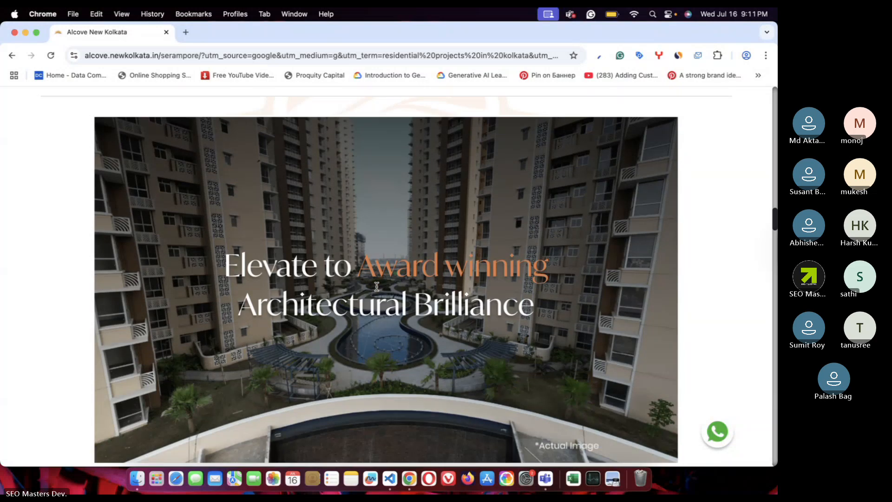
- Page the Sangam Signature plan card forward twice and enlarge its 2 BHK Unit Type-E/H plan
{"action": "scroll", "coordinate": [379, 290], "scroll_direction": "down", "scroll_amount": 3}
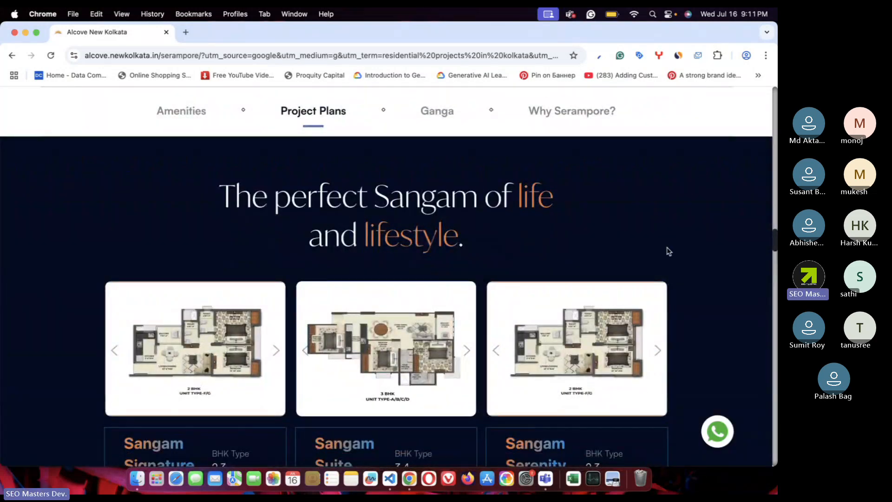
{"action": "scroll", "coordinate": [669, 251], "scroll_direction": "down", "scroll_amount": 3}
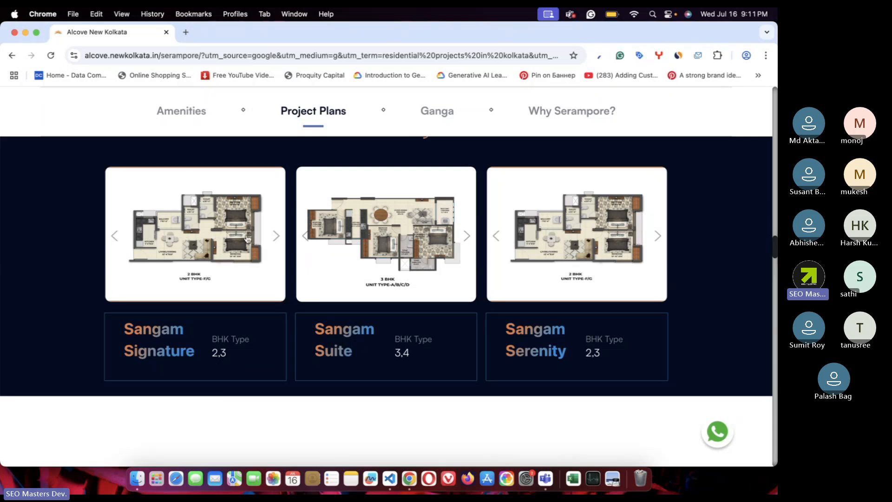
{"action": "left_click", "coordinate": [276, 237]}
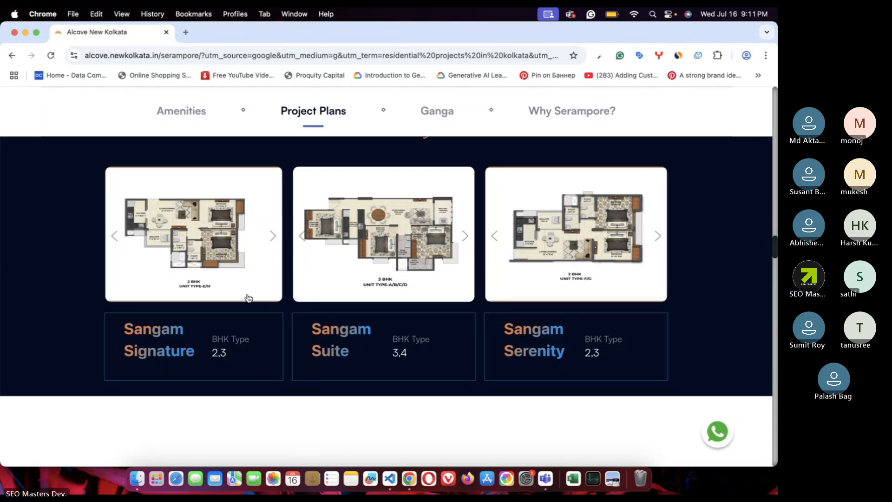
{"action": "left_click", "coordinate": [274, 237]}
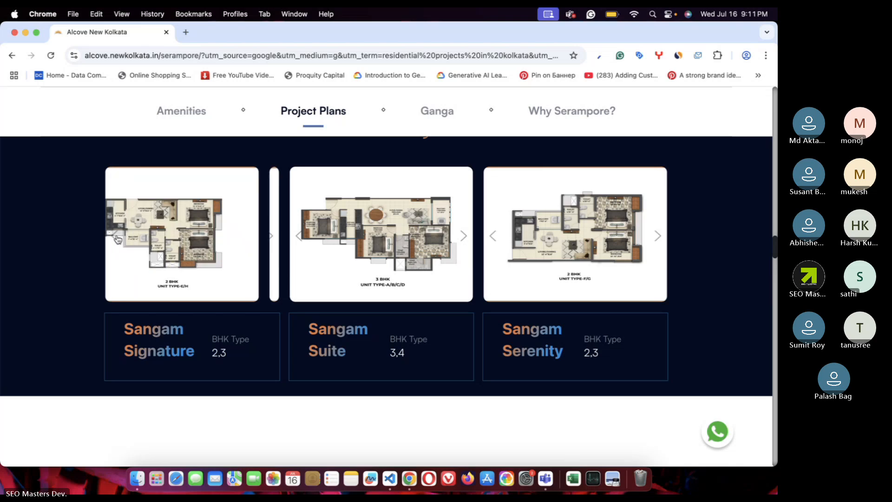
{"action": "left_click", "coordinate": [208, 292]}
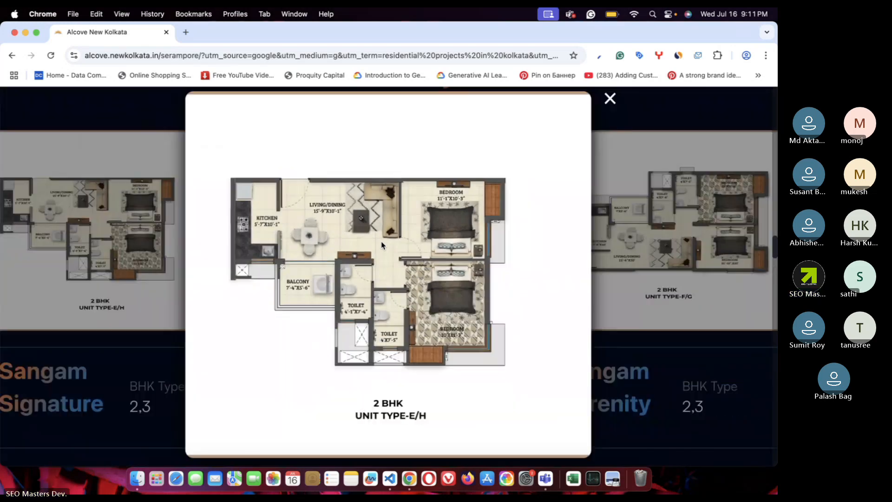
- Zoom in four times on the 2 BHK floor plan to inspect its details
{"action": "left_click", "coordinate": [381, 245]}
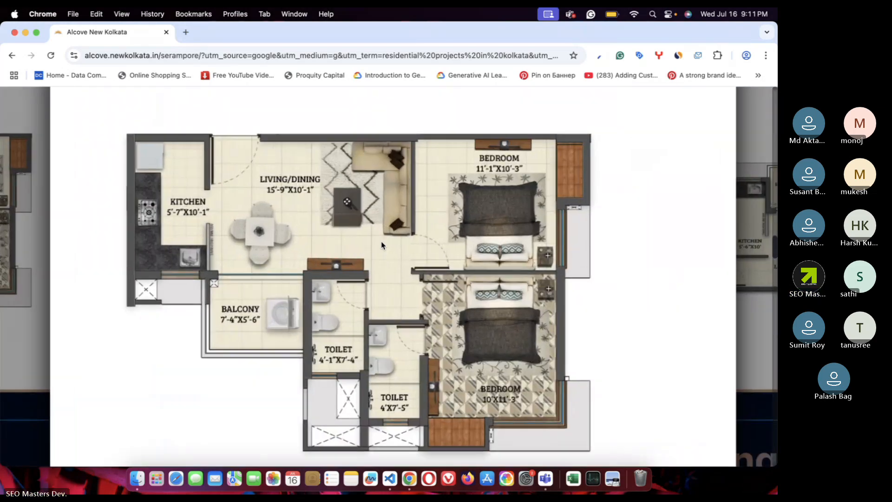
{"action": "left_click", "coordinate": [381, 246]}
{"action": "left_click", "coordinate": [381, 246]}
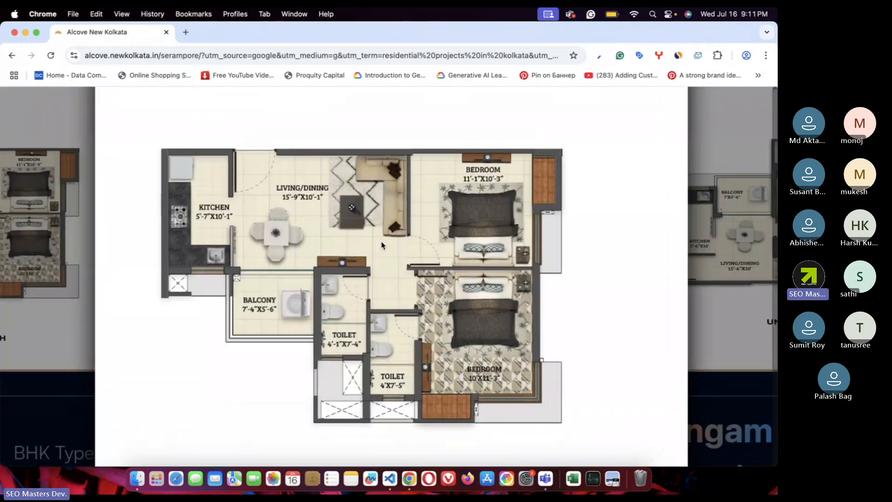
{"action": "left_click", "coordinate": [381, 245]}
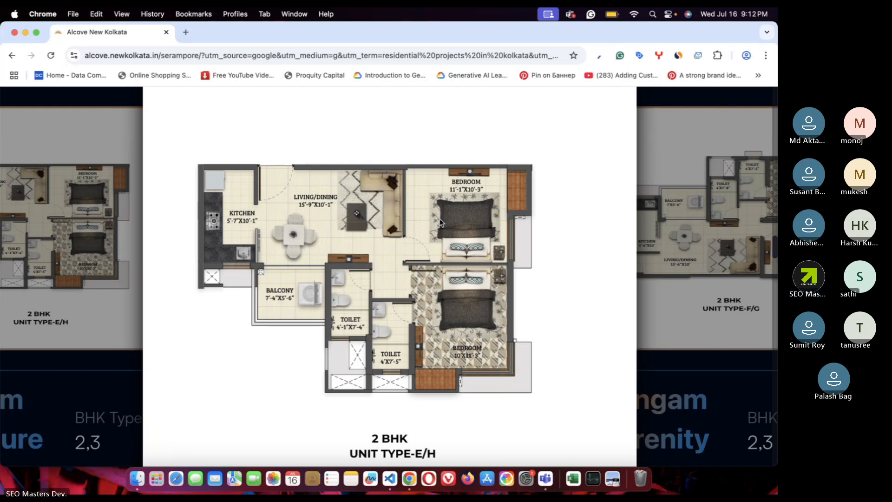
{"action": "scroll", "coordinate": [441, 222], "scroll_direction": "down", "scroll_amount": 3}
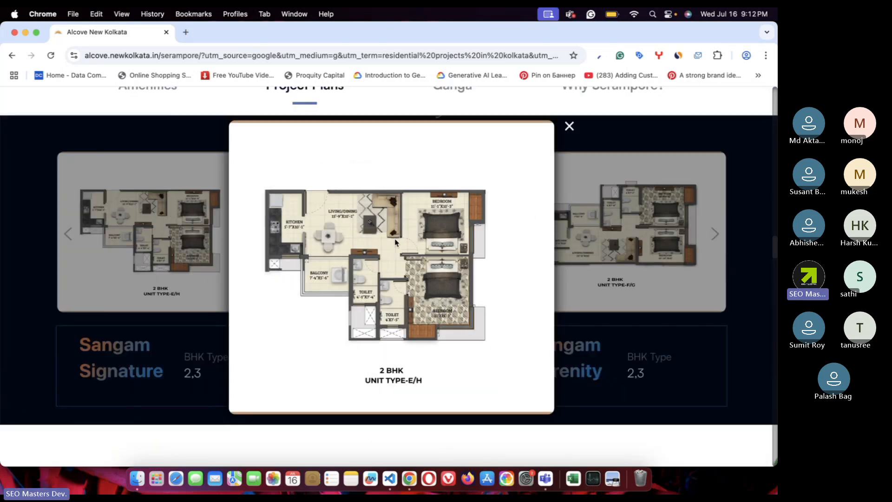
- Close the 2 BHK plan and enlarge the 3 BHK Unit Type-A/B/C/D plan instead
{"action": "left_click", "coordinate": [569, 126]}
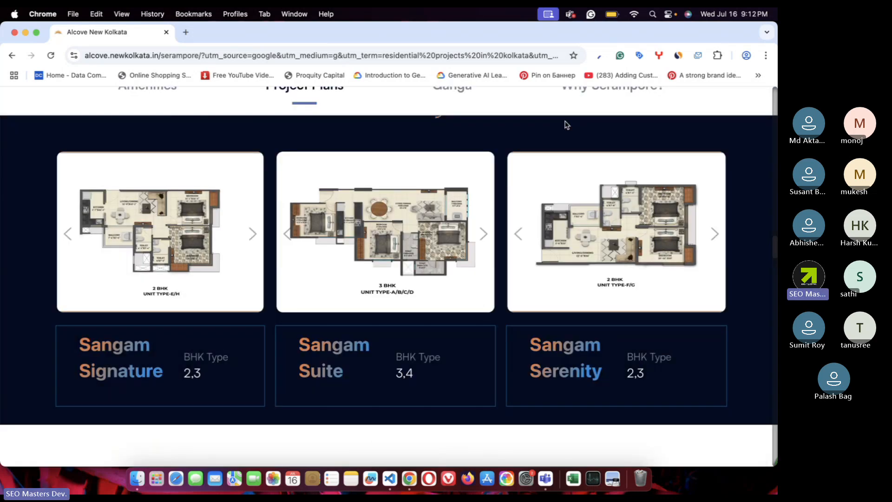
{"action": "left_click", "coordinate": [251, 234]}
{"action": "left_click", "coordinate": [144, 231]}
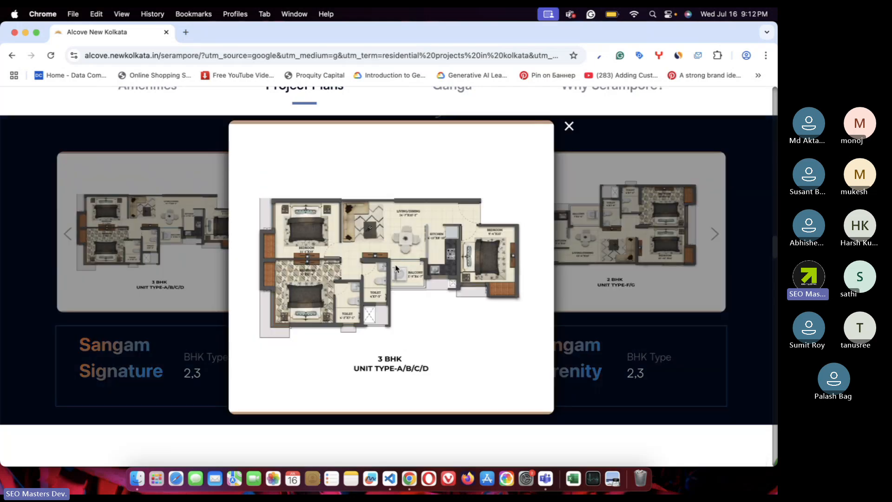
{"action": "scroll", "coordinate": [396, 268], "scroll_direction": "up", "scroll_amount": 5}
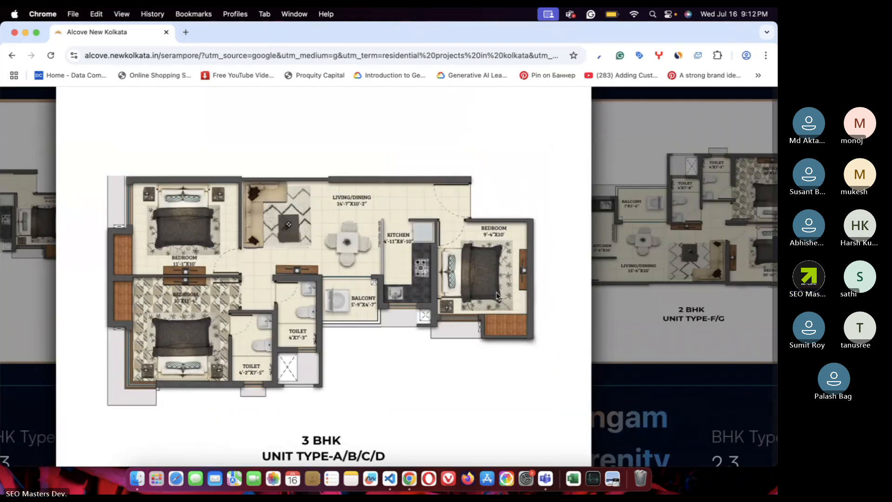
{"action": "scroll", "coordinate": [497, 296], "scroll_direction": "up", "scroll_amount": 1}
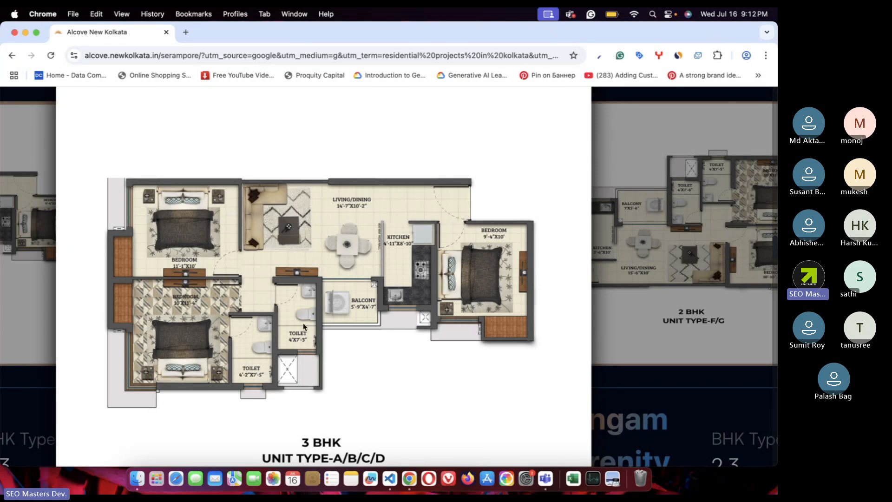
{"action": "scroll", "coordinate": [305, 326], "scroll_direction": "down", "scroll_amount": 5}
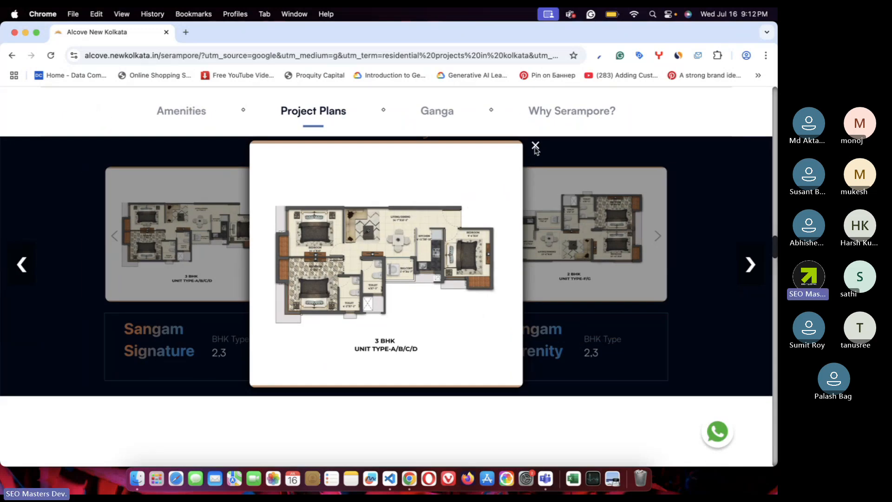
- Close the 3 BHK plan and scroll past the Ganga cards and video to 'Why Serampore?'
{"action": "left_click", "coordinate": [536, 147]}
{"action": "scroll", "coordinate": [439, 358], "scroll_direction": "down", "scroll_amount": 5}
{"action": "scroll", "coordinate": [439, 358], "scroll_direction": "down", "scroll_amount": 5}
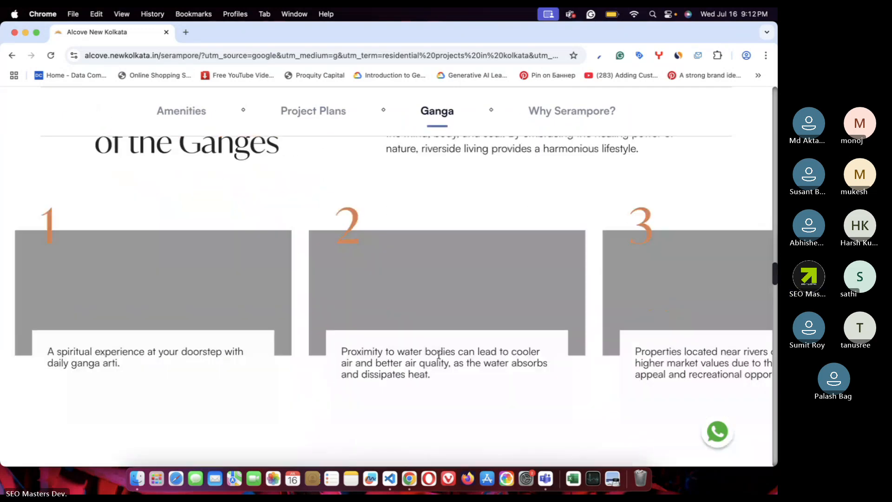
{"action": "scroll", "coordinate": [440, 358], "scroll_direction": "down", "scroll_amount": 2}
{"action": "scroll", "coordinate": [439, 357], "scroll_direction": "up", "scroll_amount": 10}
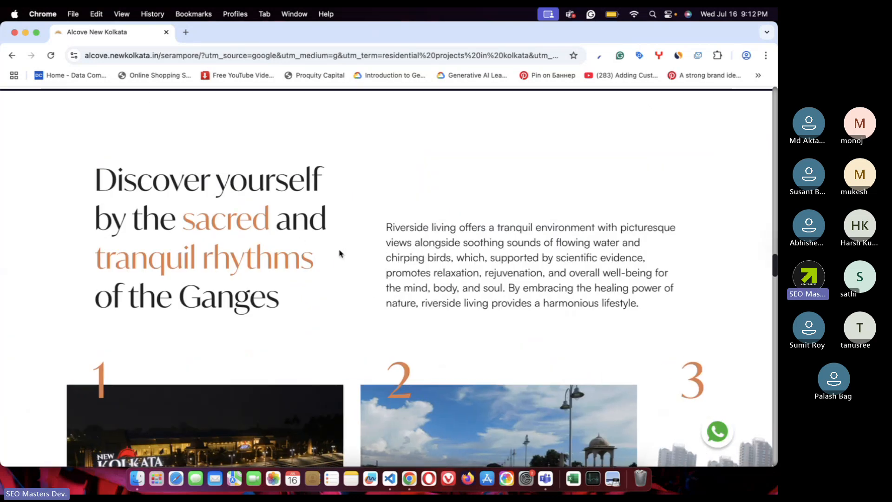
{"action": "scroll", "coordinate": [339, 253], "scroll_direction": "down", "scroll_amount": 5}
{"action": "scroll", "coordinate": [362, 246], "scroll_direction": "up", "scroll_amount": 1}
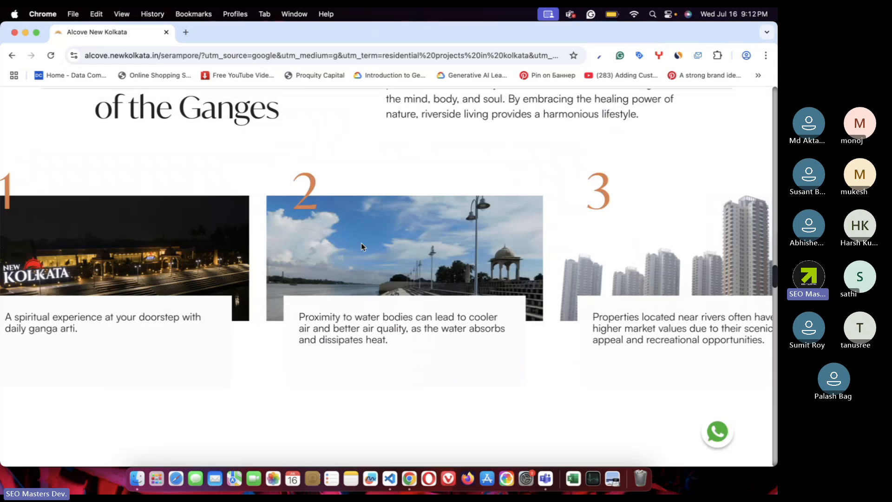
{"action": "scroll", "coordinate": [525, 289], "scroll_direction": "down", "scroll_amount": 3}
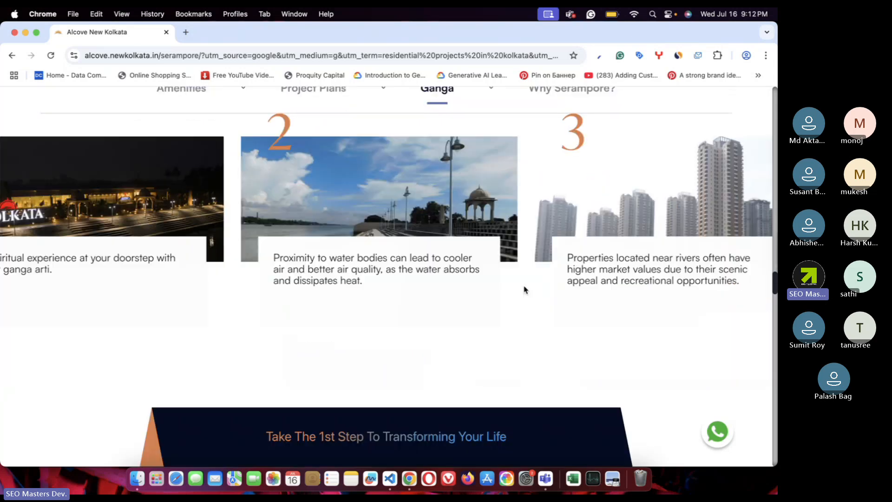
{"action": "scroll", "coordinate": [524, 289], "scroll_direction": "down", "scroll_amount": 4}
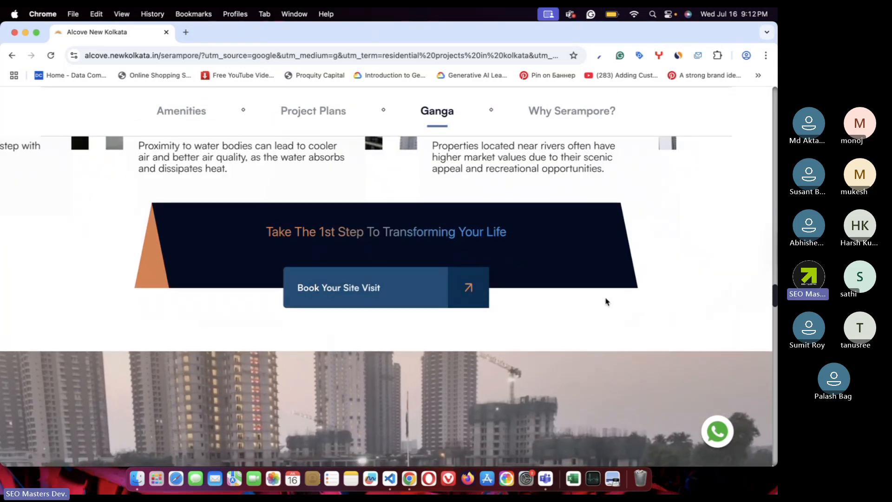
{"action": "scroll", "coordinate": [512, 281], "scroll_direction": "down", "scroll_amount": 1}
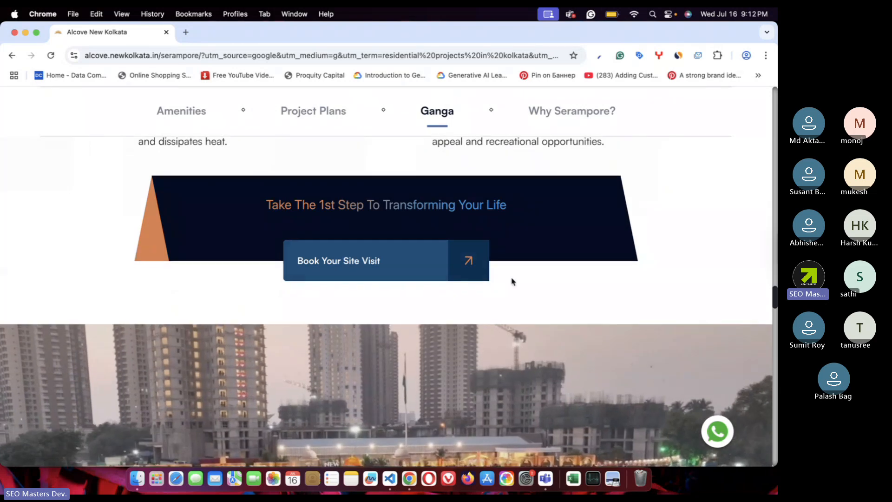
{"action": "scroll", "coordinate": [472, 299], "scroll_direction": "down", "scroll_amount": 3}
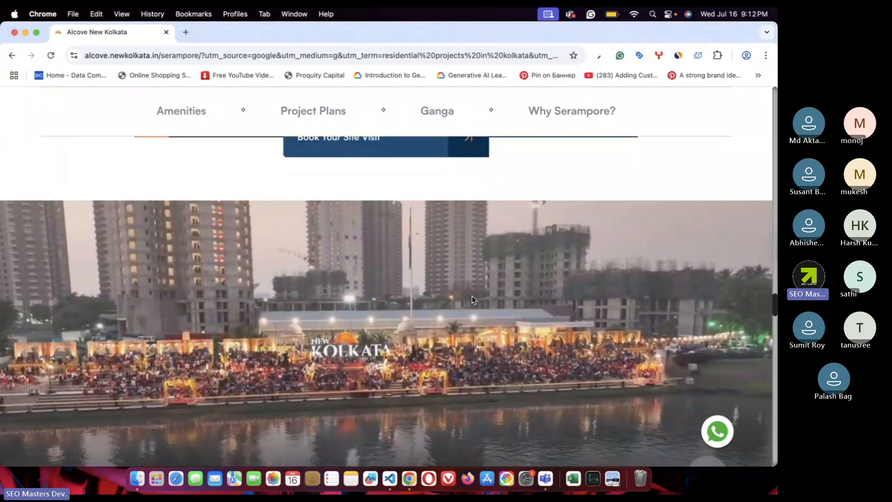
{"action": "scroll", "coordinate": [472, 298], "scroll_direction": "down", "scroll_amount": 2}
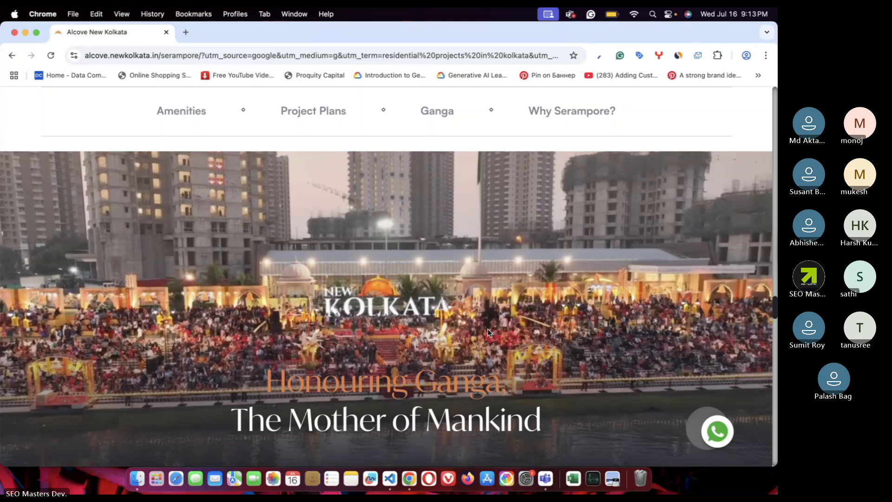
{"action": "scroll", "coordinate": [487, 328], "scroll_direction": "down", "scroll_amount": 2}
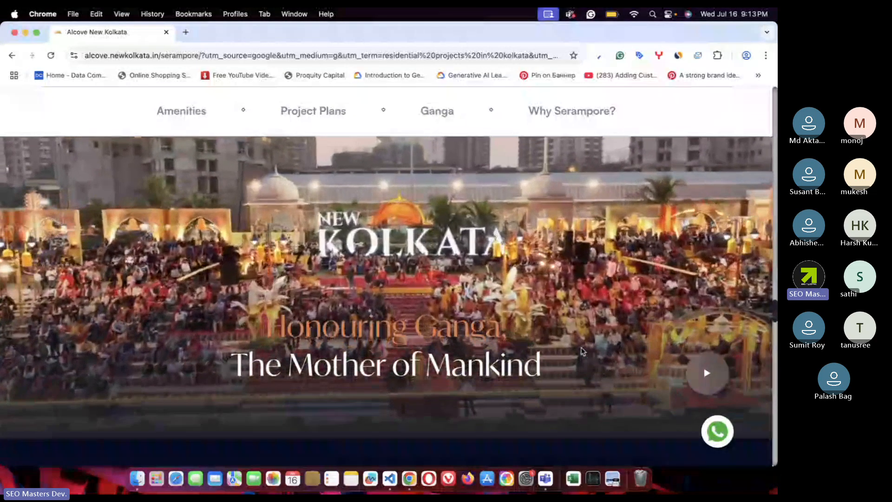
{"action": "scroll", "coordinate": [581, 351], "scroll_direction": "down", "scroll_amount": 10}
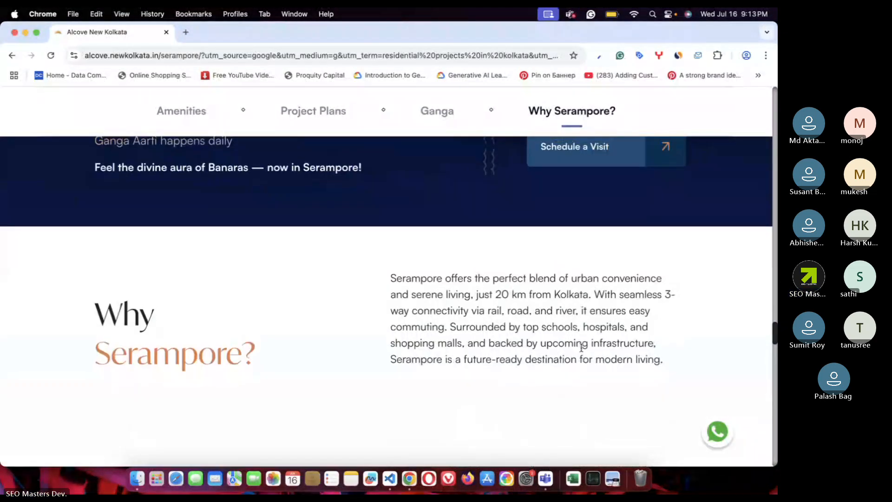
- Scroll through the Serampore location map and landmark cards down to the four-award Awards section
{"action": "scroll", "coordinate": [582, 351], "scroll_direction": "down", "scroll_amount": 5}
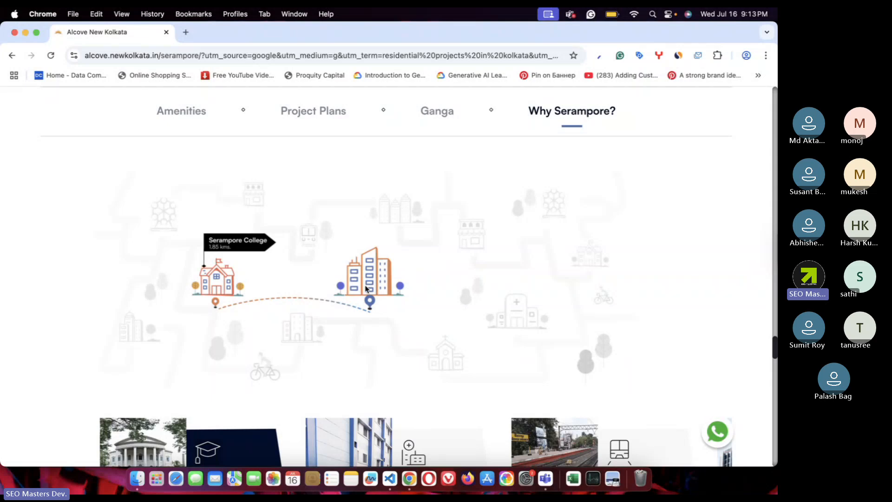
{"action": "scroll", "coordinate": [366, 288], "scroll_direction": "down", "scroll_amount": 5}
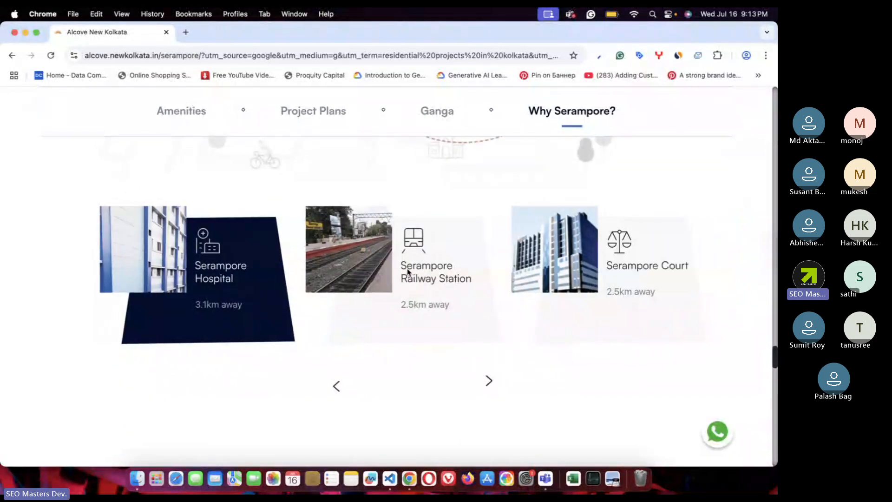
{"action": "scroll", "coordinate": [408, 271], "scroll_direction": "up", "scroll_amount": 4}
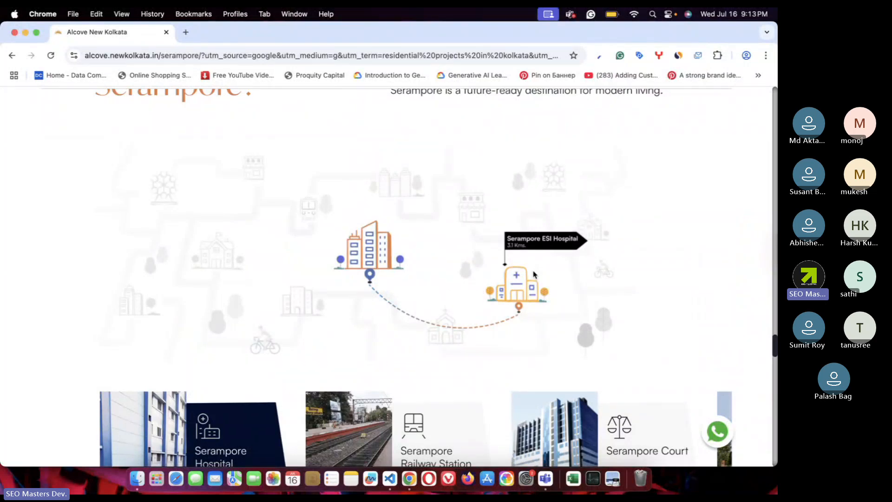
{"action": "scroll", "coordinate": [533, 274], "scroll_direction": "down", "scroll_amount": 2}
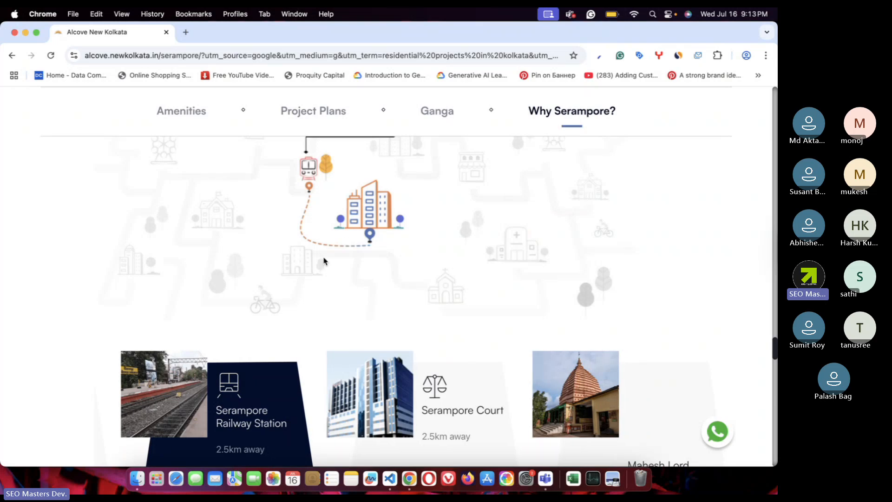
{"action": "scroll", "coordinate": [325, 249], "scroll_direction": "up", "scroll_amount": 1}
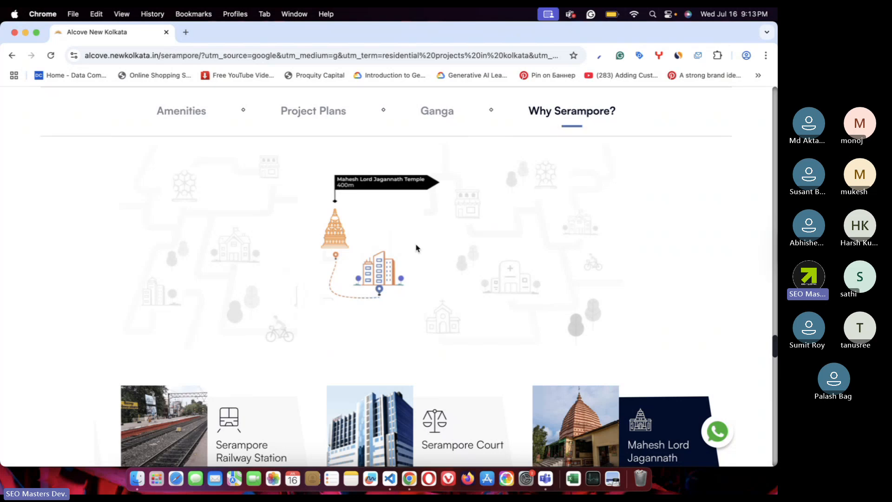
{"action": "scroll", "coordinate": [417, 249], "scroll_direction": "down", "scroll_amount": 10}
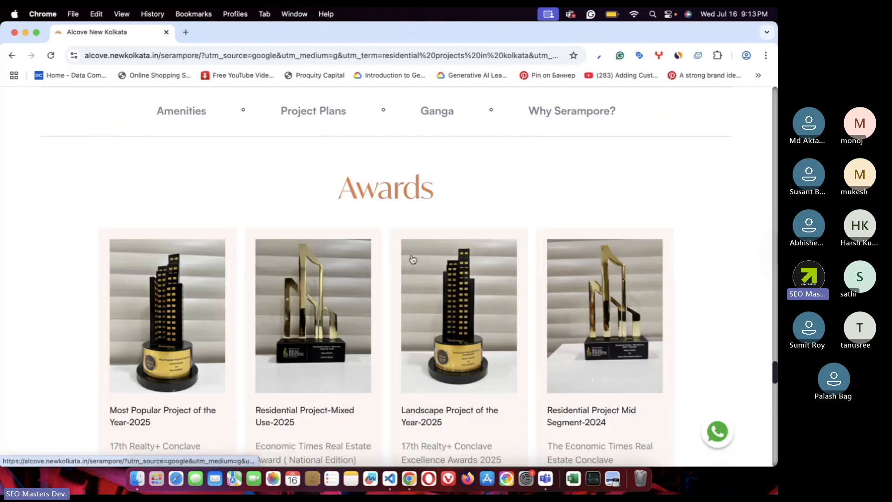
- Scroll through past projects, contact form and safety sections to the footer, then back up
{"action": "scroll", "coordinate": [380, 301], "scroll_direction": "down", "scroll_amount": 10}
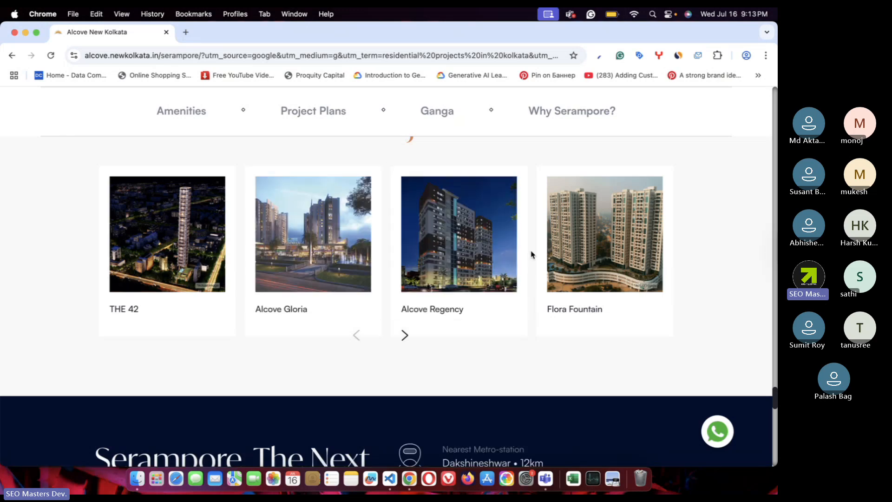
{"action": "scroll", "coordinate": [530, 254], "scroll_direction": "down", "scroll_amount": 1}
{"action": "scroll", "coordinate": [566, 273], "scroll_direction": "down", "scroll_amount": 5}
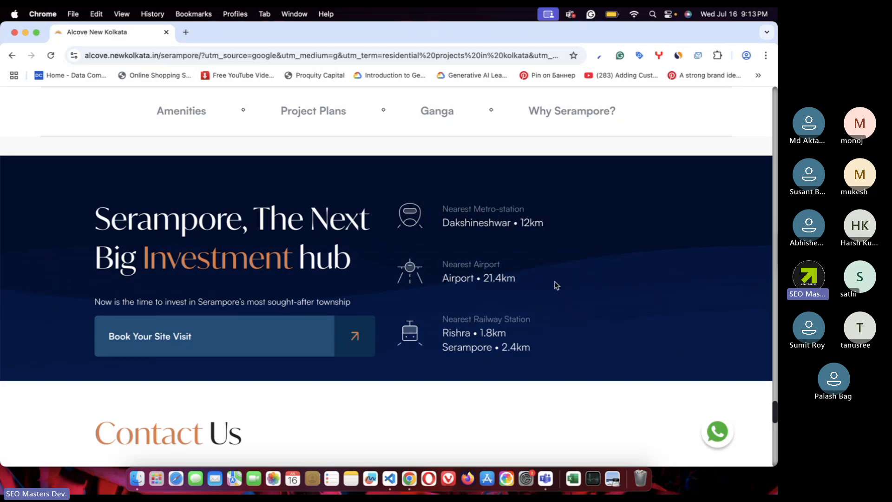
{"action": "scroll", "coordinate": [548, 285], "scroll_direction": "down", "scroll_amount": 1}
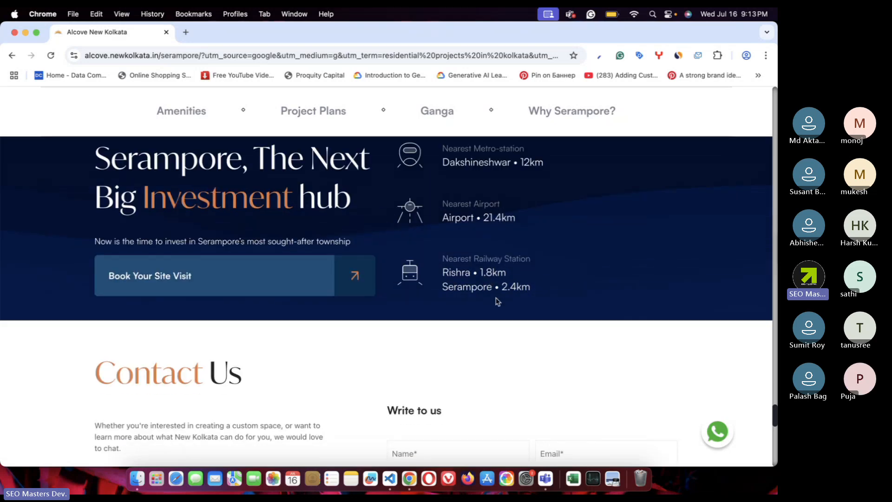
{"action": "scroll", "coordinate": [573, 294], "scroll_direction": "down", "scroll_amount": 5}
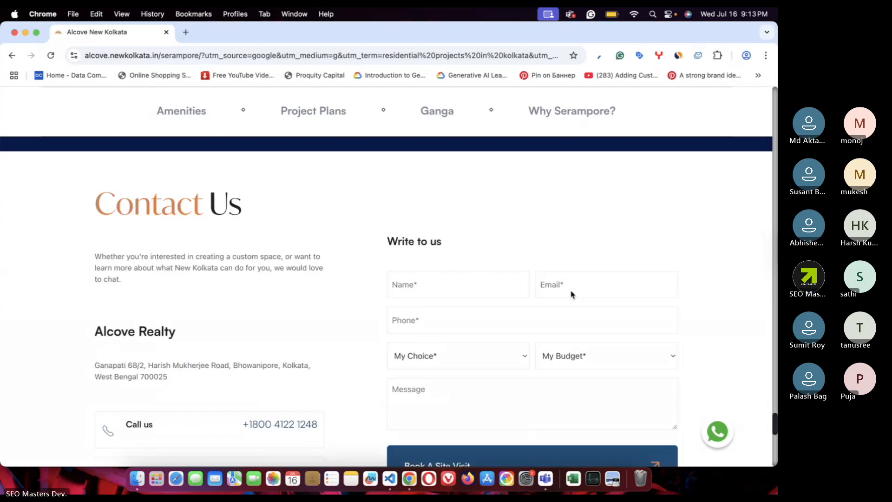
{"action": "scroll", "coordinate": [572, 293], "scroll_direction": "down", "scroll_amount": 6}
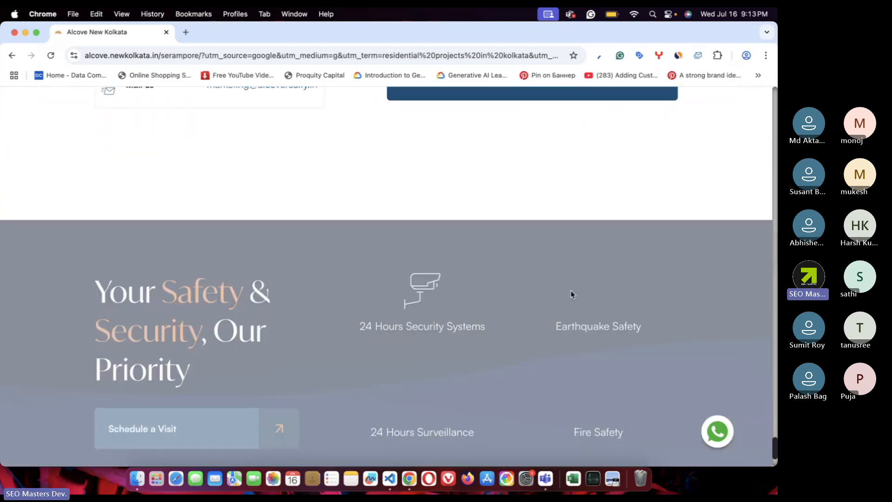
{"action": "scroll", "coordinate": [572, 295], "scroll_direction": "down", "scroll_amount": 4}
{"action": "scroll", "coordinate": [572, 294], "scroll_direction": "up", "scroll_amount": 20}
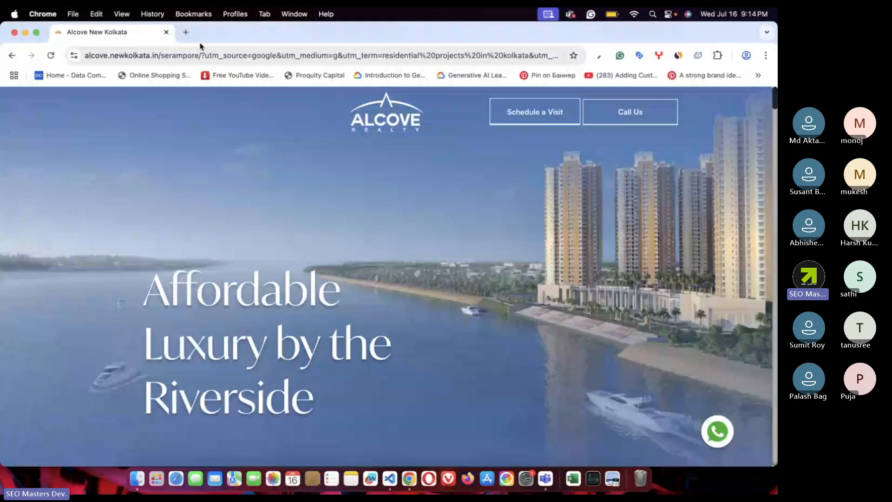
- In a new Chrome tab, search Google for 'data analytics course in kolkata'
{"action": "left_click", "coordinate": [185, 32]}
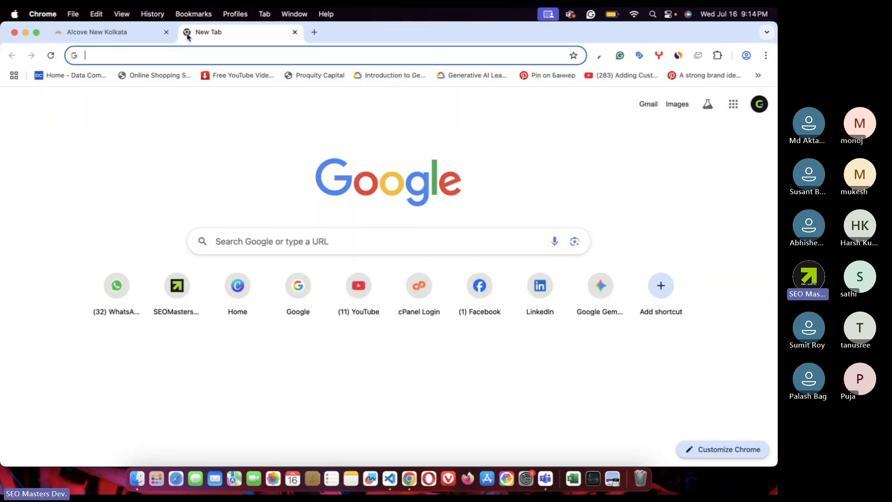
{"action": "type", "text": "data anal"}
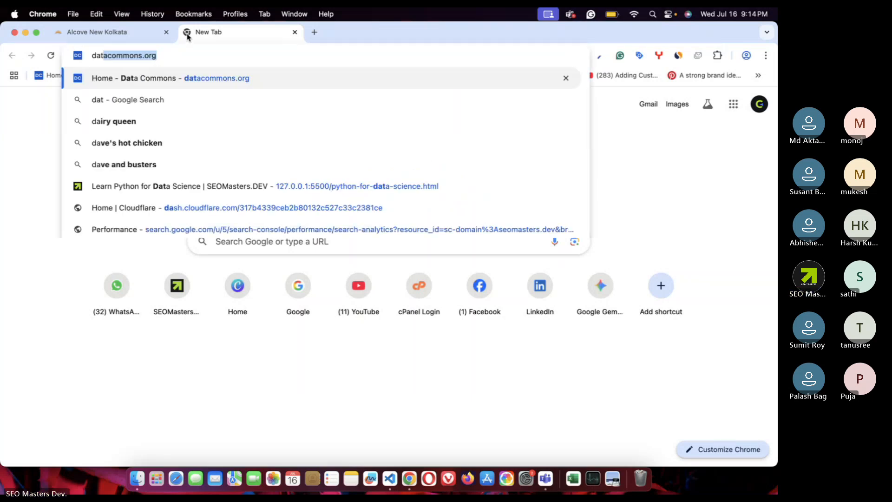
{"action": "type", "text": "ytics"}
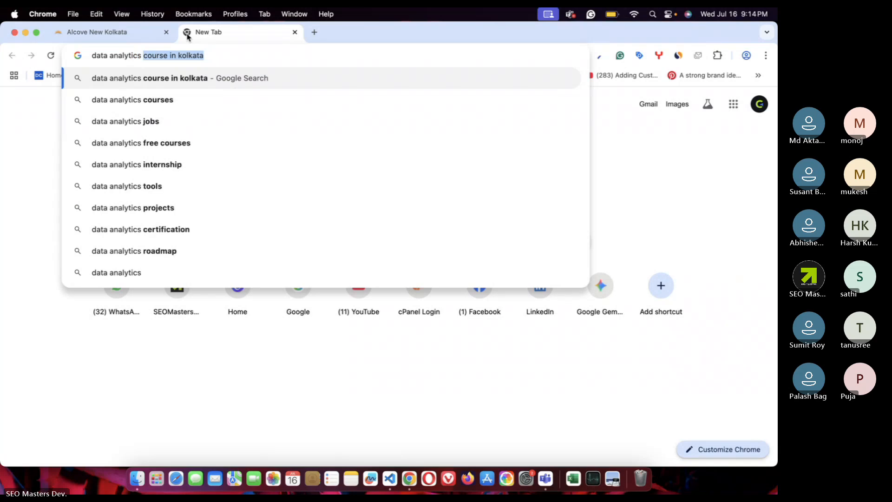
{"action": "key", "text": "Return"}
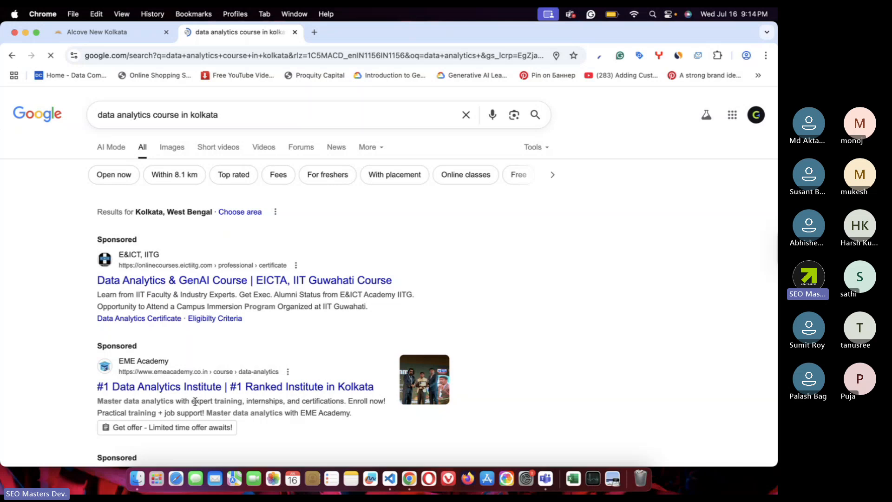
- Open the E&ICT IIT Guwahati Generative AI for Data Analytics course and scroll to Career Opportunities
{"action": "left_click", "coordinate": [177, 280]}
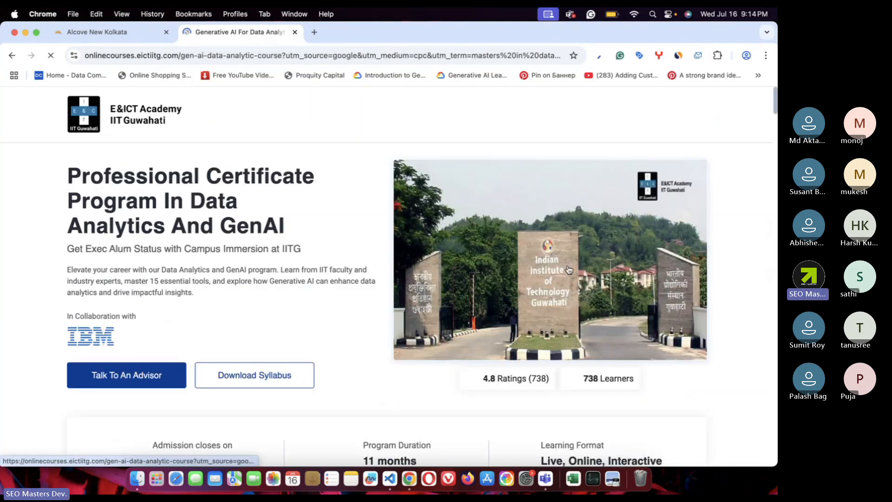
{"action": "scroll", "coordinate": [326, 281], "scroll_direction": "down", "scroll_amount": 15}
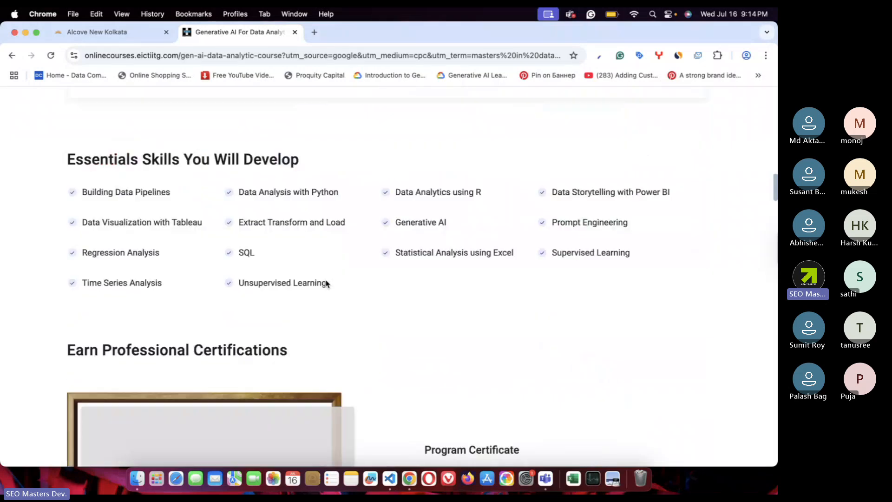
{"action": "scroll", "coordinate": [326, 283], "scroll_direction": "down", "scroll_amount": 20}
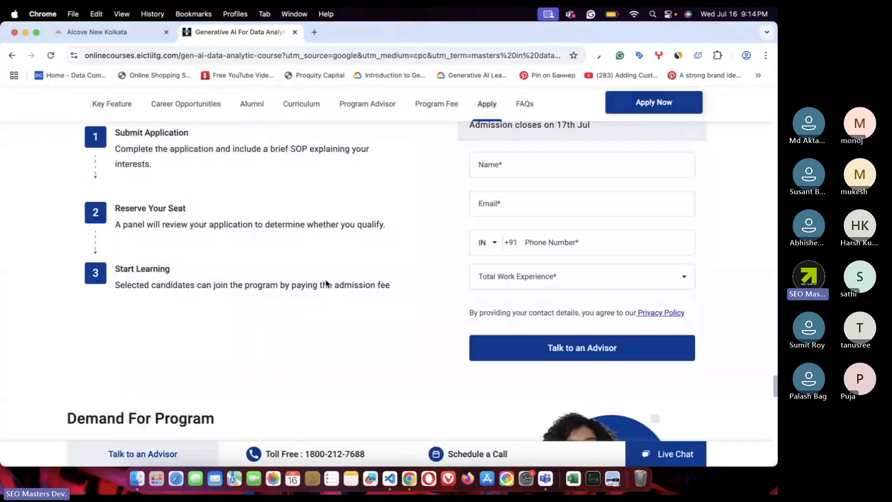
{"action": "scroll", "coordinate": [326, 283], "scroll_direction": "up", "scroll_amount": 20}
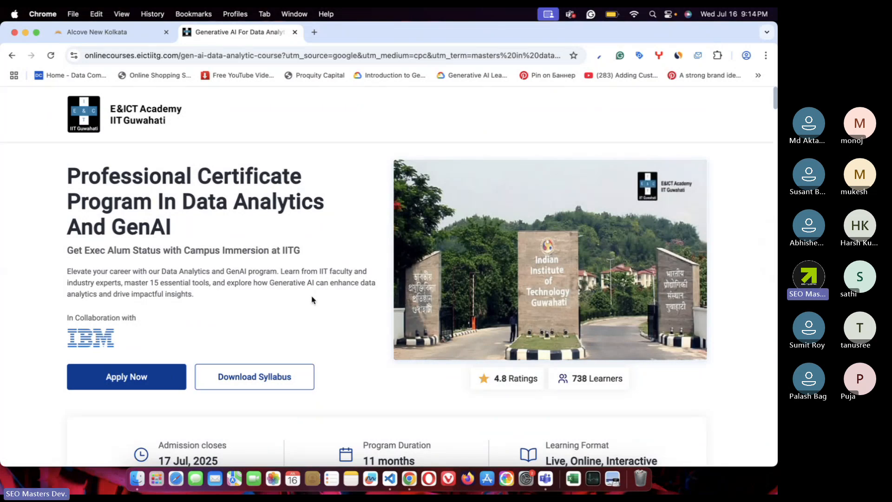
{"action": "scroll", "coordinate": [312, 299], "scroll_direction": "down", "scroll_amount": 5}
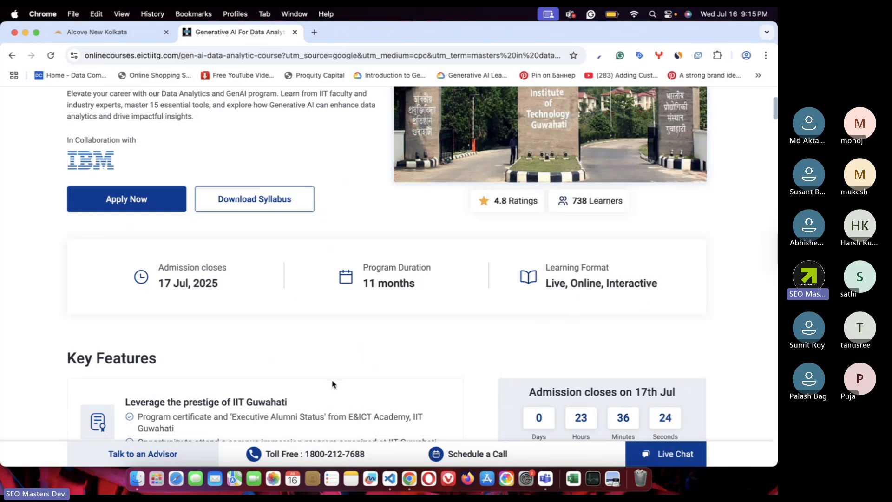
{"action": "scroll", "coordinate": [333, 384], "scroll_direction": "down", "scroll_amount": 5}
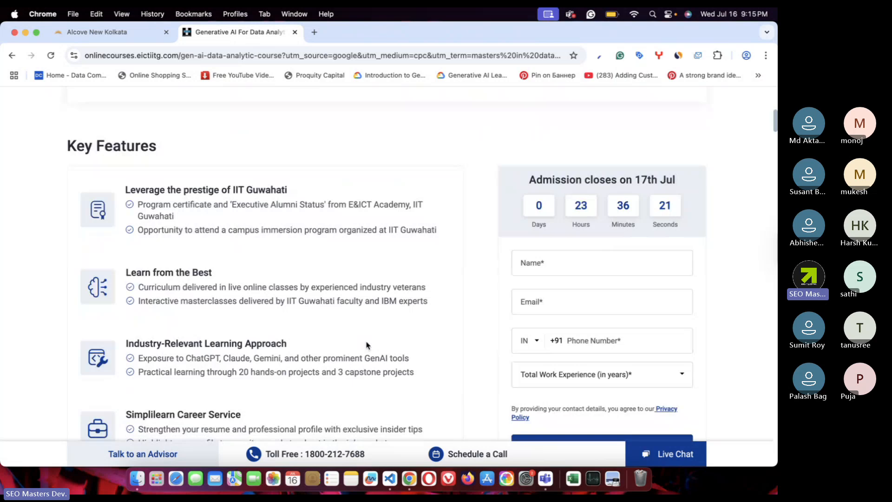
{"action": "scroll", "coordinate": [366, 344], "scroll_direction": "down", "scroll_amount": 3}
{"action": "scroll", "coordinate": [366, 345], "scroll_direction": "down", "scroll_amount": 4}
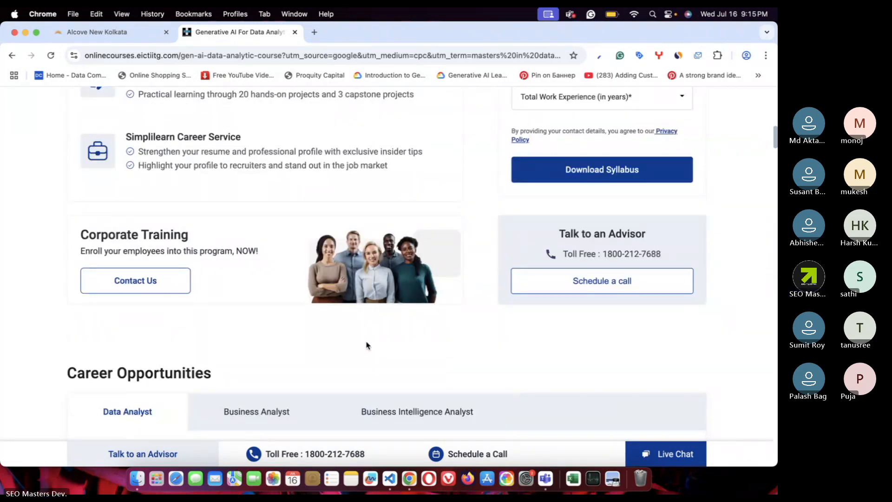
{"action": "scroll", "coordinate": [367, 345], "scroll_direction": "down", "scroll_amount": 5}
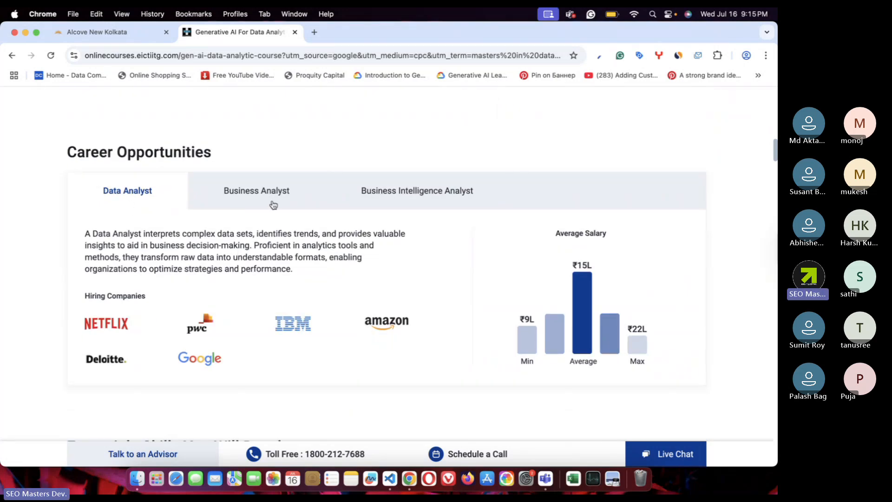
- Compare the Business Analyst and Business Intelligence Analyst salaries, then scroll to Essentials Skills You Will Develop
{"action": "left_click", "coordinate": [258, 196]}
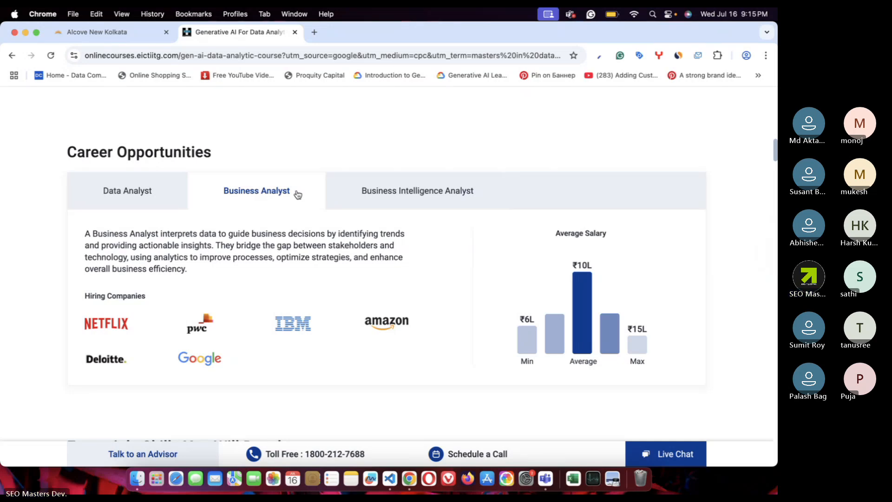
{"action": "left_click", "coordinate": [428, 197]}
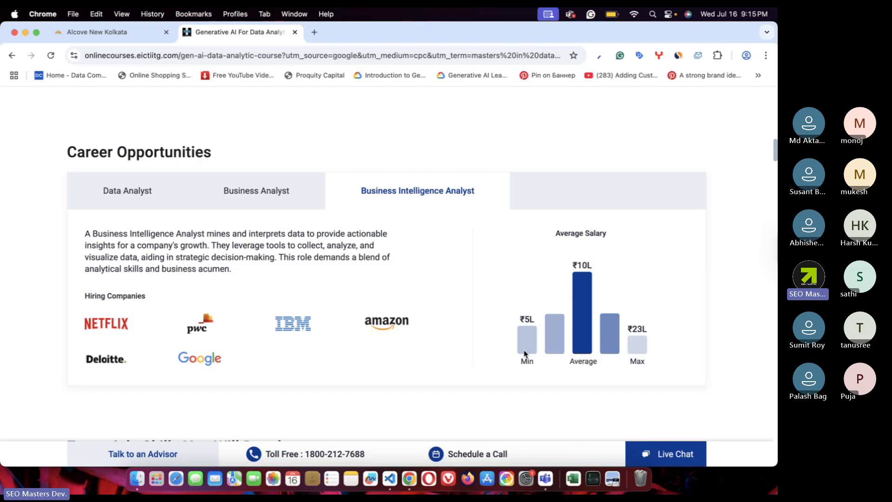
{"action": "left_click", "coordinate": [242, 185]}
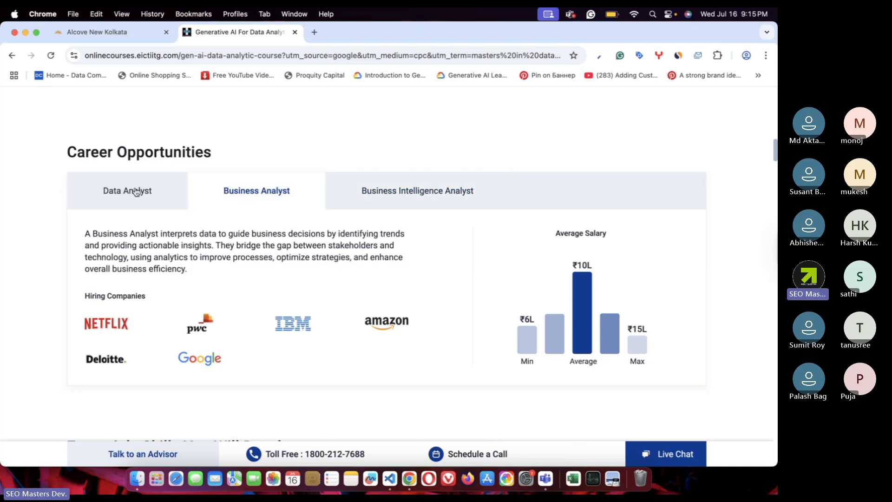
{"action": "scroll", "coordinate": [139, 191], "scroll_direction": "down", "scroll_amount": 6}
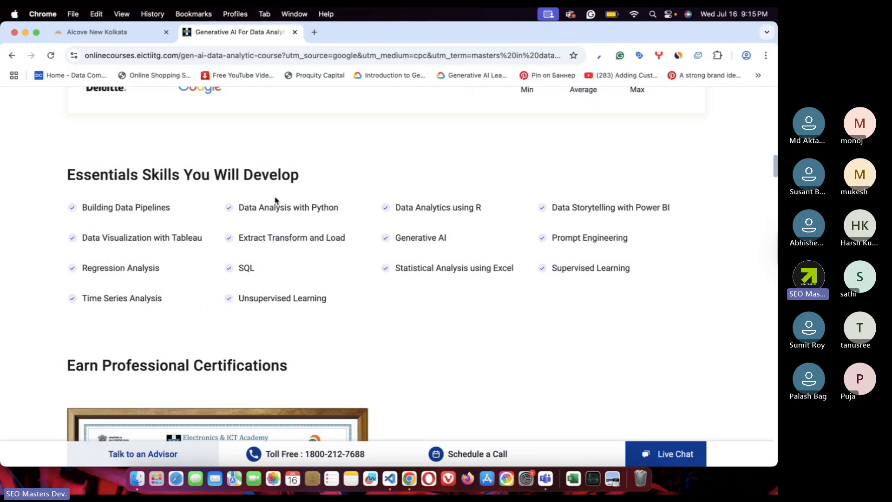
- Scroll to the curriculum and expand the Business Analytics with Excel and SQL modules
{"action": "scroll", "coordinate": [363, 291], "scroll_direction": "down", "scroll_amount": 1}
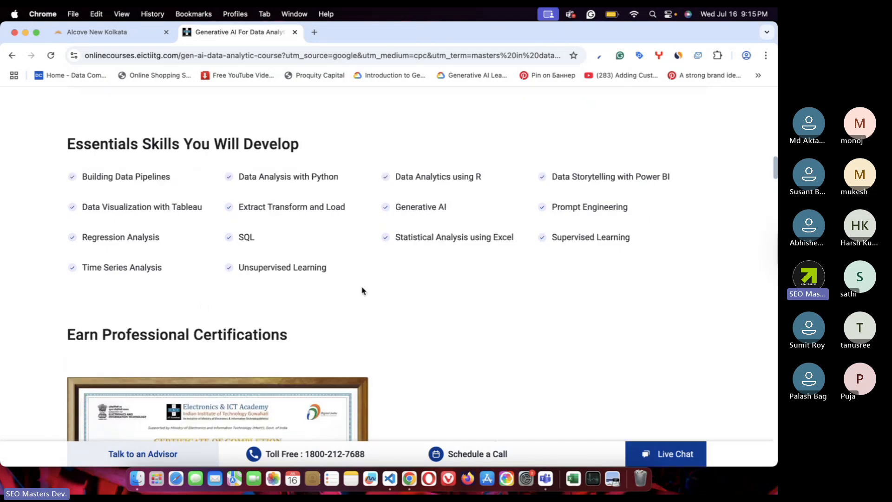
{"action": "scroll", "coordinate": [363, 291], "scroll_direction": "down", "scroll_amount": 5}
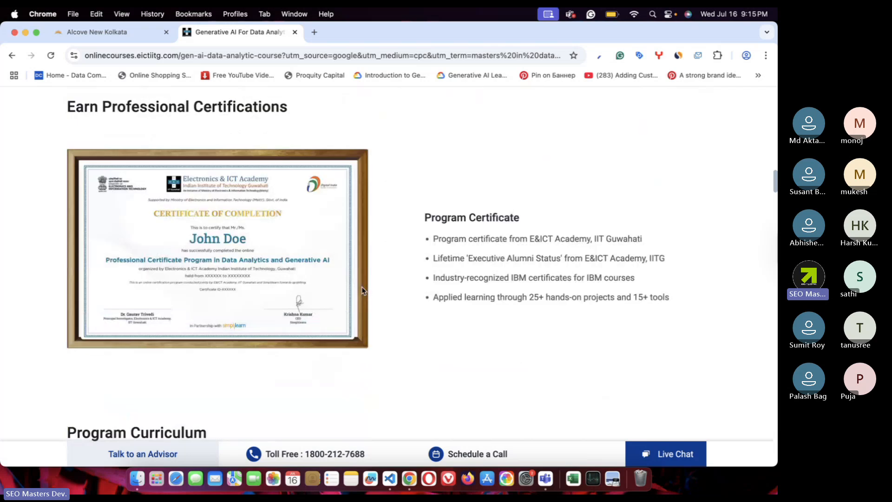
{"action": "scroll", "coordinate": [484, 169], "scroll_direction": "down", "scroll_amount": 1}
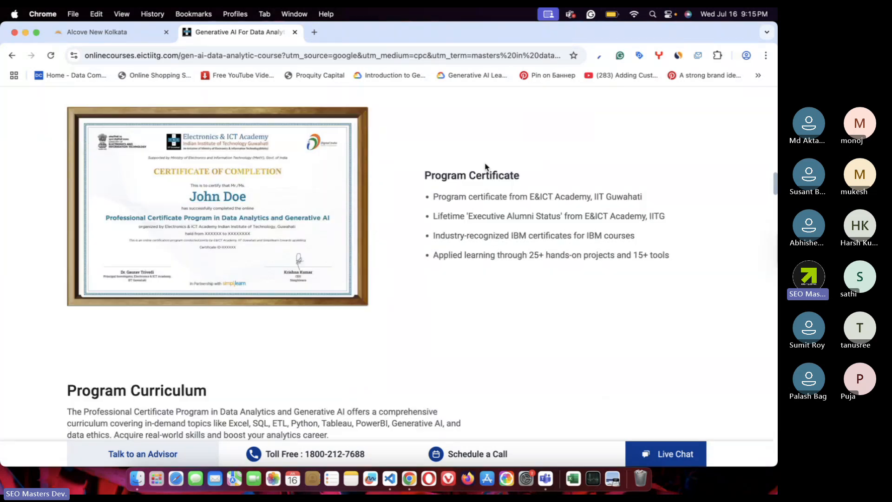
{"action": "scroll", "coordinate": [481, 269], "scroll_direction": "down", "scroll_amount": 5}
{"action": "scroll", "coordinate": [482, 270], "scroll_direction": "down", "scroll_amount": 6}
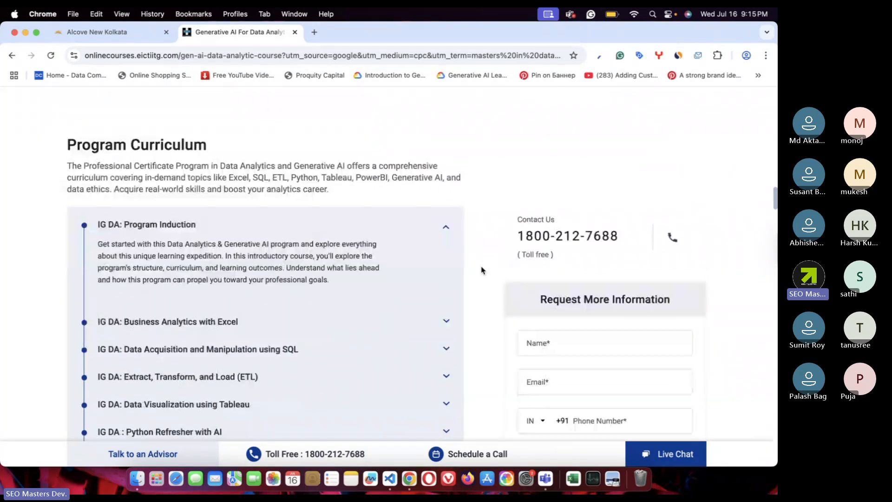
{"action": "scroll", "coordinate": [253, 344], "scroll_direction": "down", "scroll_amount": 2}
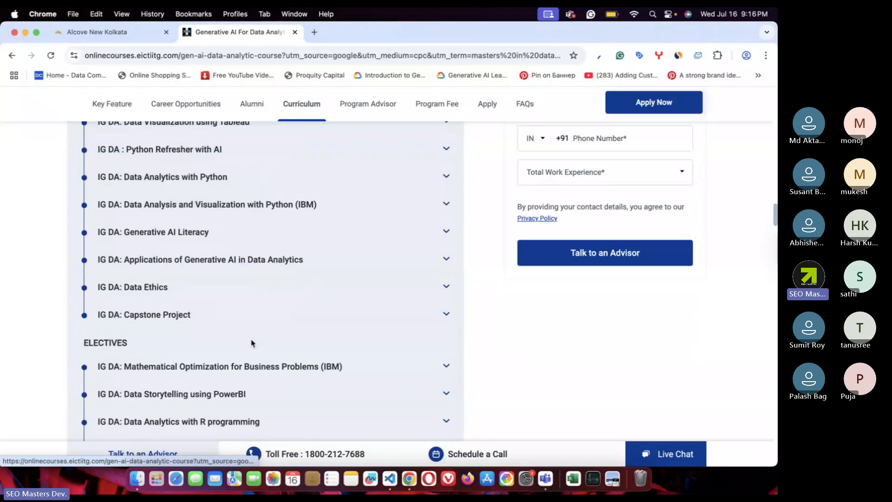
{"action": "scroll", "coordinate": [254, 342], "scroll_direction": "up", "scroll_amount": 6}
{"action": "left_click", "coordinate": [435, 305]}
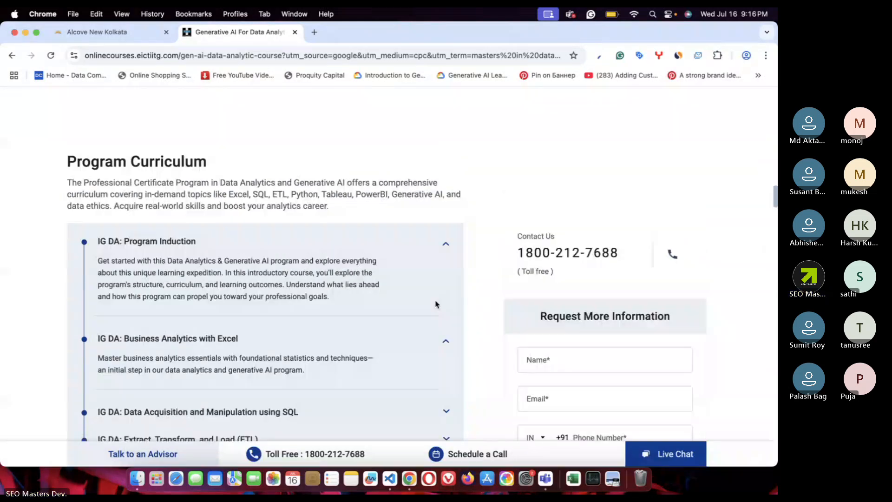
{"action": "scroll", "coordinate": [436, 304], "scroll_direction": "down", "scroll_amount": 2}
{"action": "scroll", "coordinate": [446, 298], "scroll_direction": "down", "scroll_amount": 1}
{"action": "left_click", "coordinate": [455, 290]}
- Browse the rest of the course page, then return to the opening banner showing the 11-month duration
{"action": "scroll", "coordinate": [451, 286], "scroll_direction": "down", "scroll_amount": 1}
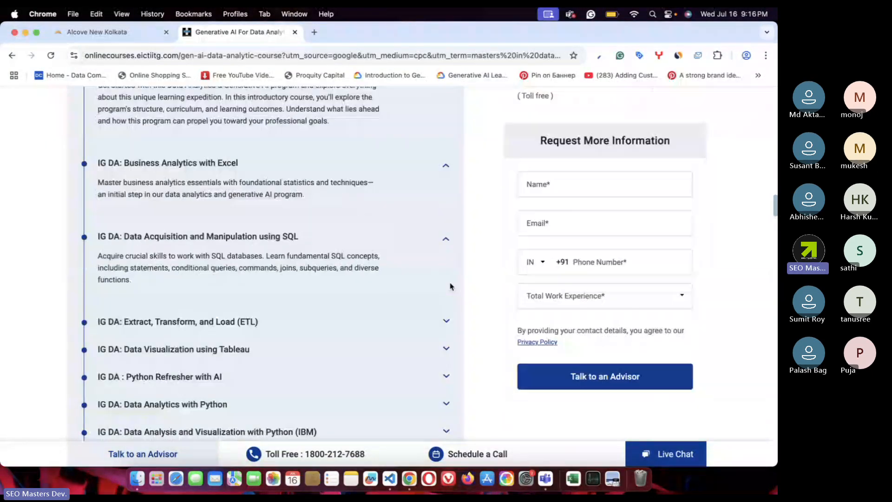
{"action": "scroll", "coordinate": [285, 275], "scroll_direction": "down", "scroll_amount": 15}
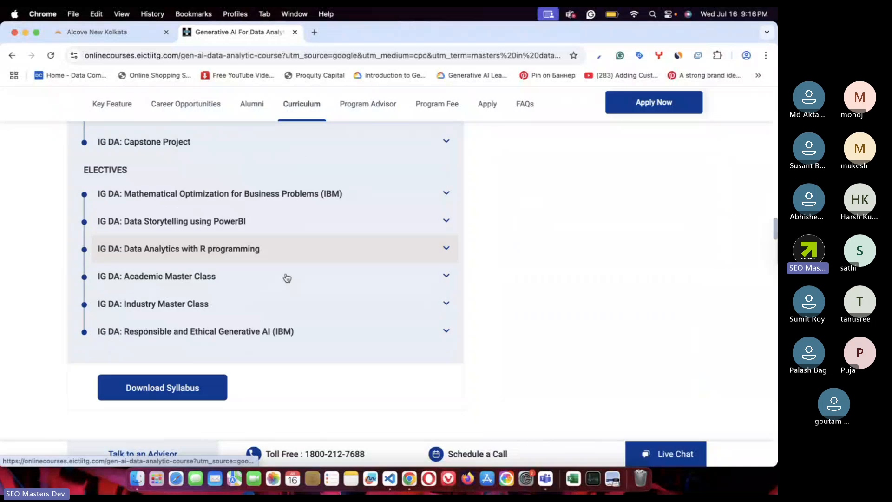
{"action": "scroll", "coordinate": [286, 278], "scroll_direction": "up", "scroll_amount": 1}
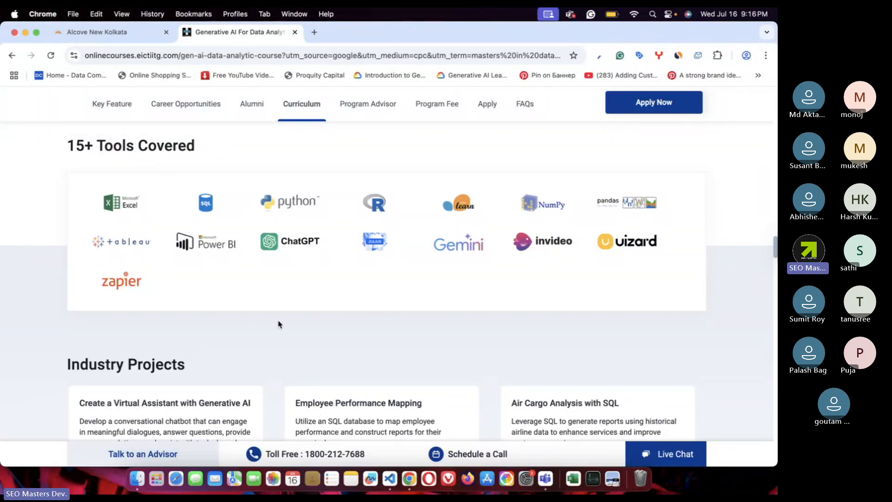
{"action": "scroll", "coordinate": [279, 324], "scroll_direction": "down", "scroll_amount": 3}
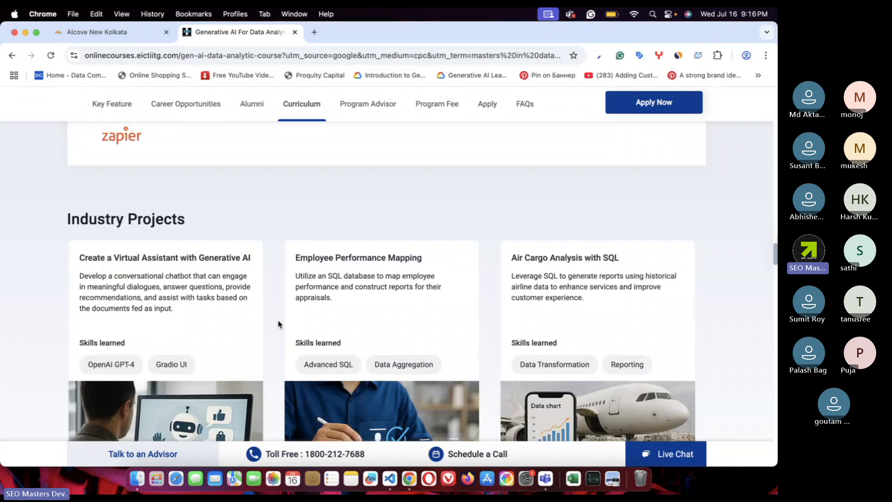
{"action": "scroll", "coordinate": [279, 324], "scroll_direction": "down", "scroll_amount": 1}
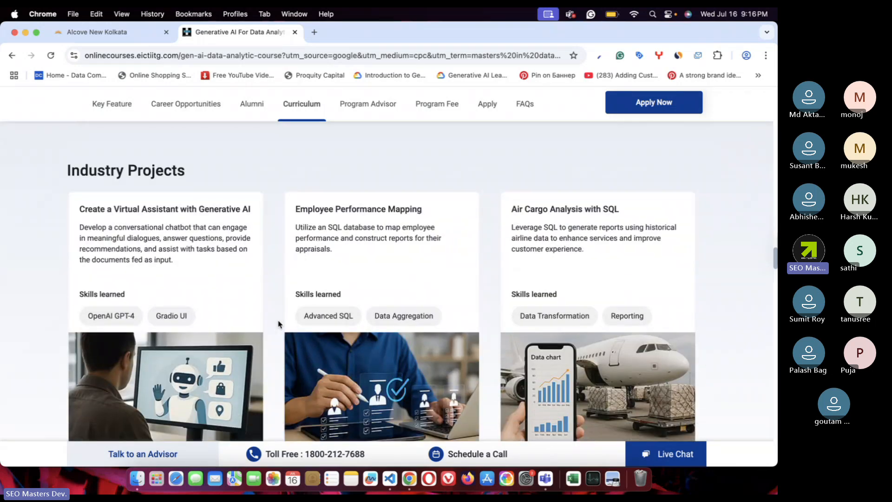
{"action": "scroll", "coordinate": [278, 324], "scroll_direction": "down", "scroll_amount": 1}
{"action": "scroll", "coordinate": [592, 264], "scroll_direction": "down", "scroll_amount": 6}
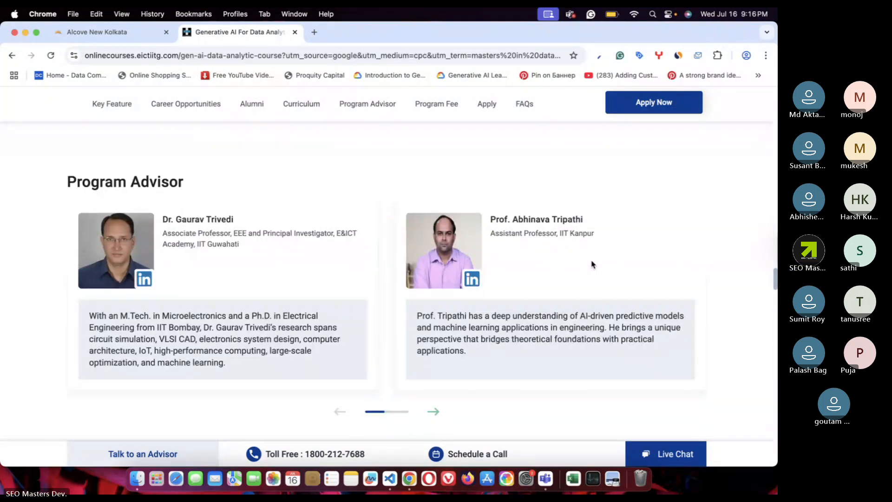
{"action": "scroll", "coordinate": [592, 264], "scroll_direction": "down", "scroll_amount": 7}
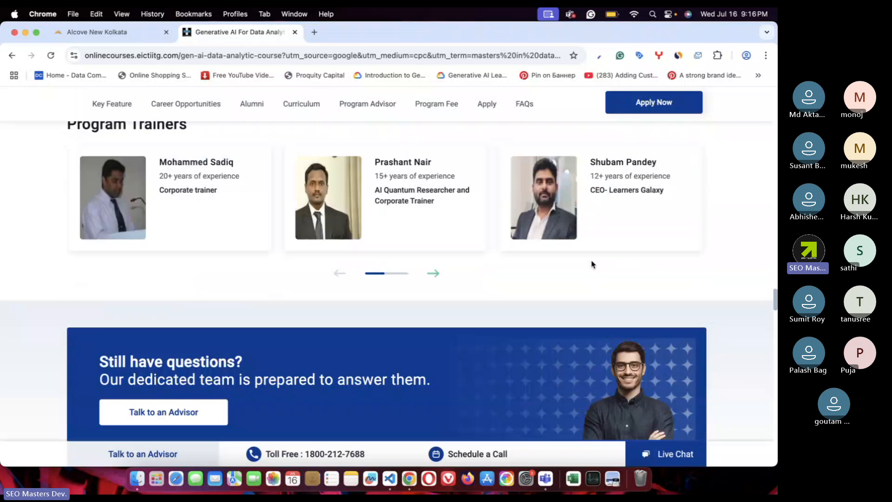
{"action": "scroll", "coordinate": [592, 264], "scroll_direction": "down", "scroll_amount": 8}
{"action": "scroll", "coordinate": [591, 264], "scroll_direction": "up", "scroll_amount": 4}
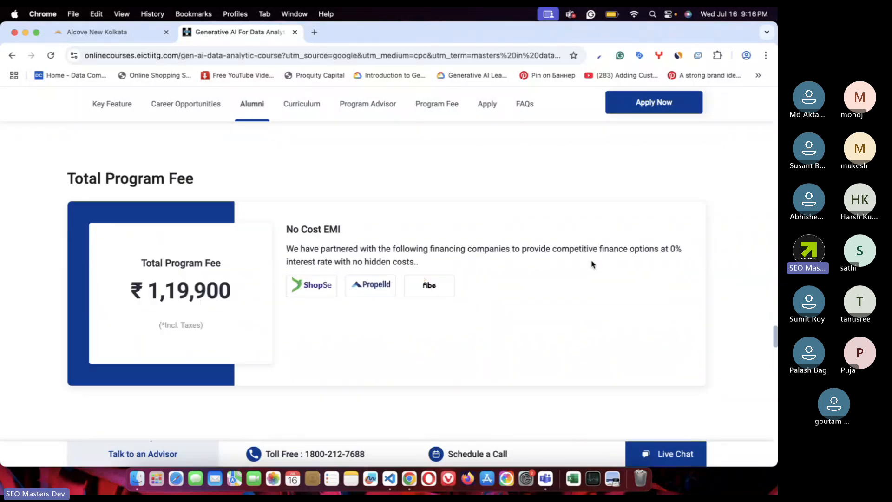
{"action": "scroll", "coordinate": [192, 246], "scroll_direction": "down", "scroll_amount": 1}
{"action": "scroll", "coordinate": [363, 346], "scroll_direction": "down", "scroll_amount": 1}
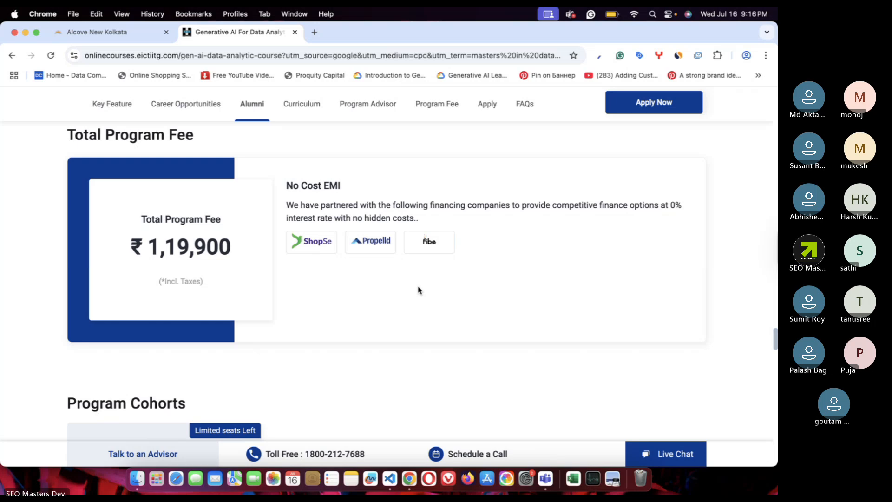
{"action": "scroll", "coordinate": [422, 285], "scroll_direction": "down", "scroll_amount": 5}
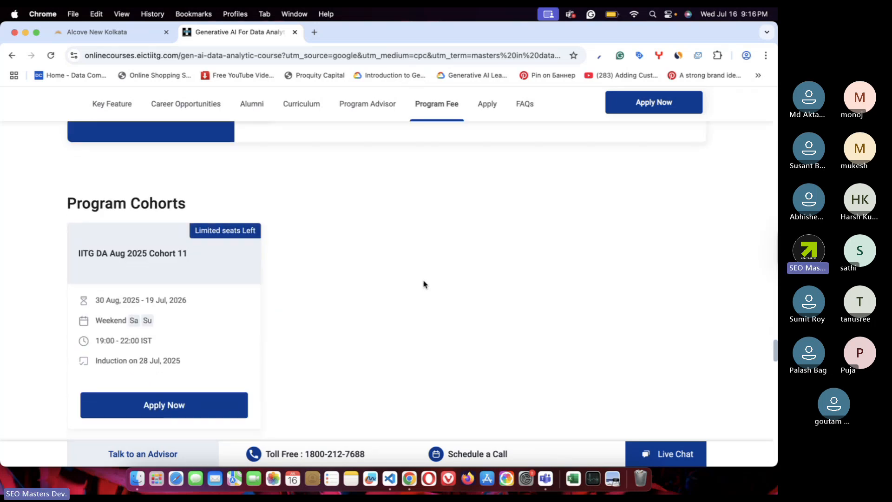
{"action": "scroll", "coordinate": [424, 284], "scroll_direction": "down", "scroll_amount": 6}
{"action": "scroll", "coordinate": [423, 284], "scroll_direction": "down", "scroll_amount": 3}
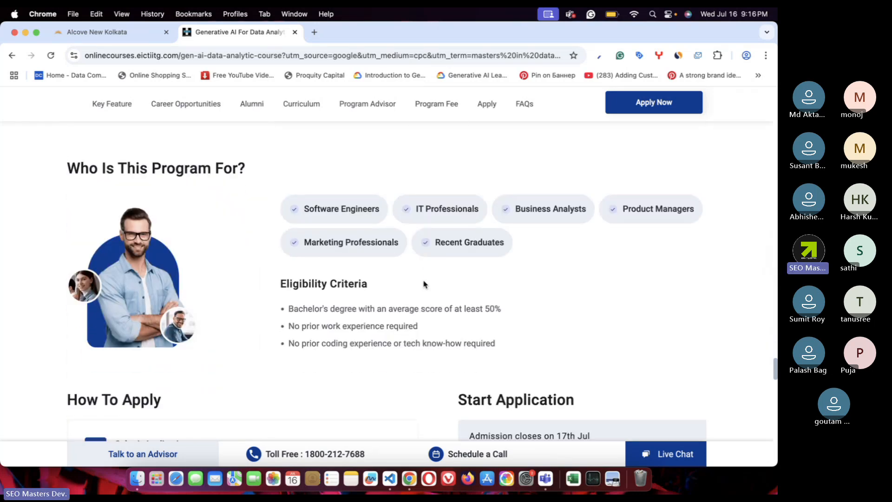
{"action": "scroll", "coordinate": [423, 284], "scroll_direction": "down", "scroll_amount": 1}
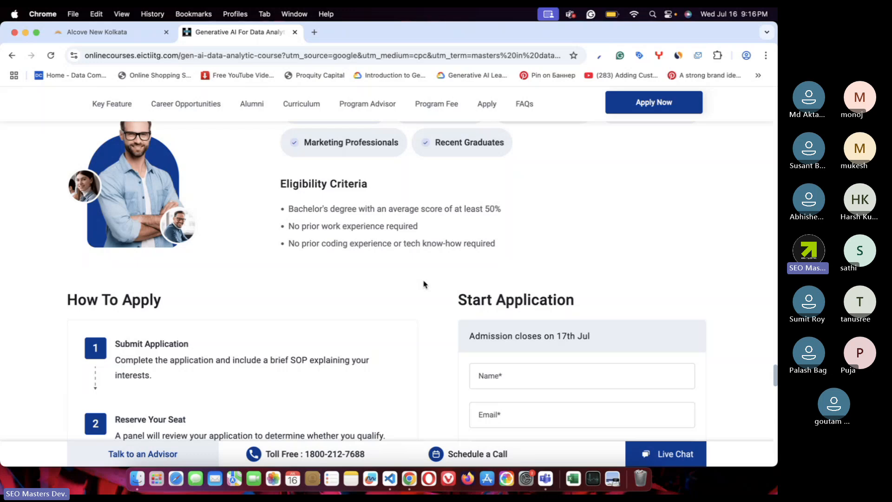
{"action": "scroll", "coordinate": [423, 284], "scroll_direction": "down", "scroll_amount": 20}
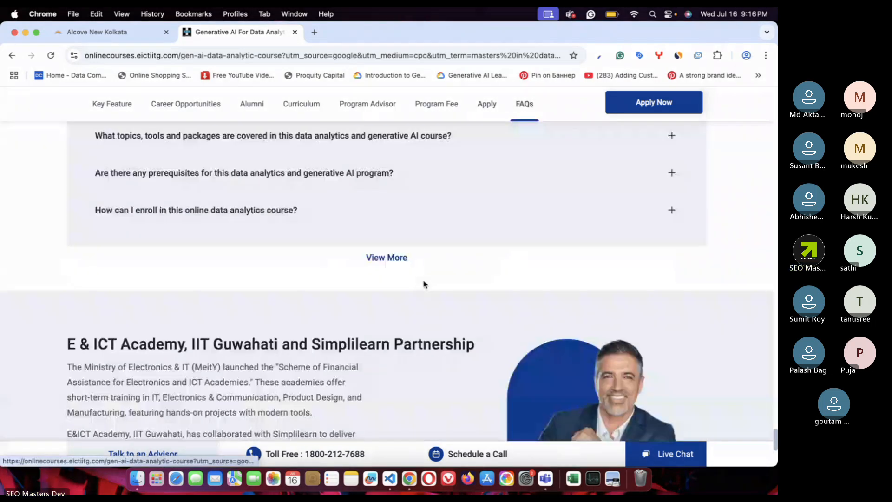
{"action": "scroll", "coordinate": [423, 284], "scroll_direction": "up", "scroll_amount": 20}
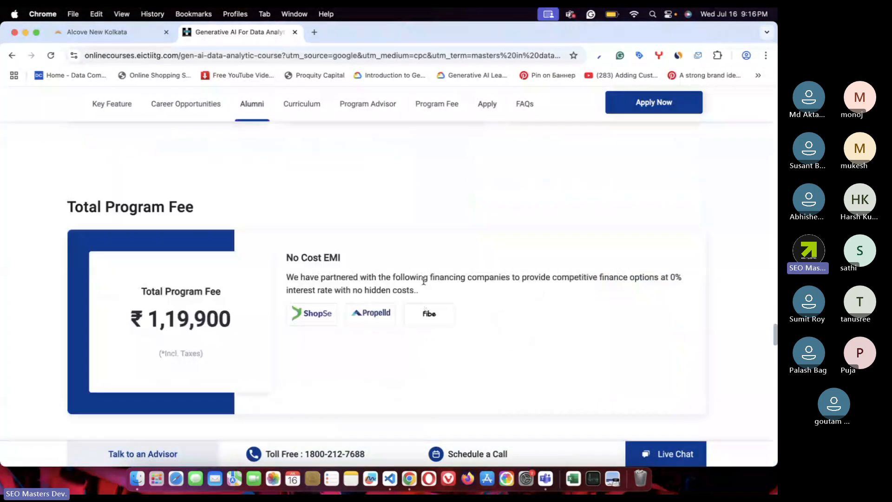
{"action": "scroll", "coordinate": [424, 284], "scroll_direction": "up", "scroll_amount": 15}
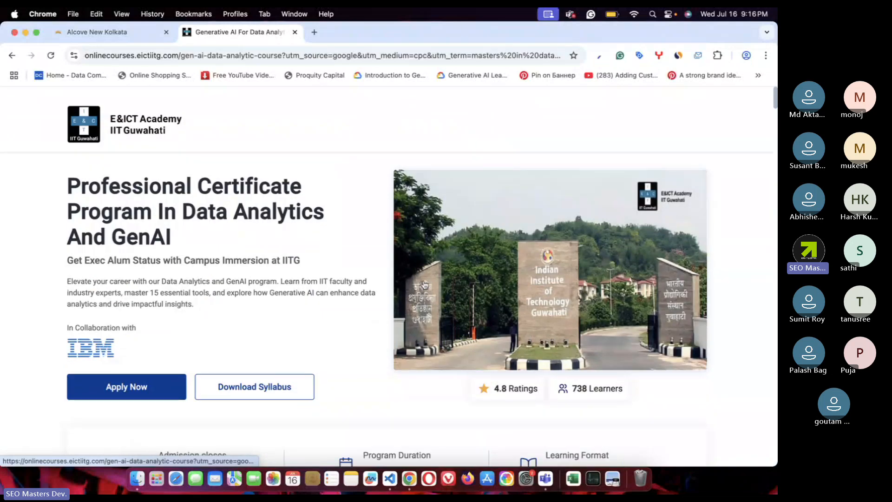
- Close the course tab and load seomasters.dev in a new tab
{"action": "left_click", "coordinate": [295, 32]}
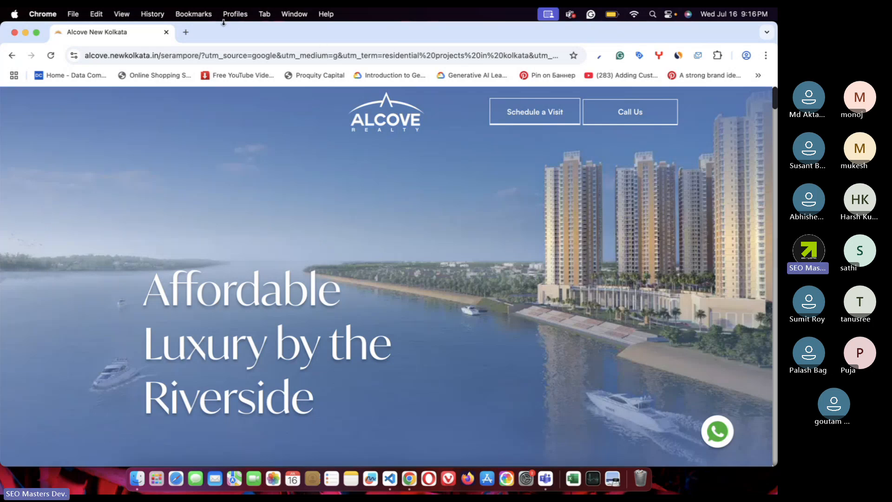
{"action": "left_click", "coordinate": [186, 32]}
{"action": "type", "text": "se"}
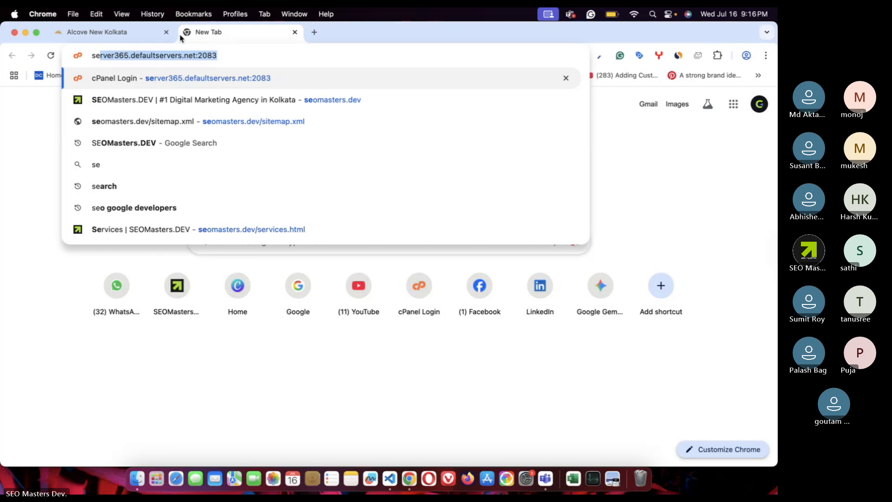
{"action": "type", "text": "o"}
{"action": "key", "text": "Return"}
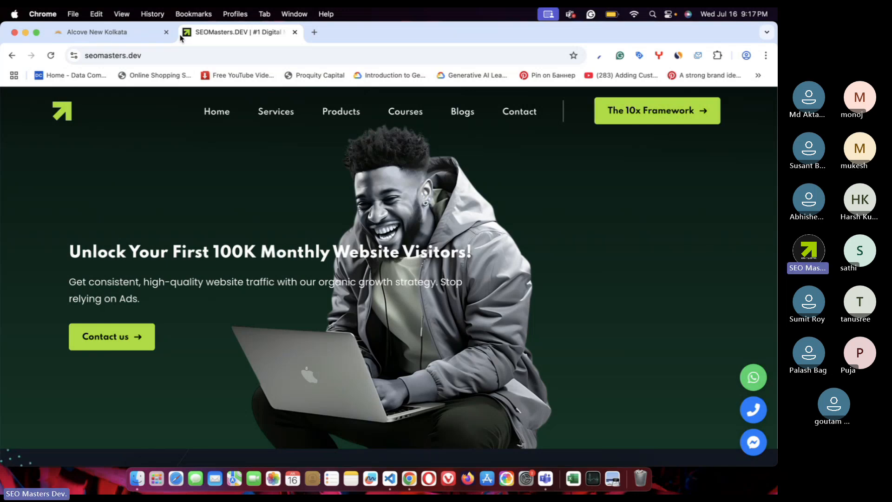
- Open the Services page and browse its five cards, from SEO at ₹35,000 to Website Development at ₹2,999
{"action": "left_click", "coordinate": [274, 112]}
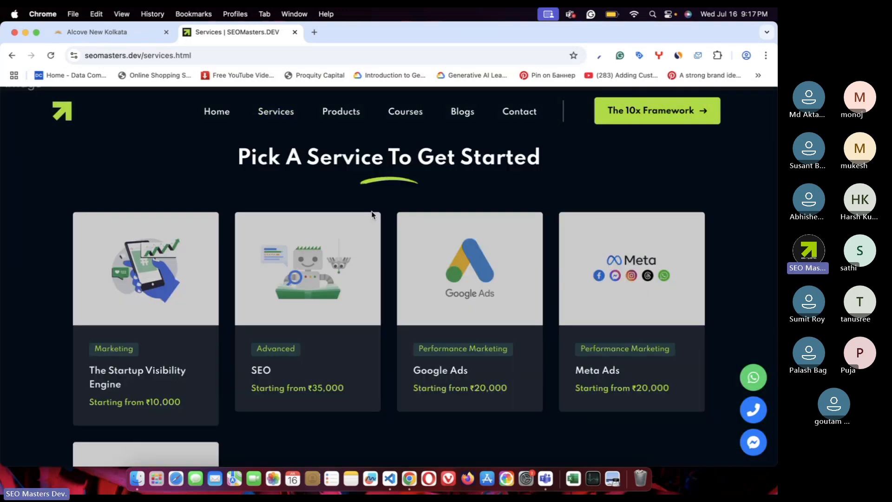
{"action": "scroll", "coordinate": [372, 211], "scroll_direction": "down", "scroll_amount": 5}
{"action": "scroll", "coordinate": [353, 162], "scroll_direction": "up", "scroll_amount": 5}
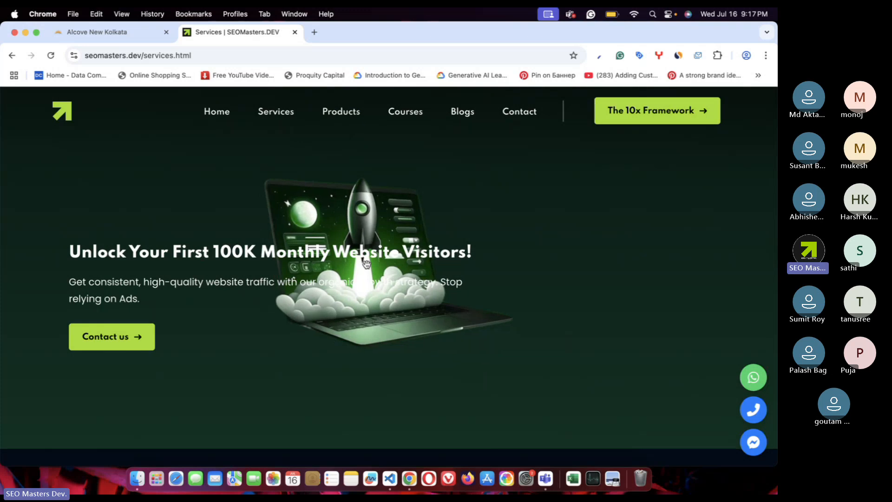
{"action": "scroll", "coordinate": [367, 264], "scroll_direction": "down", "scroll_amount": 3}
{"action": "scroll", "coordinate": [366, 264], "scroll_direction": "down", "scroll_amount": 5}
{"action": "scroll", "coordinate": [366, 265], "scroll_direction": "down", "scroll_amount": 1}
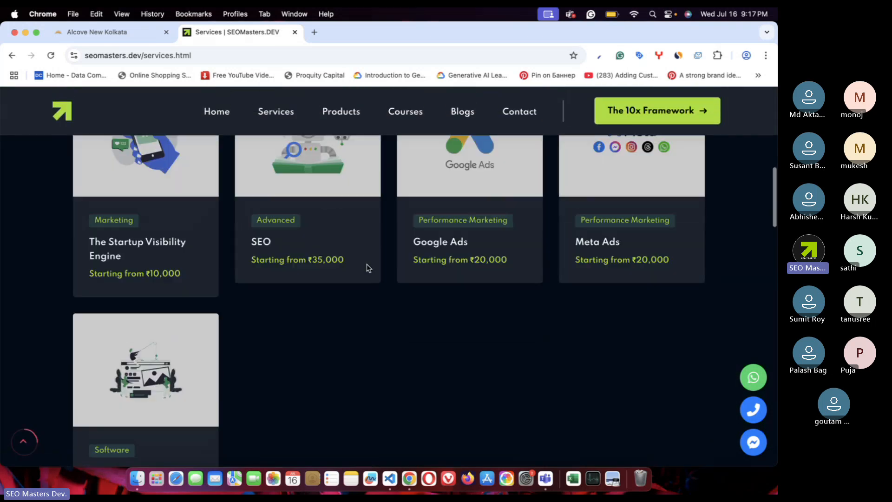
{"action": "scroll", "coordinate": [369, 268], "scroll_direction": "up", "scroll_amount": 1}
{"action": "scroll", "coordinate": [368, 269], "scroll_direction": "down", "scroll_amount": 3}
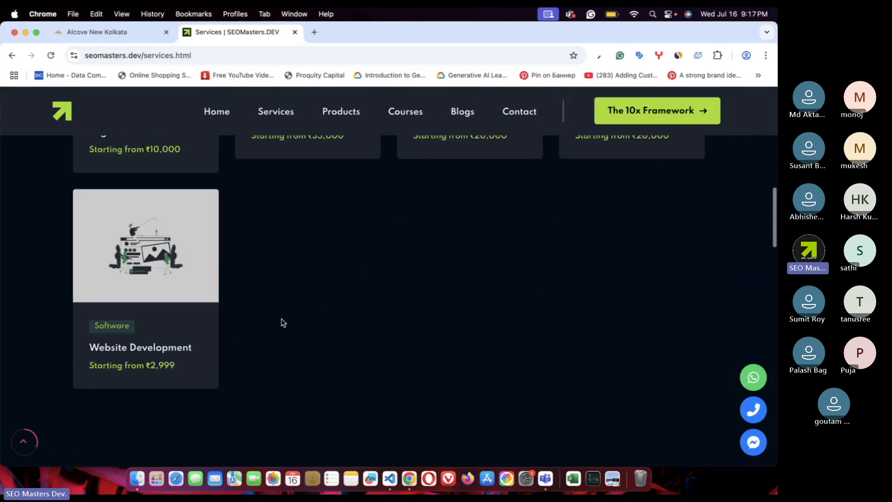
{"action": "scroll", "coordinate": [281, 321], "scroll_direction": "up", "scroll_amount": 5}
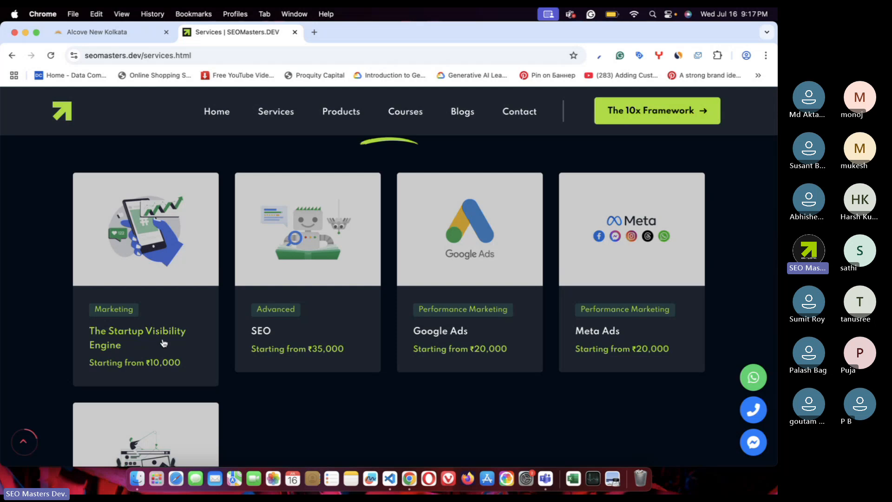
- View The Startup Visibility Engine service page, then go back to Services
{"action": "left_click", "coordinate": [128, 337]}
{"action": "scroll", "coordinate": [391, 349], "scroll_direction": "down", "scroll_amount": 10}
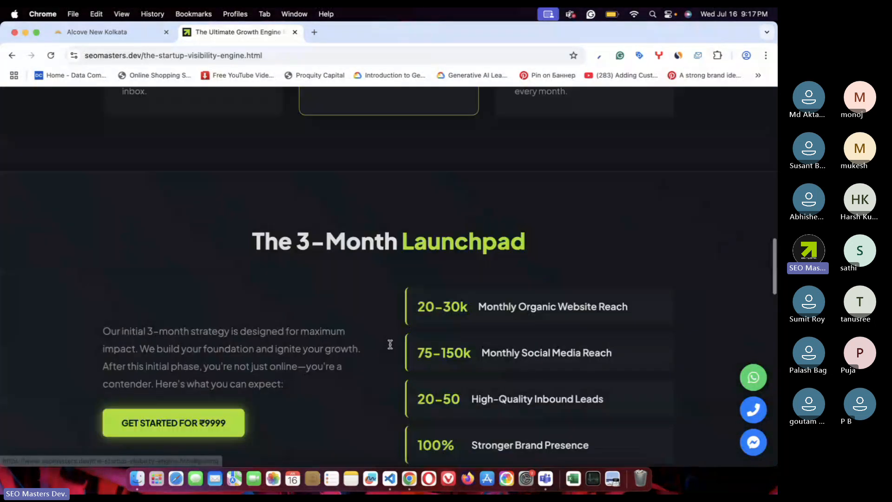
{"action": "scroll", "coordinate": [390, 344], "scroll_direction": "down", "scroll_amount": 10}
{"action": "scroll", "coordinate": [389, 344], "scroll_direction": "up", "scroll_amount": 15}
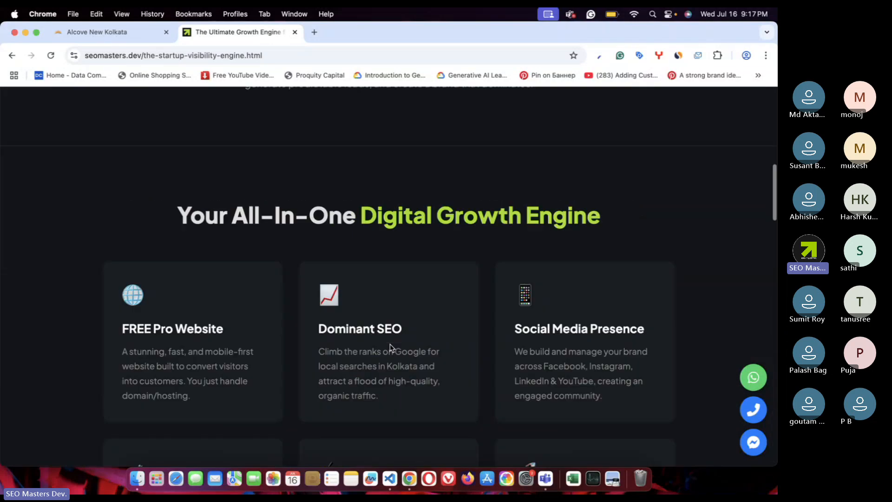
{"action": "scroll", "coordinate": [389, 348], "scroll_direction": "up", "scroll_amount": 10}
{"action": "left_click_drag", "start_coordinate": [254, 55], "coordinate": [168, 56]}
{"action": "scroll", "coordinate": [423, 216], "scroll_direction": "down", "scroll_amount": 10}
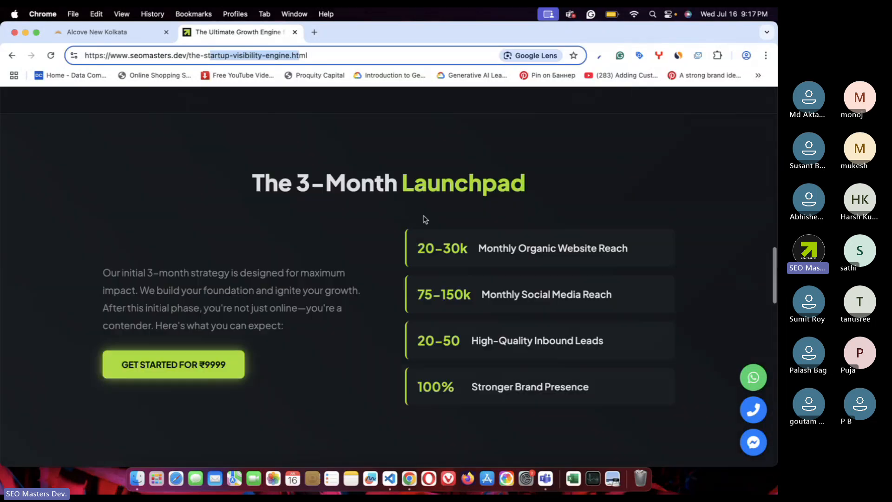
{"action": "scroll", "coordinate": [423, 219], "scroll_direction": "down", "scroll_amount": 10}
{"action": "scroll", "coordinate": [423, 216], "scroll_direction": "up", "scroll_amount": 20}
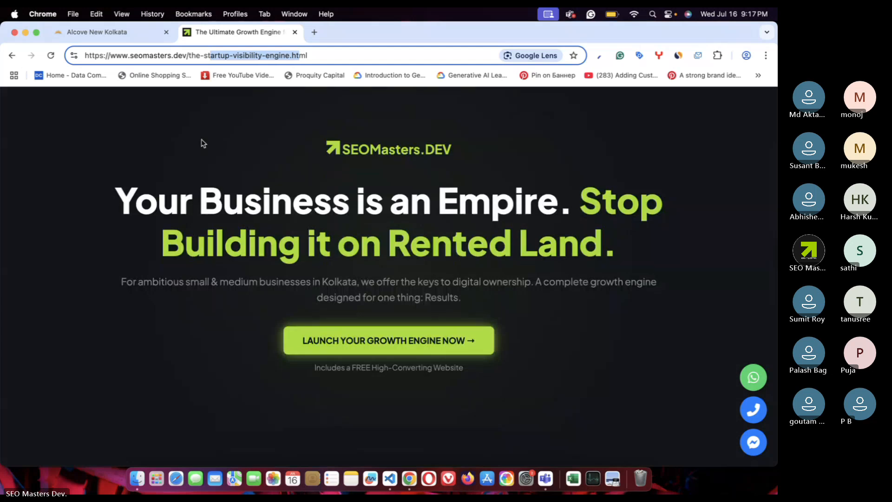
{"action": "left_click", "coordinate": [12, 55]}
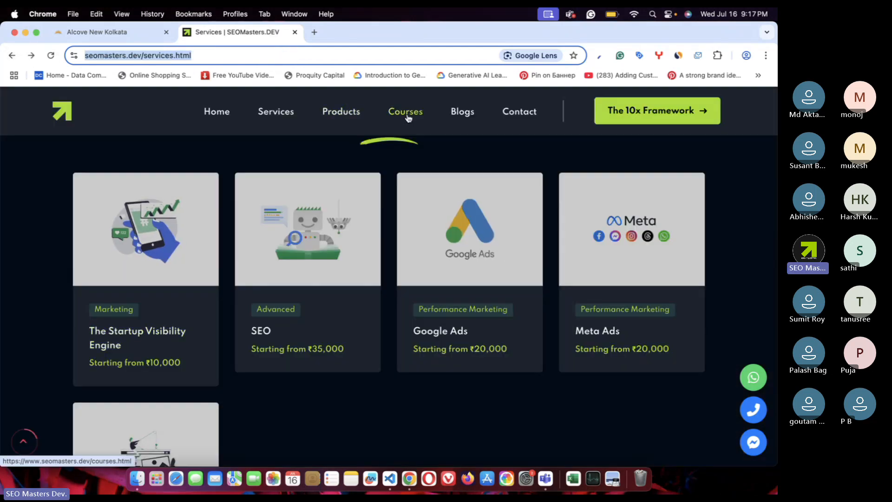
- Visit the Blogs, Contact and The 10x Framework pages and scroll through the framework page
{"action": "left_click", "coordinate": [459, 115]}
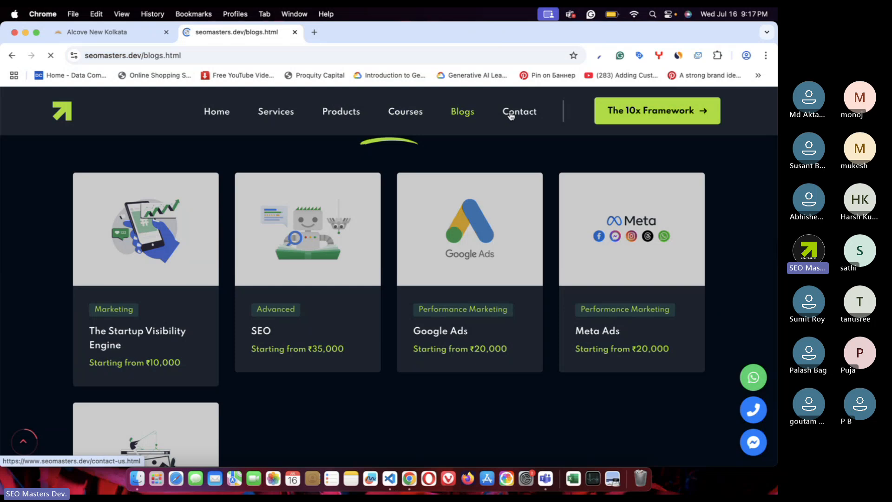
{"action": "left_click", "coordinate": [520, 112]}
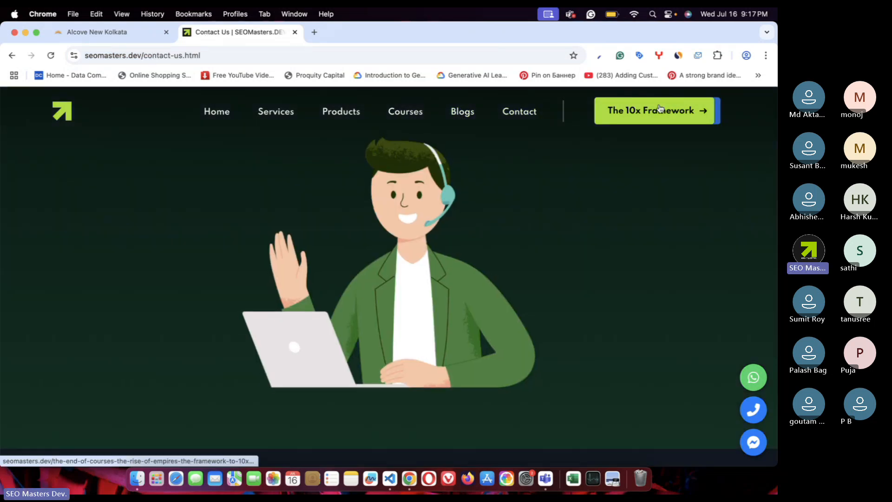
{"action": "left_click", "coordinate": [676, 123]}
{"action": "scroll", "coordinate": [520, 228], "scroll_direction": "down", "scroll_amount": 15}
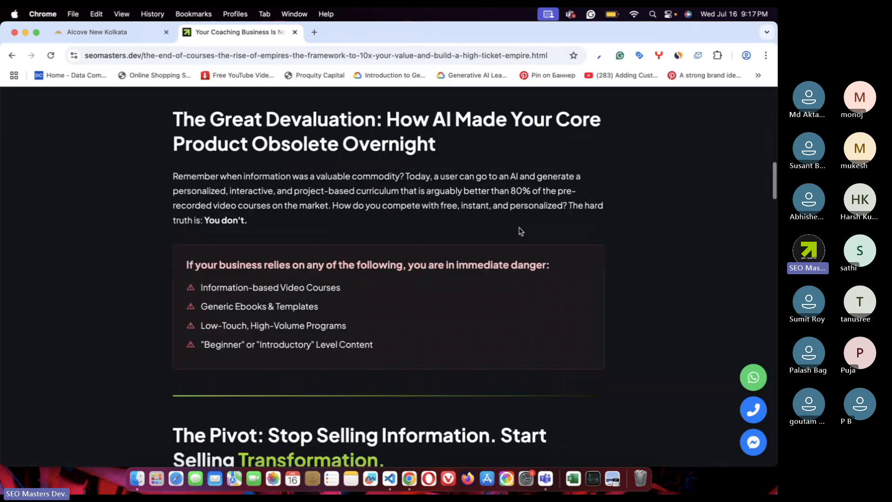
{"action": "scroll", "coordinate": [520, 230], "scroll_direction": "down", "scroll_amount": 15}
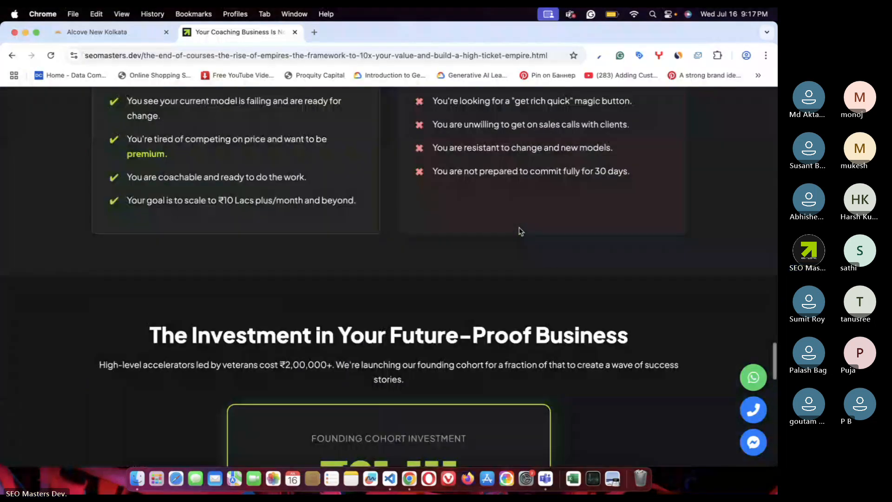
{"action": "scroll", "coordinate": [520, 231], "scroll_direction": "up", "scroll_amount": 8}
{"action": "scroll", "coordinate": [521, 231], "scroll_direction": "up", "scroll_amount": 20}
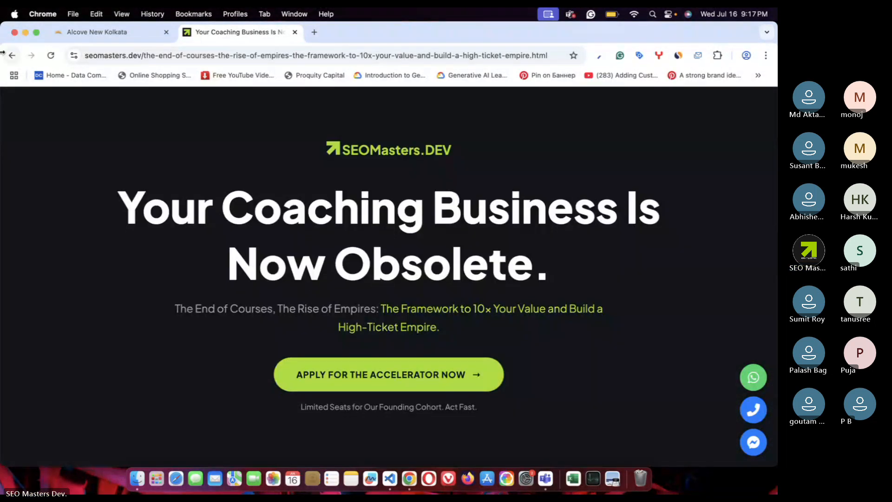
{"action": "scroll", "coordinate": [418, 230], "scroll_direction": "left", "scroll_amount": 10}
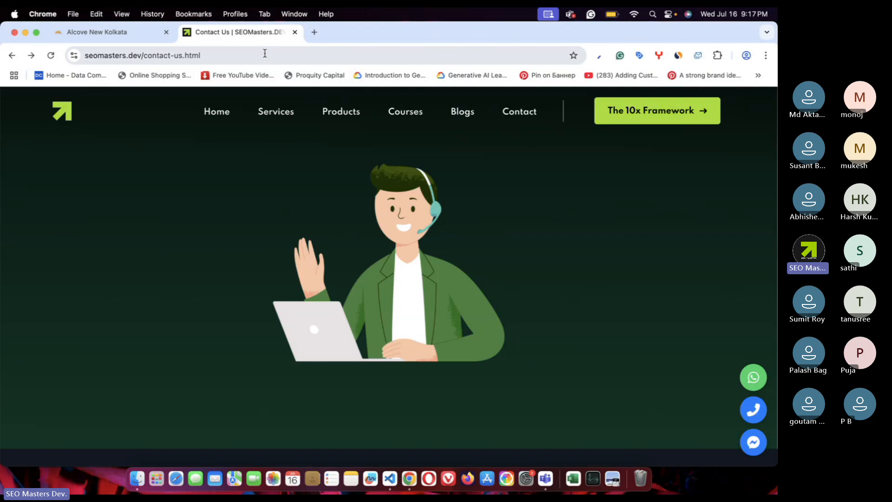
- Activate the Teams meeting window, then bring Chrome forward showing a fresh Google new tab
{"action": "left_click", "coordinate": [15, 32]}
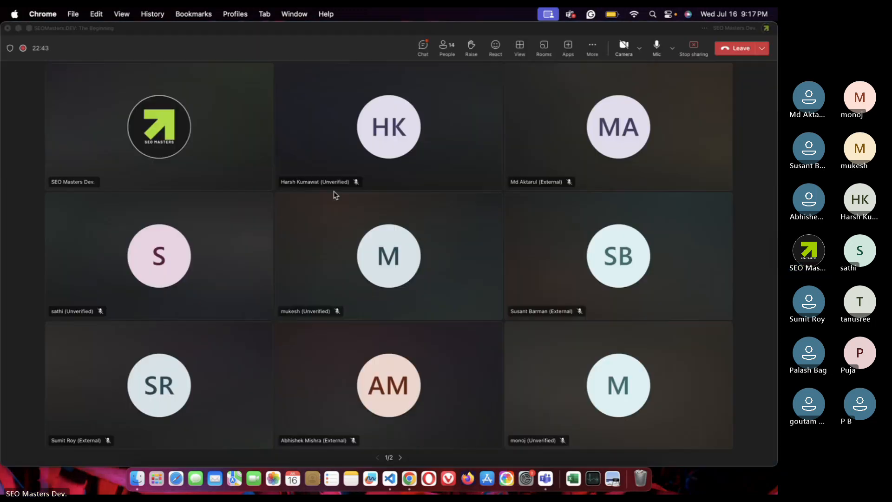
{"action": "left_click", "coordinate": [503, 460]}
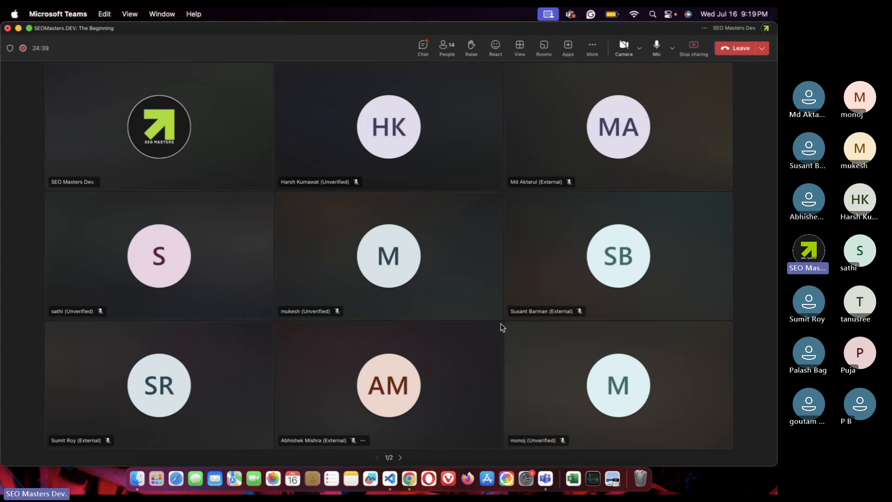
{"action": "left_click", "coordinate": [410, 479]}
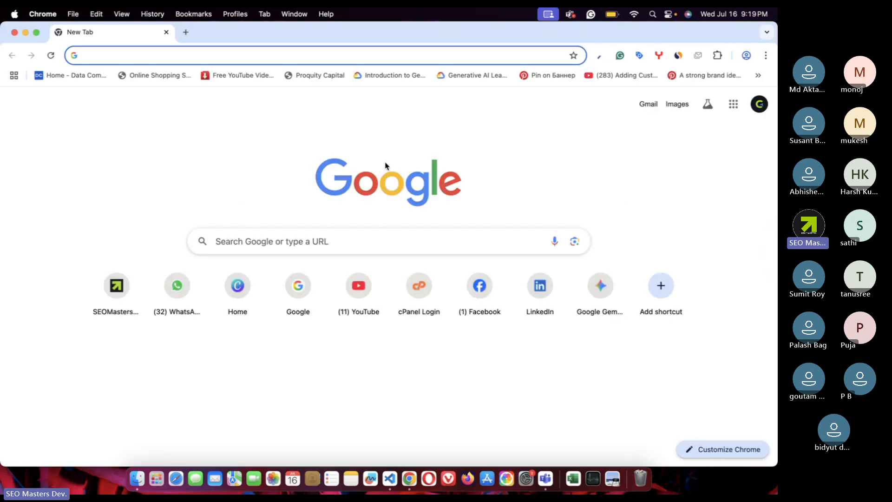
{"action": "left_click", "coordinate": [376, 169]}
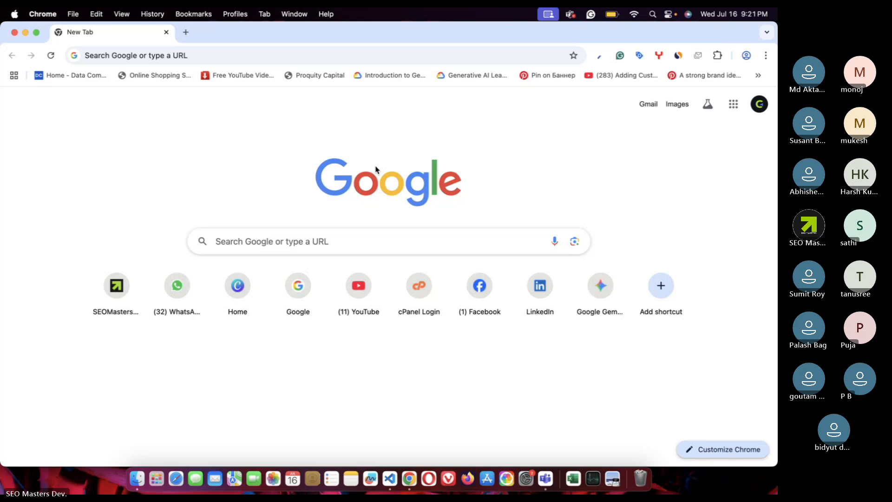
- Go to canva.com and create a new Instagram Post (Square) design
{"action": "left_click", "coordinate": [225, 55]}
{"action": "type", "text": "canva.com"}
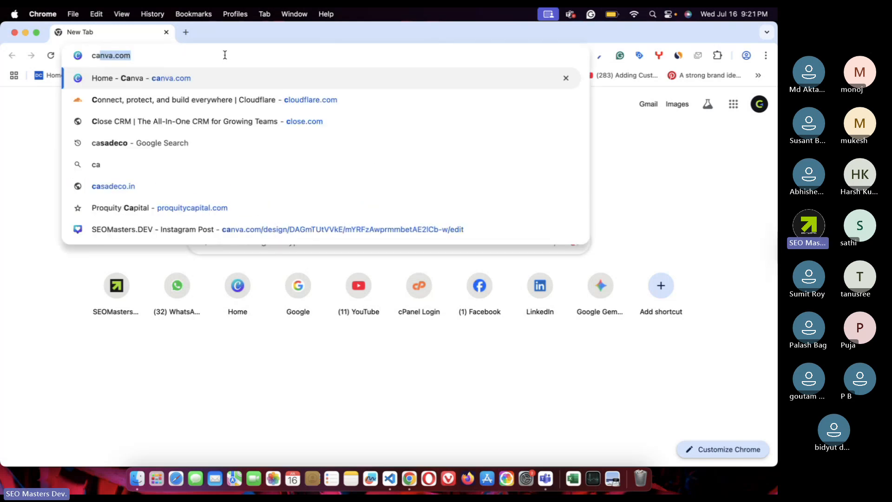
{"action": "key", "text": "Return"}
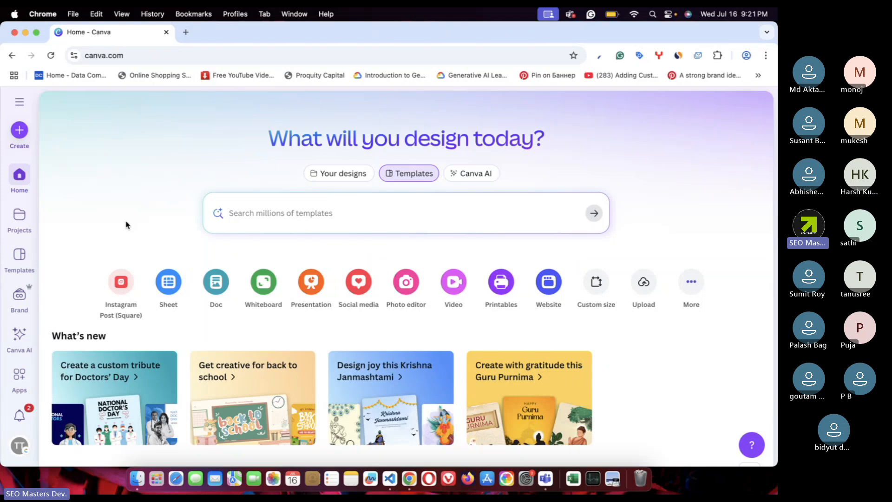
{"action": "left_click", "coordinate": [124, 284]}
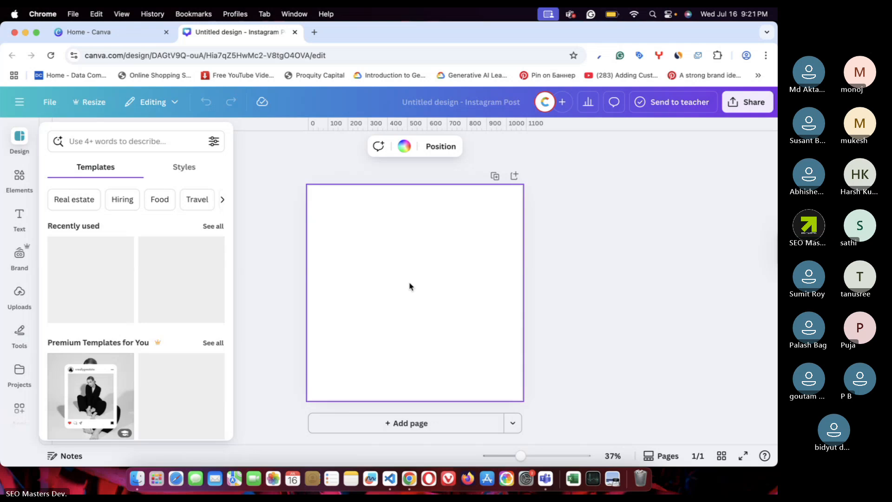
- Launch Magic Media's Generate your own from Elements and place the cursor in its prompt box
{"action": "left_click", "coordinate": [19, 176]}
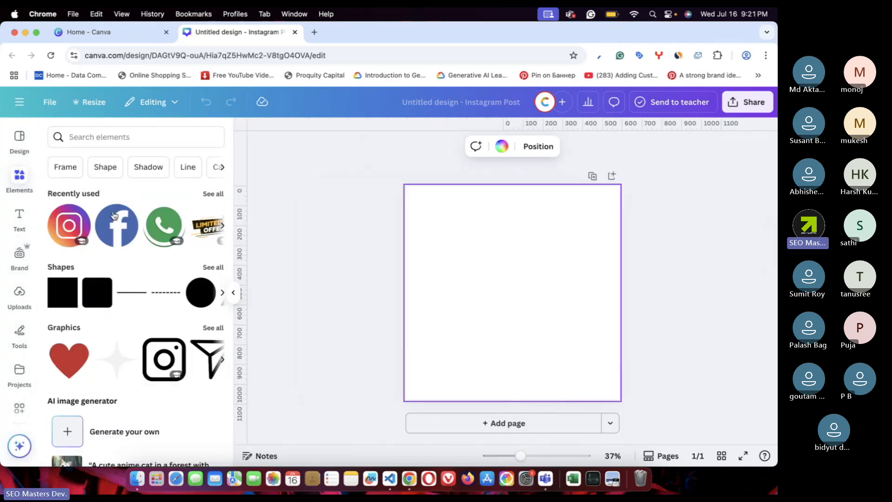
{"action": "scroll", "coordinate": [149, 275], "scroll_direction": "down", "scroll_amount": 3}
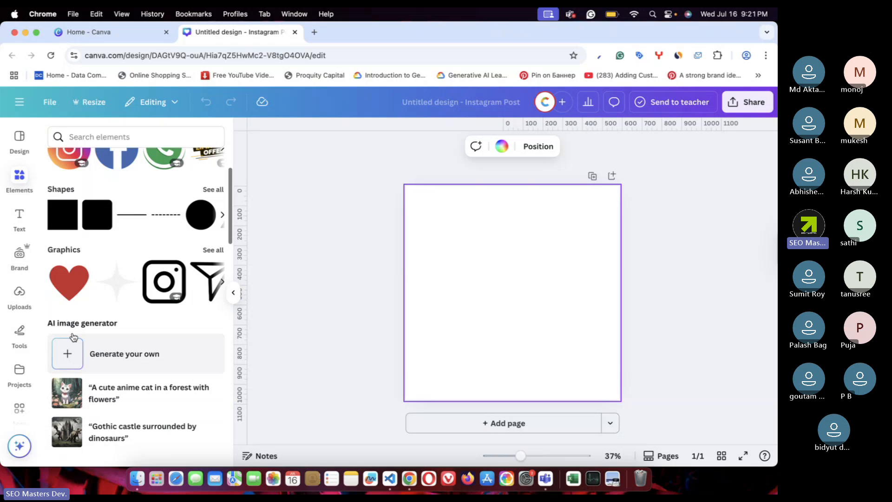
{"action": "left_click", "coordinate": [132, 365]}
{"action": "left_click", "coordinate": [73, 222]}
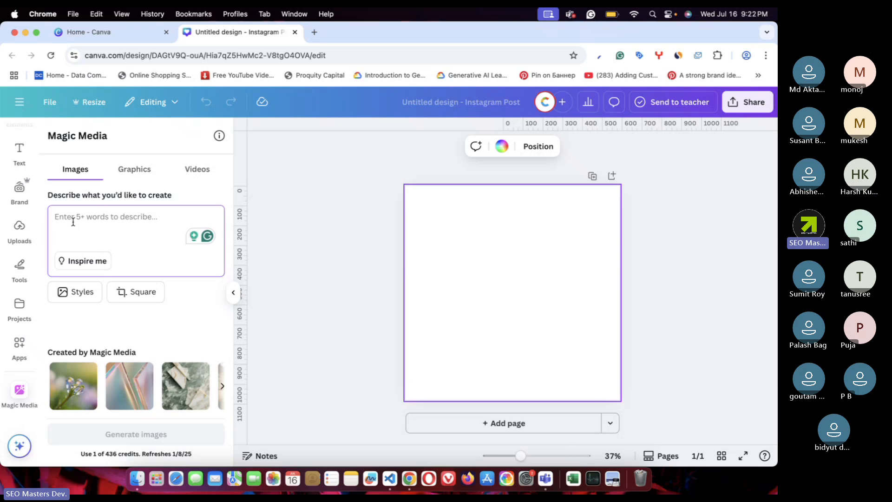
- Write a prompt naming the brand "Priyolata Realty", a residential and commercial real estate agency
{"action": "type", "text": "My bra"}
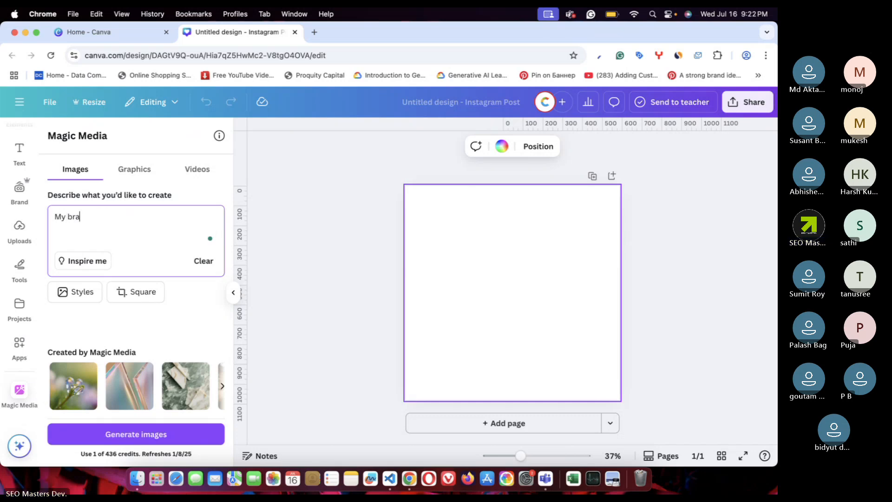
{"action": "type", "text": "nd name is \"Priyolata"}
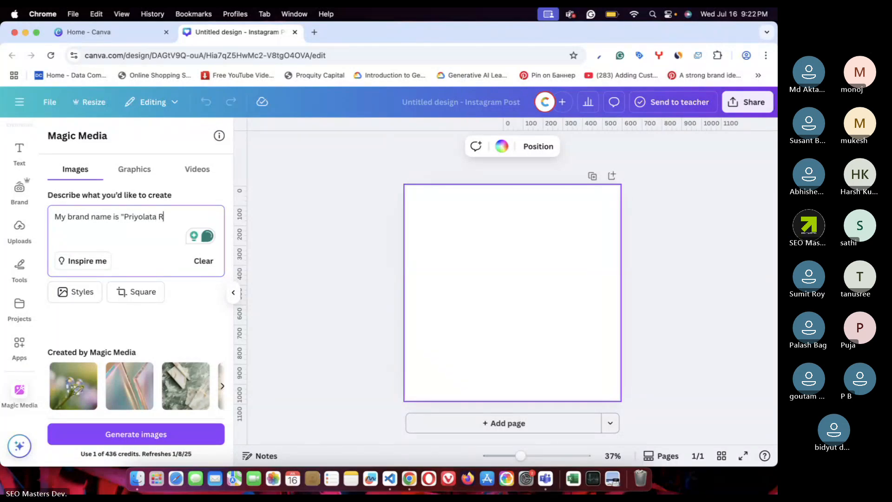
{"action": "type", "text": "Realty\""}
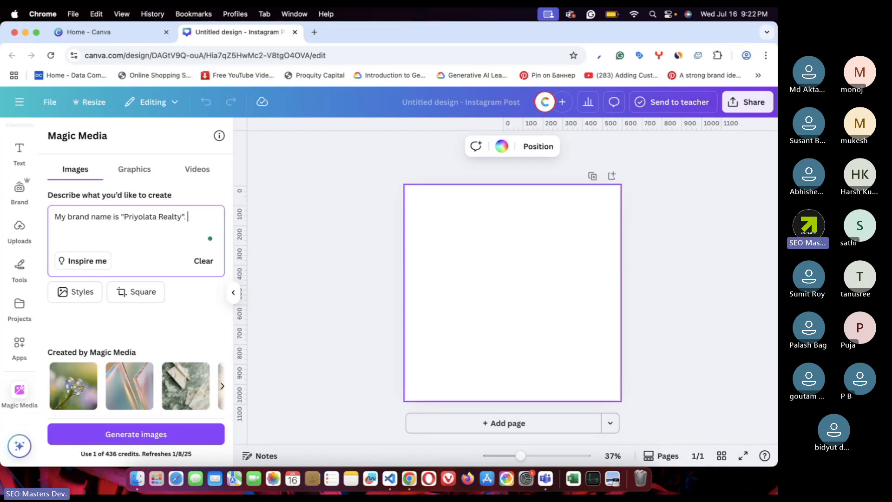
{"action": "type", "text": "."}
{"action": "type", "text": "Itsa a real estate agency"}
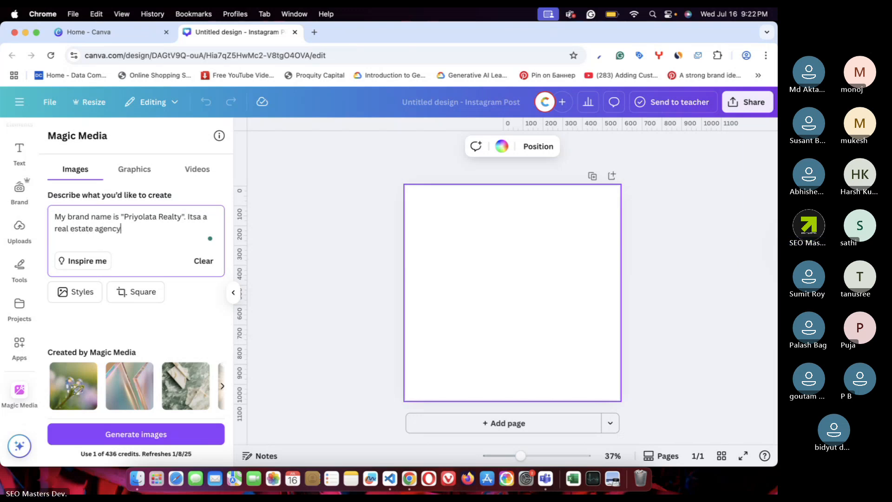
{"action": "type", "text": " whi "}
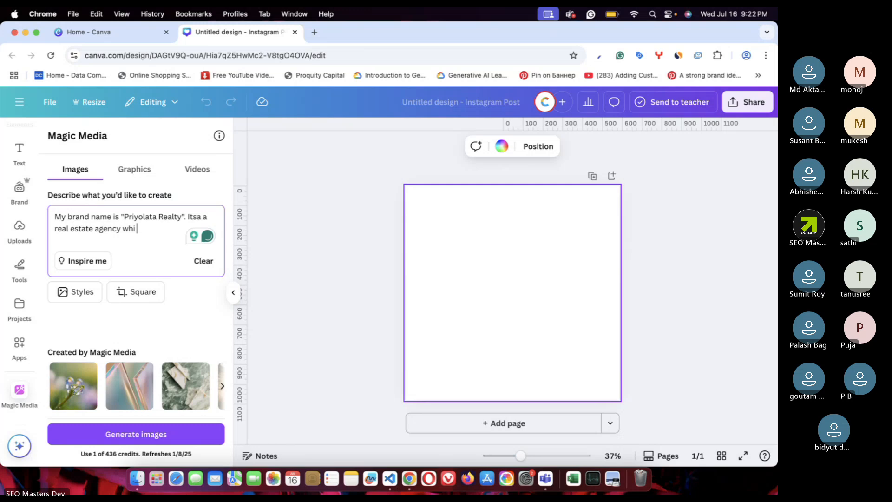
{"action": "type", "text": "ch dea"}
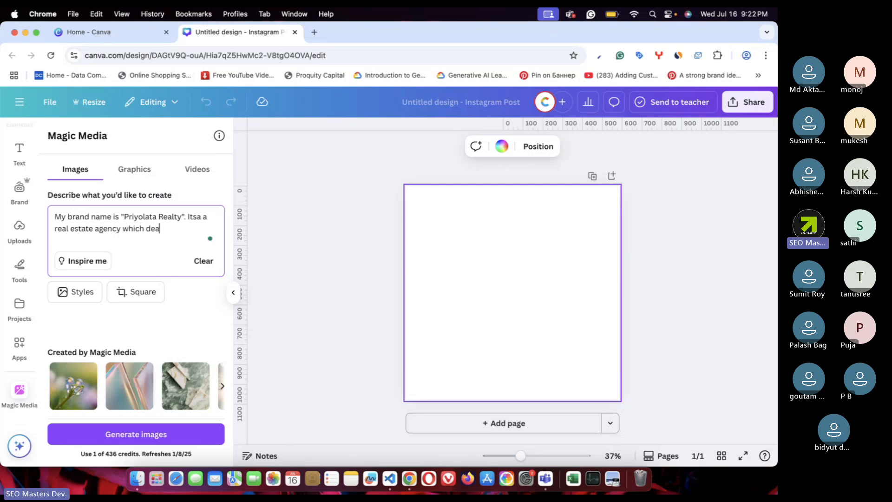
{"action": "key", "text": "BackSpace"}
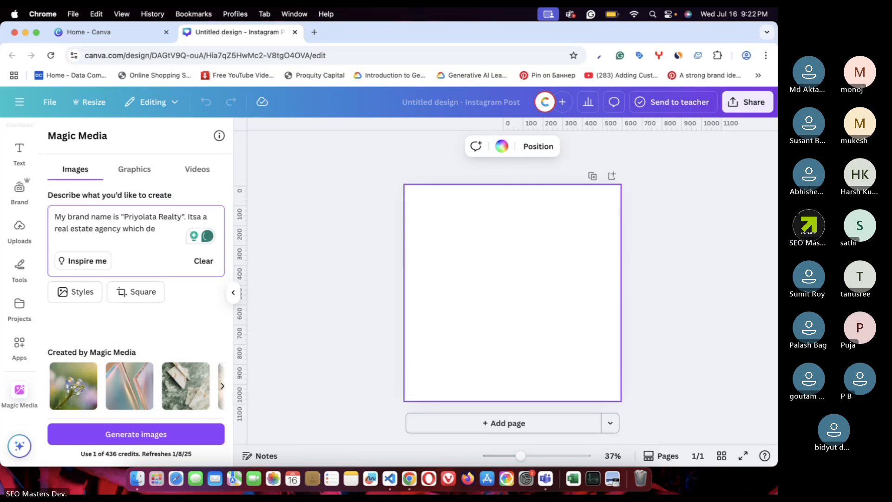
{"action": "type", "text": "als in resifential "}
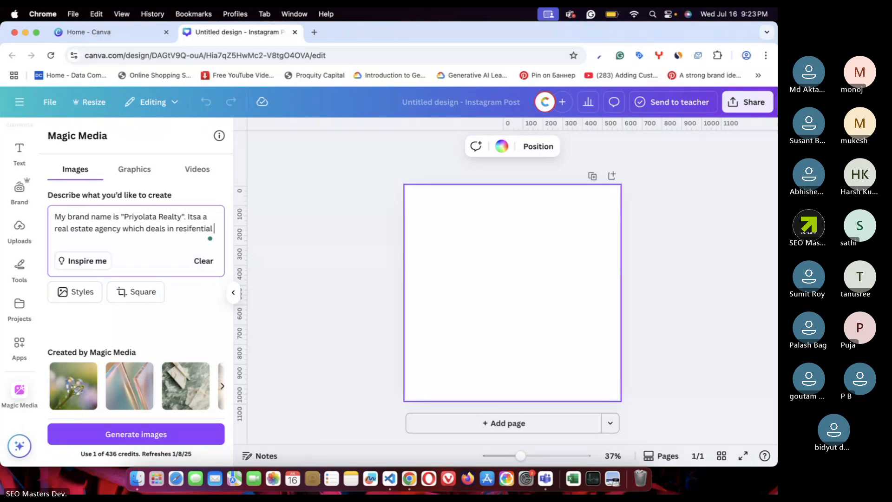
{"action": "type", "text": "and"}
{"action": "left_click", "coordinate": [194, 228]}
{"action": "key", "text": "BackSpace"}
{"action": "type", "text": "d"}
{"action": "left_click", "coordinate": [146, 238]}
{"action": "type", "text": "commer"}
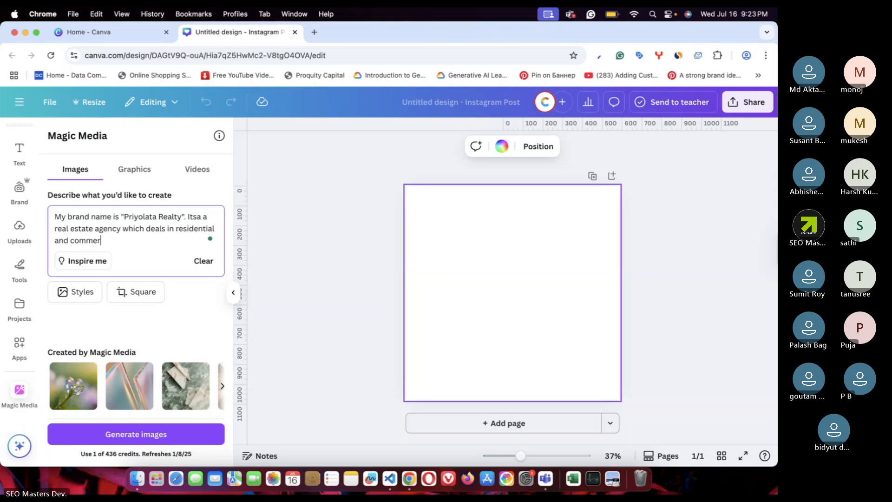
{"action": "type", "text": "cial"}
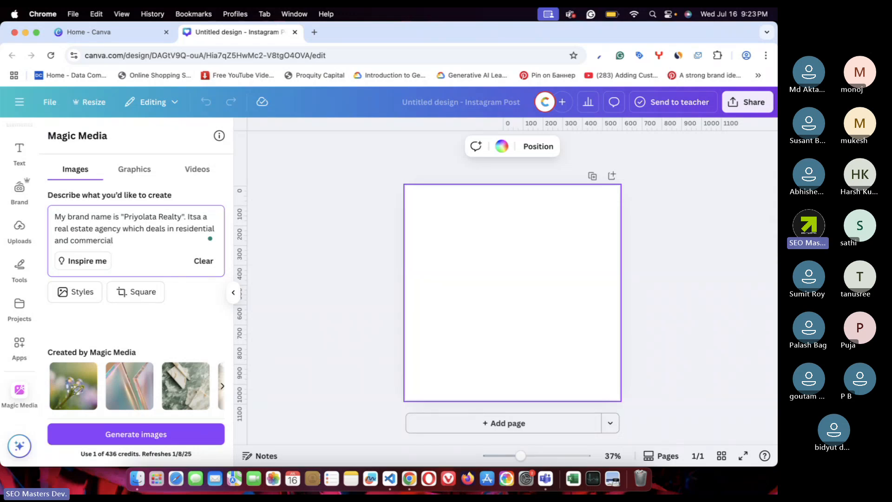
{"action": "type", "text": " projects."}
- Correct 'Itsa' to 'It's a', trim the projects phrase, add 'please create a brand logo', and generate
{"action": "left_click", "coordinate": [194, 217]}
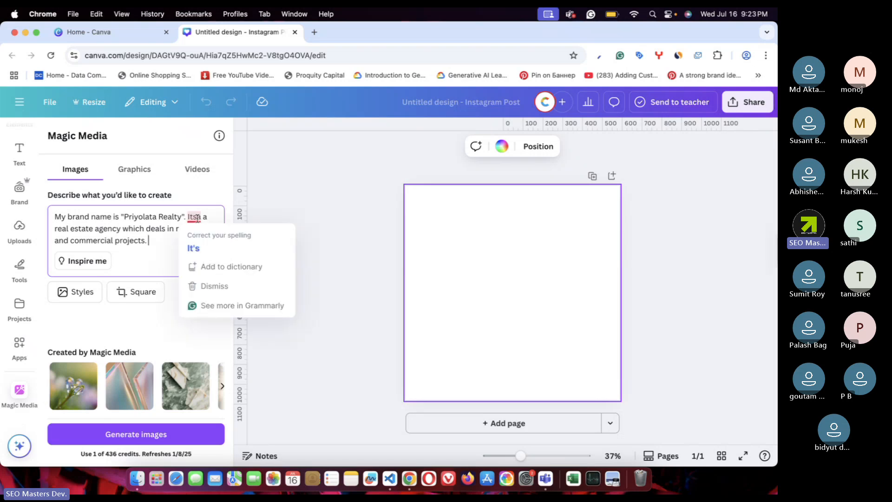
{"action": "left_click", "coordinate": [189, 246]}
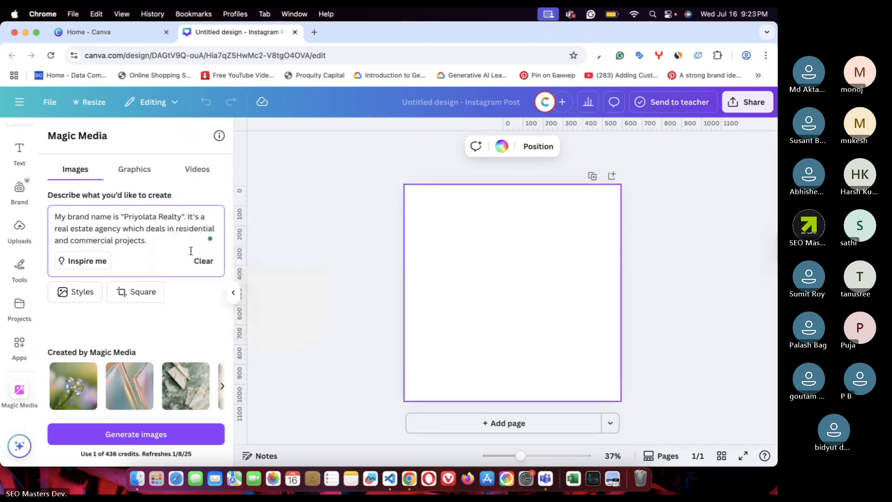
{"action": "left_click_drag", "start_coordinate": [191, 248], "coordinate": [121, 231]}
{"action": "key", "text": "BackSpace"}
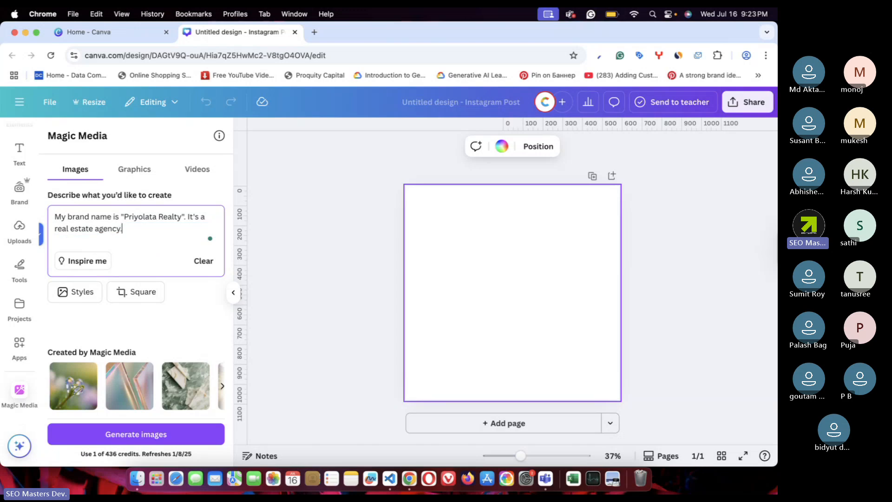
{"action": "type", "text": "."}
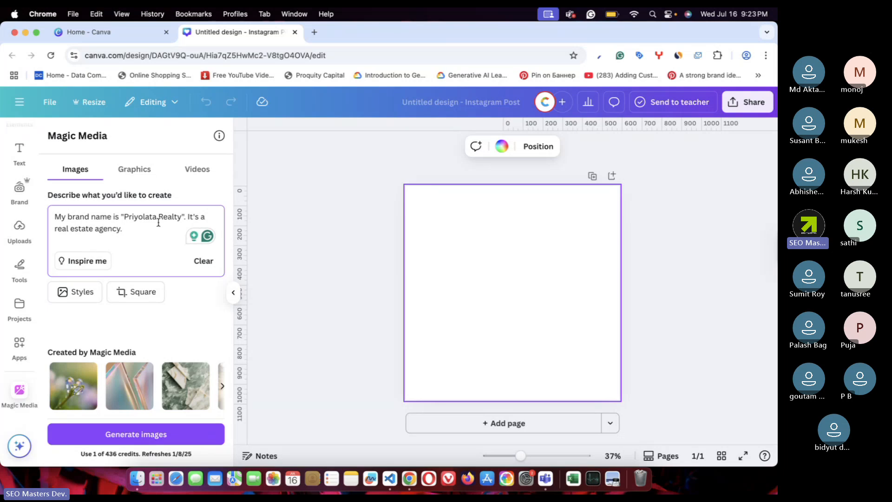
{"action": "left_click", "coordinate": [190, 218], "text": "shift"}
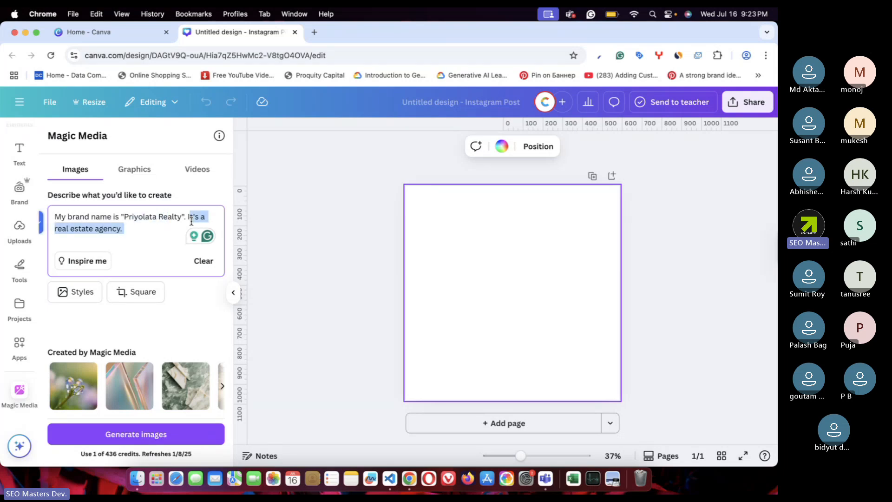
{"action": "left_click", "coordinate": [153, 232]}
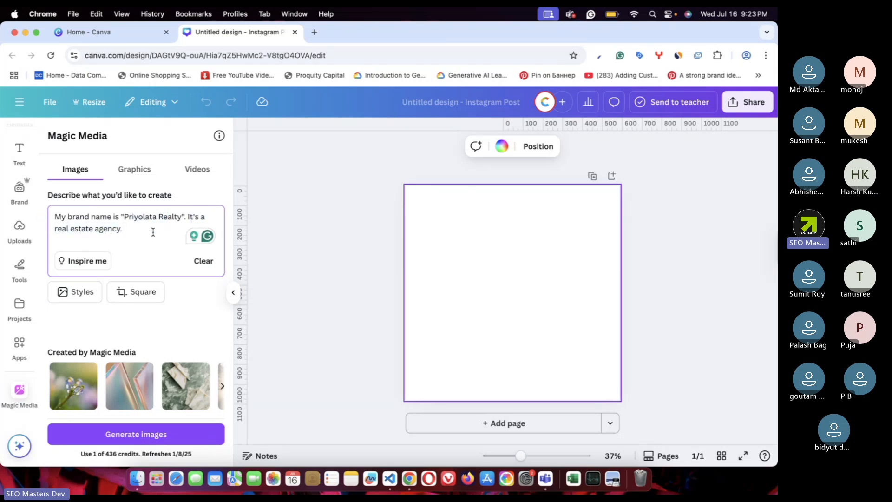
{"action": "type", "text": "pl"}
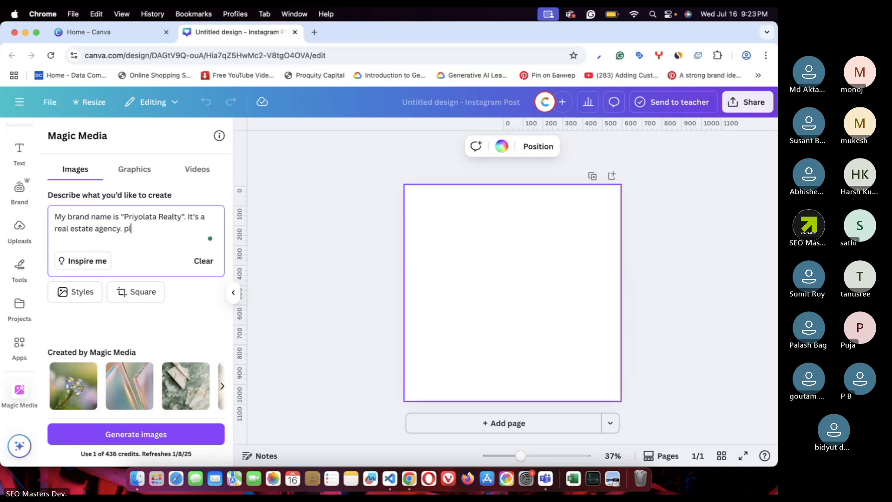
{"action": "type", "text": "ease c"}
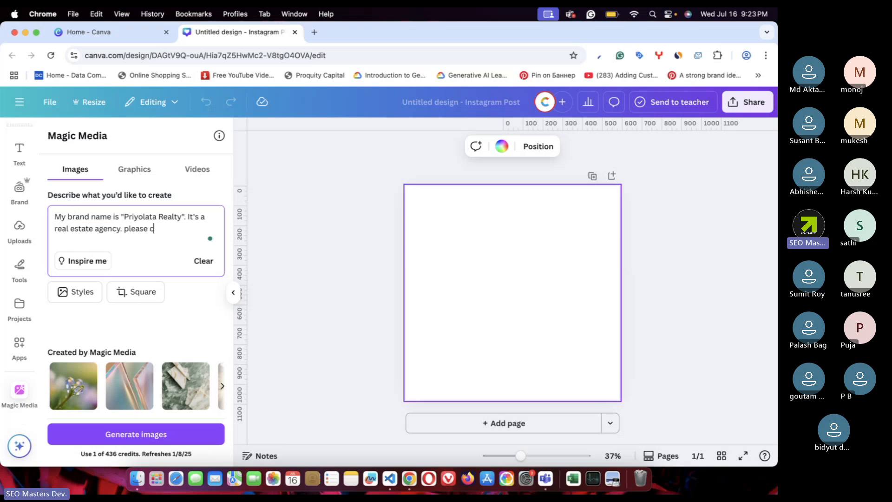
{"action": "type", "text": "reate a brand logo"}
{"action": "key", "text": "Return"}
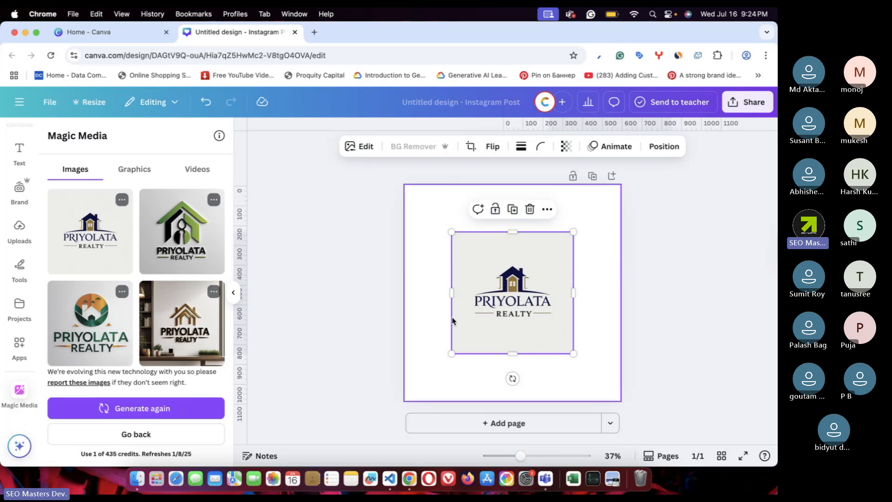
- Move the first house logo to the page corner, enlarge it to 1080×1080, and regenerate logos
{"action": "left_click_drag", "start_coordinate": [450, 319], "coordinate": [449, 270]}
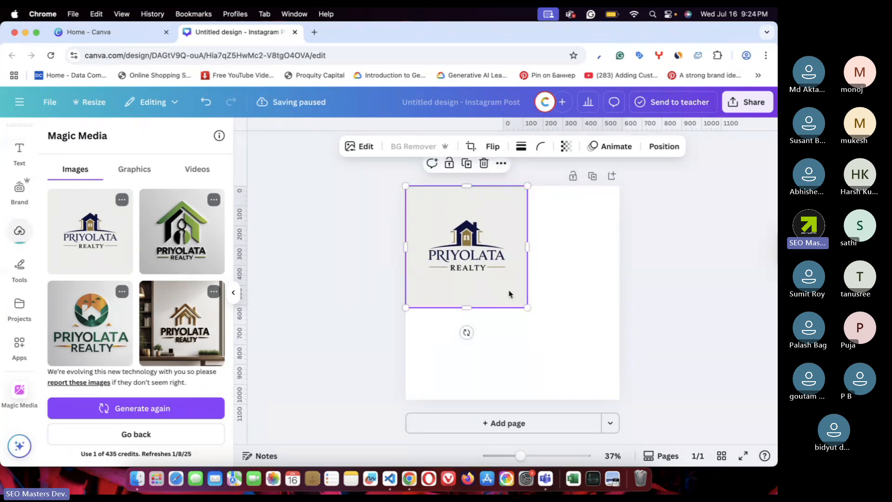
{"action": "left_click_drag", "start_coordinate": [527, 311], "coordinate": [626, 393]}
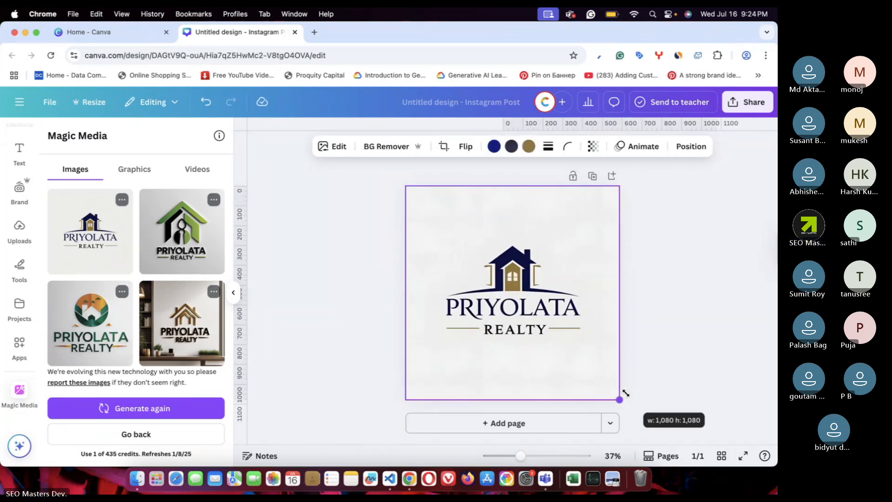
{"action": "left_click", "coordinate": [665, 325]}
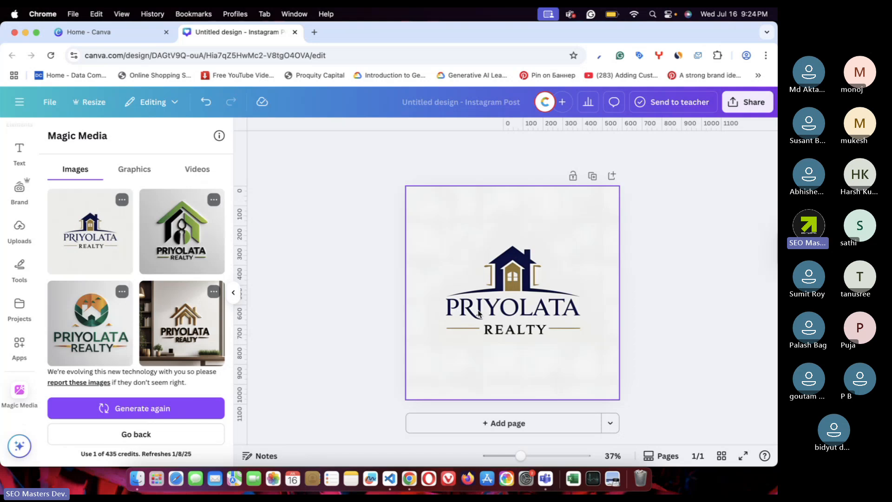
{"action": "left_click", "coordinate": [437, 321]}
{"action": "left_click", "coordinate": [151, 409]}
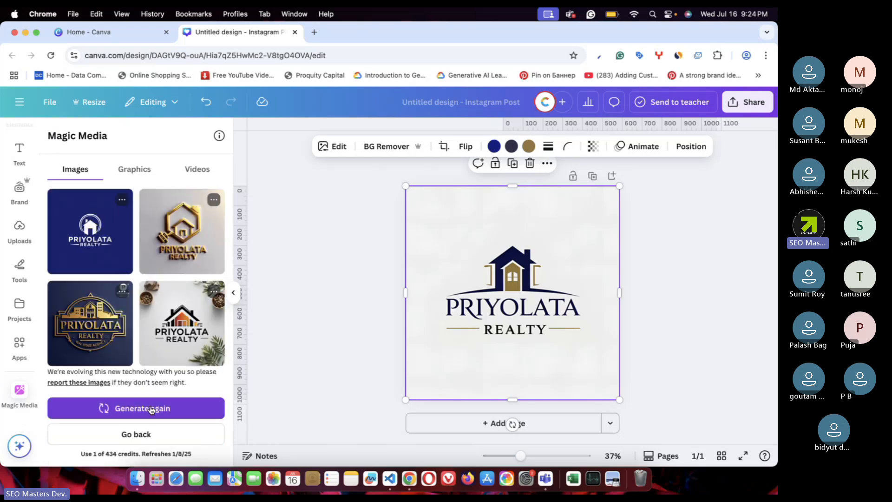
- Add page 2 filled with the plant-framed logo at 1080×1080, then generate new logos
{"action": "left_click", "coordinate": [477, 423]}
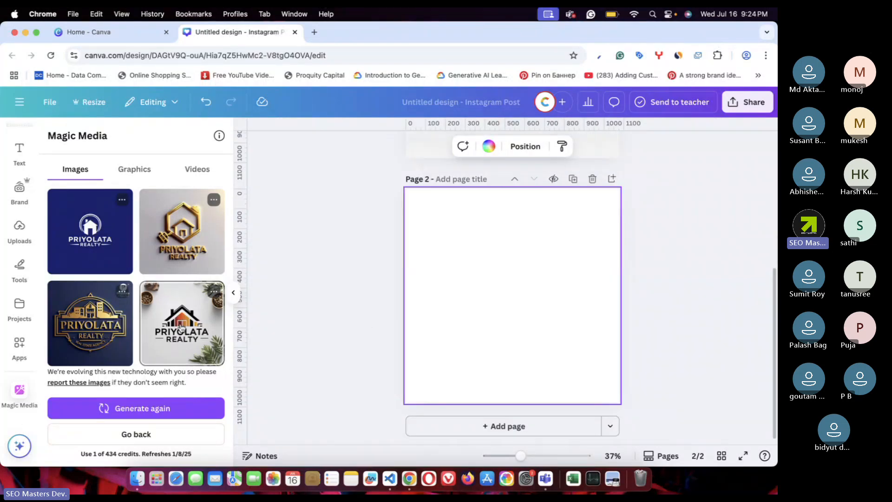
{"action": "left_click", "coordinate": [181, 328]}
{"action": "left_click_drag", "start_coordinate": [507, 295], "coordinate": [469, 263]}
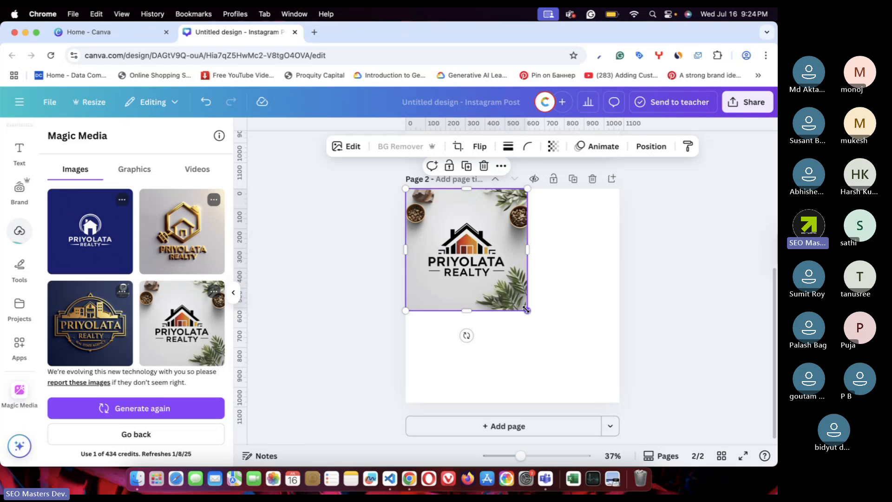
{"action": "left_click_drag", "start_coordinate": [527, 311], "coordinate": [621, 393]}
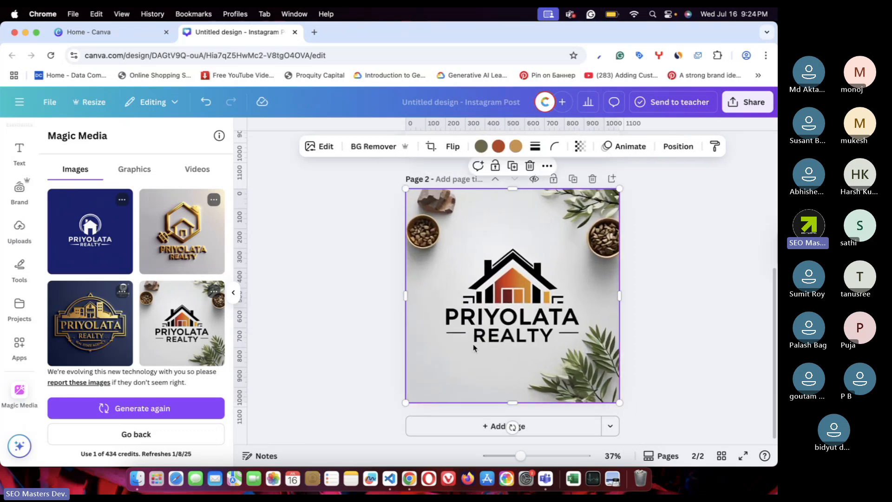
{"action": "left_click", "coordinate": [154, 413]}
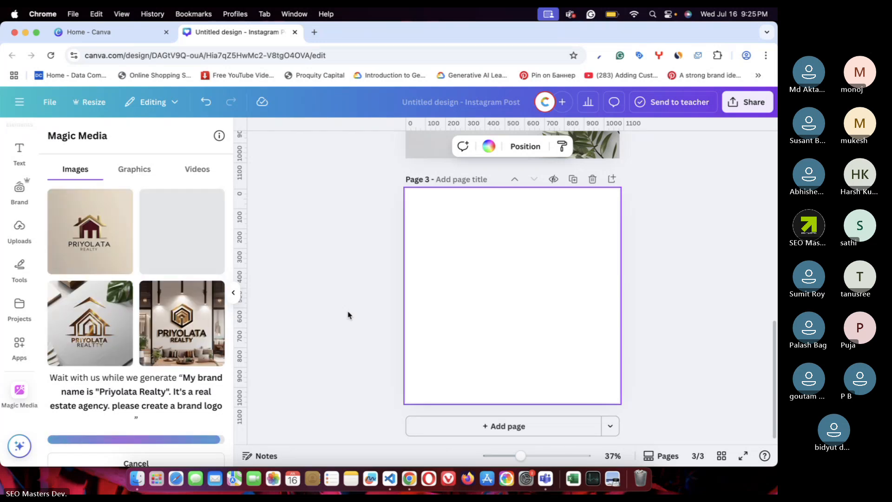
- Fill page 3 with the maroon house logo stretched to full page, then add page 4
{"action": "left_click", "coordinate": [102, 240]}
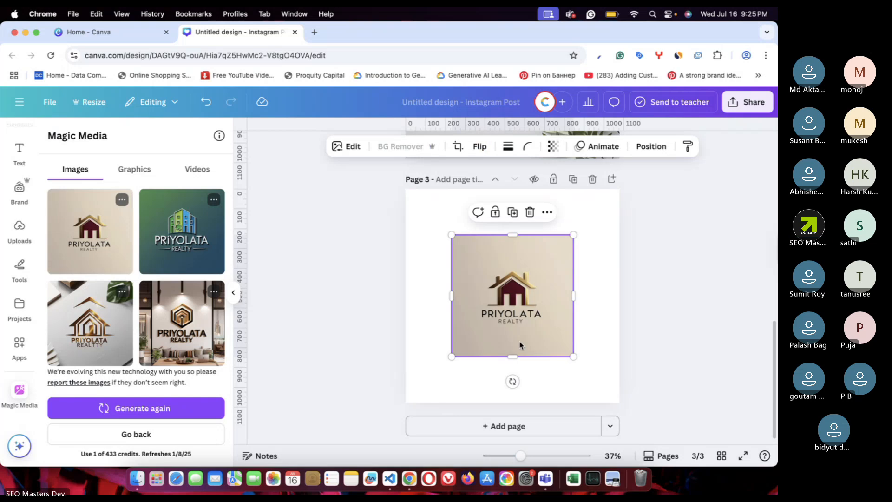
{"action": "left_click_drag", "start_coordinate": [517, 343], "coordinate": [617, 392]}
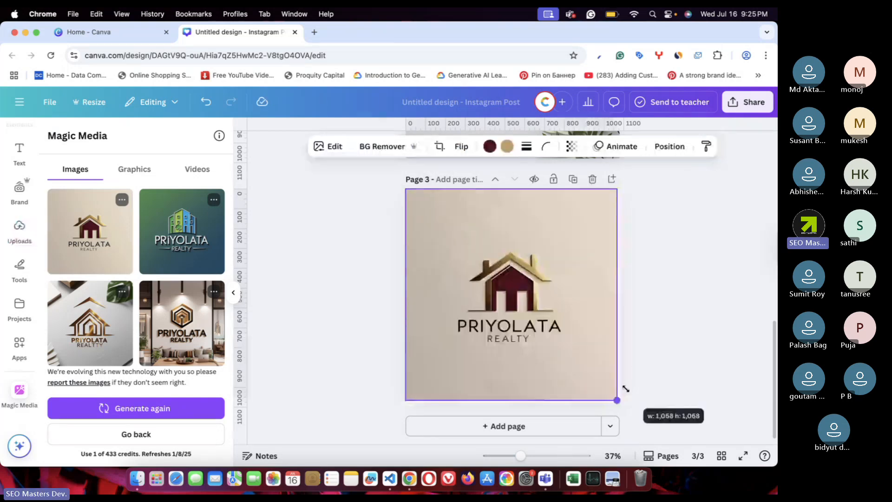
{"action": "left_click", "coordinate": [675, 314]}
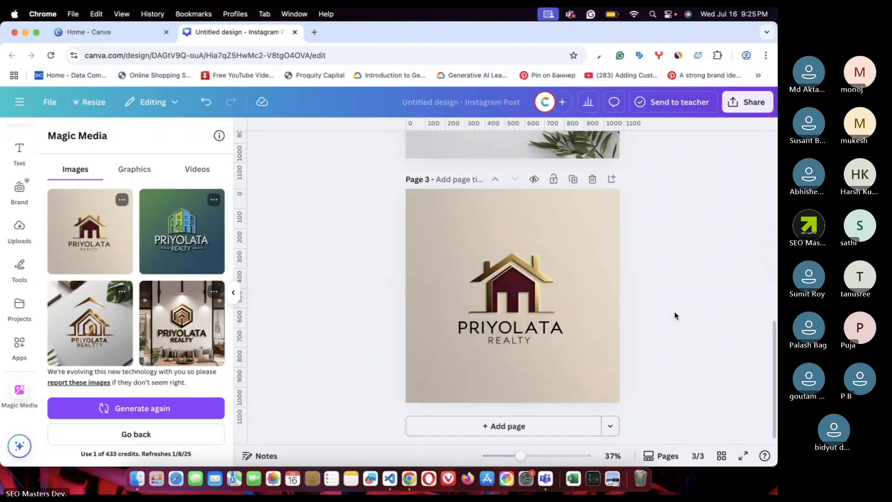
{"action": "left_click", "coordinate": [538, 424]}
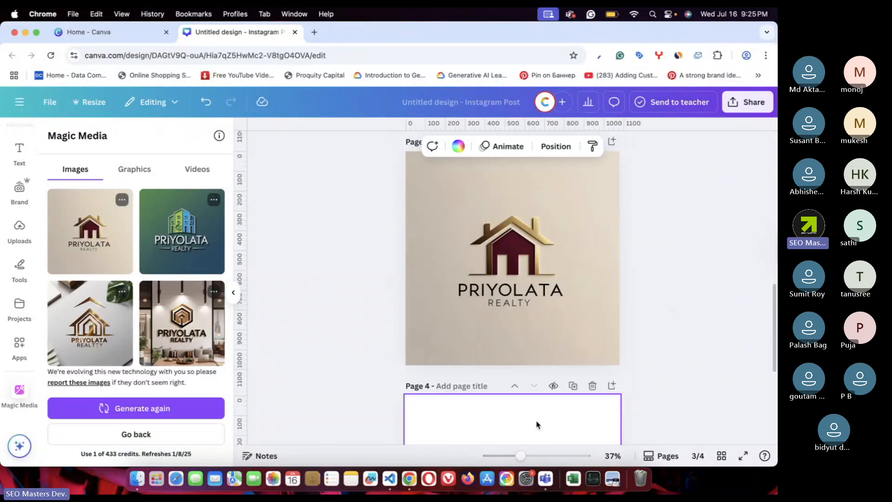
- Regenerate the Magic Media logo set twice using the same prompt
{"action": "left_click", "coordinate": [124, 418]}
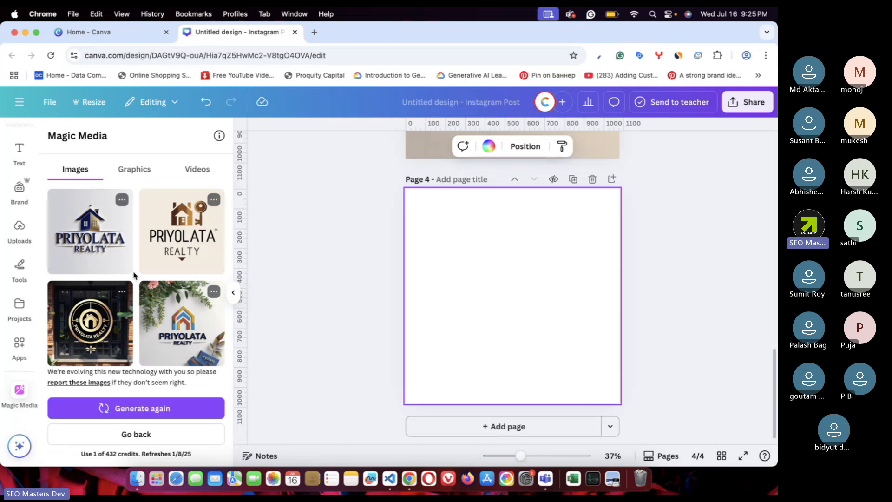
{"action": "scroll", "coordinate": [131, 364], "scroll_direction": "down", "scroll_amount": 3}
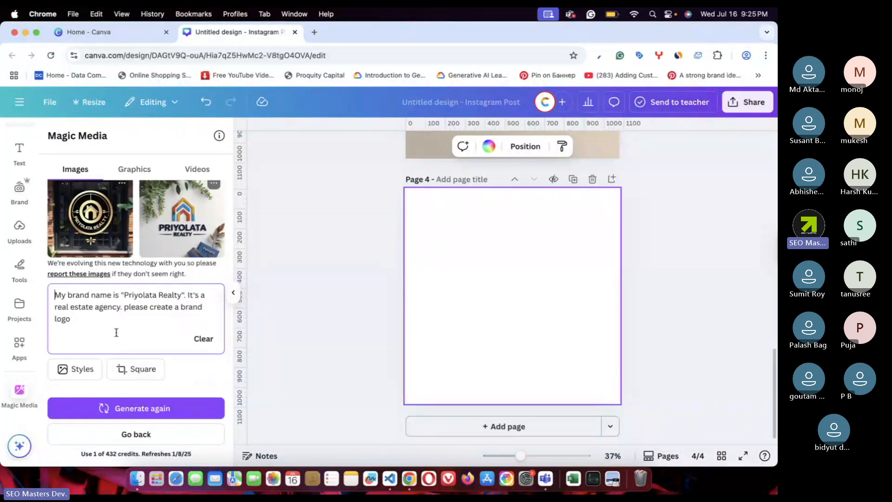
{"action": "left_click_drag", "start_coordinate": [74, 319], "coordinate": [59, 295]}
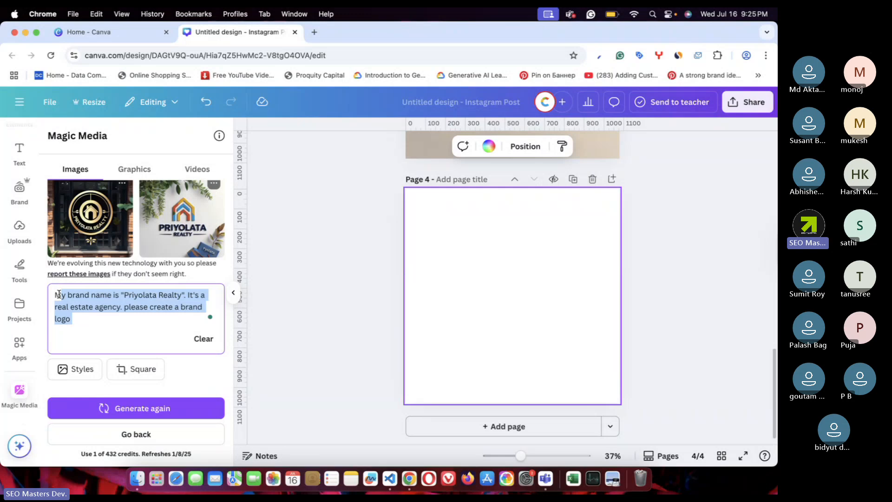
{"action": "scroll", "coordinate": [124, 325], "scroll_direction": "up", "scroll_amount": 3}
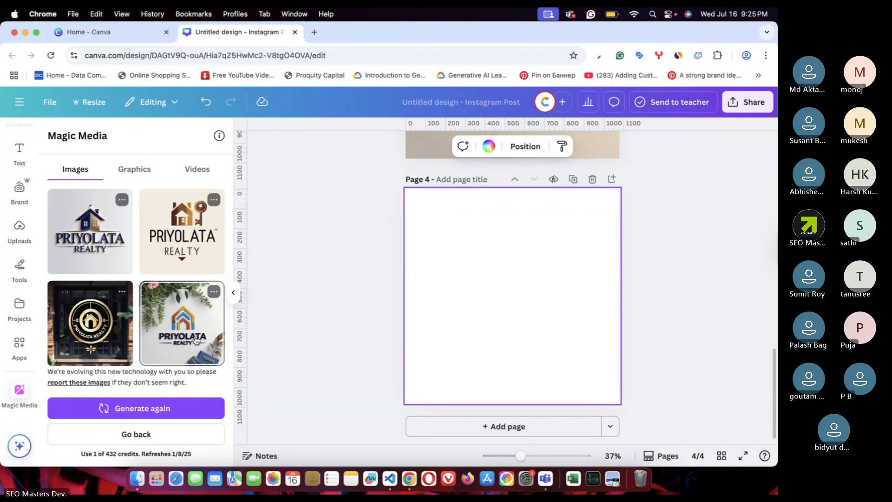
{"action": "left_click", "coordinate": [157, 409]}
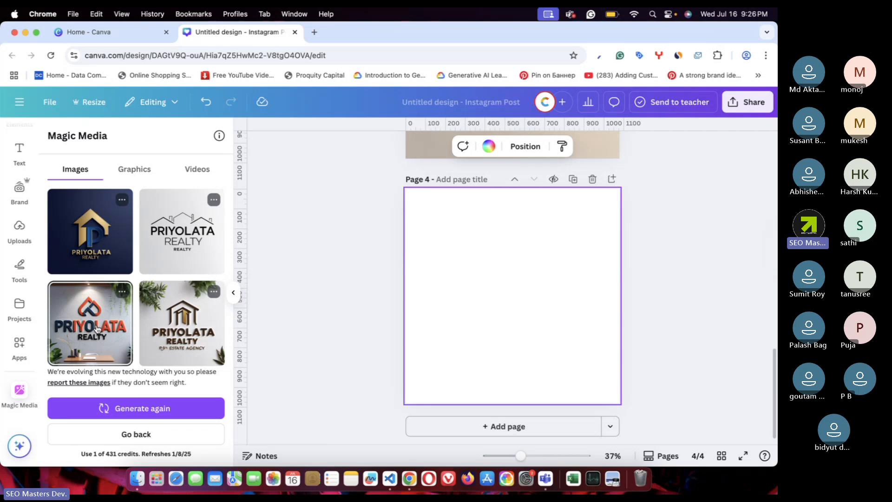
- Try the orange PRIYOLATA logo on Page 4, then delete it
{"action": "left_click", "coordinate": [97, 328]}
{"action": "left_click_drag", "start_coordinate": [489, 316], "coordinate": [445, 270]}
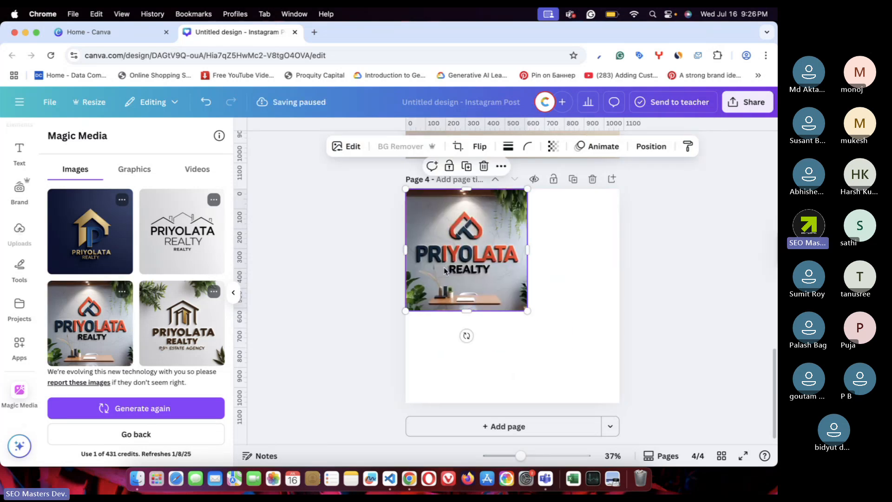
{"action": "key", "text": "Delete"}
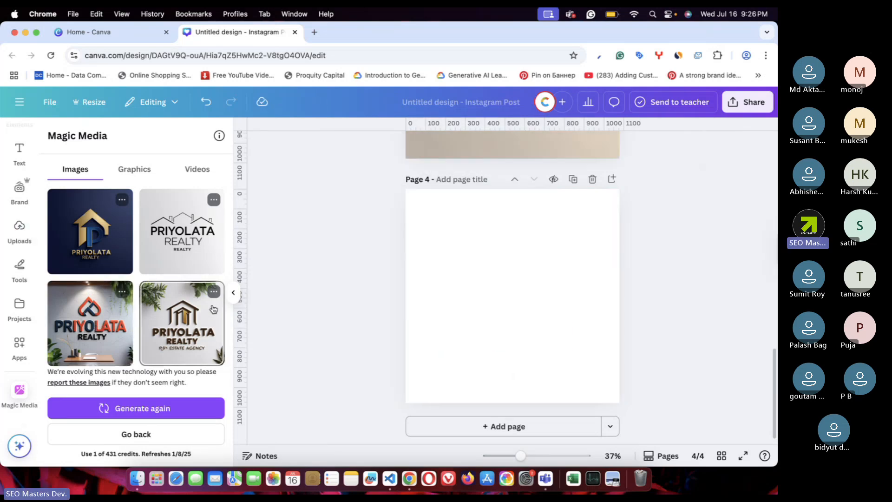
- Place the navy-and-gold logo on Page 4 and enlarge it to fill the page
{"action": "left_click", "coordinate": [101, 232]}
{"action": "left_click_drag", "start_coordinate": [493, 288], "coordinate": [447, 241]}
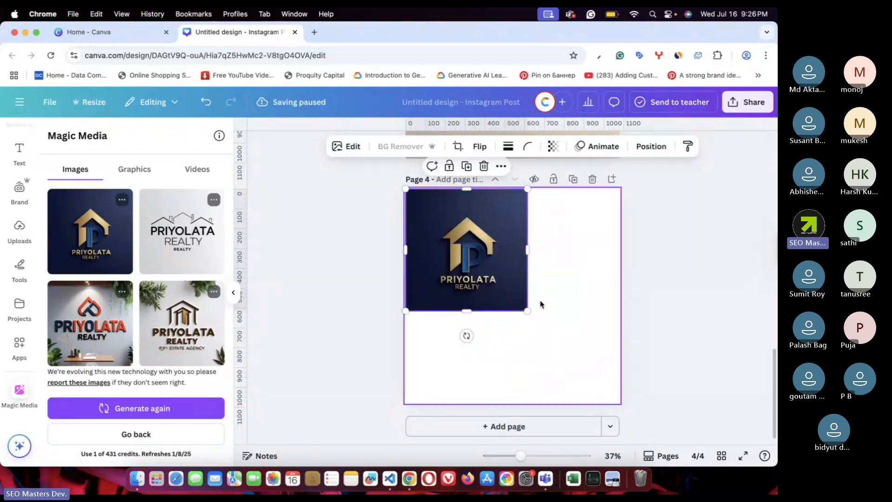
{"action": "left_click_drag", "start_coordinate": [529, 312], "coordinate": [620, 403]}
{"action": "left_click", "coordinate": [673, 321]}
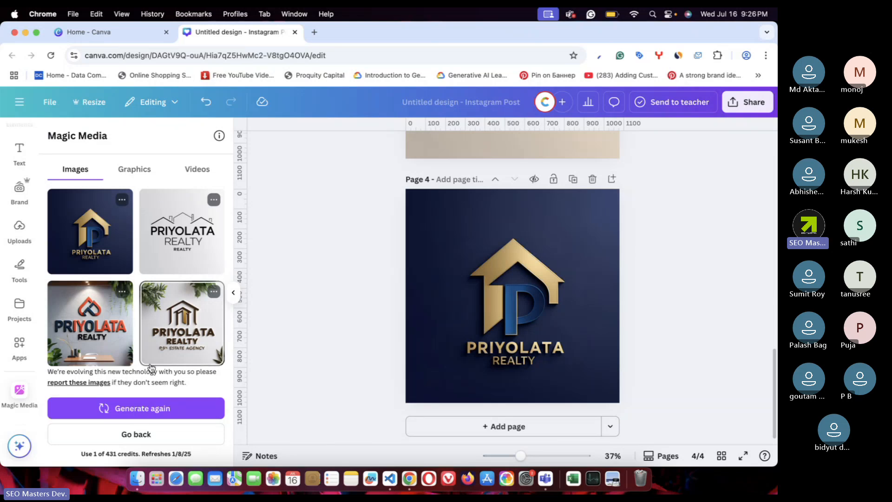
{"action": "scroll", "coordinate": [150, 368], "scroll_direction": "down", "scroll_amount": 3}
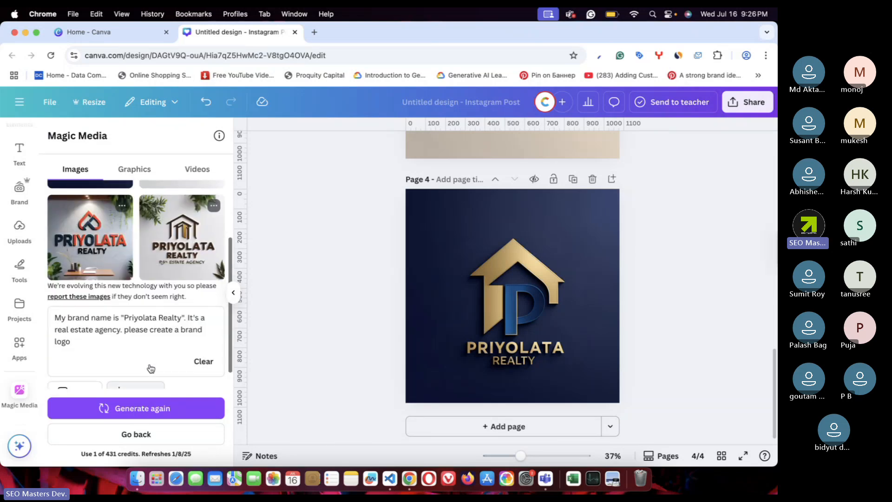
{"action": "triple_click", "coordinate": [126, 335]}
{"action": "left_click", "coordinate": [126, 336]}
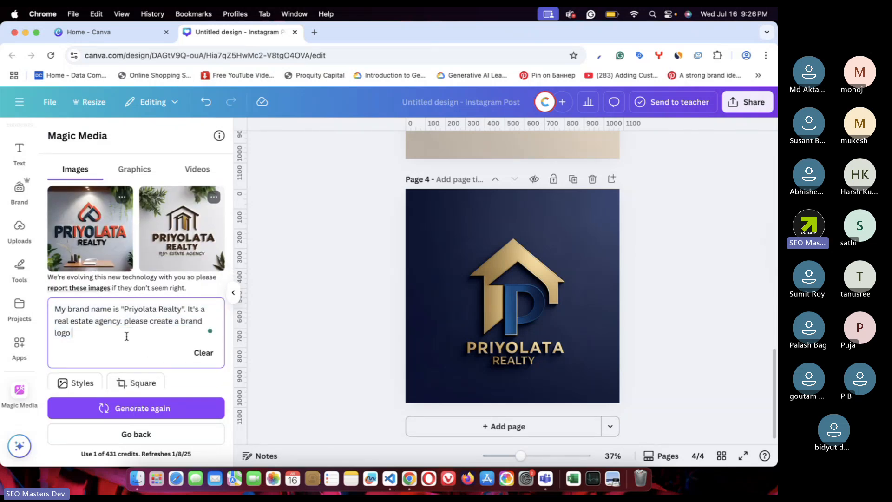
{"action": "scroll", "coordinate": [126, 336], "scroll_direction": "up", "scroll_amount": 3}
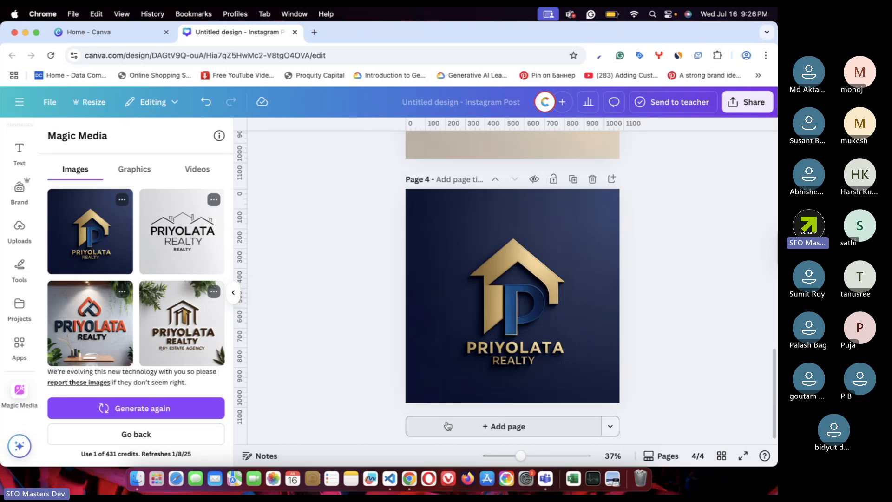
- Add Page 5 and fill it with the grey roof-line logo resized to the full page
{"action": "left_click", "coordinate": [505, 426]}
{"action": "left_click", "coordinate": [200, 237]}
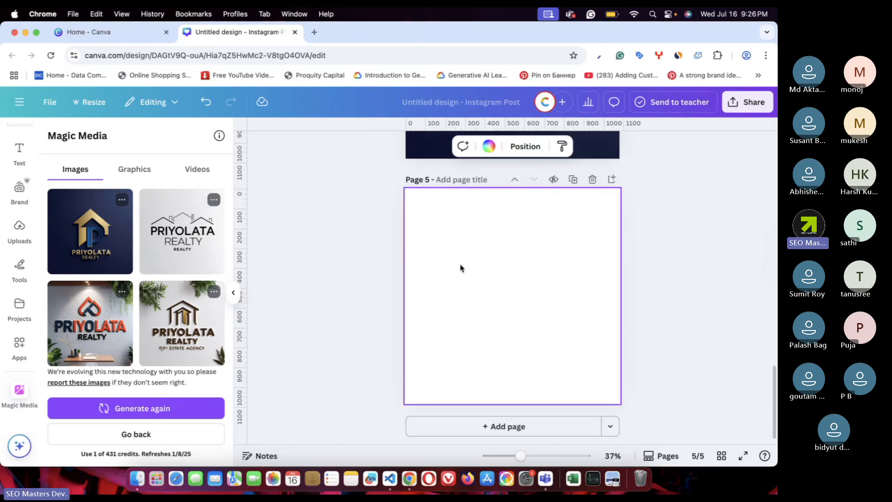
{"action": "left_click_drag", "start_coordinate": [513, 300], "coordinate": [466, 253]}
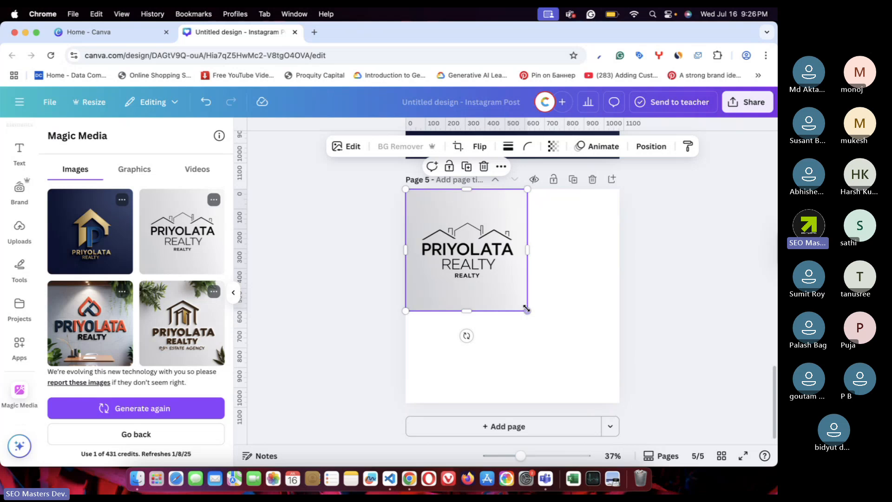
{"action": "left_click_drag", "start_coordinate": [526, 309], "coordinate": [620, 403]}
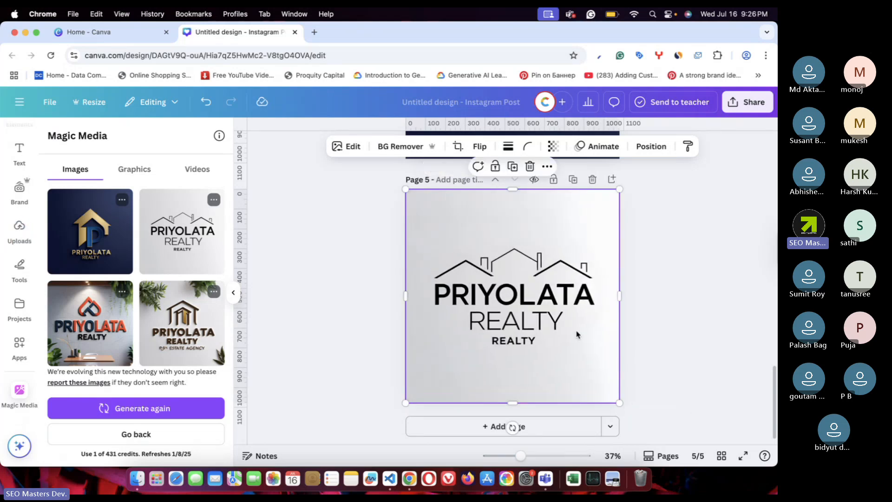
{"action": "left_click", "coordinate": [315, 276]}
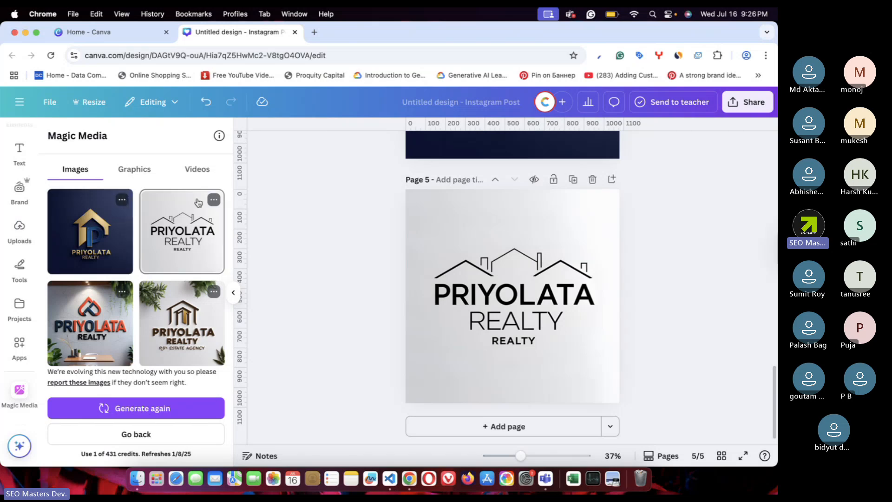
- Generate more variations like the navy-and-gold logo, add Page 6, then generate more again
{"action": "left_click", "coordinate": [122, 199]}
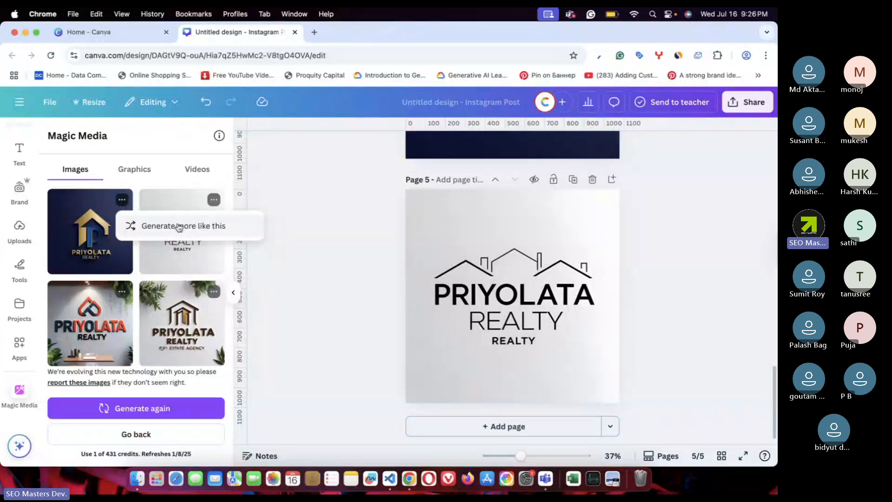
{"action": "left_click", "coordinate": [179, 227]}
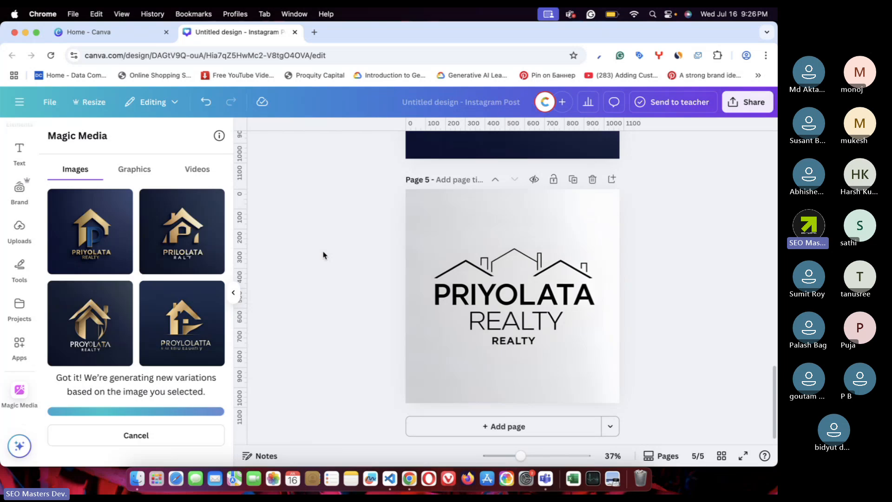
{"action": "left_click", "coordinate": [82, 261]}
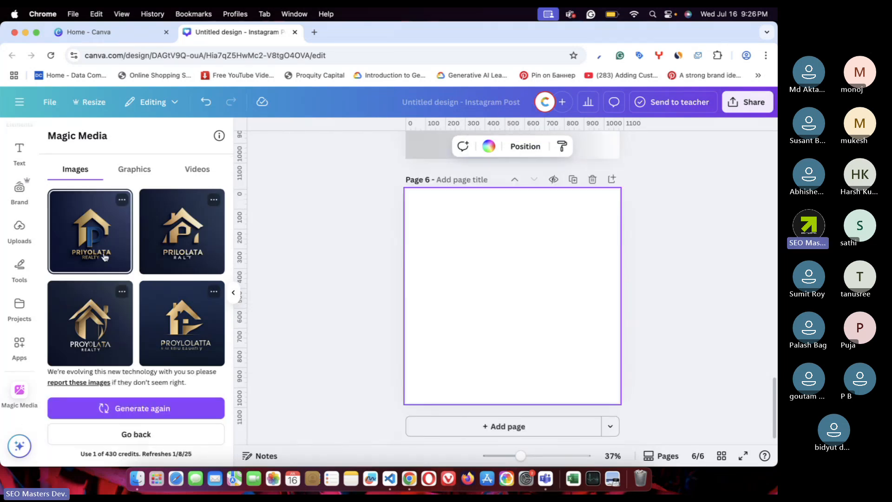
{"action": "left_click", "coordinate": [122, 200]}
{"action": "left_click", "coordinate": [144, 225]}
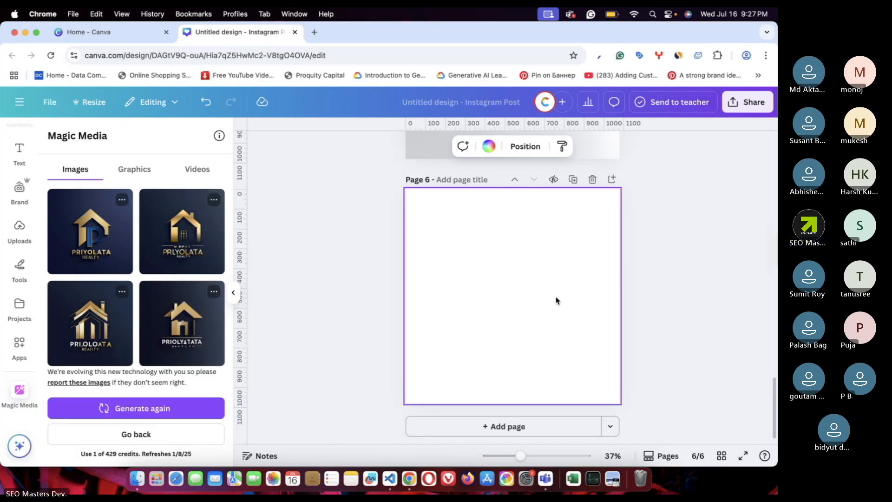
- Delete blank Page 6 and duplicate the maroon-and-gold house logo page
{"action": "left_click", "coordinate": [593, 181]}
{"action": "scroll", "coordinate": [305, 229], "scroll_direction": "up", "scroll_amount": 20}
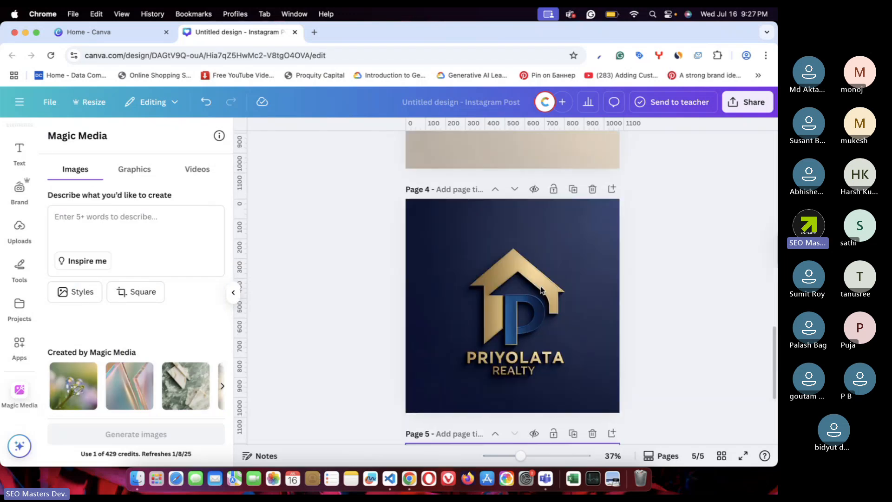
{"action": "scroll", "coordinate": [683, 290], "scroll_direction": "down", "scroll_amount": 6}
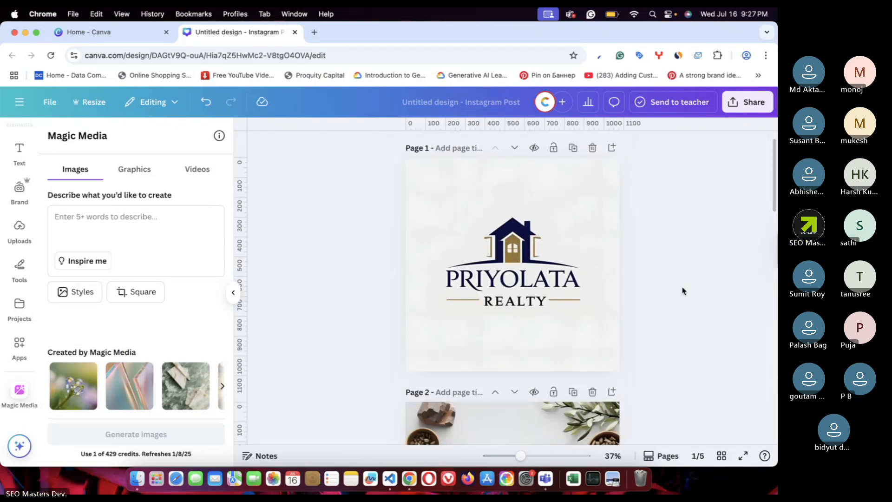
{"action": "scroll", "coordinate": [683, 291], "scroll_direction": "down", "scroll_amount": 5}
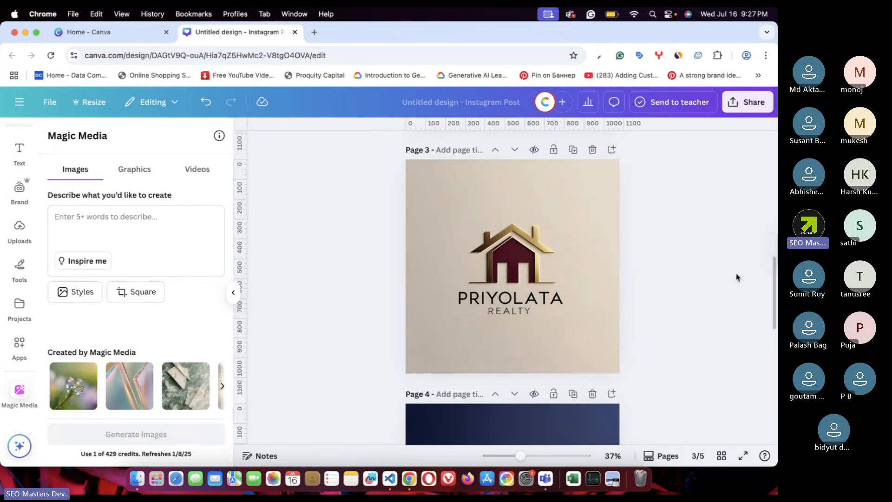
{"action": "left_click", "coordinate": [573, 149]}
{"action": "scroll", "coordinate": [483, 281], "scroll_direction": "up", "scroll_amount": 6}
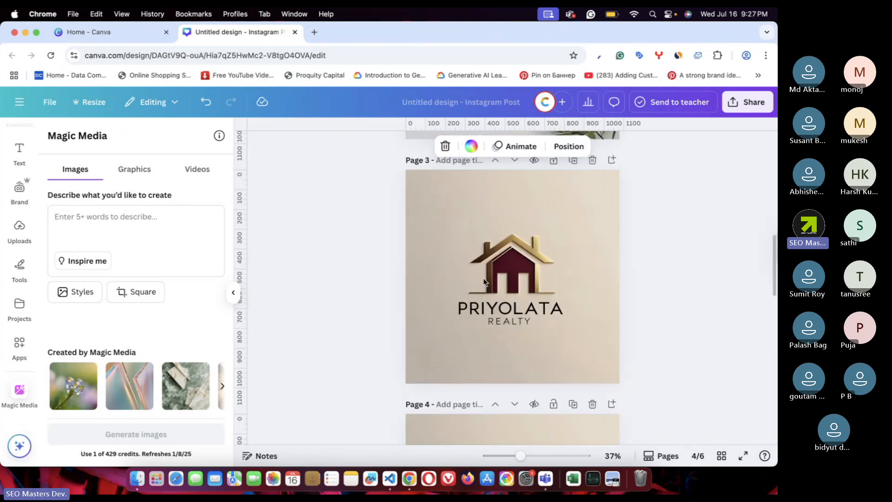
- Brush out the PRIYOLATA REALTY text from Page 3's logo with Magic Eraser
{"action": "left_click", "coordinate": [534, 255]}
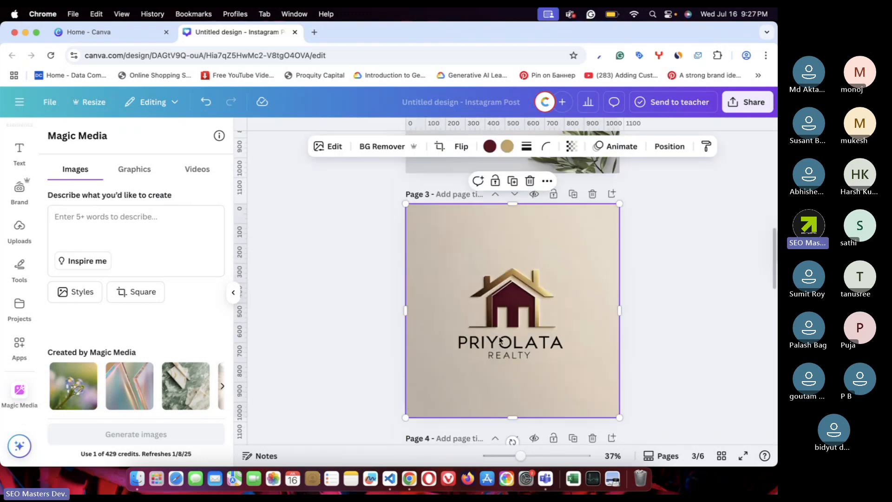
{"action": "left_click", "coordinate": [329, 147]}
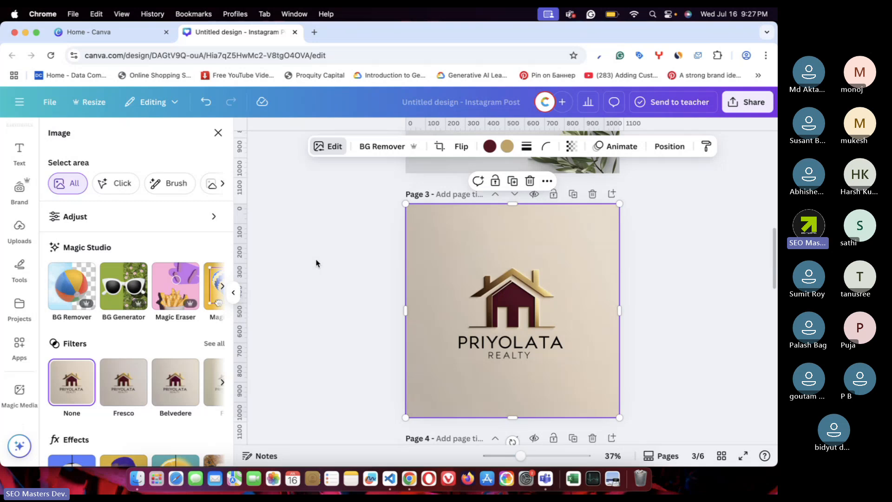
{"action": "left_click", "coordinate": [173, 293]}
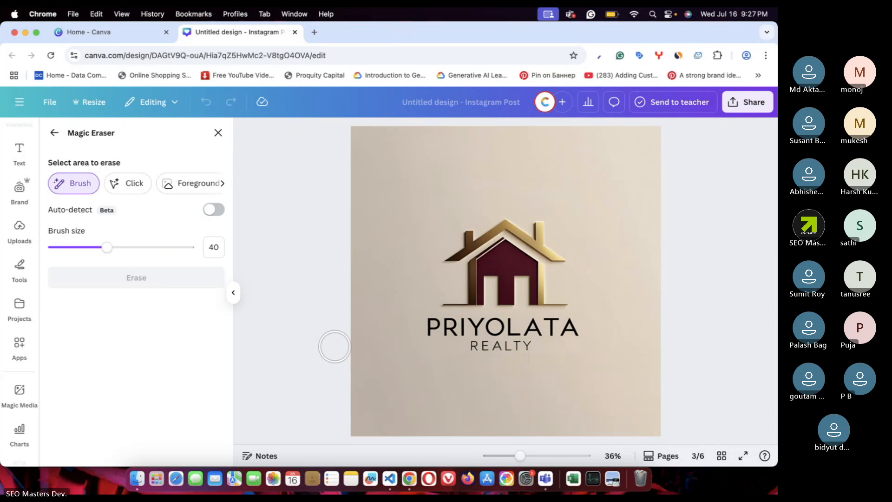
{"action": "mouse_move", "coordinate": [428, 328]}
{"action": "left_mouse_down"}
{"action": "mouse_move", "coordinate": [572, 332]}
{"action": "mouse_move", "coordinate": [472, 342]}
{"action": "left_mouse_up"}
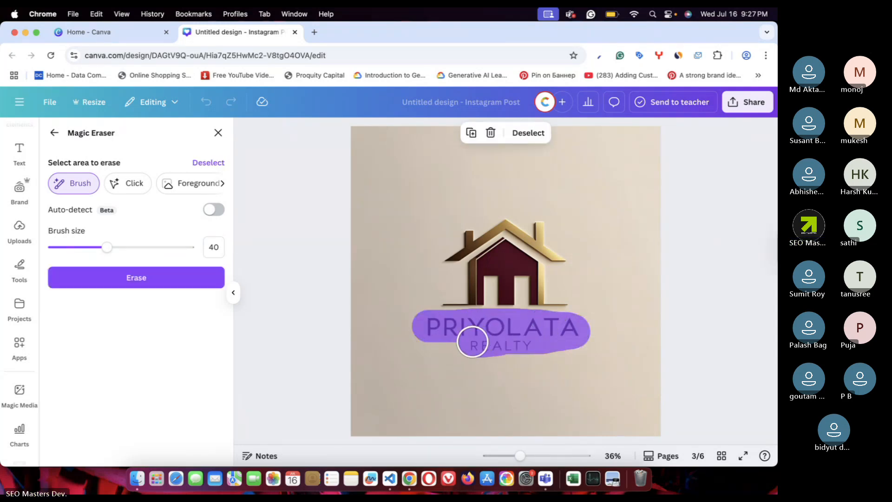
{"action": "left_click", "coordinate": [170, 274]}
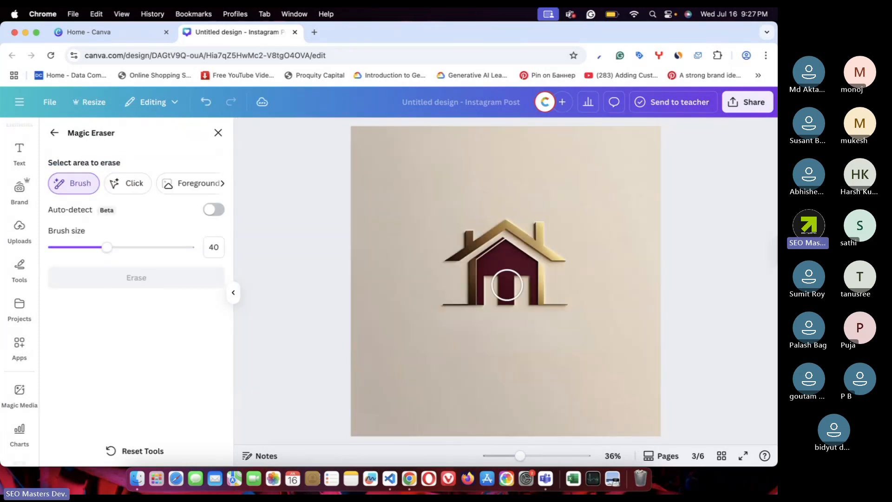
{"action": "scroll", "coordinate": [507, 285], "scroll_direction": "down", "scroll_amount": 1}
- Remove the background from Page 3's house image
{"action": "left_click", "coordinate": [218, 133]}
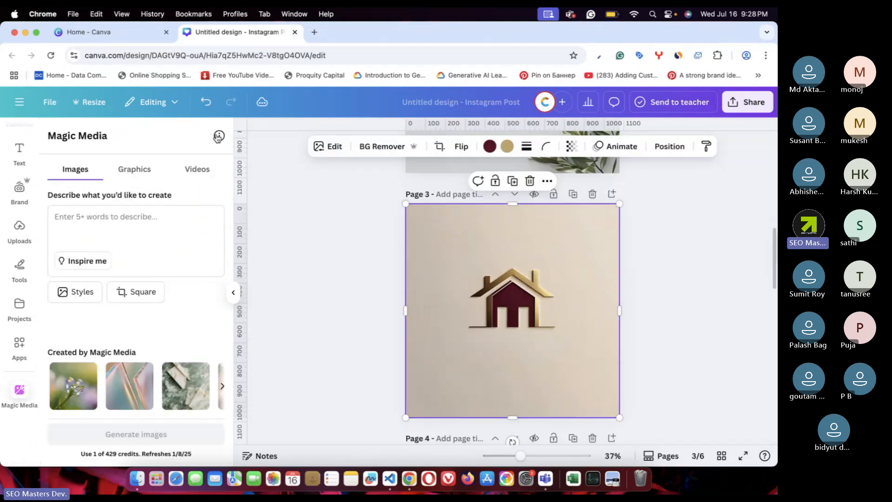
{"action": "key", "text": "Escape"}
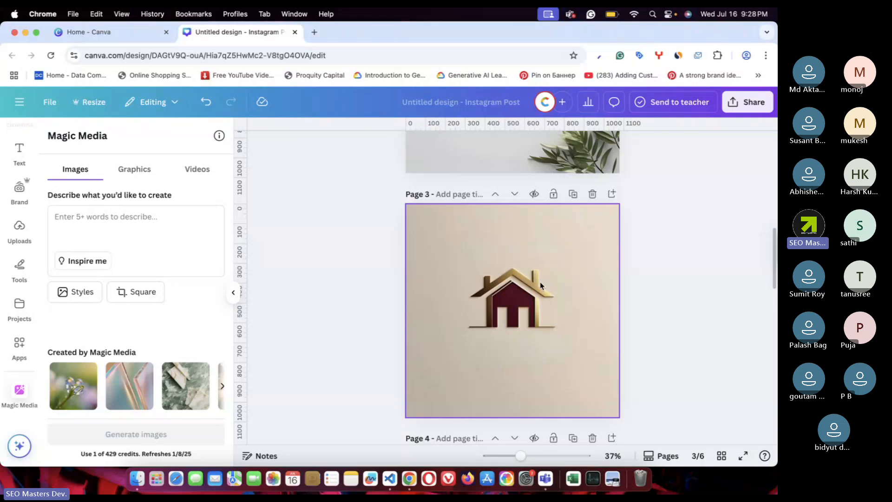
{"action": "left_click", "coordinate": [524, 336]}
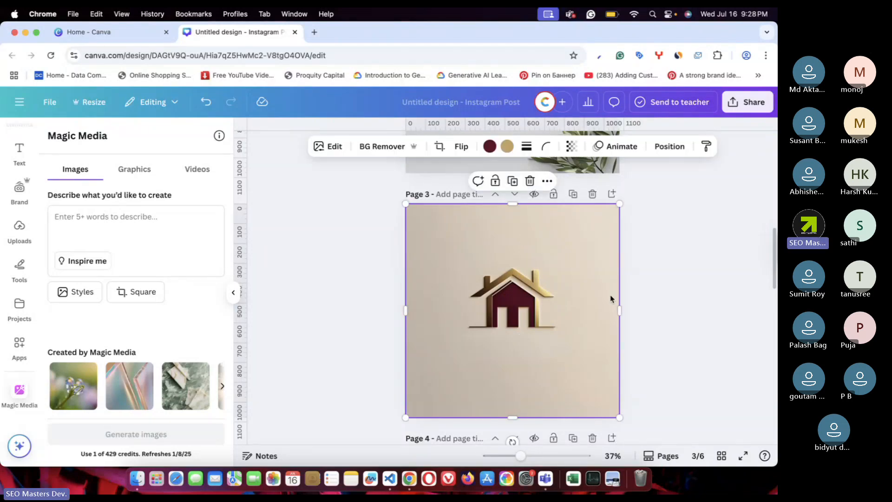
{"action": "mouse_move", "coordinate": [620, 310]}
{"action": "left_mouse_down"}
{"action": "mouse_move", "coordinate": [564, 311]}
{"action": "mouse_move", "coordinate": [619, 309]}
{"action": "left_mouse_up"}
{"action": "left_click", "coordinate": [374, 147]}
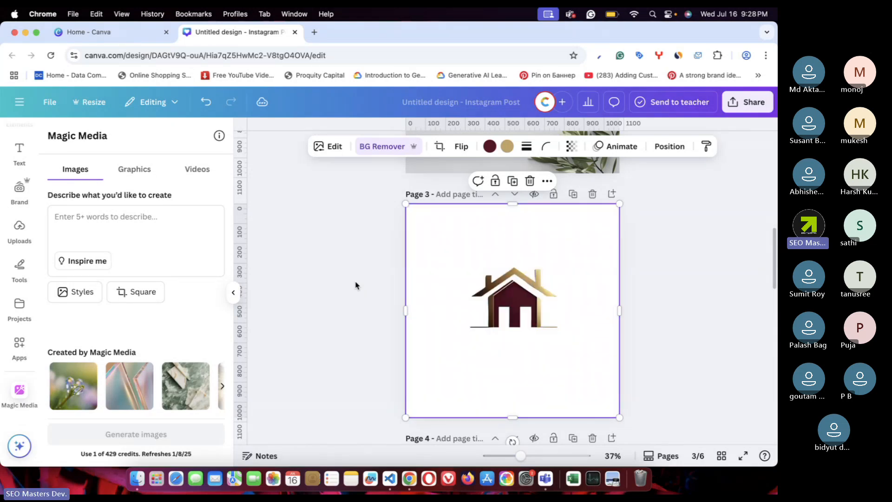
{"action": "left_click", "coordinate": [691, 307]}
- Crop the image tight around the house icon on all four sides and centre it
{"action": "left_click", "coordinate": [508, 251]}
{"action": "left_click_drag", "start_coordinate": [513, 417], "coordinate": [519, 329]}
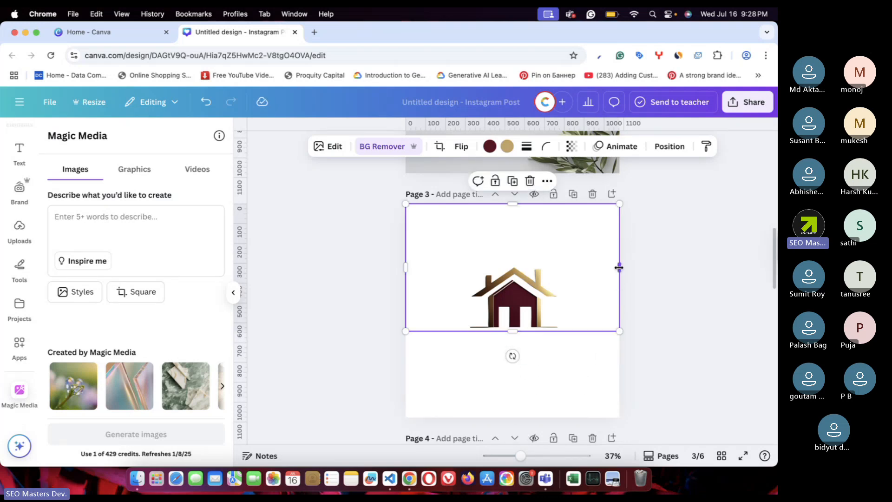
{"action": "left_click_drag", "start_coordinate": [618, 267], "coordinate": [561, 277]}
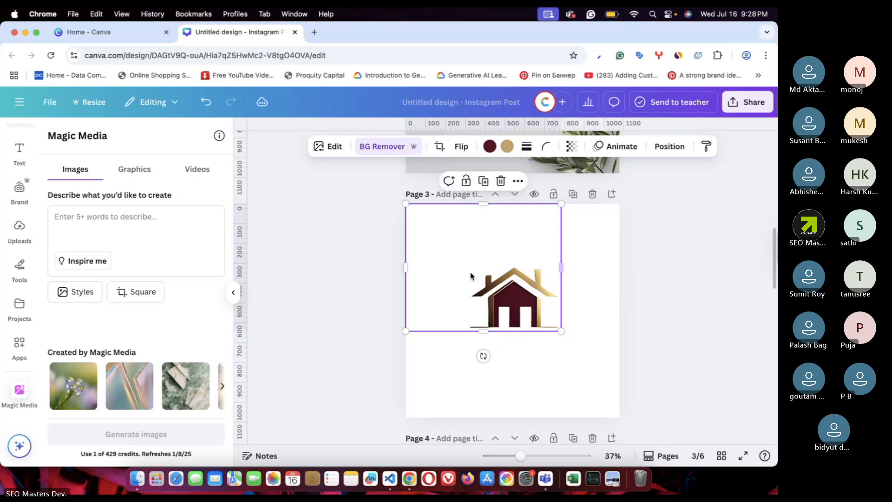
{"action": "left_click_drag", "start_coordinate": [406, 267], "coordinate": [468, 269]}
{"action": "left_click_drag", "start_coordinate": [517, 206], "coordinate": [516, 263]}
{"action": "left_click_drag", "start_coordinate": [526, 295], "coordinate": [524, 308]}
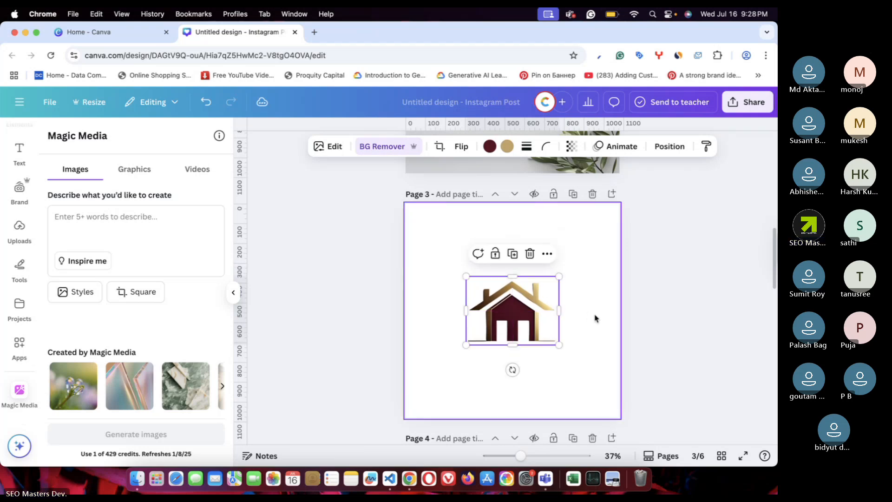
{"action": "left_click", "coordinate": [595, 318]}
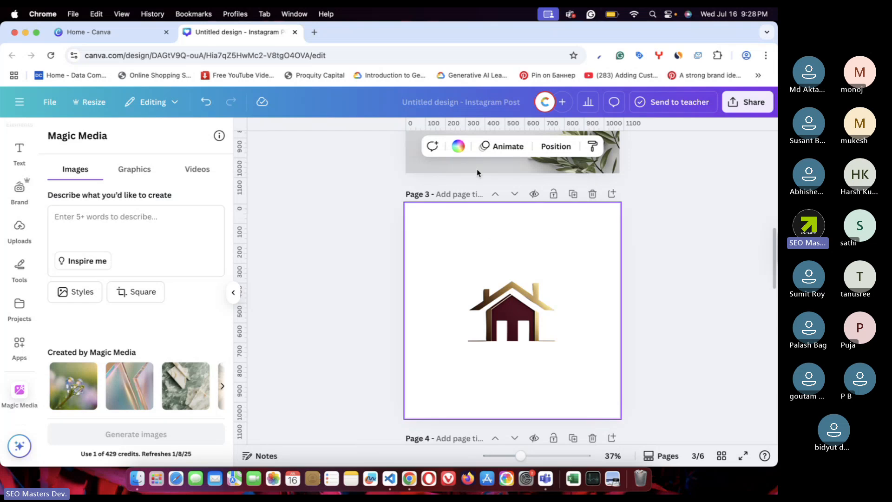
- Try maroon and black page backgrounds on page 3, then undo back to beige
{"action": "left_click", "coordinate": [458, 146]}
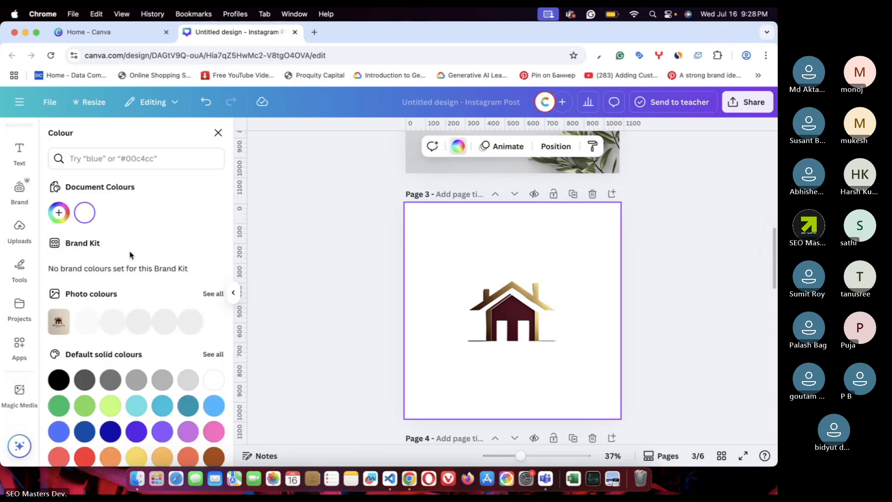
{"action": "left_click", "coordinate": [136, 320]}
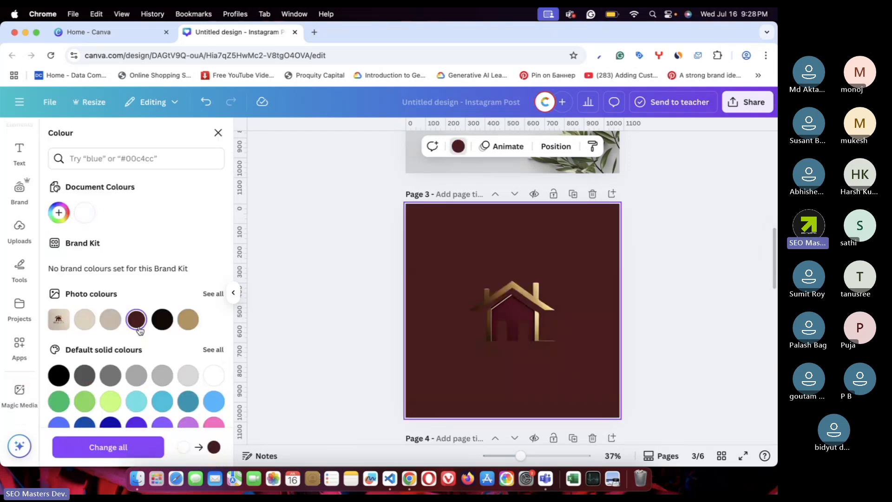
{"action": "left_click", "coordinate": [164, 320]}
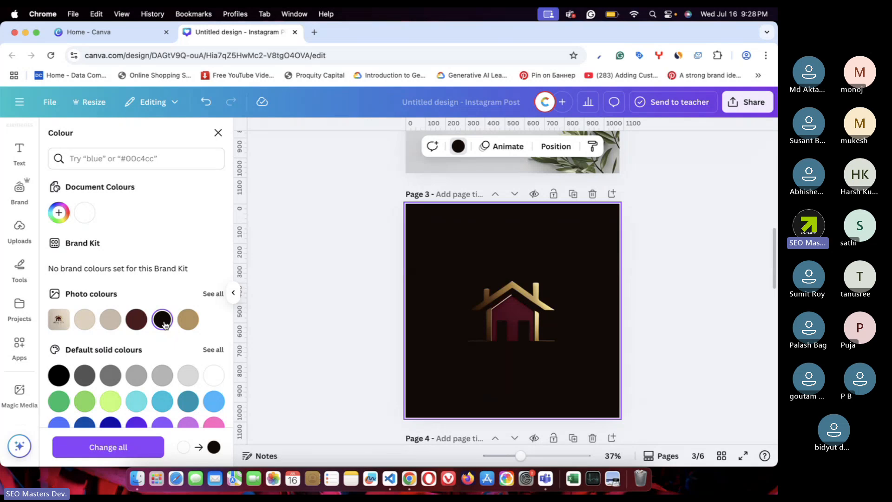
{"action": "key", "text": "super+z"}
{"action": "key", "text": "super+z"}
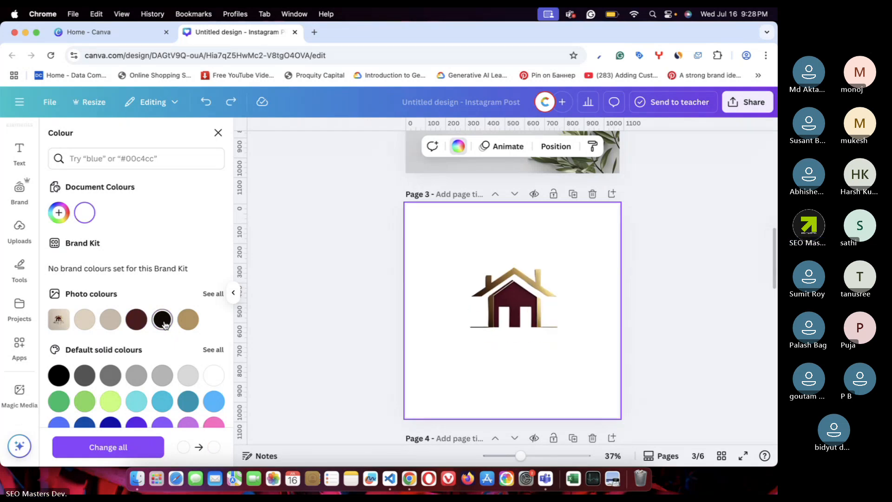
{"action": "key", "text": "super+z"}
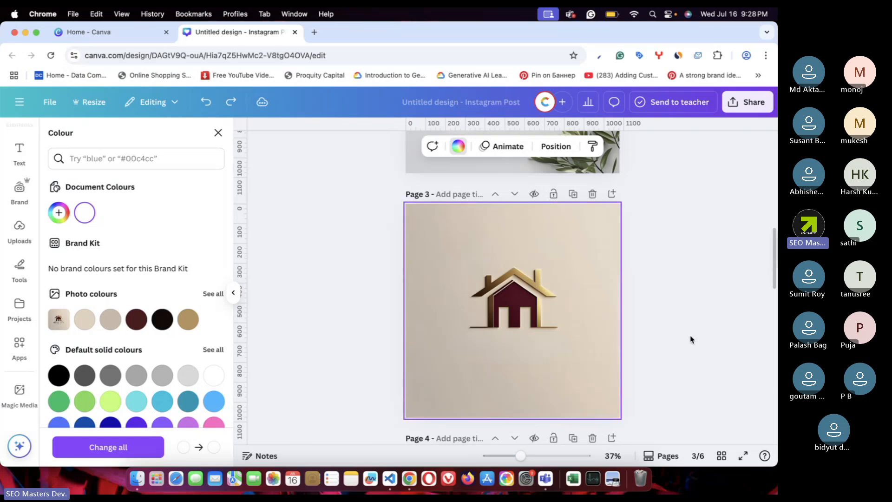
{"action": "left_click", "coordinate": [691, 340]}
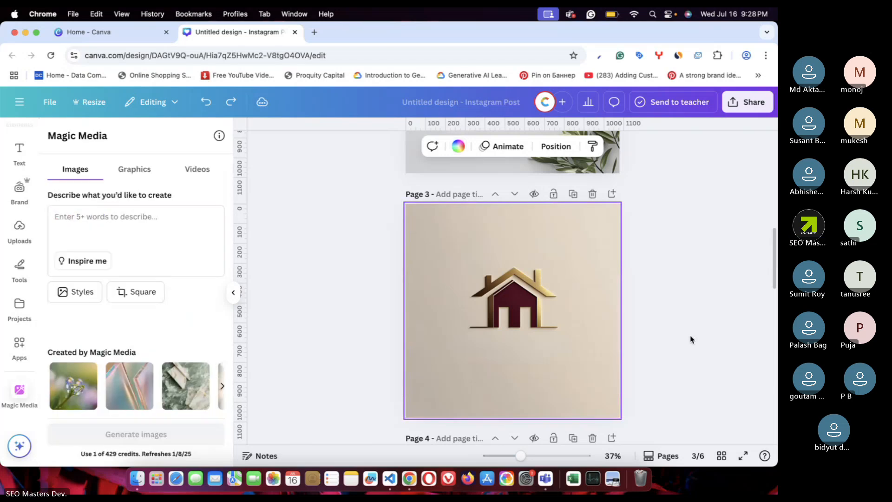
- Select the house logo and turn its maroon door red
{"action": "left_click", "coordinate": [501, 255]}
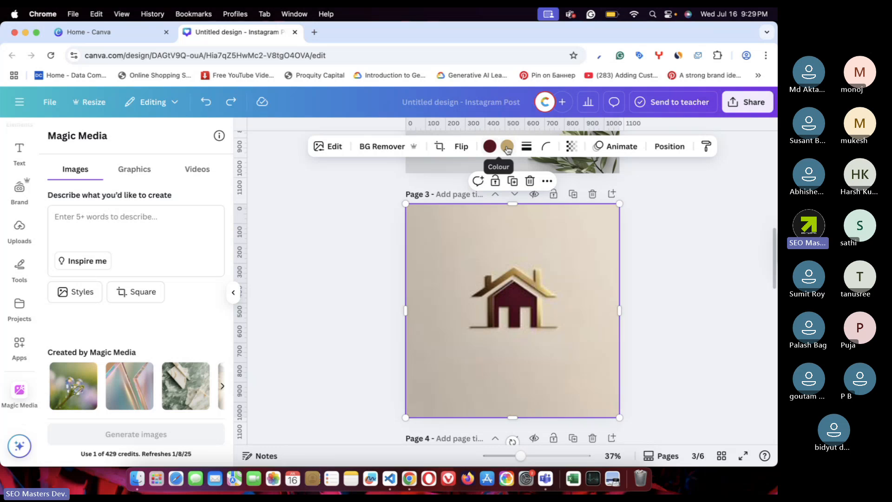
{"action": "left_click", "coordinate": [377, 230]}
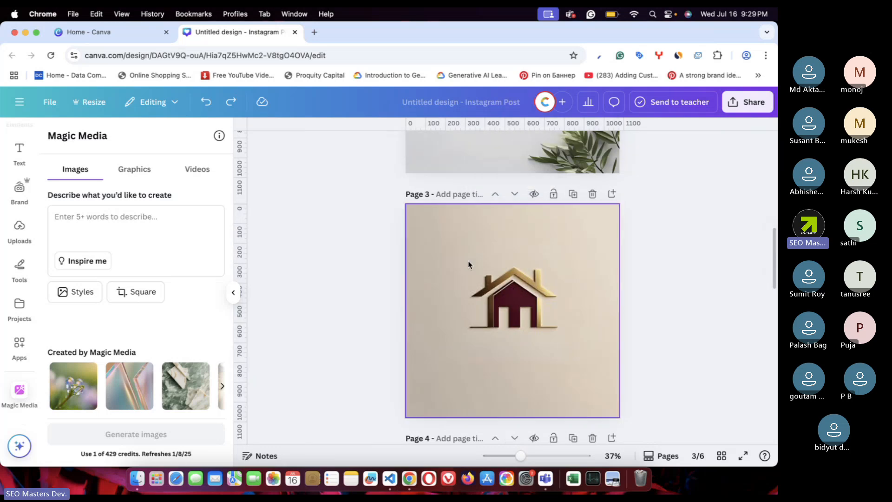
{"action": "left_click", "coordinate": [482, 269]}
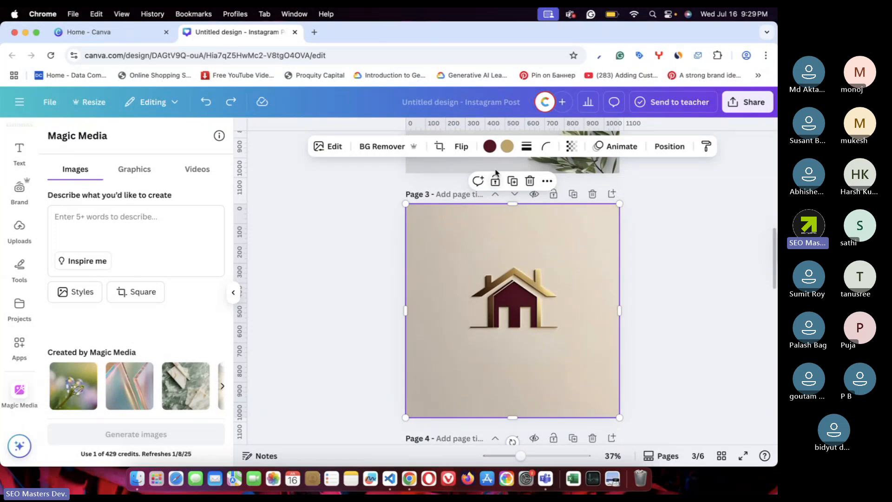
{"action": "left_click", "coordinate": [490, 147]}
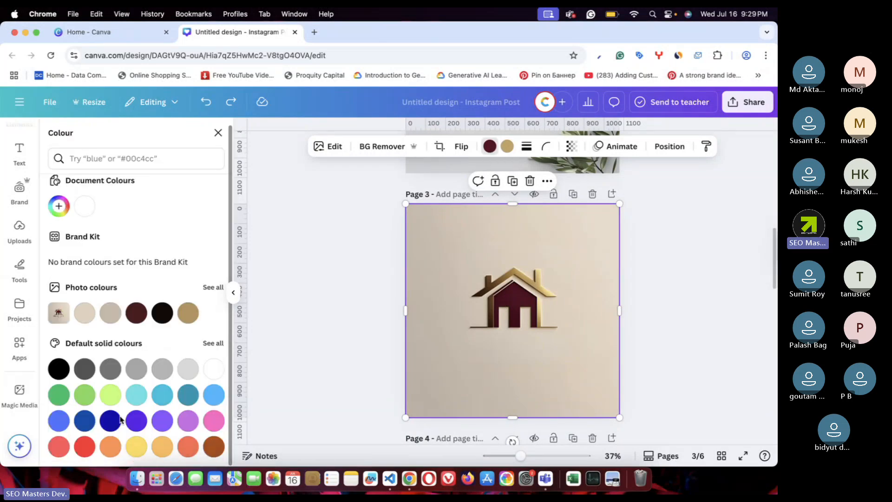
{"action": "left_click", "coordinate": [85, 446]}
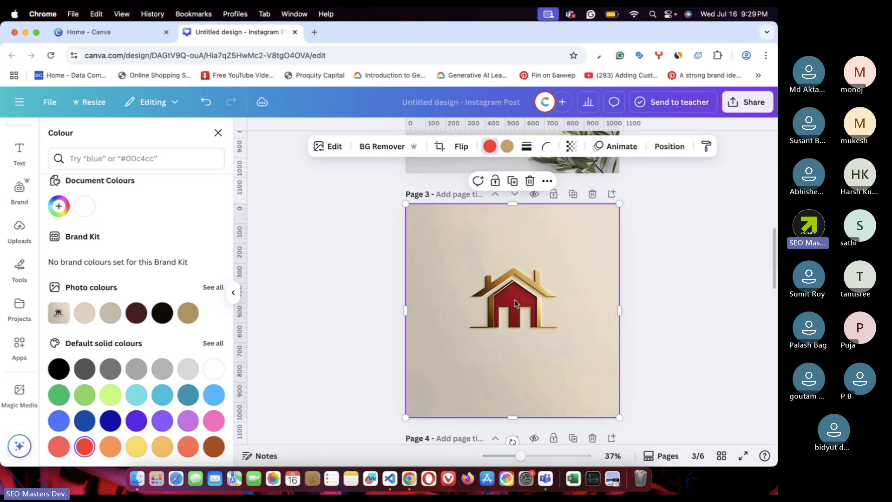
- Try green and dark blue for the gold outline, then undo back to gold
{"action": "left_click", "coordinate": [507, 147]}
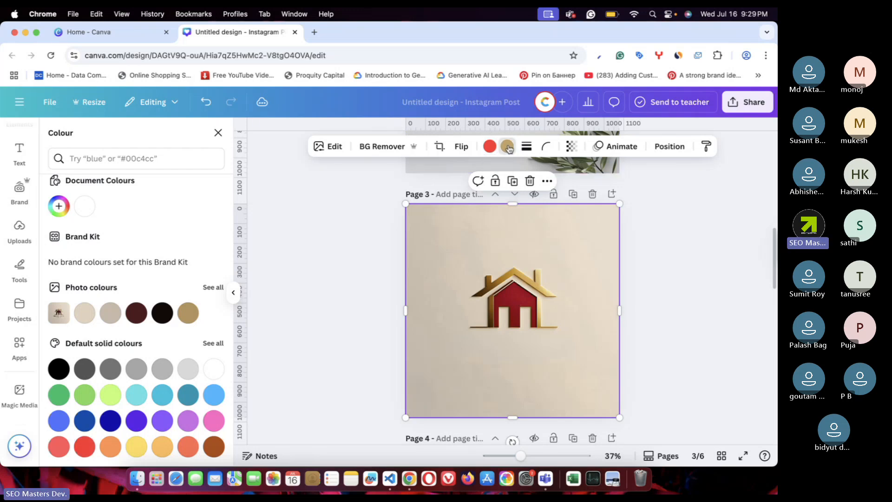
{"action": "left_click", "coordinate": [59, 396]}
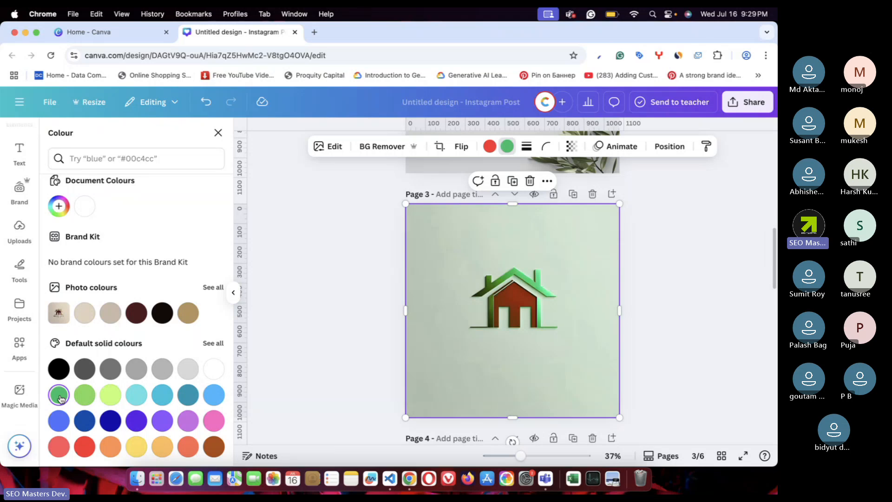
{"action": "left_click", "coordinate": [110, 421]}
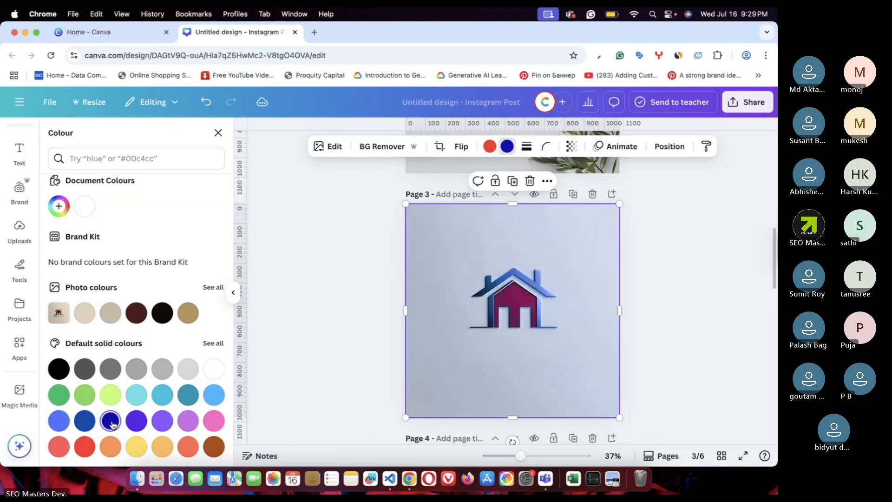
{"action": "left_click", "coordinate": [357, 299]}
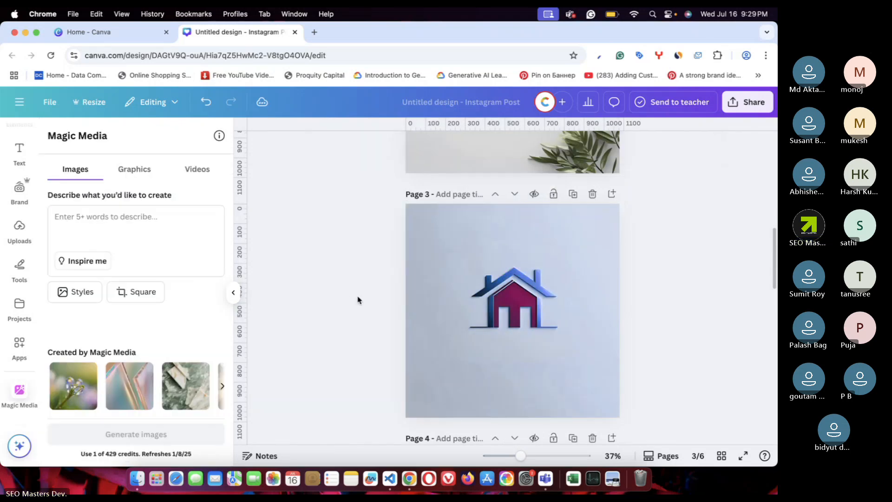
{"action": "key", "text": "super+z"}
{"action": "key", "text": "super+z"}
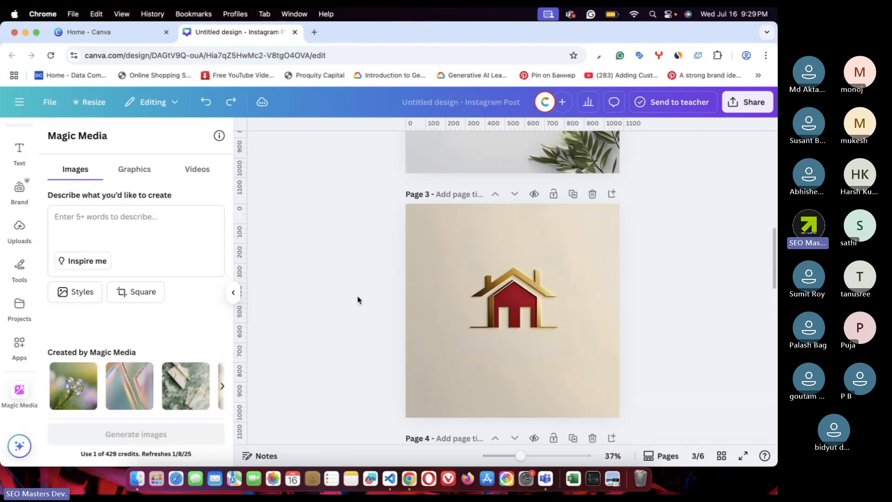
{"action": "left_click", "coordinate": [573, 240]}
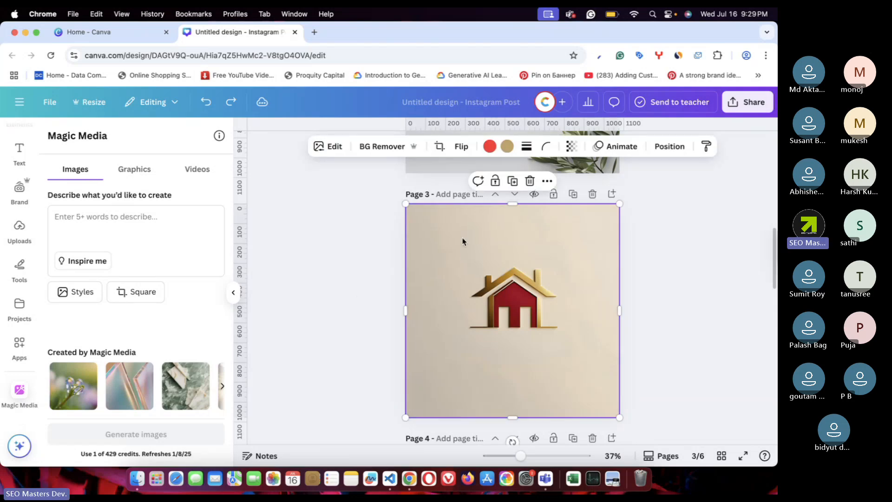
- Remove the beige background with BG Remover and recolour the gold outline brown
{"action": "left_click", "coordinate": [381, 147]}
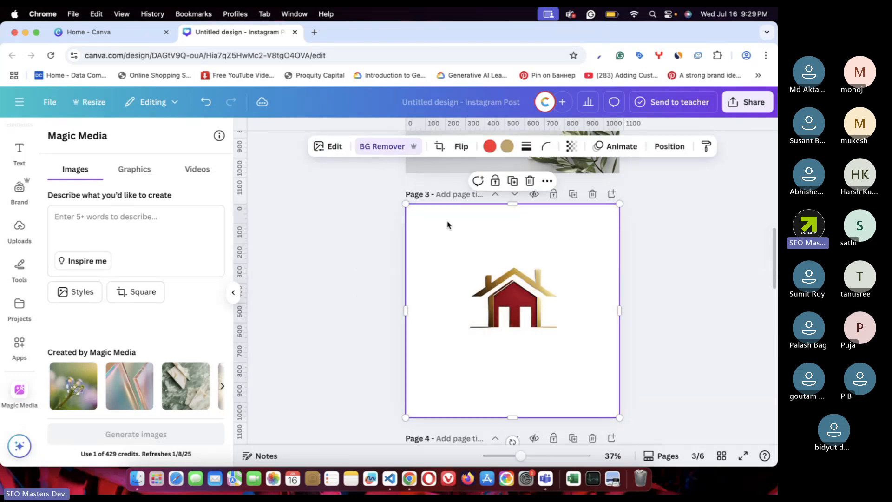
{"action": "left_click", "coordinate": [507, 146]}
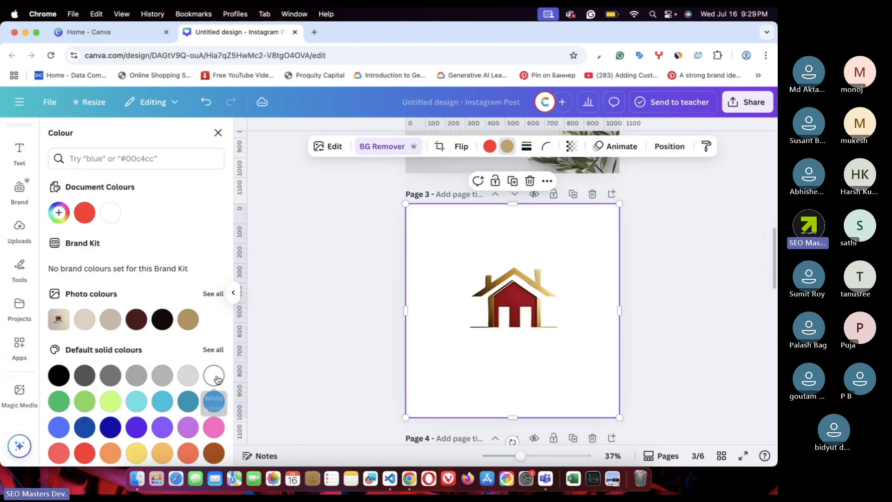
{"action": "left_click", "coordinate": [190, 402]}
{"action": "left_click", "coordinate": [214, 427]}
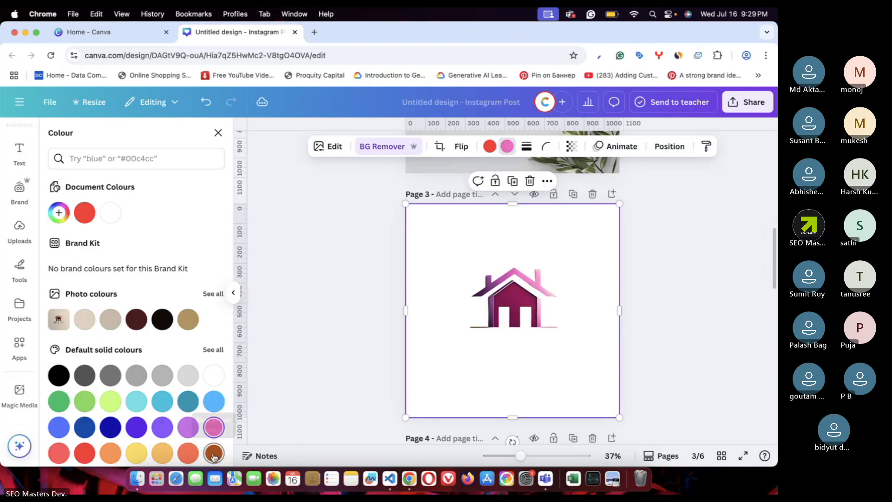
{"action": "left_click", "coordinate": [213, 454]}
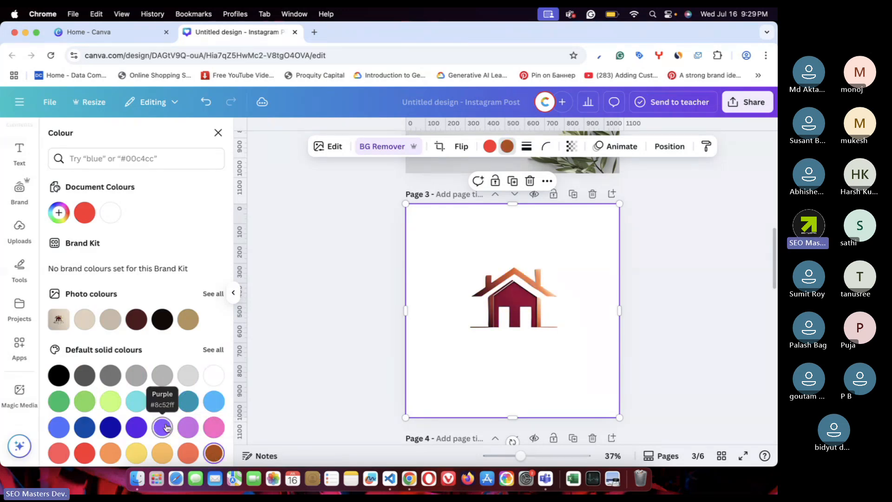
{"action": "key", "text": "Escape"}
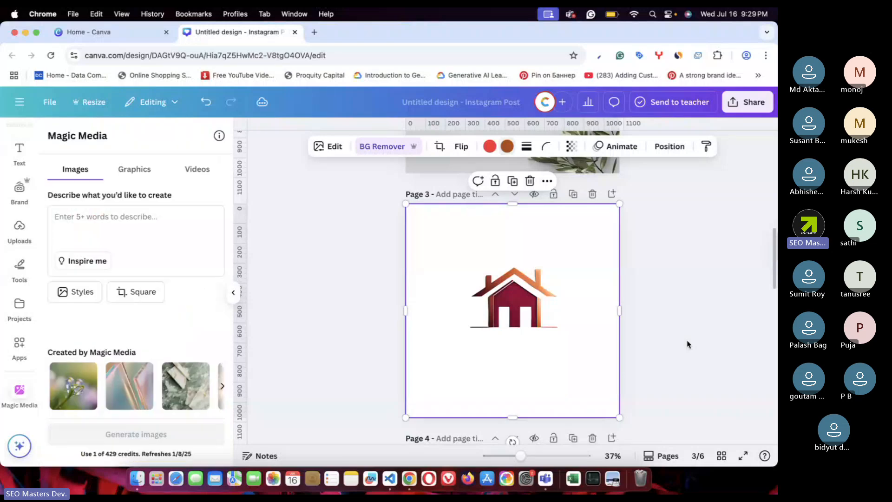
{"action": "left_click", "coordinate": [688, 344]}
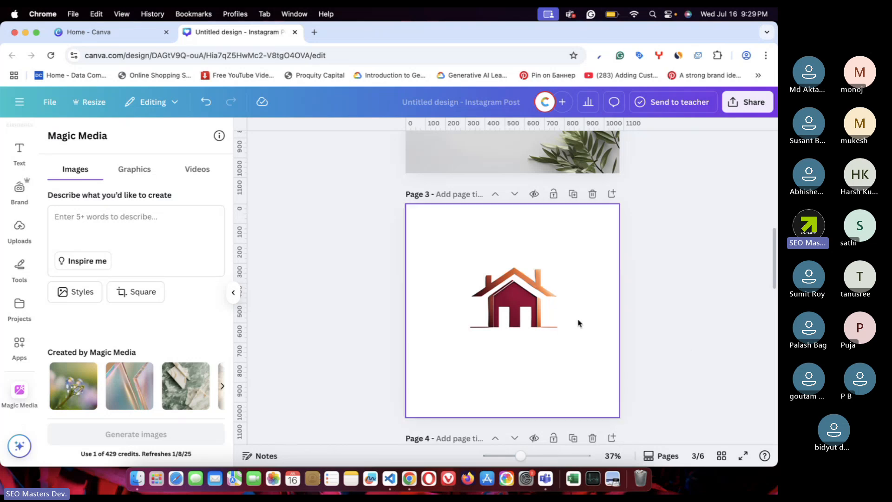
- Select the background-free house image on page 3 again
{"action": "left_click", "coordinate": [509, 307]}
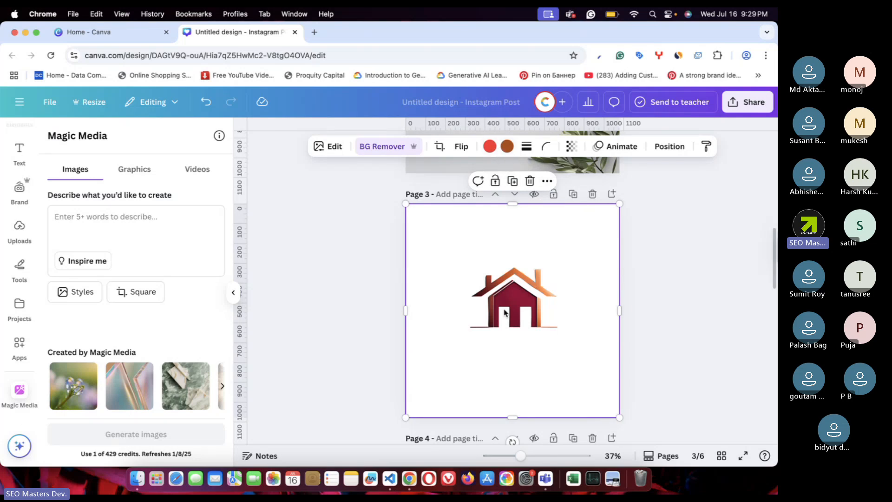
{"action": "left_click", "coordinate": [644, 285]}
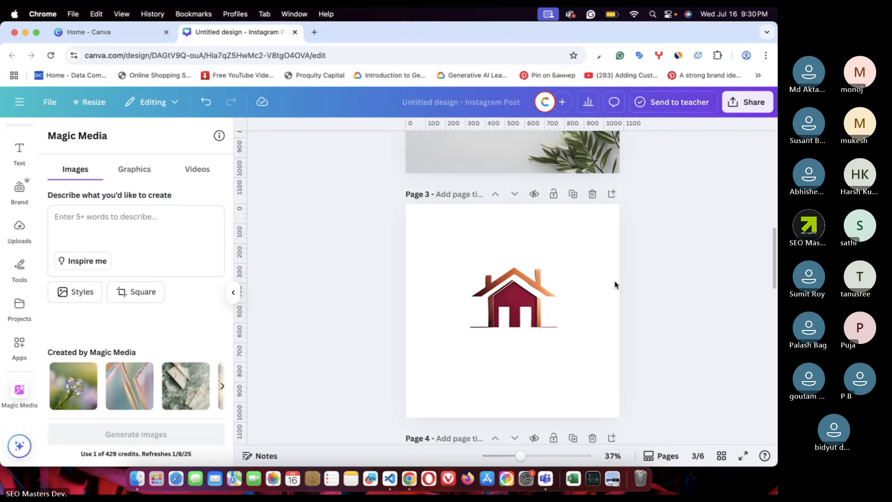
{"action": "left_click", "coordinate": [572, 291]}
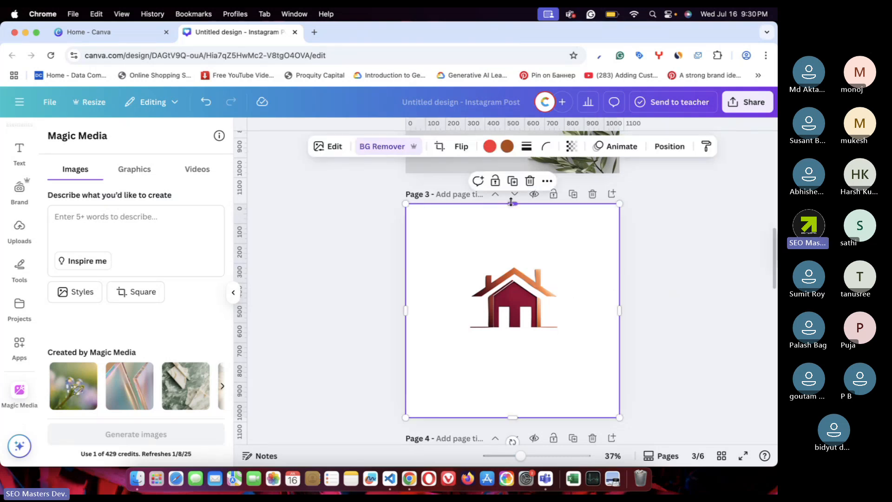
- Trim the house image from top, bottom, right and left, then centre it
{"action": "left_click_drag", "start_coordinate": [512, 203], "coordinate": [512, 264]}
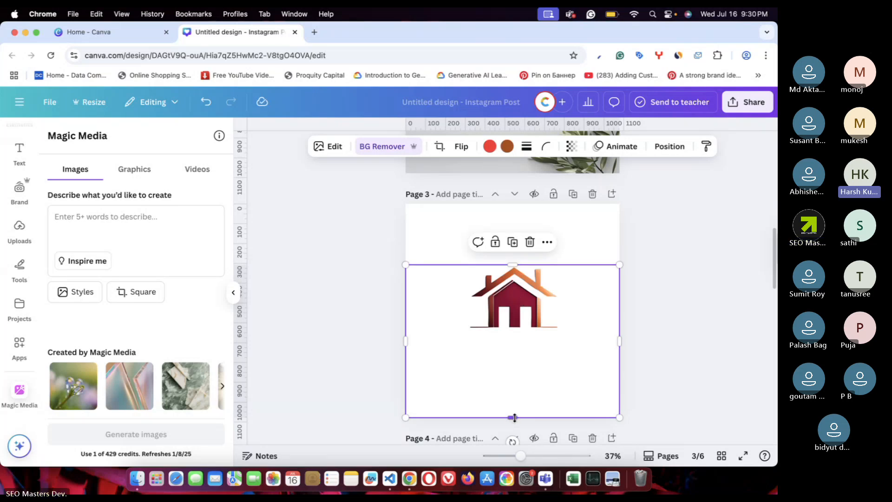
{"action": "left_click_drag", "start_coordinate": [514, 418], "coordinate": [521, 330]}
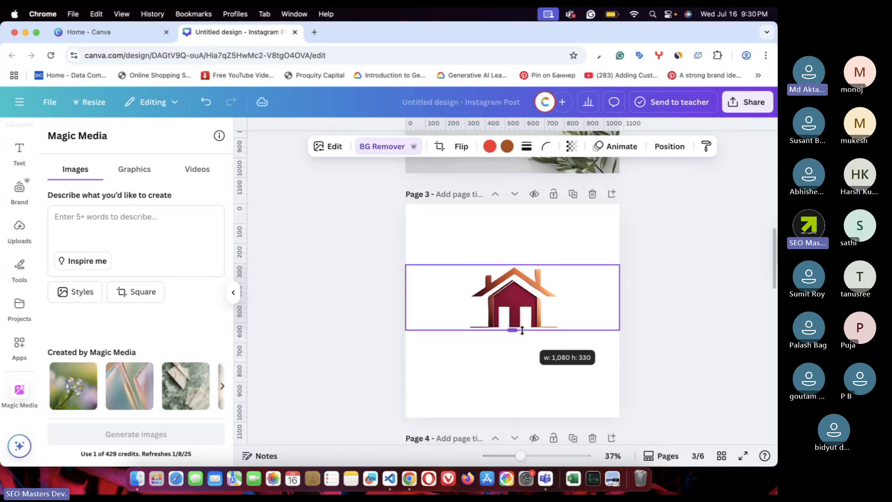
{"action": "left_click_drag", "start_coordinate": [620, 297], "coordinate": [559, 301]}
{"action": "left_click_drag", "start_coordinate": [407, 297], "coordinate": [467, 301]}
{"action": "left_click_drag", "start_coordinate": [522, 302], "coordinate": [520, 314]}
{"action": "left_click", "coordinate": [598, 375]}
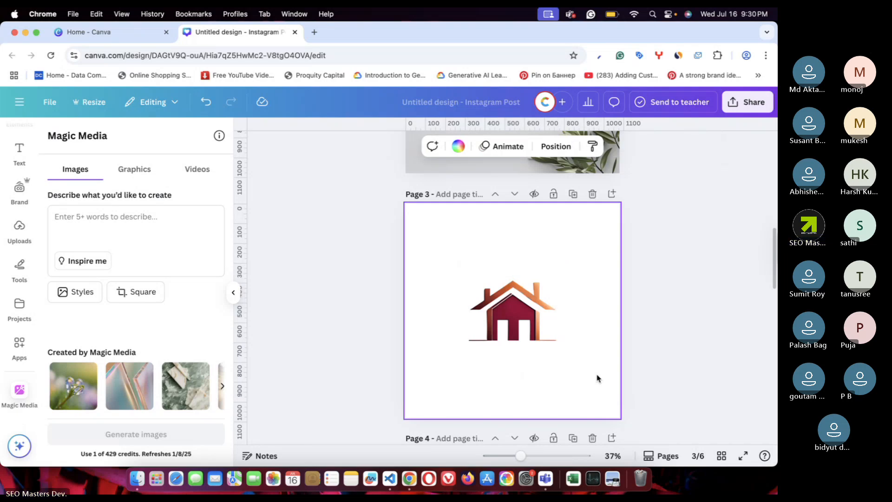
- Enlarge the house image from the page's top-left corner to its right edge and centre it vertically
{"action": "left_click", "coordinate": [509, 323]}
{"action": "left_click_drag", "start_coordinate": [510, 324], "coordinate": [440, 242]}
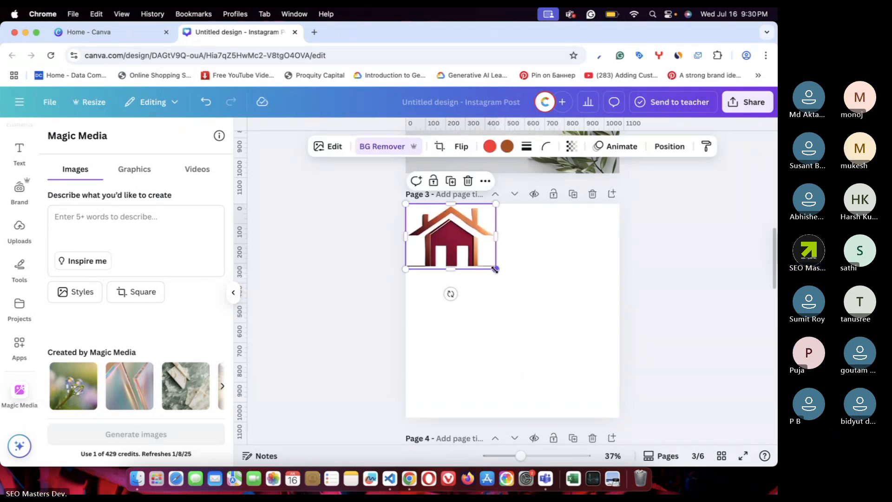
{"action": "left_click_drag", "start_coordinate": [495, 269], "coordinate": [627, 353]}
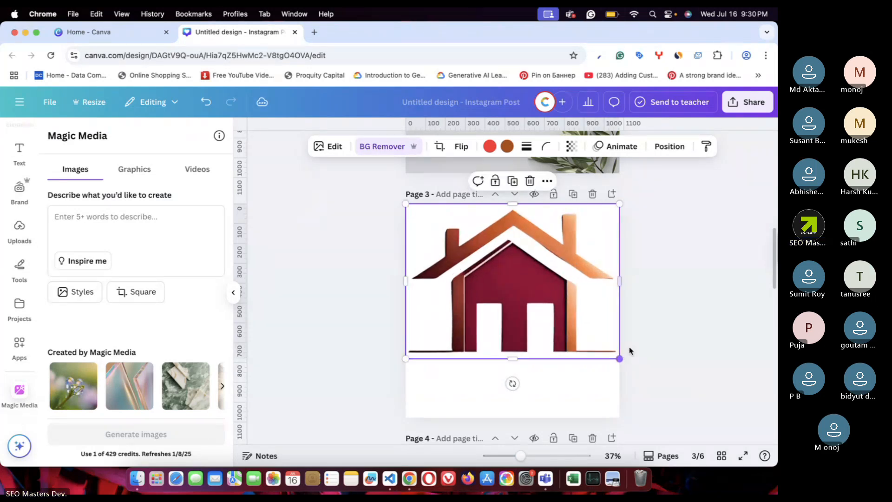
{"action": "left_click", "coordinate": [675, 320]}
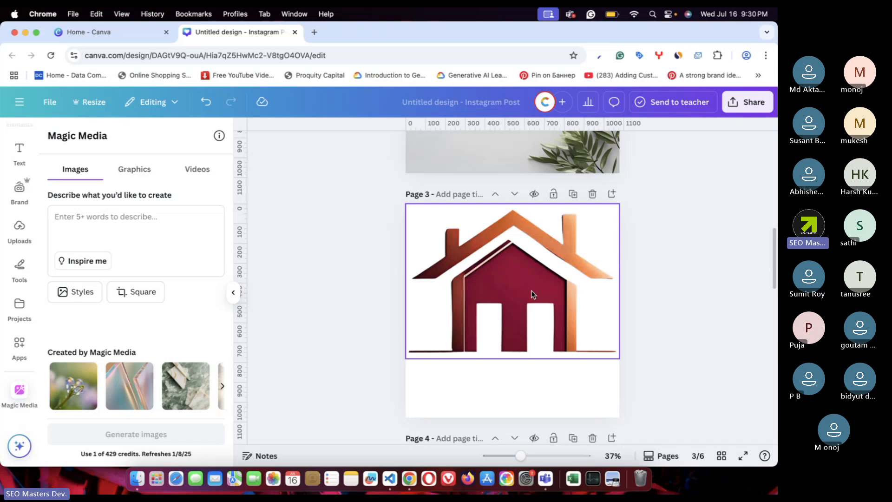
{"action": "left_click_drag", "start_coordinate": [533, 294], "coordinate": [530, 319]}
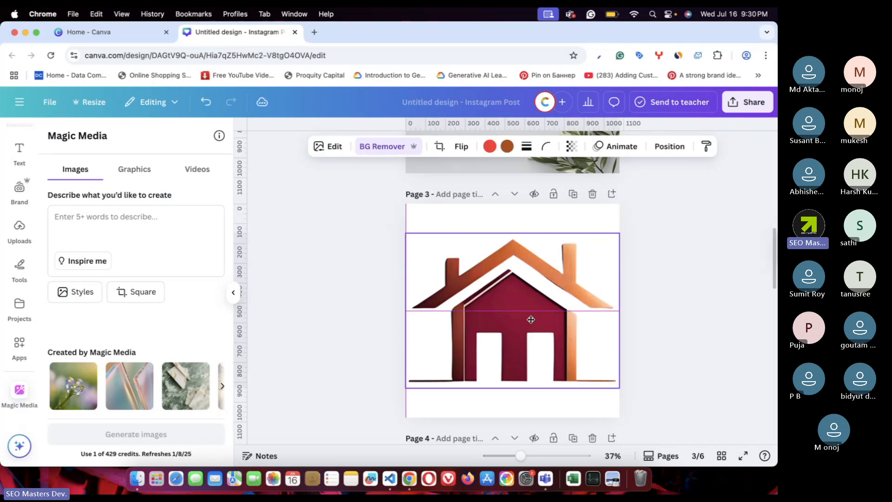
{"action": "left_click", "coordinate": [654, 286]}
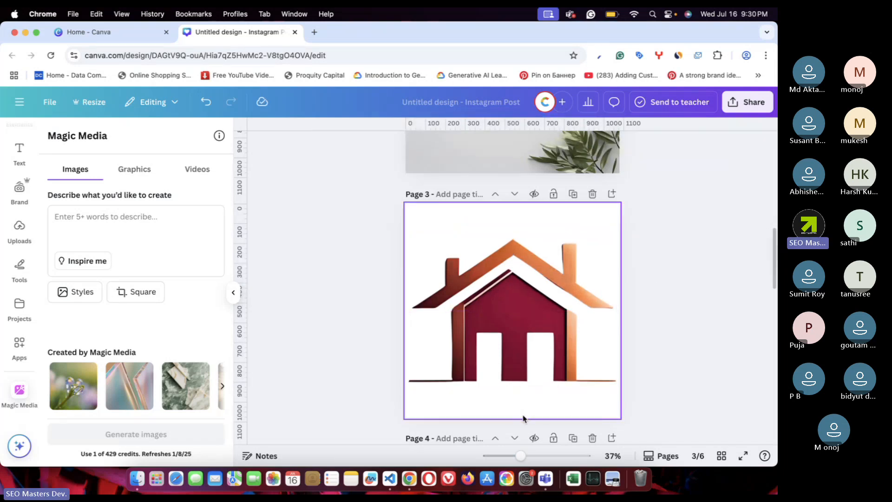
- Resize the house image on page 3 to about 714 × 517
{"action": "left_click", "coordinate": [509, 404]}
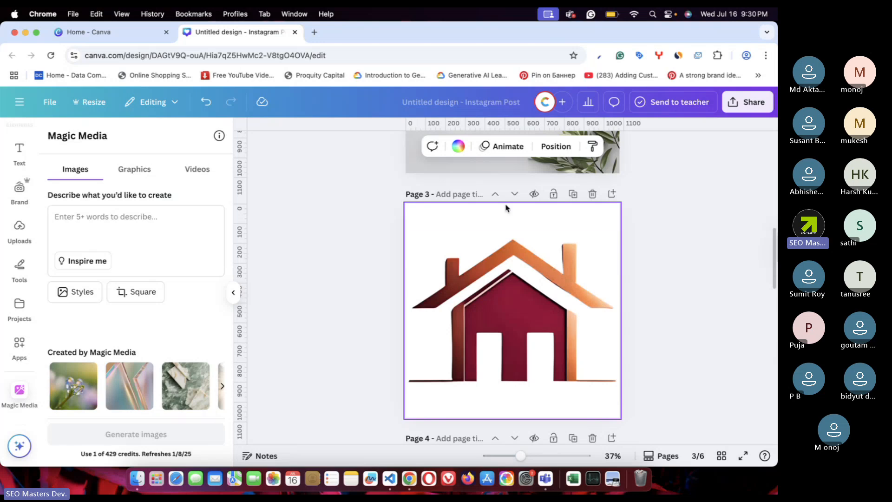
{"action": "left_click", "coordinate": [519, 346]}
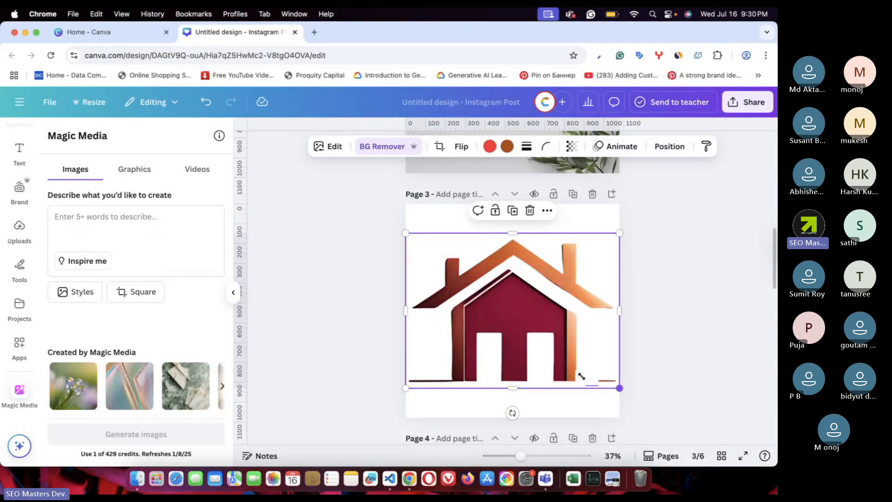
{"action": "left_click_drag", "start_coordinate": [581, 376], "coordinate": [618, 387]}
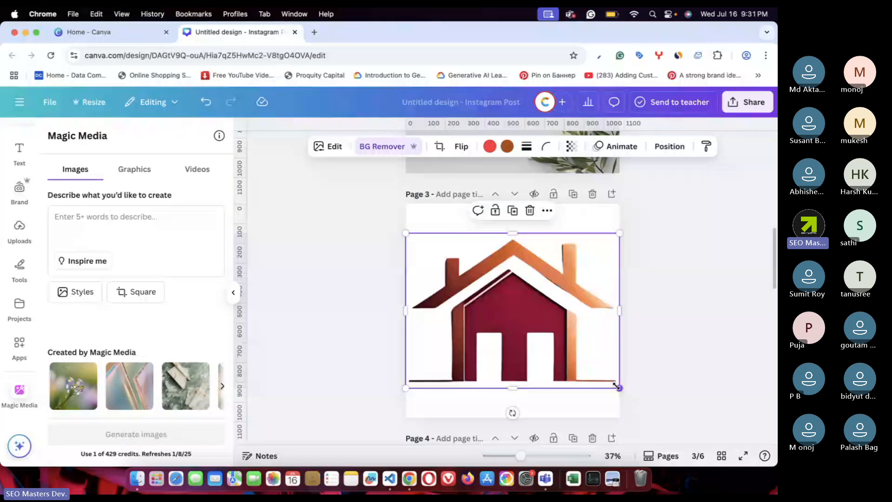
- Create a new custom-size design of 1080 × 783 px from the Canva home page
{"action": "left_click", "coordinate": [102, 33]}
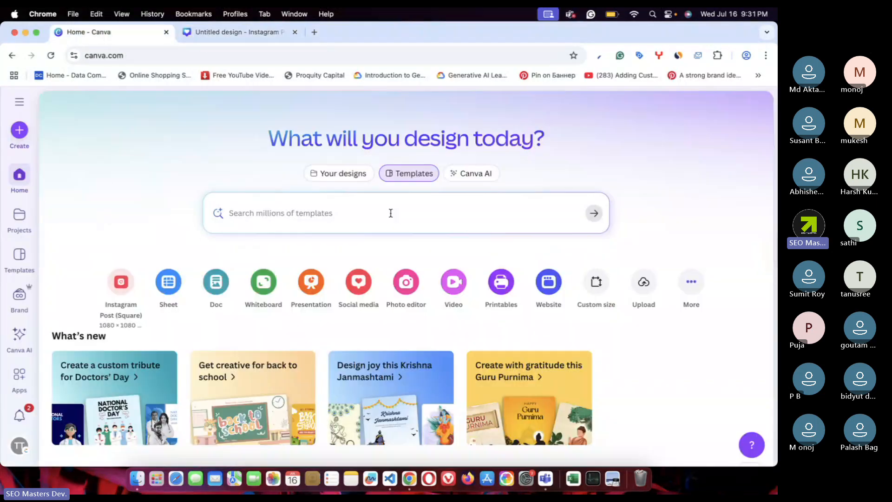
{"action": "left_click", "coordinate": [598, 290]}
{"action": "type", "text": "1080"}
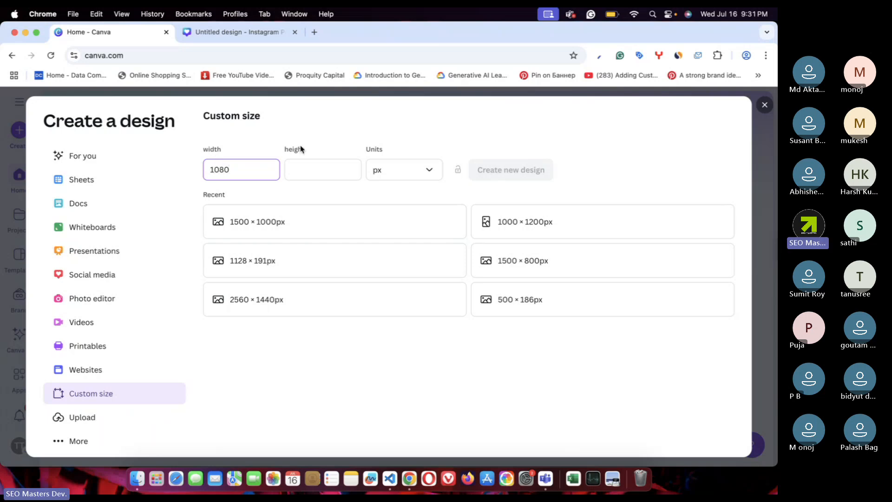
{"action": "left_click", "coordinate": [319, 165]}
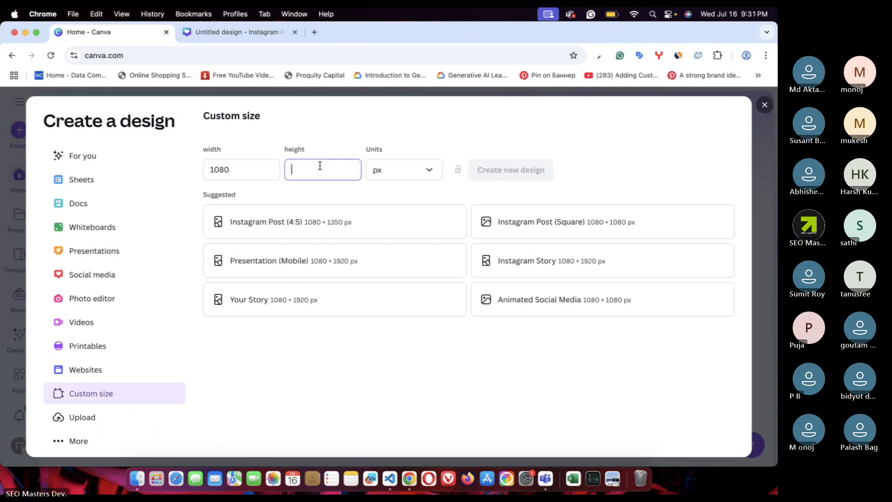
{"action": "type", "text": "783"}
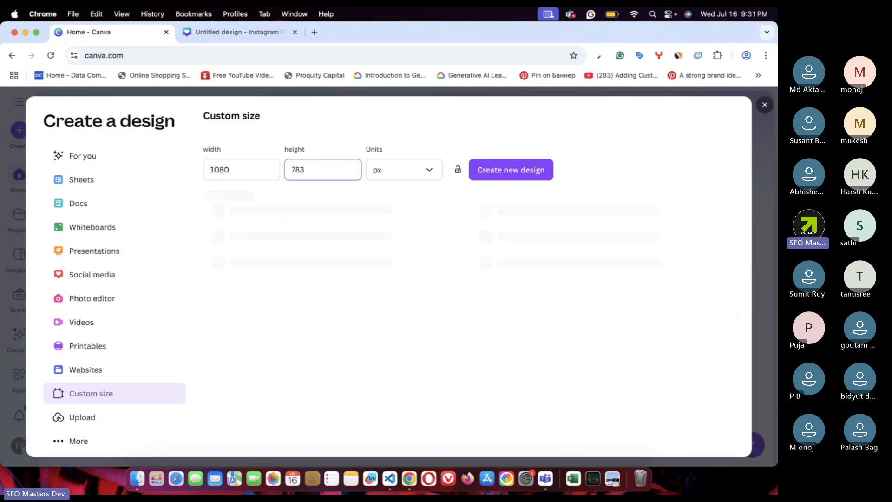
{"action": "left_click", "coordinate": [496, 170]}
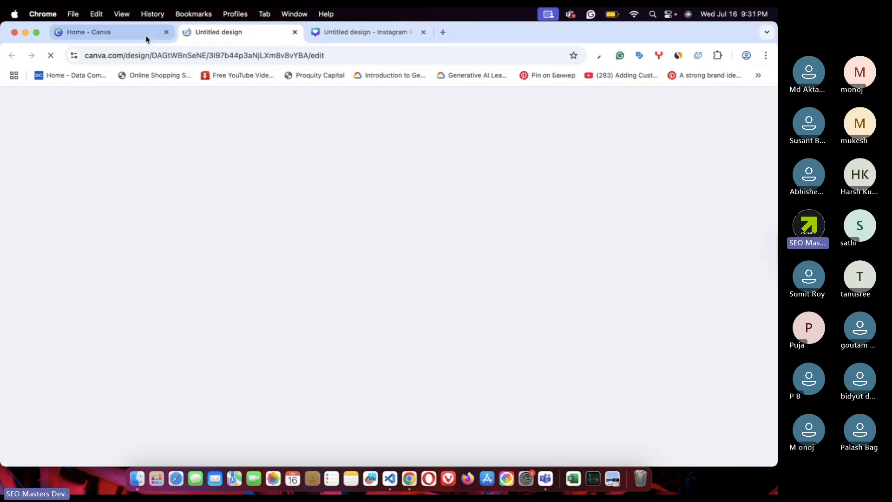
- Paste the house logo onto the blank 1080 × 783 design so it fills the canvas
{"action": "left_click", "coordinate": [145, 33]}
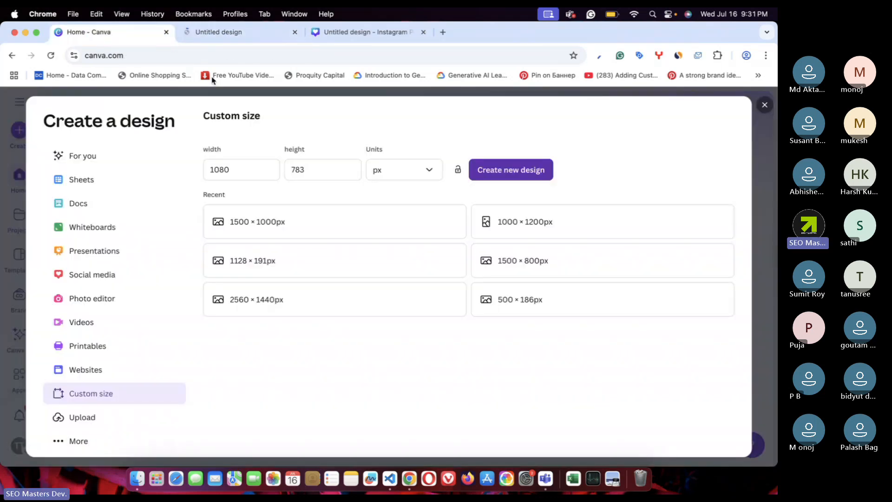
{"action": "left_click", "coordinate": [765, 105]}
{"action": "left_click", "coordinate": [288, 33]}
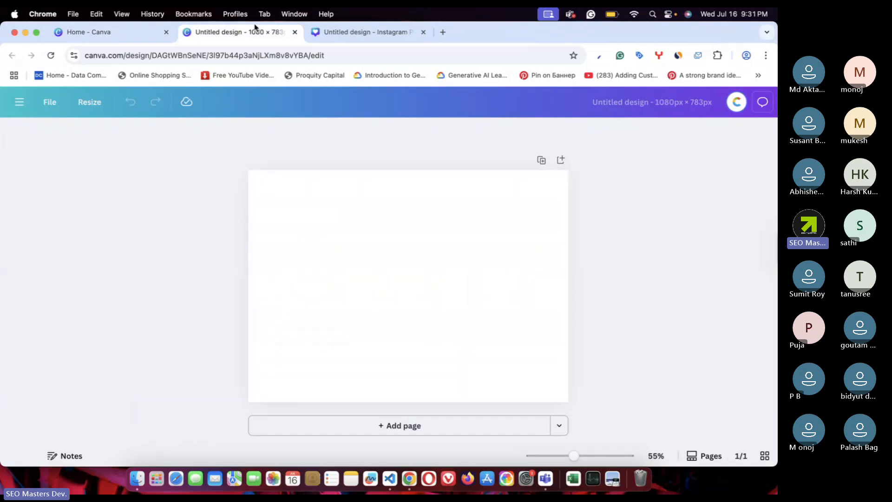
{"action": "left_click", "coordinate": [314, 32]}
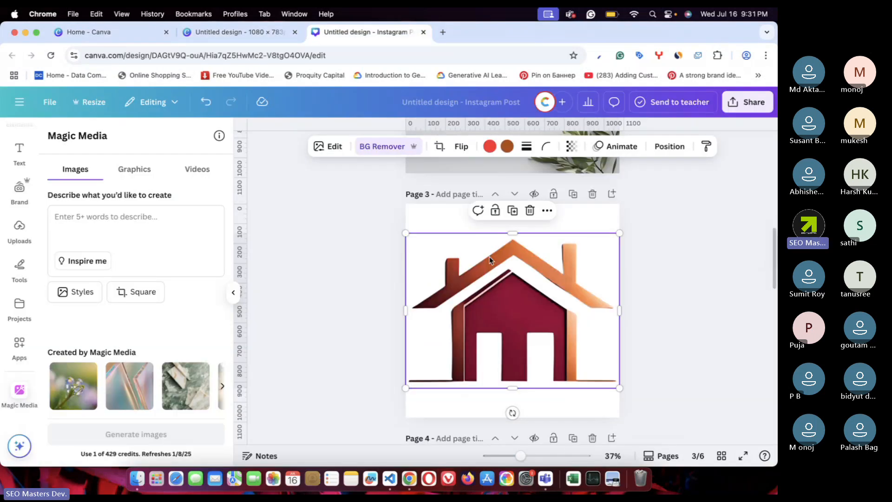
{"action": "left_click", "coordinate": [279, 34]}
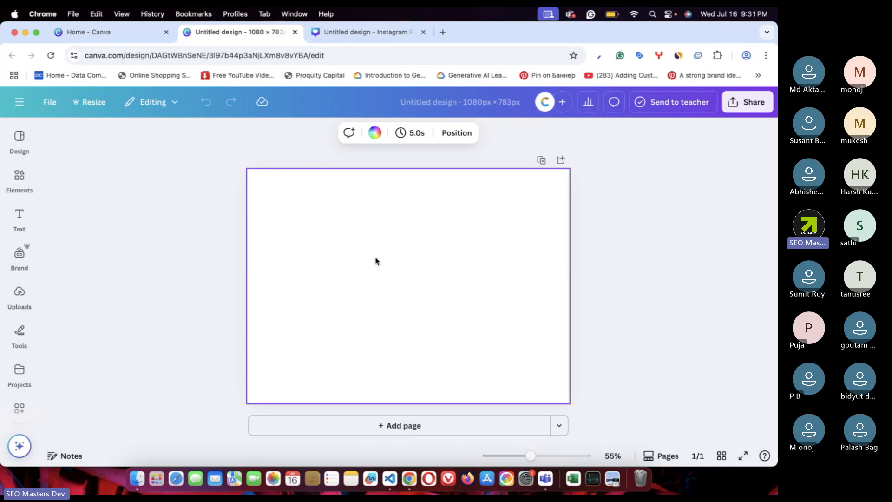
{"action": "key", "text": "super+v"}
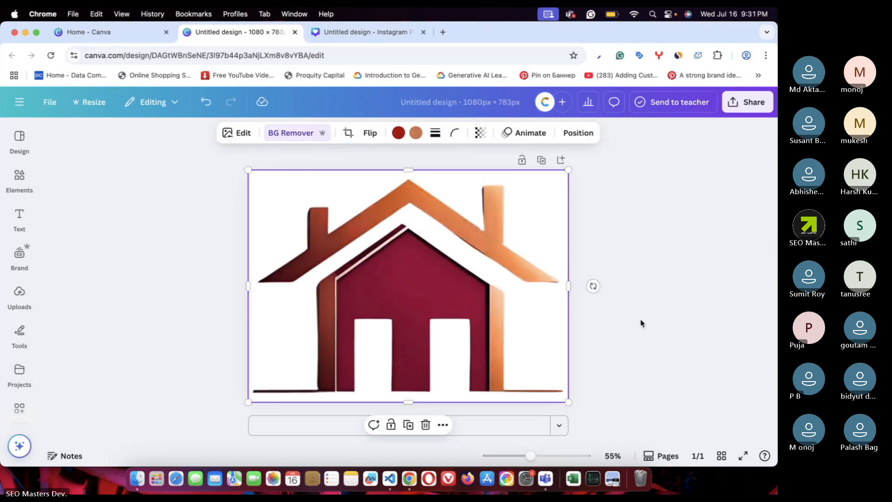
{"action": "left_click", "coordinate": [648, 327]}
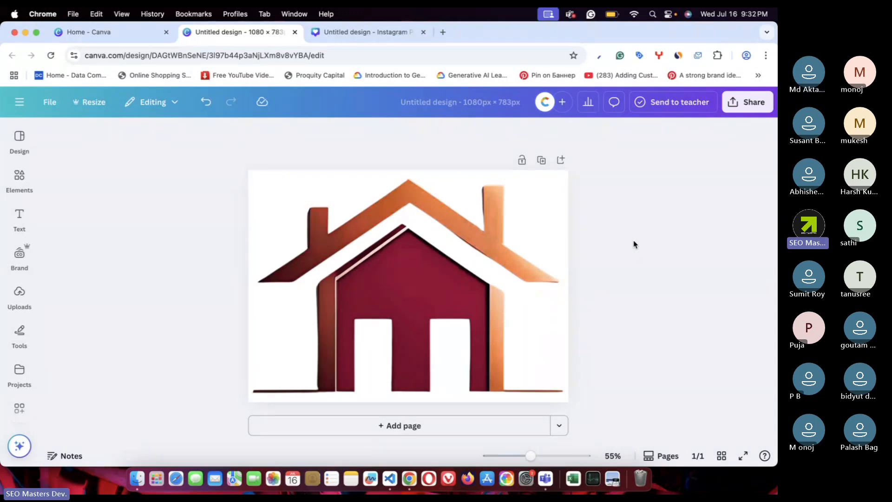
- Run the Image Upscaler app on the selected house image at 4x resolution
{"action": "left_click", "coordinate": [461, 259]}
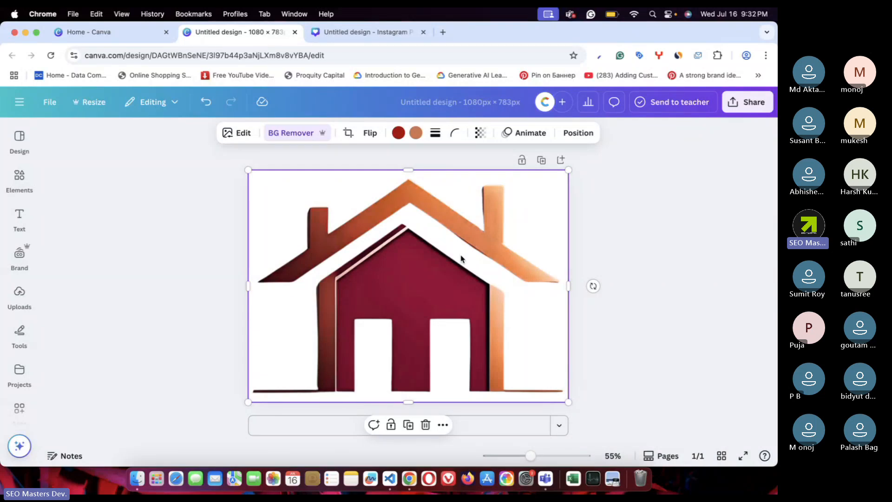
{"action": "left_click", "coordinate": [632, 248]}
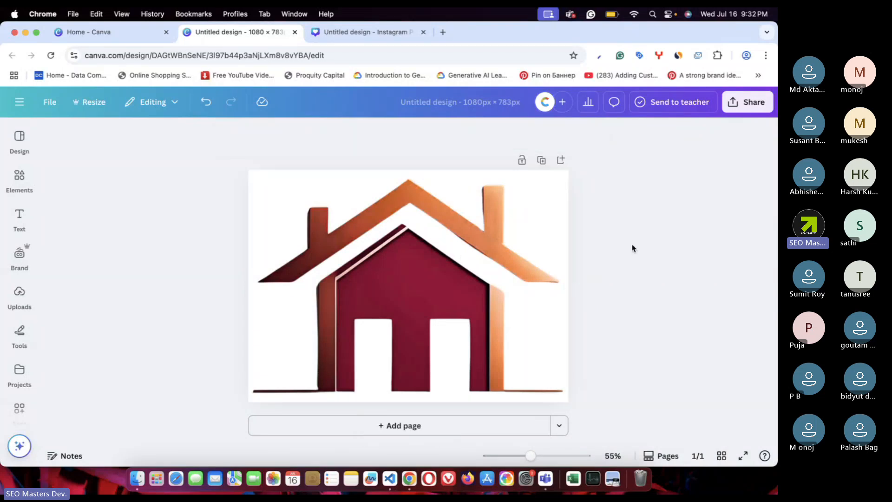
{"action": "left_click", "coordinate": [427, 259]}
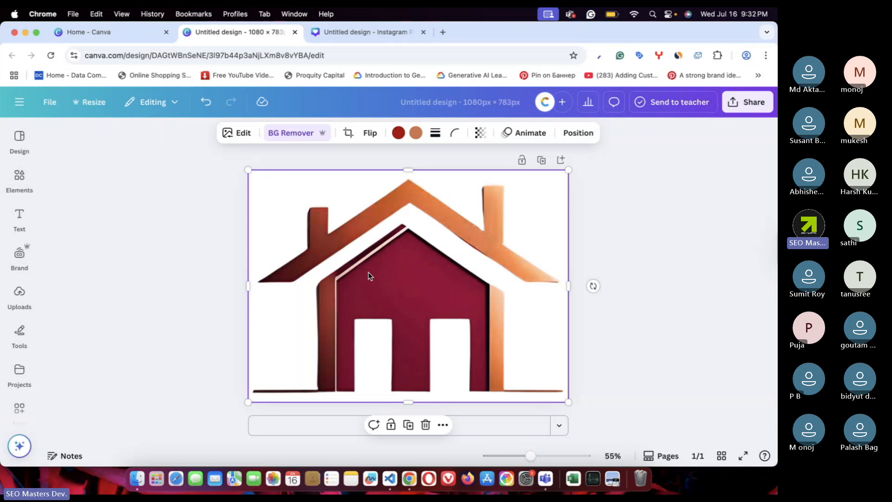
{"action": "left_click", "coordinate": [237, 132]}
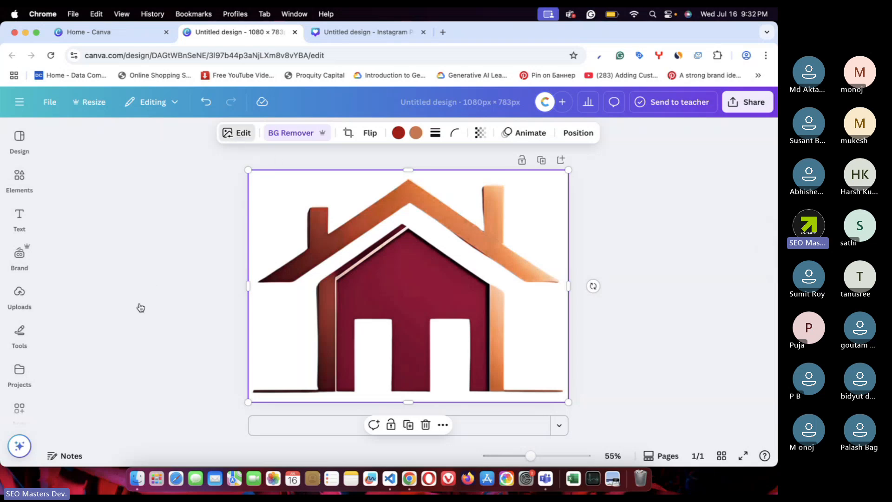
{"action": "scroll", "coordinate": [129, 337], "scroll_direction": "down", "scroll_amount": 5}
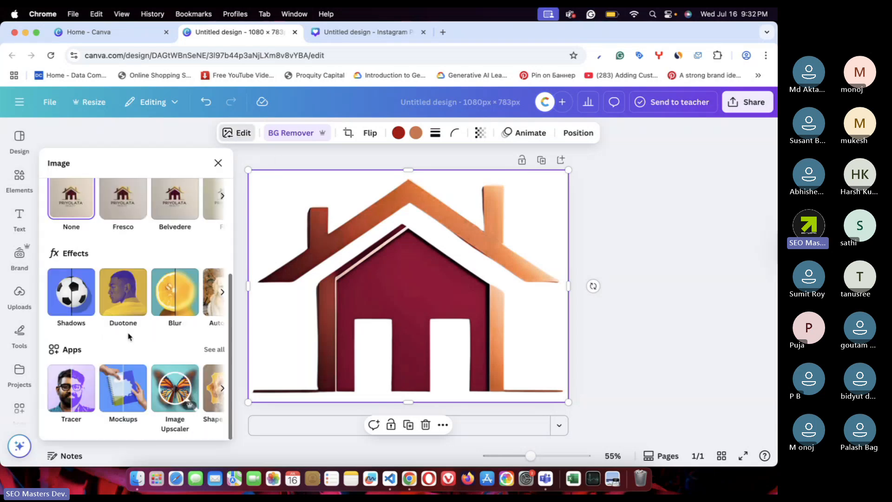
{"action": "left_click", "coordinate": [175, 389]}
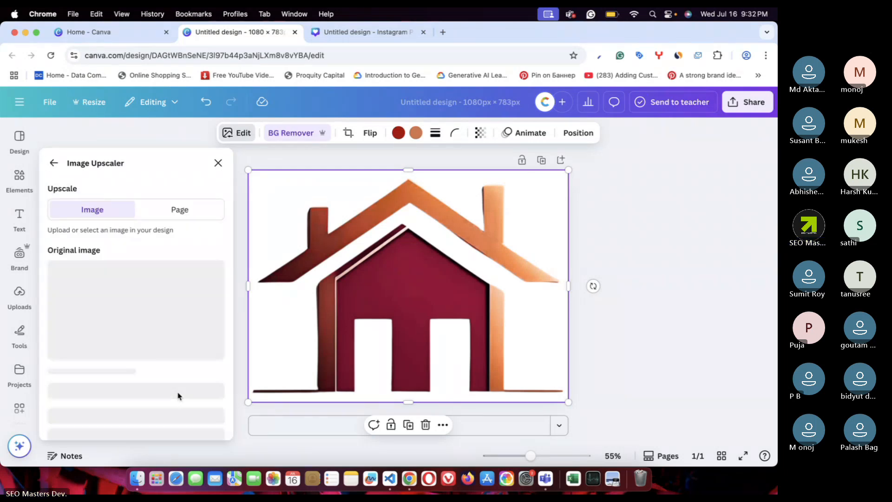
{"action": "left_click", "coordinate": [115, 396]}
{"action": "scroll", "coordinate": [121, 414], "scroll_direction": "down", "scroll_amount": 2}
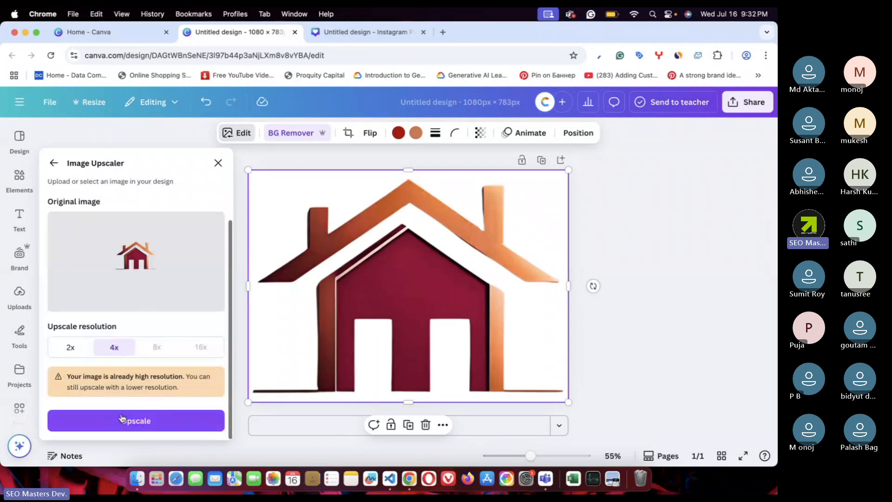
{"action": "left_click", "coordinate": [121, 419]}
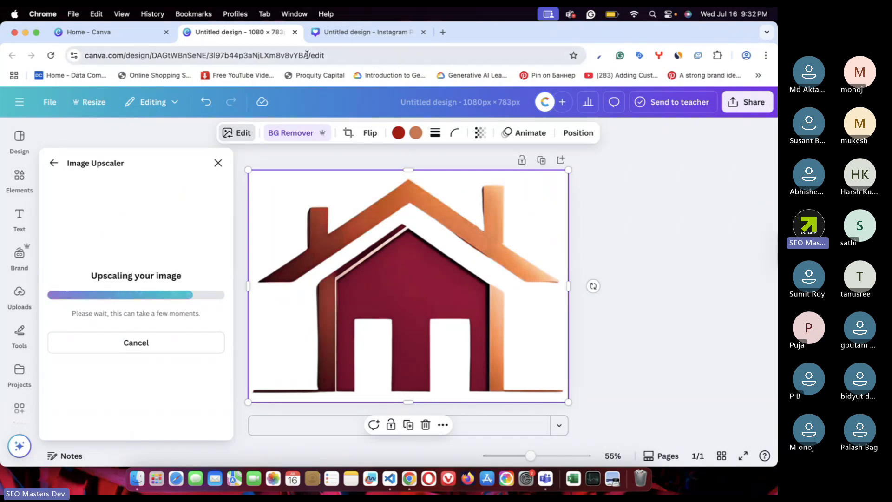
{"action": "key", "text": "ctrl+Tab"}
- Shrink the house image by its corner handle and centre it on Page 3
{"action": "scroll", "coordinate": [705, 285], "scroll_direction": "down", "scroll_amount": 3}
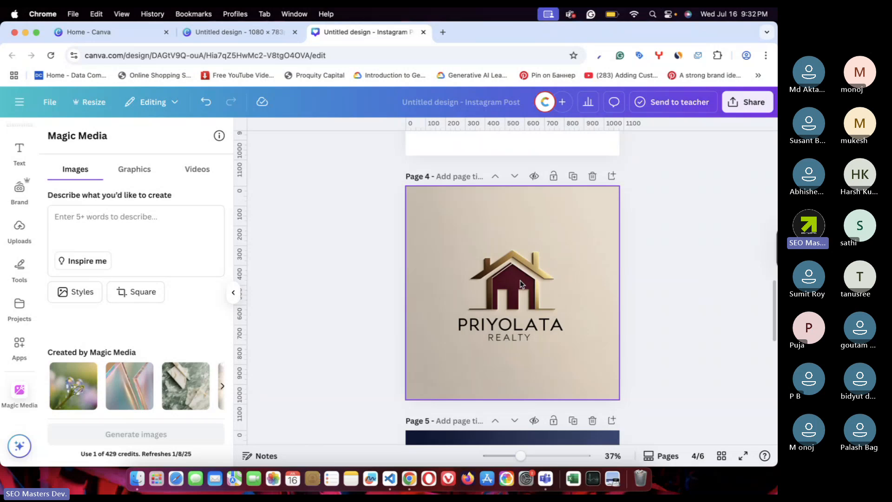
{"action": "scroll", "coordinate": [520, 284], "scroll_direction": "up", "scroll_amount": 5}
{"action": "left_click", "coordinate": [550, 280]}
{"action": "left_click_drag", "start_coordinate": [619, 334], "coordinate": [512, 297]}
{"action": "left_click", "coordinate": [512, 297]}
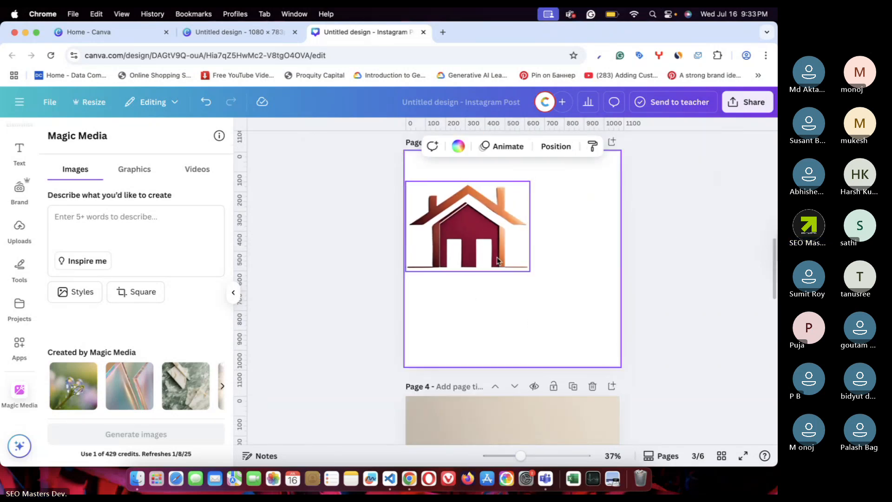
{"action": "left_click_drag", "start_coordinate": [497, 260], "coordinate": [567, 298]}
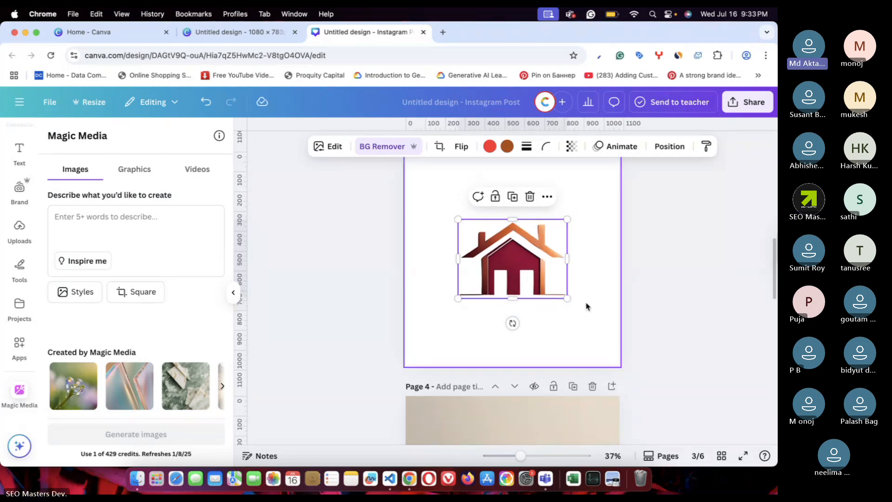
{"action": "left_click", "coordinate": [587, 306]}
- Select Page 3, then go back to the Canva home page
{"action": "scroll", "coordinate": [606, 294], "scroll_direction": "up", "scroll_amount": 2}
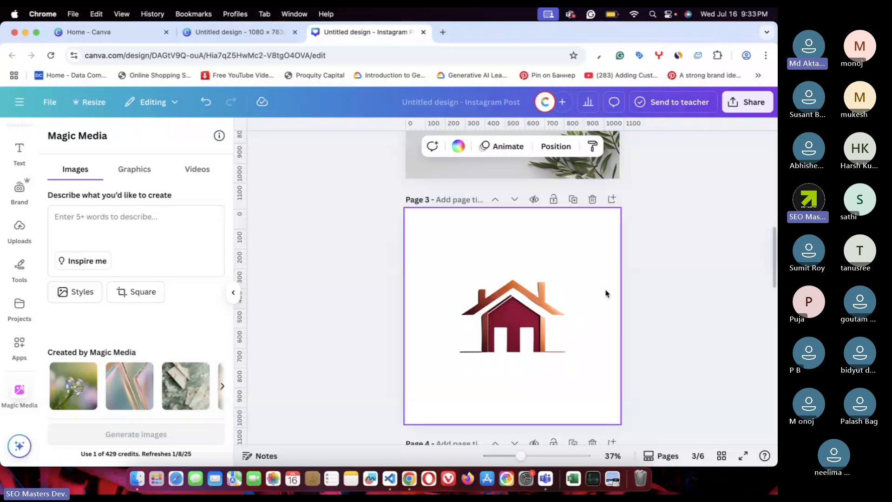
{"action": "left_click", "coordinate": [665, 275]}
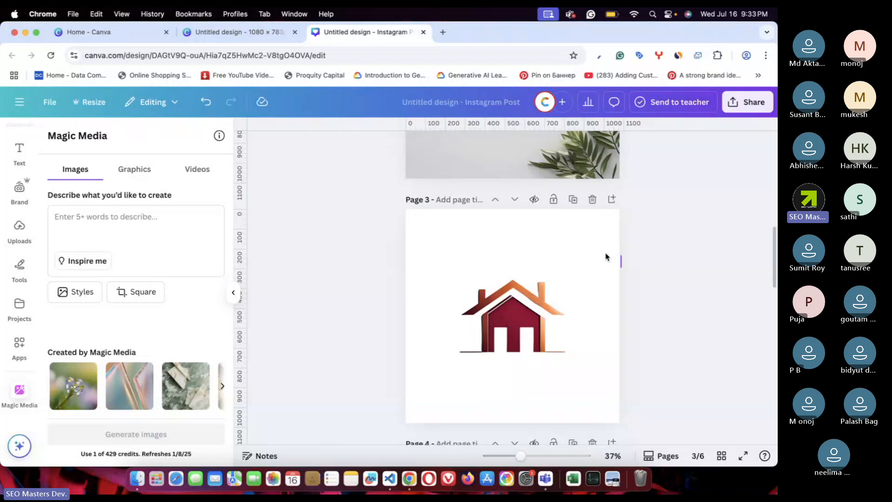
{"action": "left_click", "coordinate": [459, 254]}
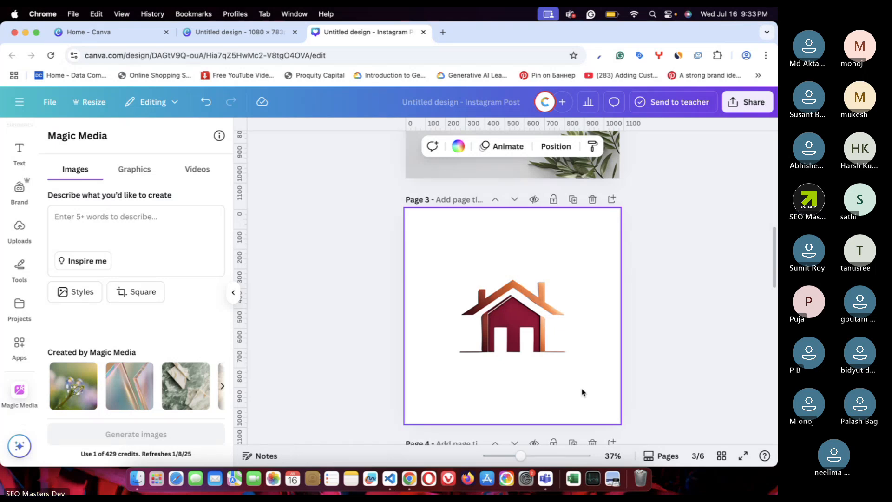
{"action": "left_click", "coordinate": [123, 32]}
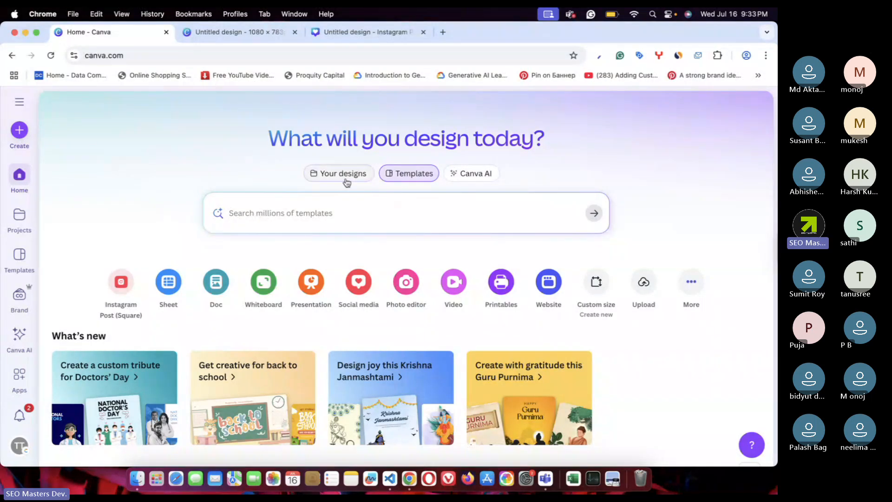
- Search Canva templates for 'logo'
{"action": "left_click", "coordinate": [284, 215]}
{"action": "type", "text": "logo"}
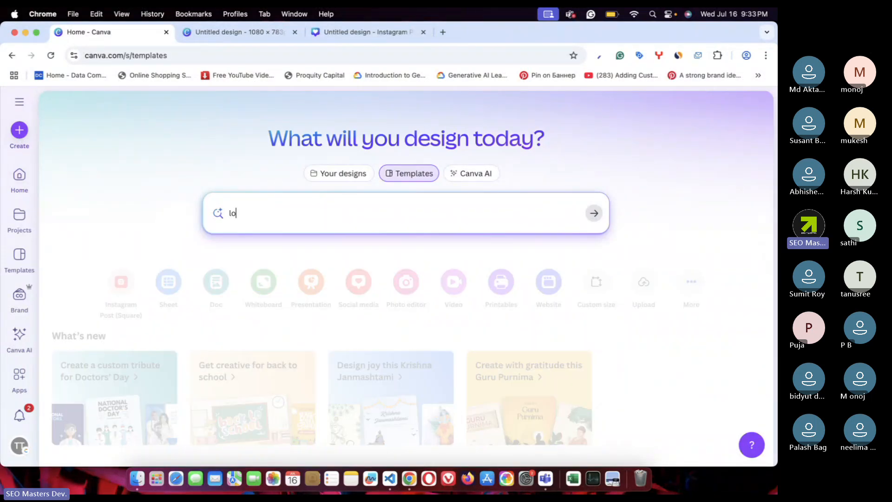
{"action": "key", "text": "Return"}
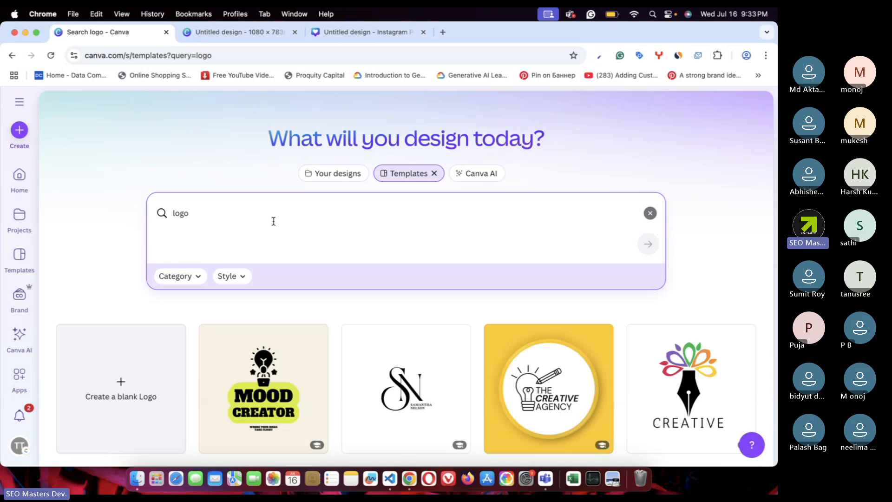
{"action": "scroll", "coordinate": [274, 220], "scroll_direction": "down", "scroll_amount": 2}
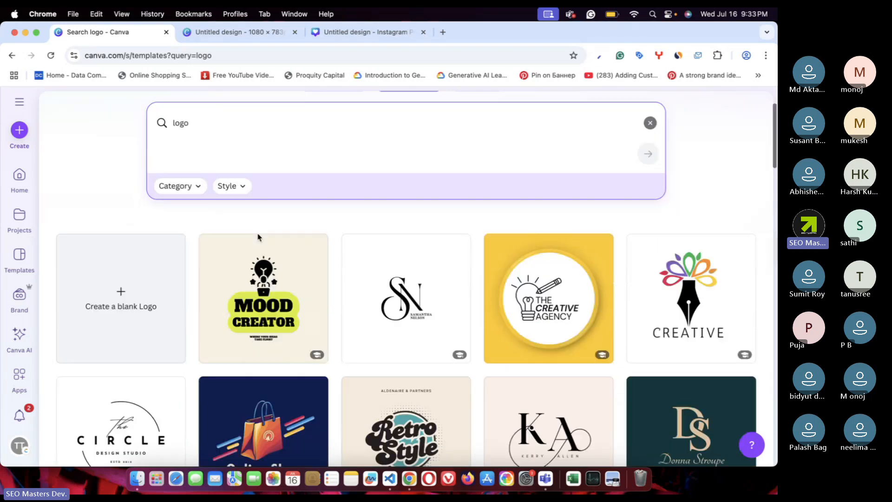
- Create a blank Logo design, check its download settings, then close that design tab
{"action": "left_click", "coordinate": [119, 300]}
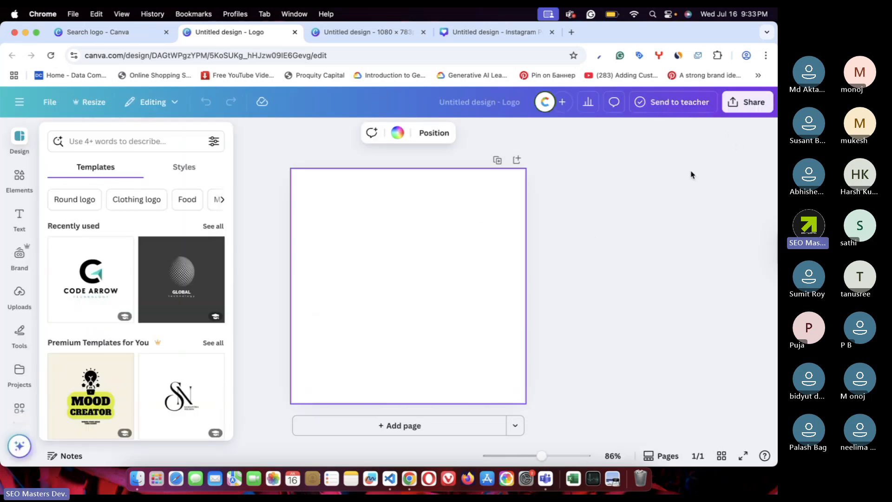
{"action": "left_click", "coordinate": [750, 102]}
{"action": "left_click", "coordinate": [585, 326]}
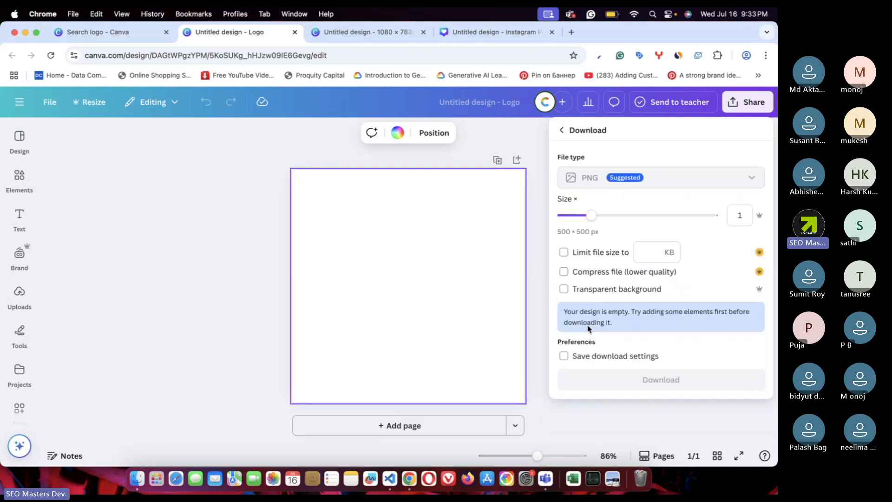
{"action": "left_click", "coordinate": [434, 284]}
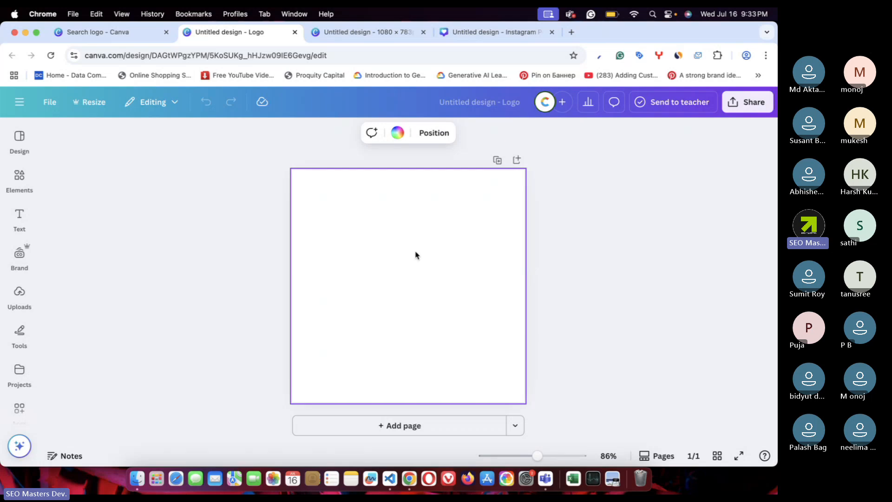
{"action": "left_click", "coordinate": [295, 32]}
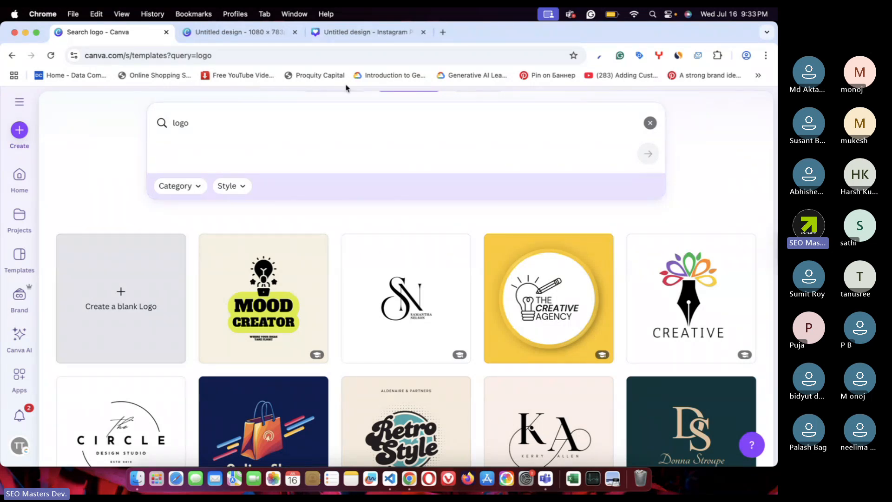
- Check the upscaled result in the 1080 × 783 design and close the upscaler without replacing the image
{"action": "left_click", "coordinate": [261, 32]}
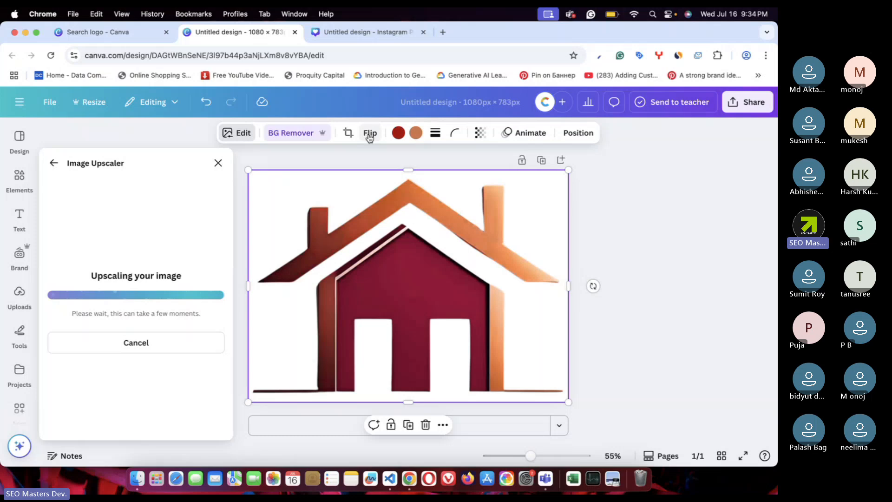
{"action": "left_click", "coordinate": [320, 37]}
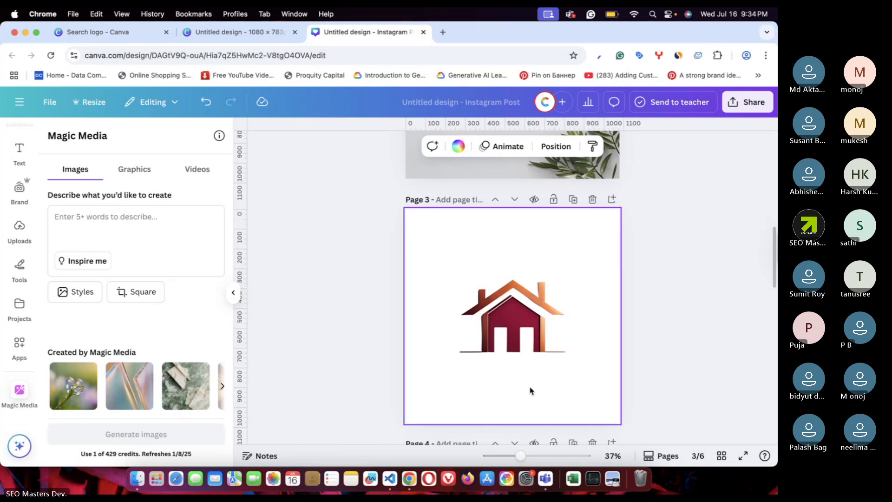
{"action": "left_click", "coordinate": [515, 321]}
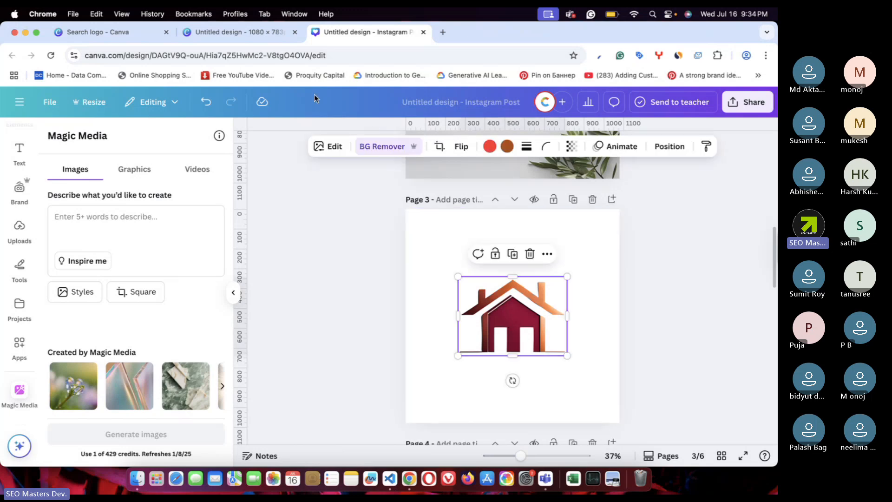
{"action": "left_click", "coordinate": [239, 31]}
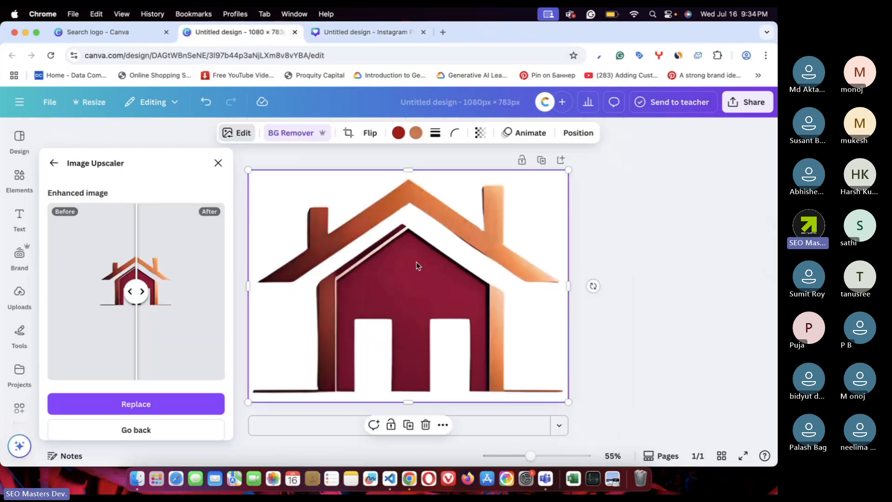
{"action": "key", "text": "Escape"}
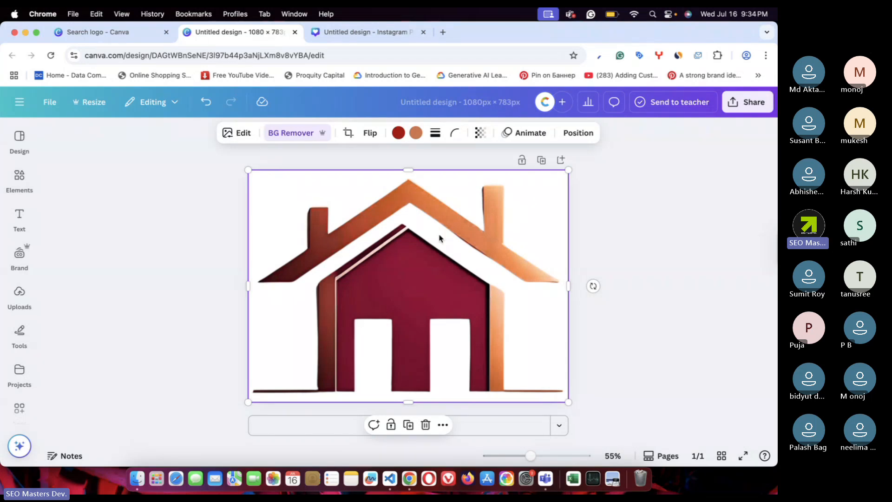
{"action": "left_click", "coordinate": [318, 32]}
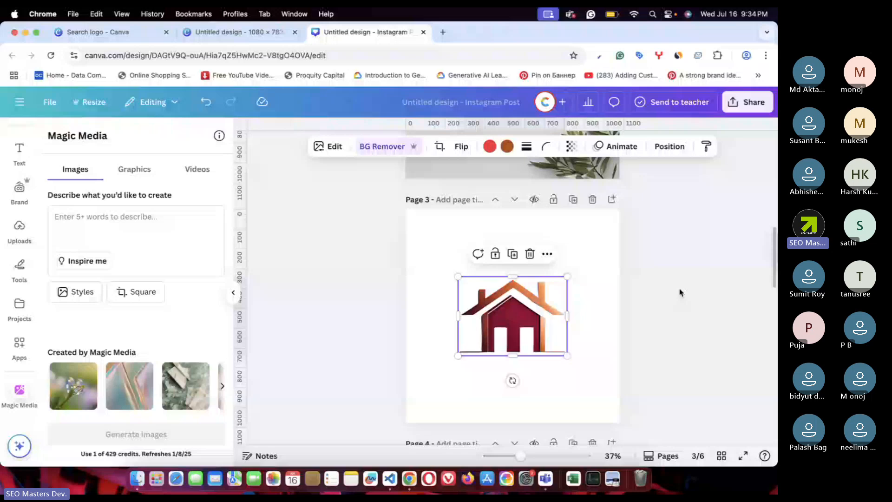
- Download Page 3 alone as a PNG at the maximum 3,375 × 3,375 px size
{"action": "left_click", "coordinate": [475, 231]}
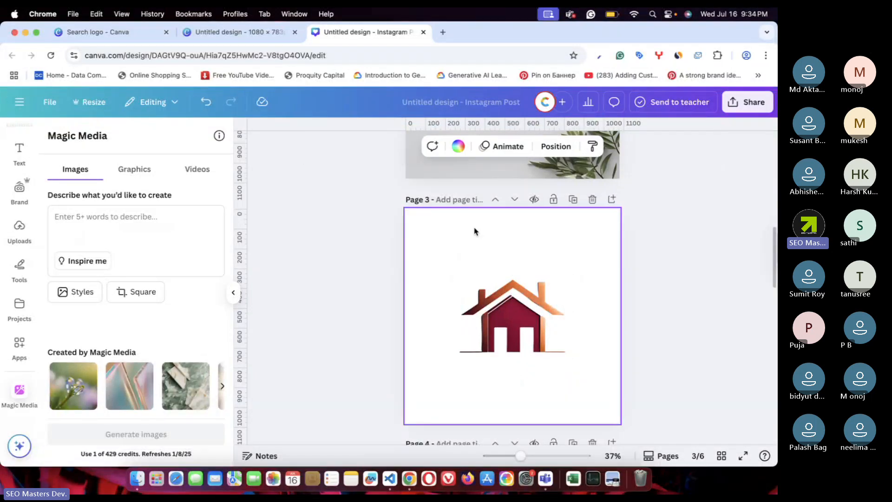
{"action": "left_click", "coordinate": [763, 105]}
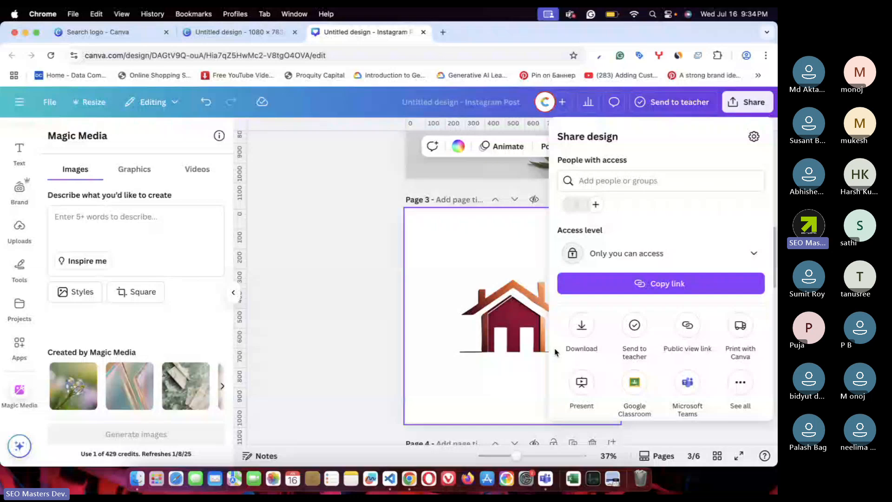
{"action": "left_click", "coordinate": [579, 328]}
{"action": "left_click_drag", "start_coordinate": [590, 215], "coordinate": [709, 215]}
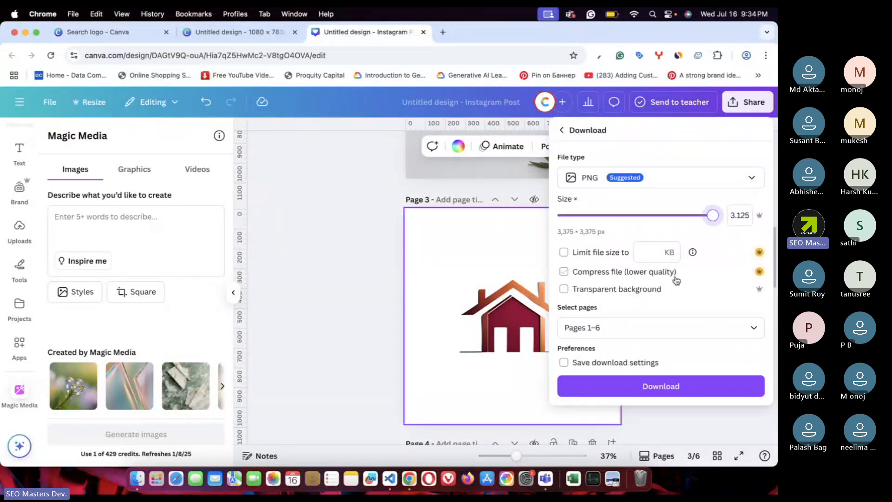
{"action": "left_click", "coordinate": [608, 328]}
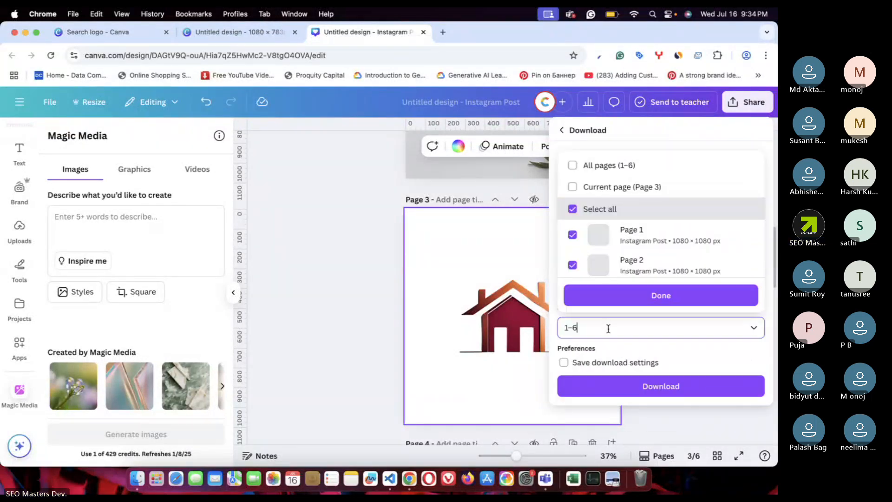
{"action": "left_click", "coordinate": [603, 186]}
{"action": "left_click", "coordinate": [661, 295]}
{"action": "left_click", "coordinate": [660, 386]}
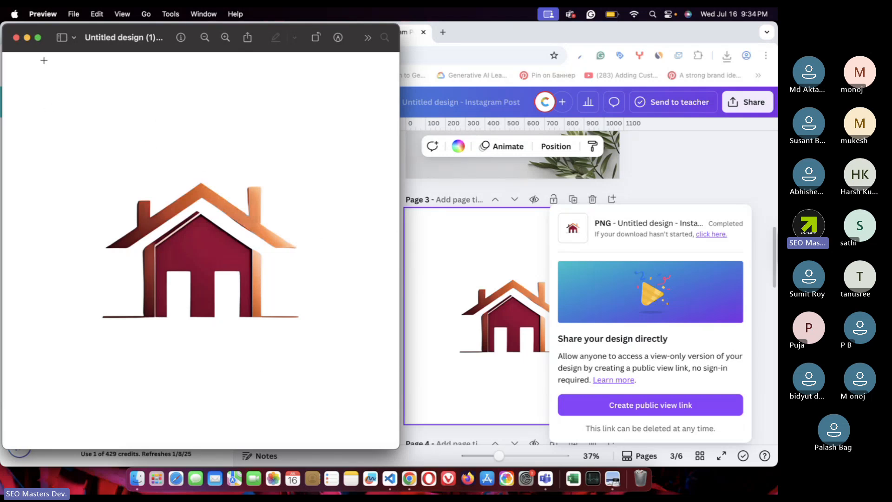
- Close Preview and fill Page 3's background with the beige colour taken from the logo photo
{"action": "left_click", "coordinate": [15, 37]}
{"action": "left_click", "coordinate": [497, 316]}
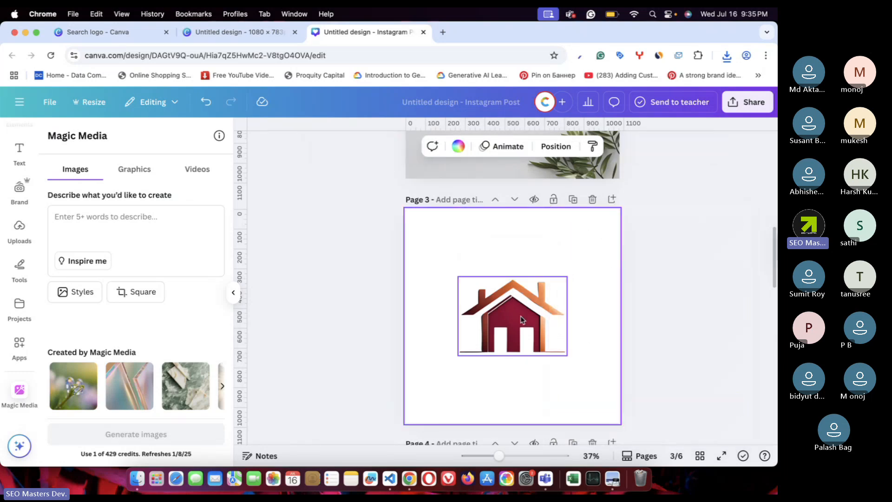
{"action": "left_click", "coordinate": [524, 226]}
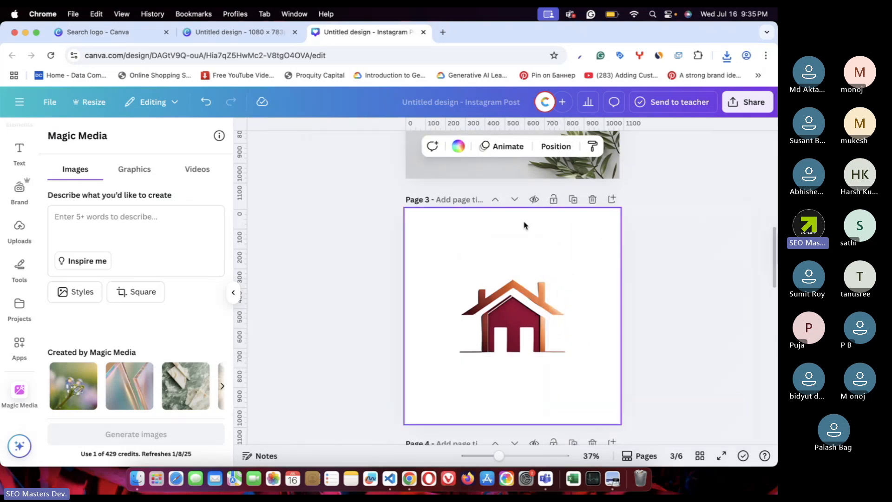
{"action": "left_click", "coordinate": [457, 147]}
{"action": "left_click", "coordinate": [84, 319]}
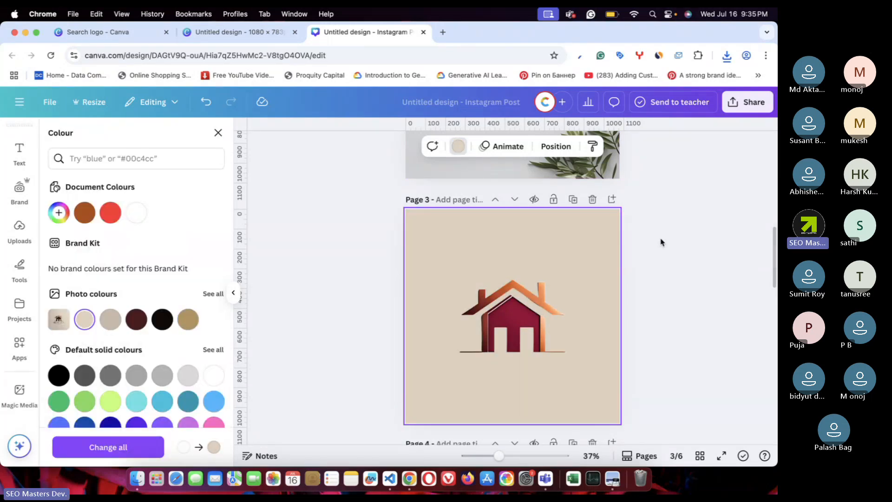
{"action": "left_click", "coordinate": [662, 242]}
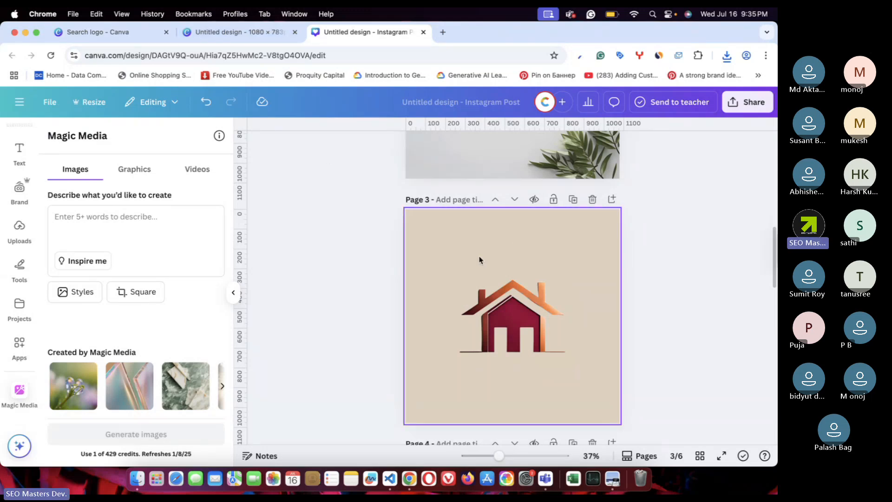
{"action": "left_click", "coordinate": [238, 32]}
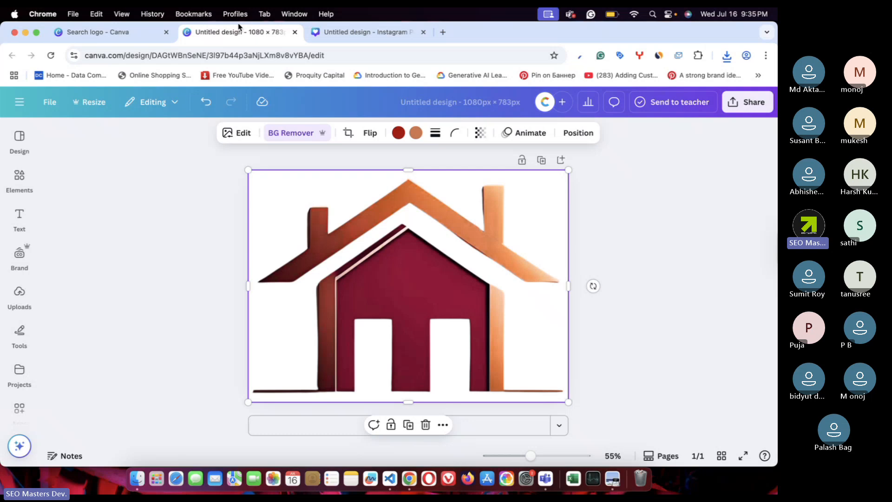
- Reopen the previously downloaded logo PNG to inspect it, then close it
{"action": "left_click", "coordinate": [616, 210]}
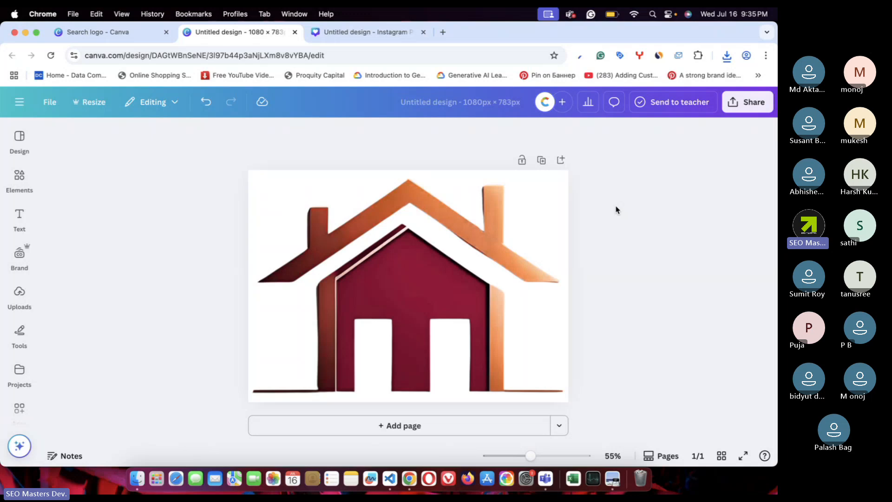
{"action": "left_click", "coordinate": [422, 288]}
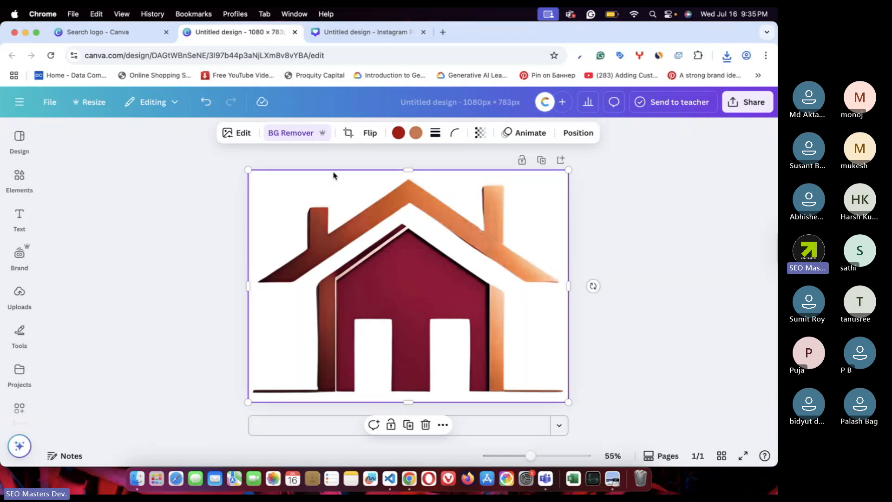
{"action": "left_click", "coordinate": [620, 103]}
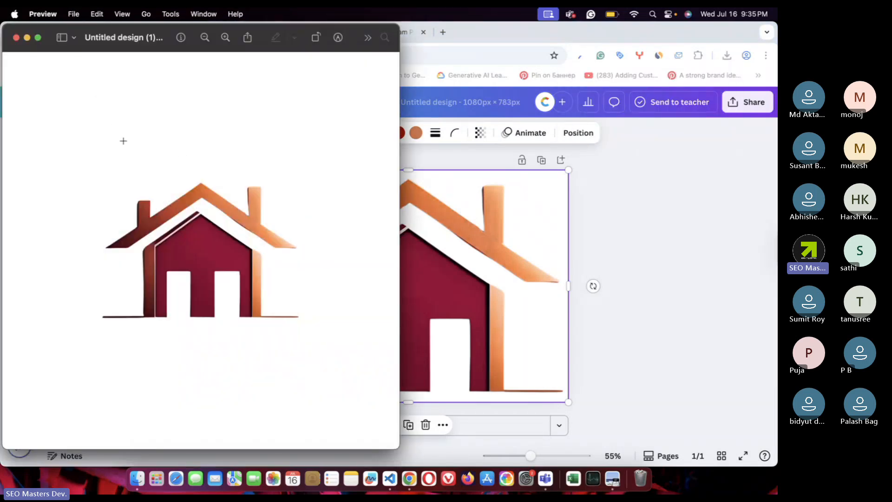
{"action": "left_click", "coordinate": [16, 38]}
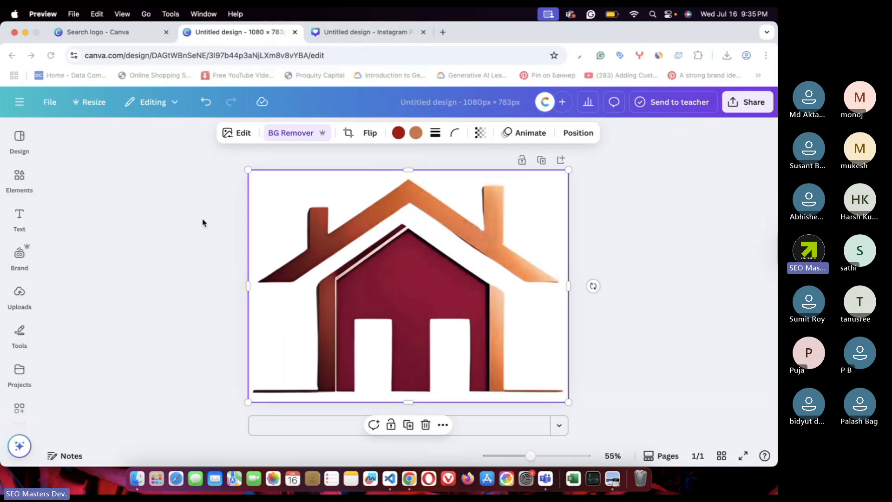
- Download the 1080 × 783 logo as a transparent-background PNG and open it from Chrome's downloads
{"action": "left_click", "coordinate": [750, 108]}
{"action": "left_click", "coordinate": [582, 326]}
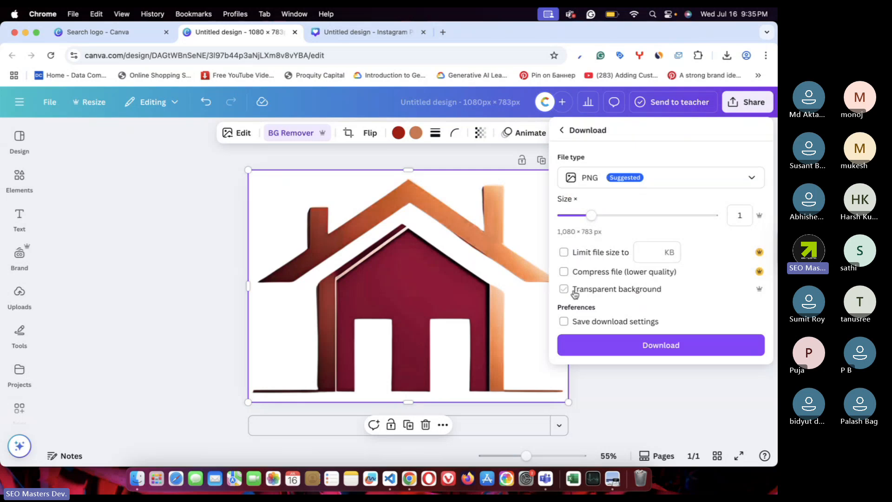
{"action": "left_click", "coordinate": [628, 293]}
{"action": "left_click", "coordinate": [659, 345]}
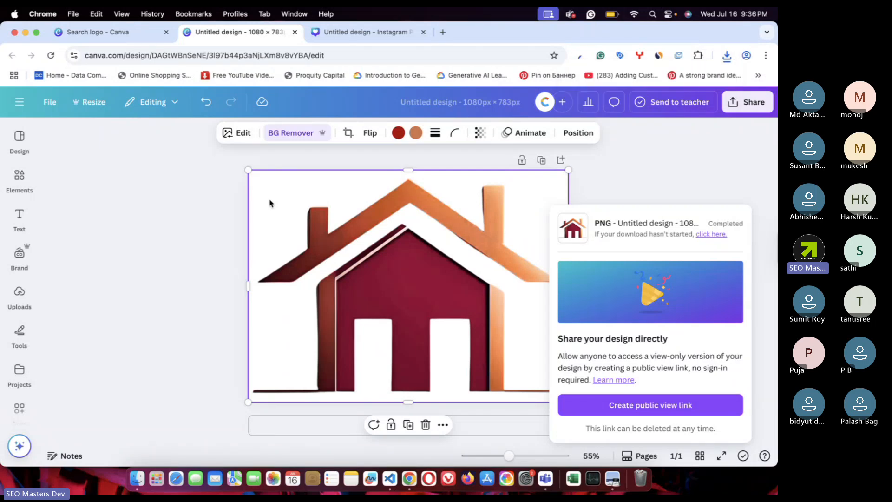
{"action": "left_click", "coordinate": [726, 56]}
{"action": "left_click", "coordinate": [605, 105]}
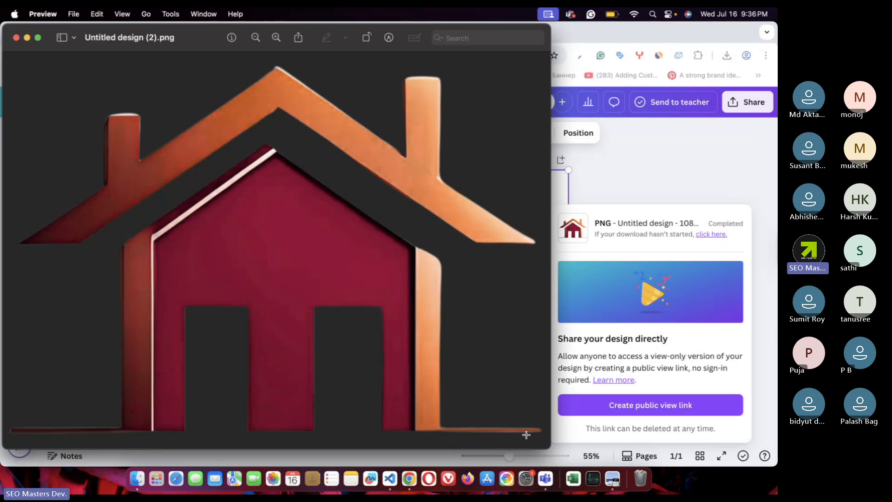
- Close the transparent logo preview and the Search logo and Instagram Post tabs
{"action": "left_click_drag", "start_coordinate": [549, 448], "coordinate": [377, 275]}
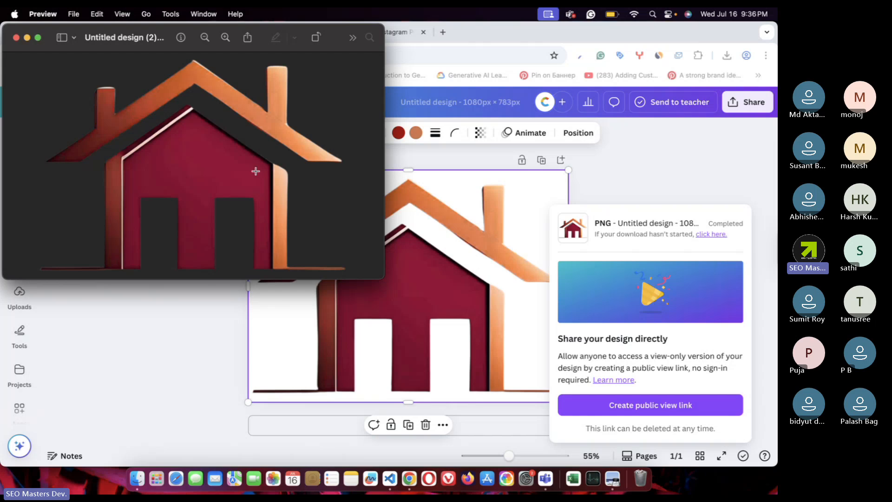
{"action": "key", "text": "super+w"}
{"action": "left_click", "coordinate": [183, 213]}
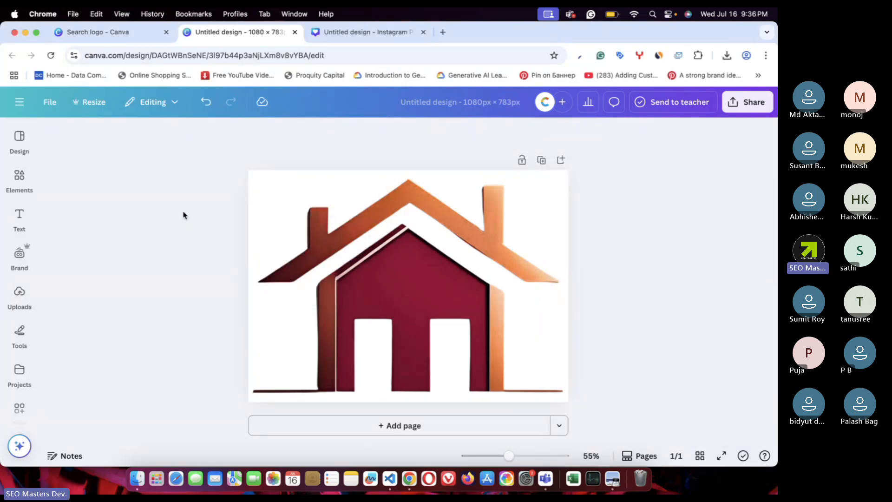
{"action": "left_click", "coordinate": [398, 265]}
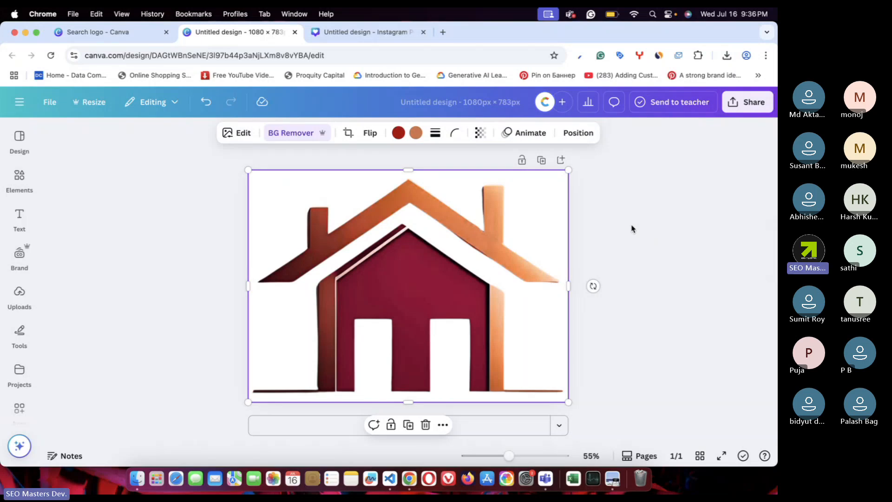
{"action": "left_click", "coordinate": [166, 32]}
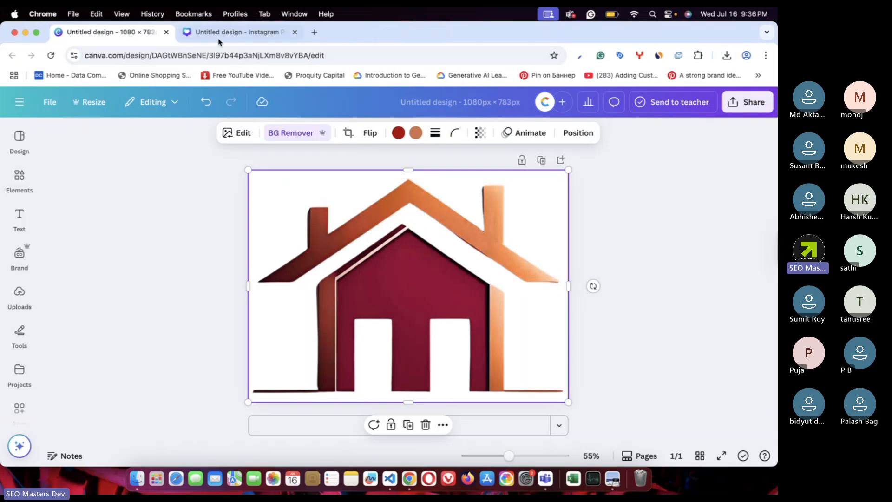
{"action": "left_click", "coordinate": [296, 35]}
- Search Google for 'google ai studio' in a new tab and start a new AI Studio chat prompt
{"action": "left_click", "coordinate": [186, 32]}
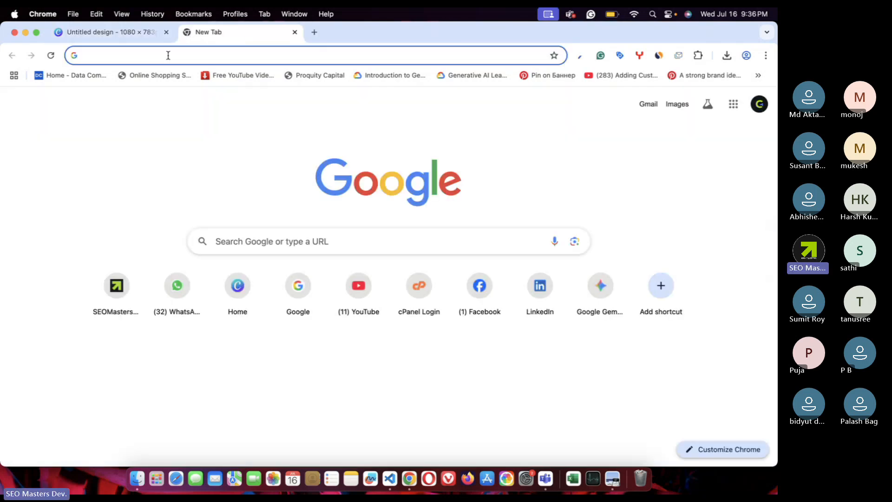
{"action": "type", "text": "goog"}
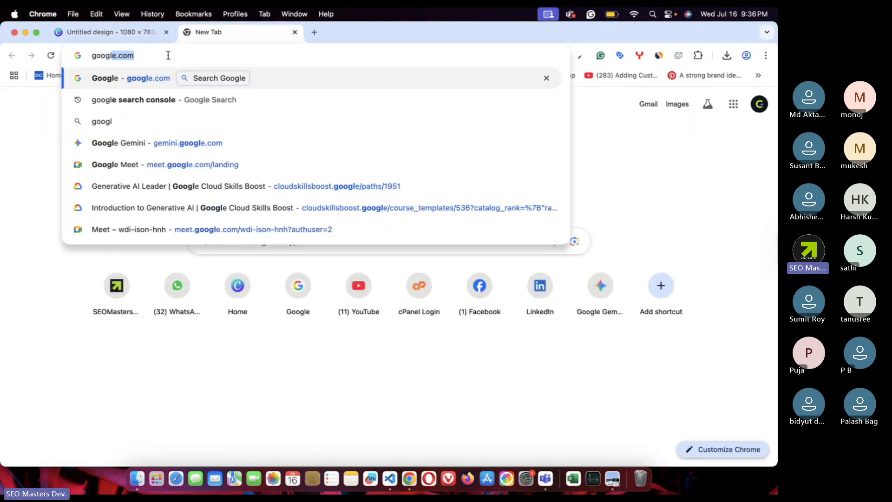
{"action": "type", "text": "le ai studio"}
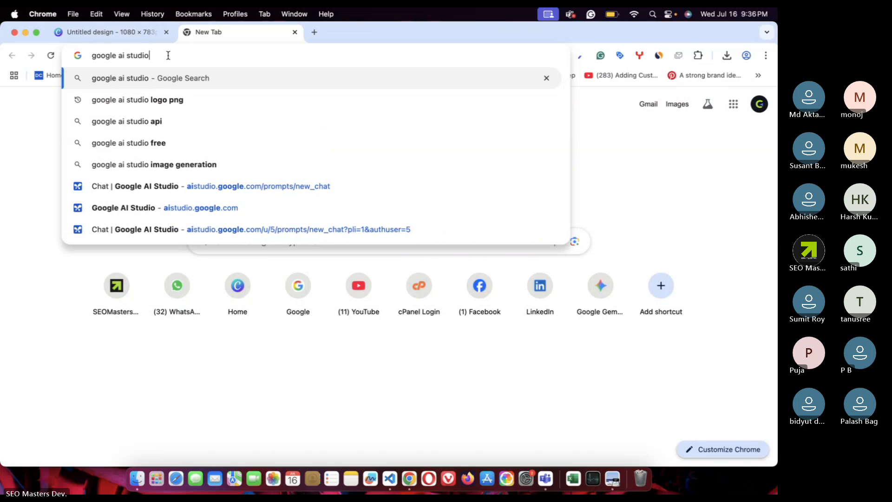
{"action": "key", "text": "Return"}
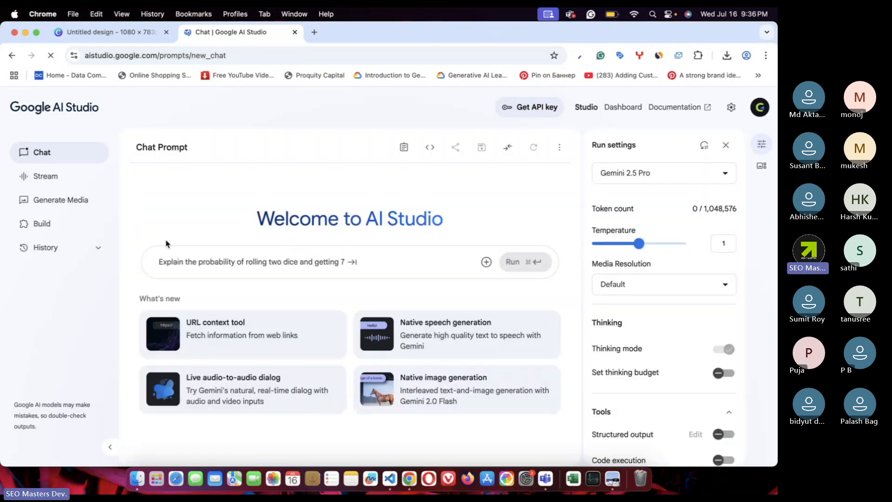
{"action": "left_click", "coordinate": [189, 263]}
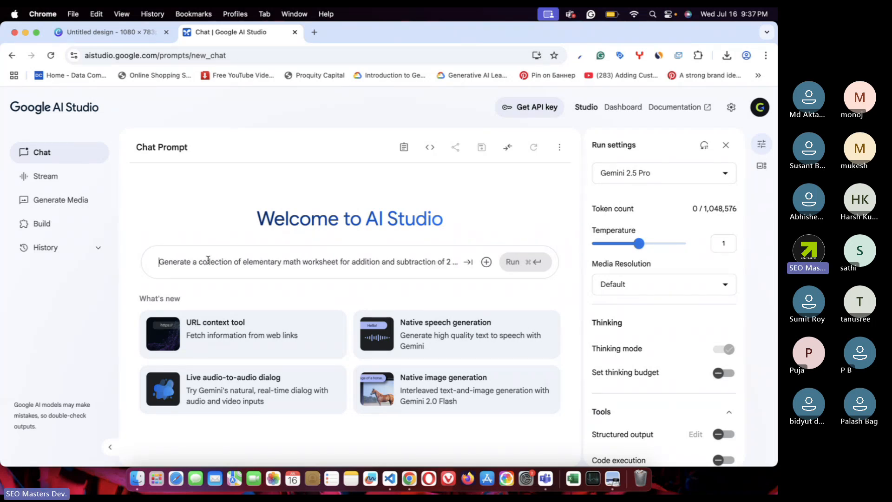
- Type that the brand 'Priyolata Realty' is a real estate agency
{"action": "type", "text": "My brand"}
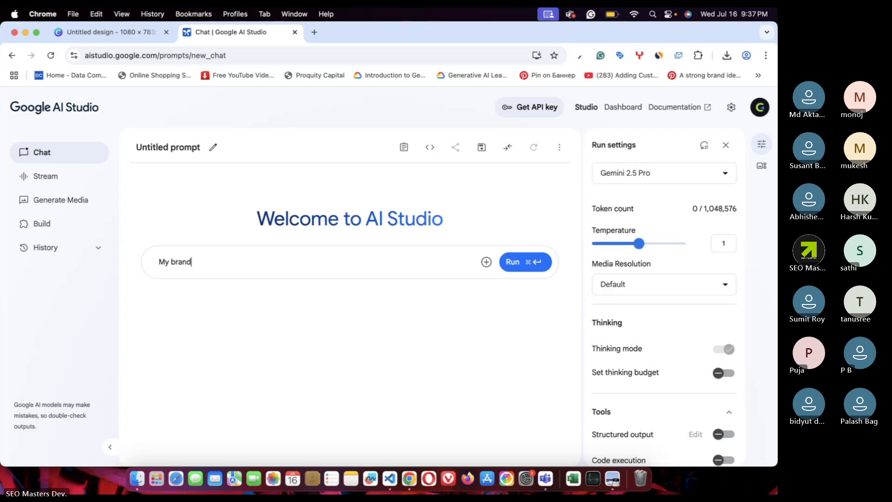
{"action": "type", "text": " name is \"Priyolata Ee"}
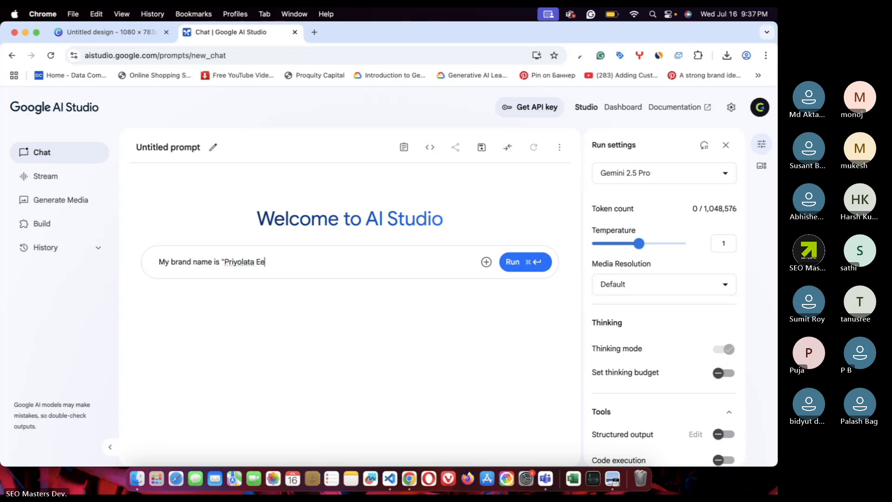
{"action": "type", "text": "alt"}
{"action": "key", "text": "BackSpace"}
{"action": "key", "text": "BackSpace"}
{"action": "key", "text": "BackSpace"}
{"action": "key", "text": "BackSpace"}
{"action": "key", "text": "BackSpace"}
{"action": "type", "text": "Realty"}
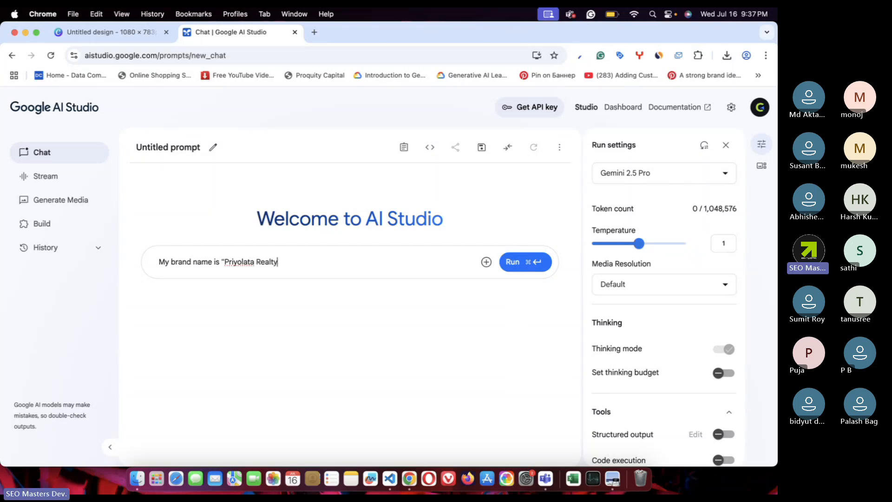
{"action": "type", "text": "\" and its a real estate agency."}
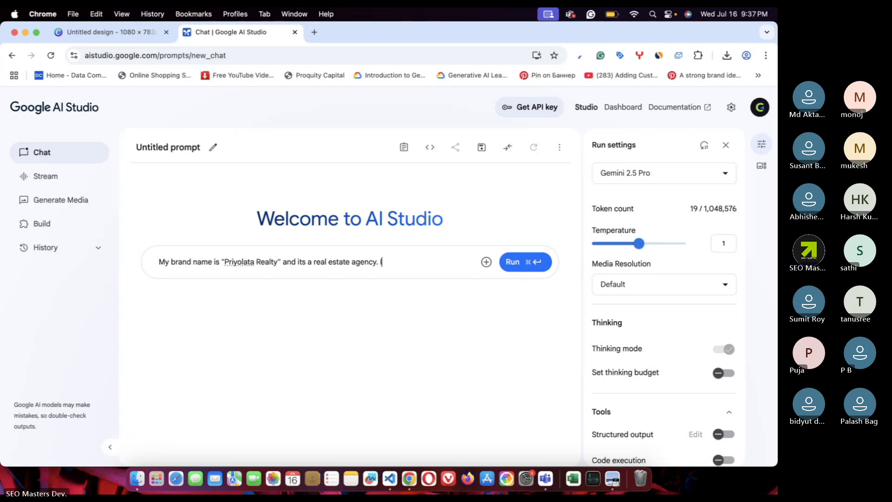
{"action": "type", "text": " It"}
{"action": "type", "text": " p"}
{"action": "type", "text": "r"}
- Add that it works in residential and commercial projects, selling flats, bungalows, duplexes and triplexes
{"action": "key", "text": "BackSpace"}
{"action": "key", "text": "BackSpace"}
{"action": "type", "text": "wo"}
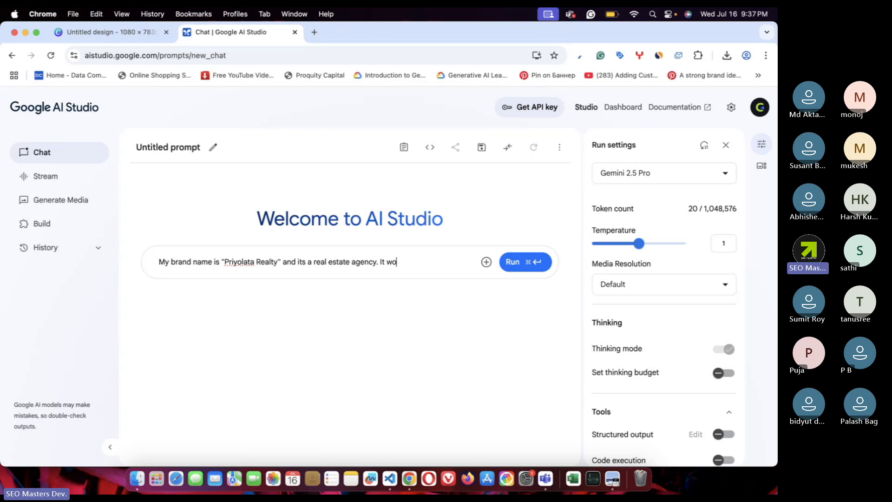
{"action": "type", "text": "rks in residen"}
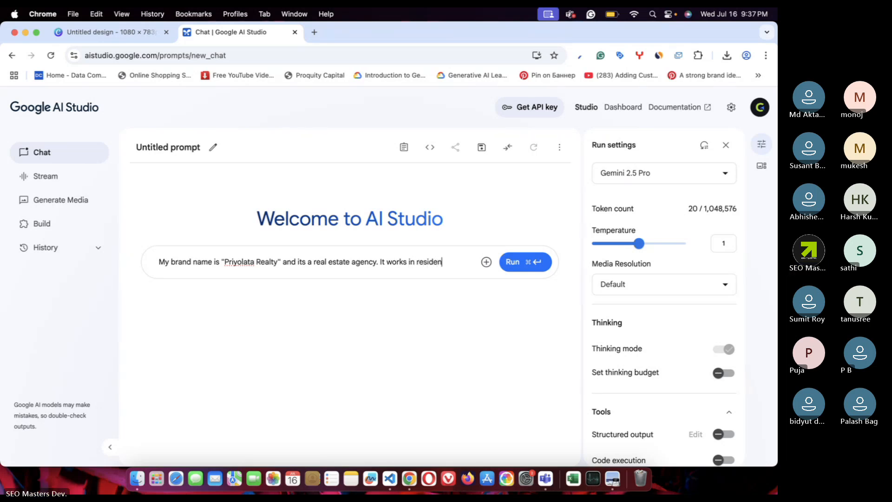
{"action": "type", "text": "tial and comm"}
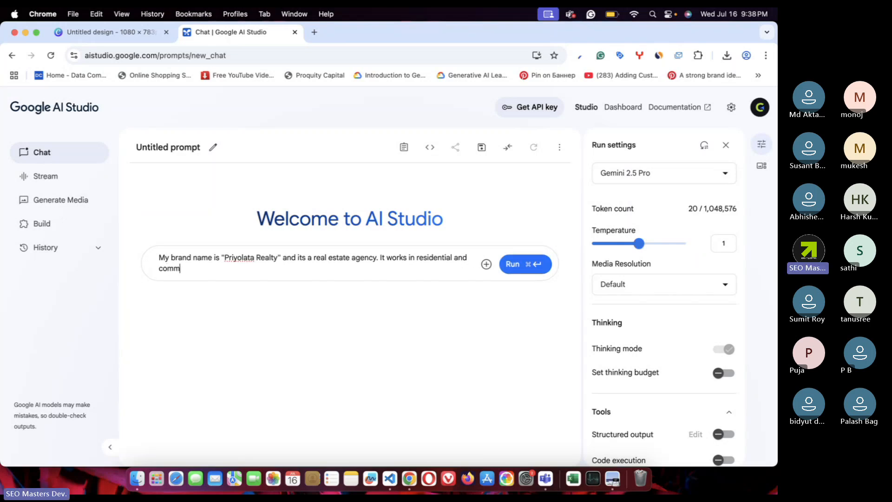
{"action": "type", "text": "ercial projects  Sell, Res"}
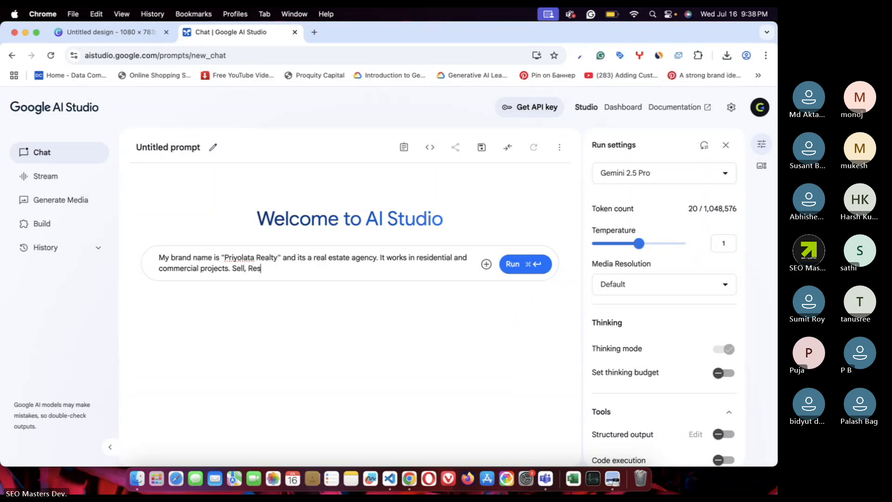
{"action": "type", "text": "ale, Rent"}
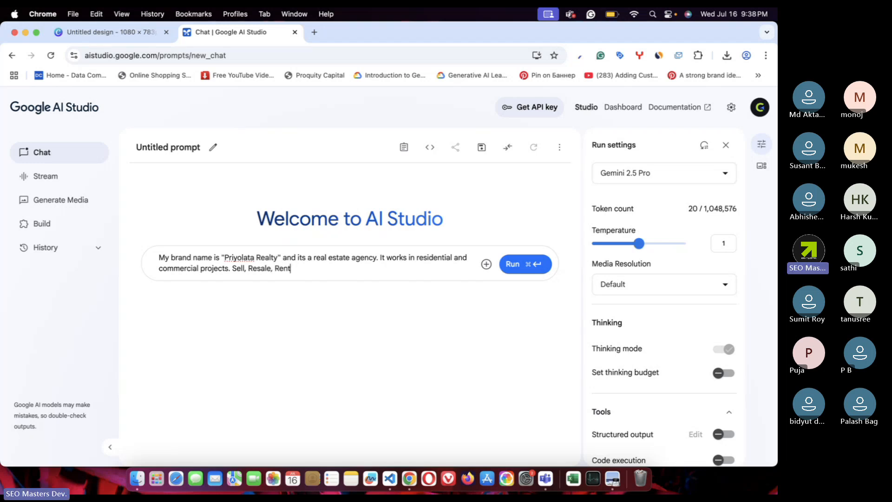
{"action": "key", "text": "BackSpace"}
{"action": "key", "text": "BackSpace"}
{"action": "key", "text": "BackSpace"}
{"action": "key", "text": "BackSpace"}
{"action": "key", "text": "BackSpace"}
{"action": "key", "text": "BackSpace"}
{"action": "key", "text": "BackSpace"}
{"action": "key", "text": "BackSpace"}
{"action": "key", "text": "BackSpace"}
{"action": "key", "text": "BackSpace"}
{"action": "key", "text": "BackSpace"}
{"action": "key", "text": "BackSpace"}
{"action": "key", "text": "BackSpace"}
{"action": "key", "text": "BackSpace"}
{"action": "key", "text": "BackSpace"}
{"action": "key", "text": "BackSpace"}
{"action": "key", "text": "BackSpace"}
{"action": "key", "text": "BackSpace"}
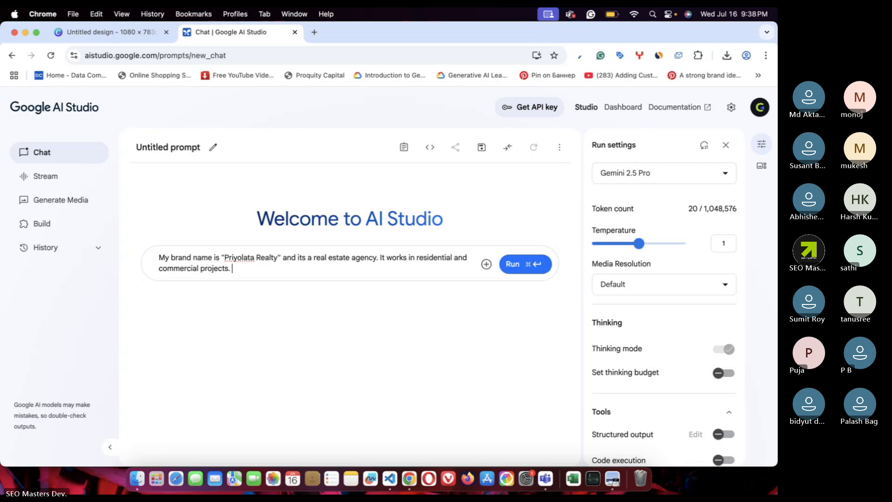
{"action": "type", "text": "I"}
{"action": "type", "text": "t sell"}
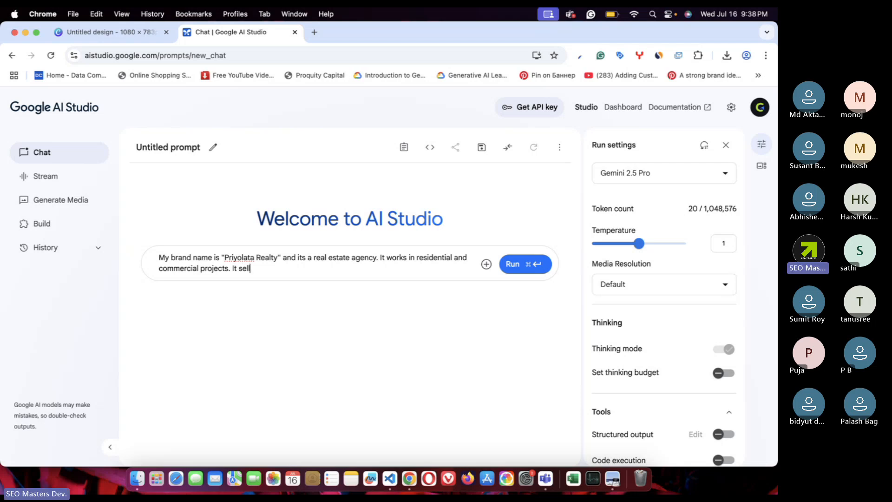
{"action": "type", "text": "s new projects like flat"}
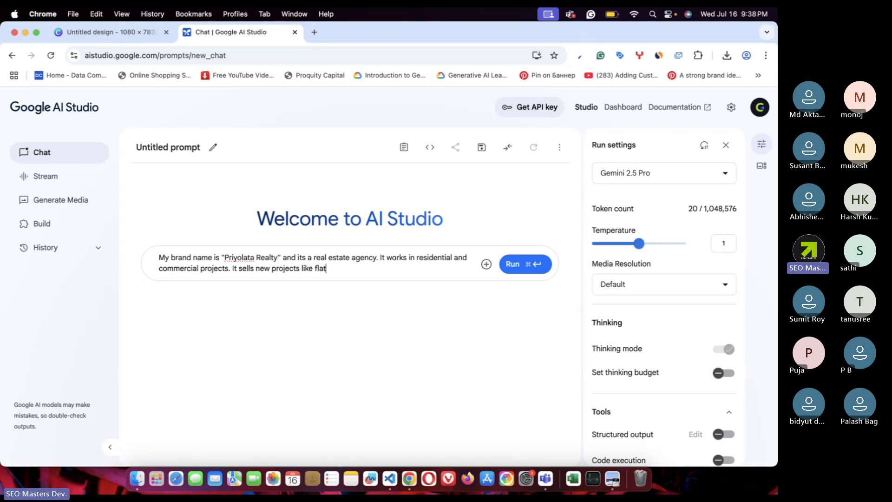
{"action": "type", "text": ", bunglo"}
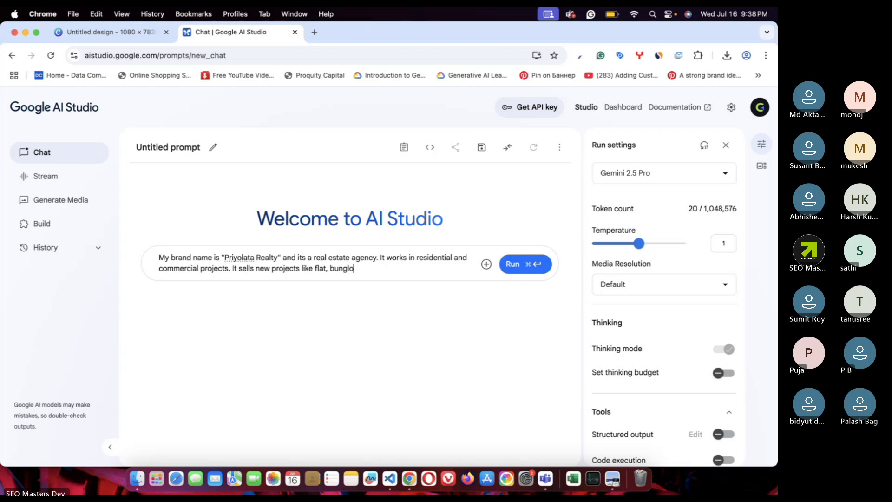
{"action": "type", "text": "w, duplex, triplex."}
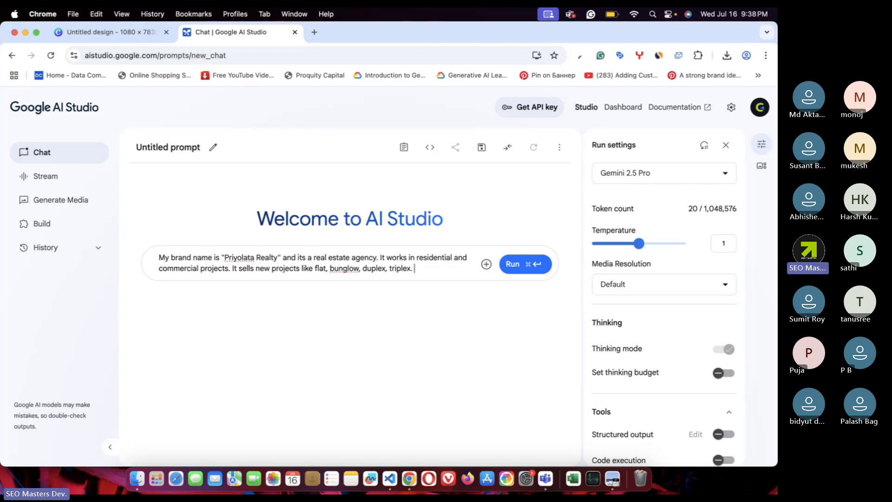
- Add 'in kolkata' after 'agency' and a sentence on own projects and selling tie-up builders' projects
{"action": "left_click", "coordinate": [381, 262]}
{"action": "type", "text": "agency in kolkata"}
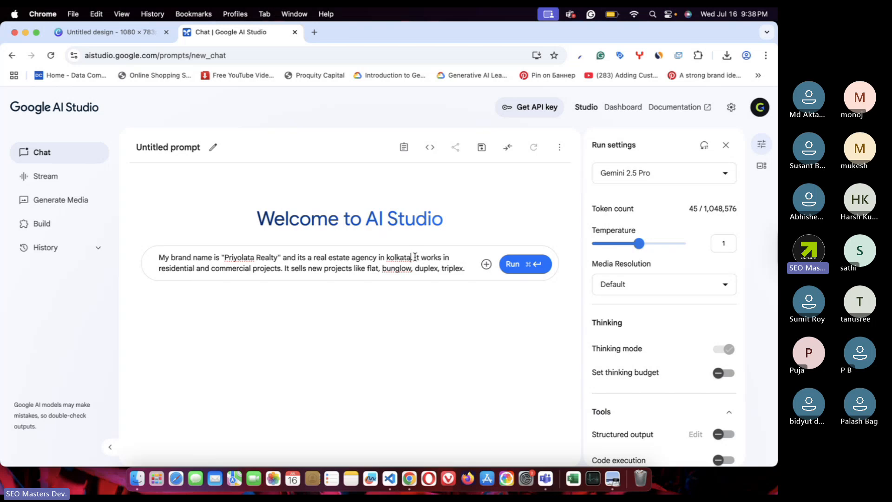
{"action": "type", "text": "It has its own"}
{"action": "type", "text": " projects "}
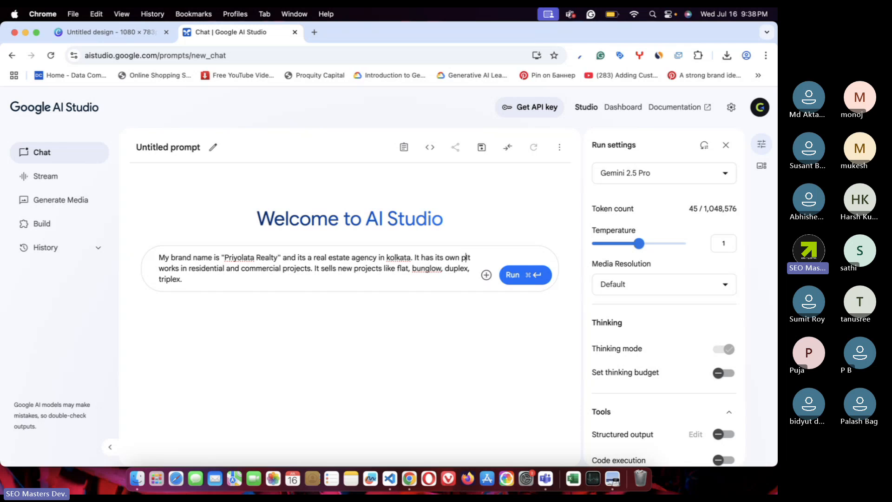
{"action": "type", "text": "and so"}
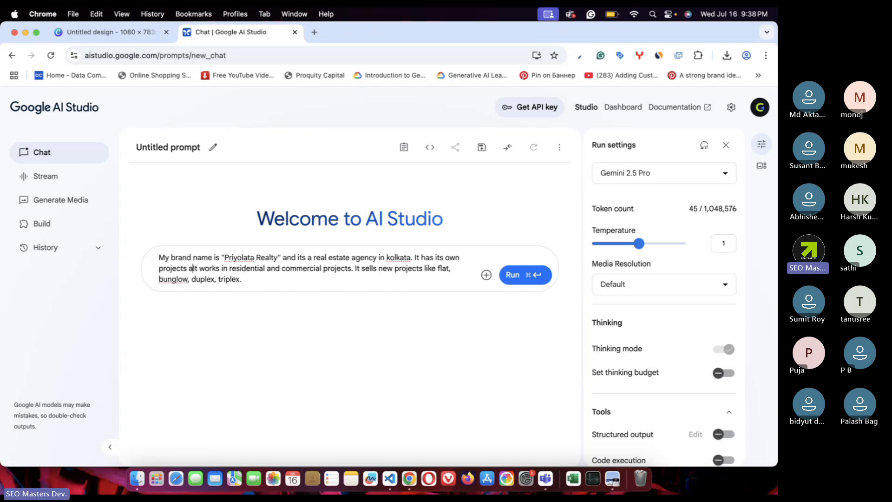
{"action": "type", "text": "metimes "}
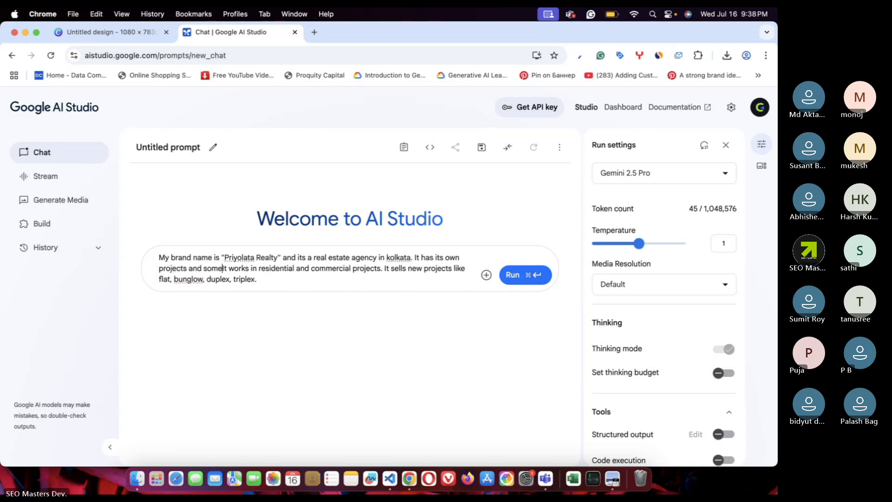
{"action": "type", "text": "it "}
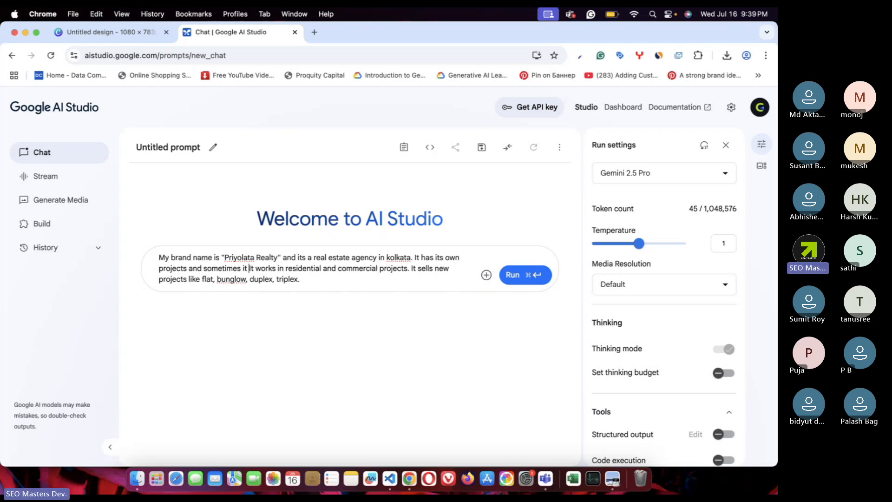
{"action": "type", "text": "has "}
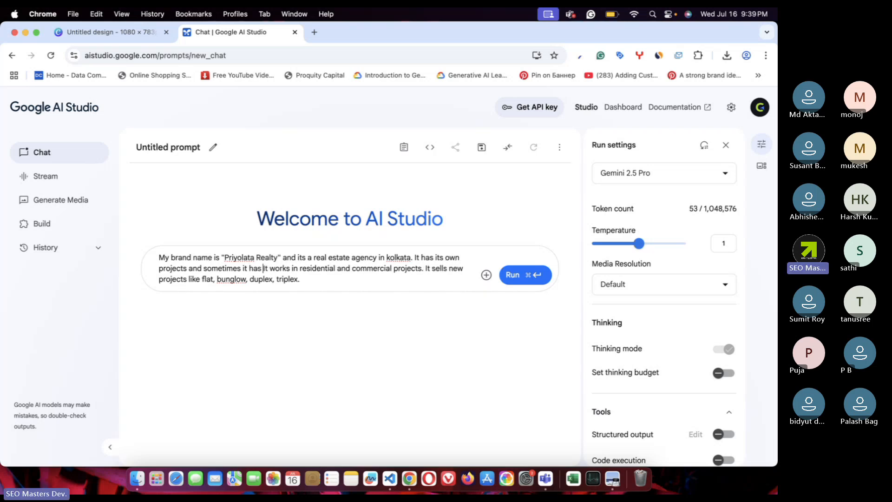
{"action": "type", "text": "tie"}
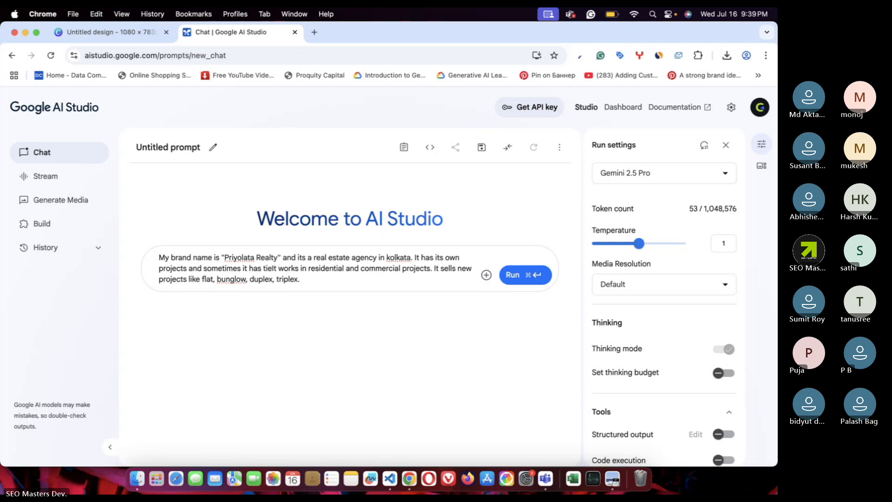
{"action": "type", "text": "ups with"}
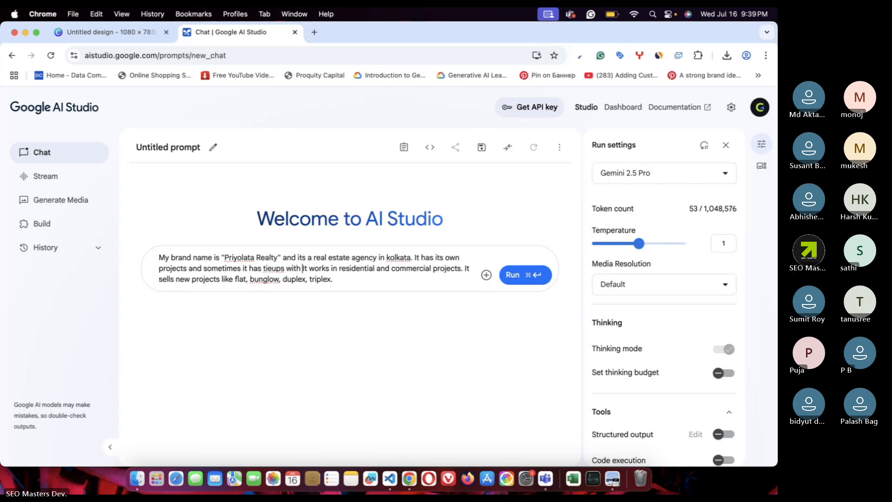
{"action": "type", "text": "other bu"}
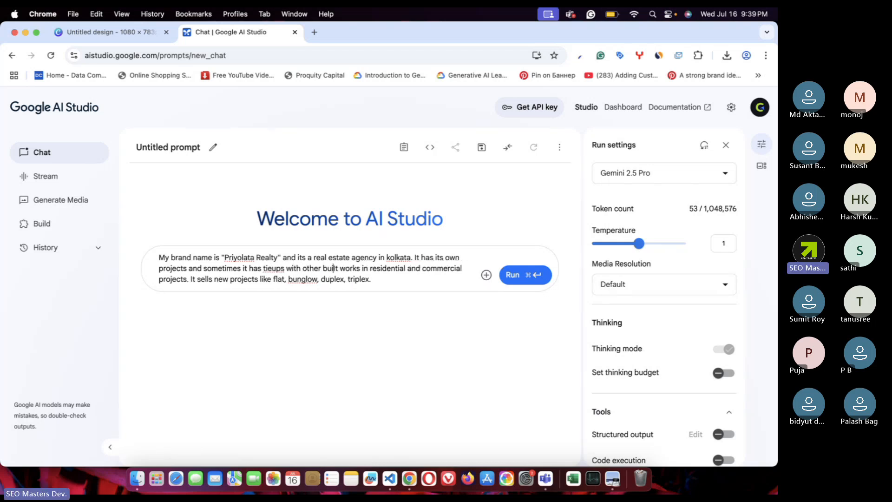
{"action": "type", "text": "ildres"}
{"action": "key", "text": "BackSpace"}
{"action": "key", "text": "BackSpace"}
{"action": "key", "text": "BackSpace"}
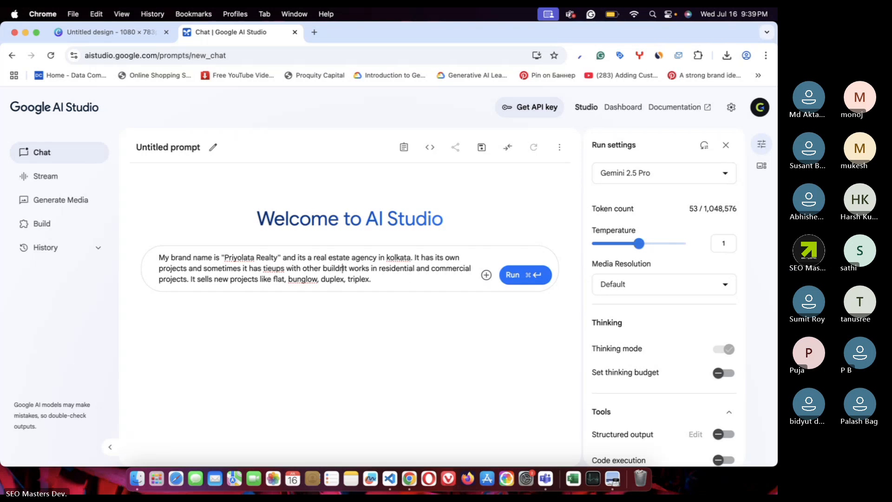
{"action": "type", "text": "ers an"}
{"action": "type", "text": "d"}
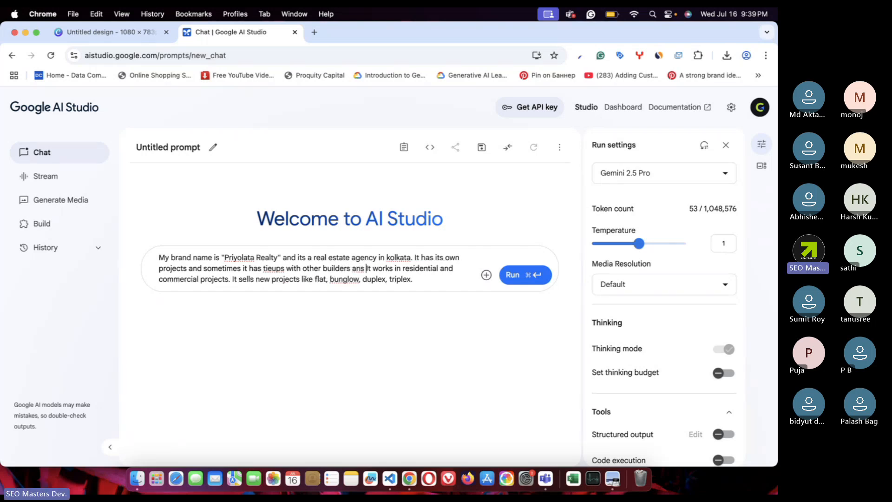
{"action": "type", "text": " sells thei"}
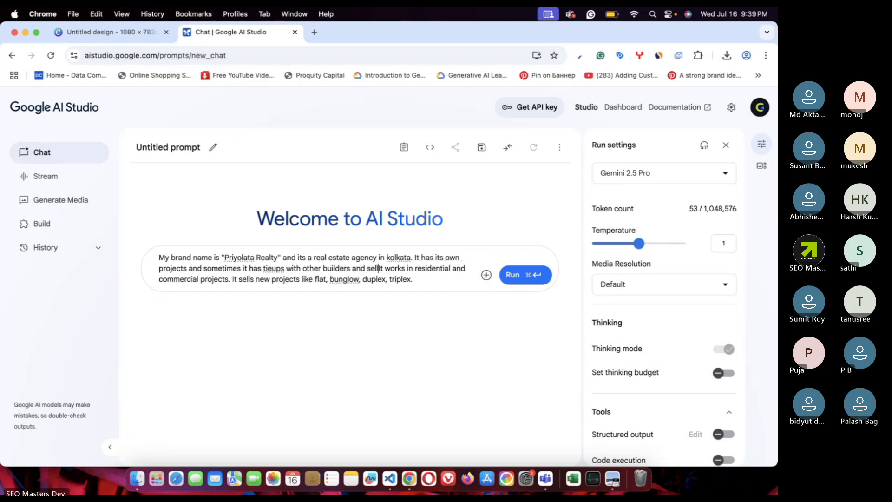
{"action": "type", "text": "r "}
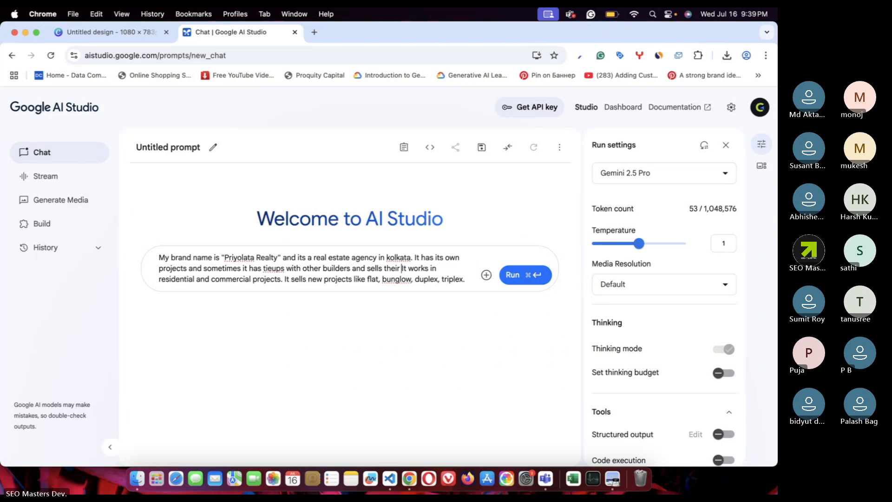
{"action": "type", "text": "projects as well."}
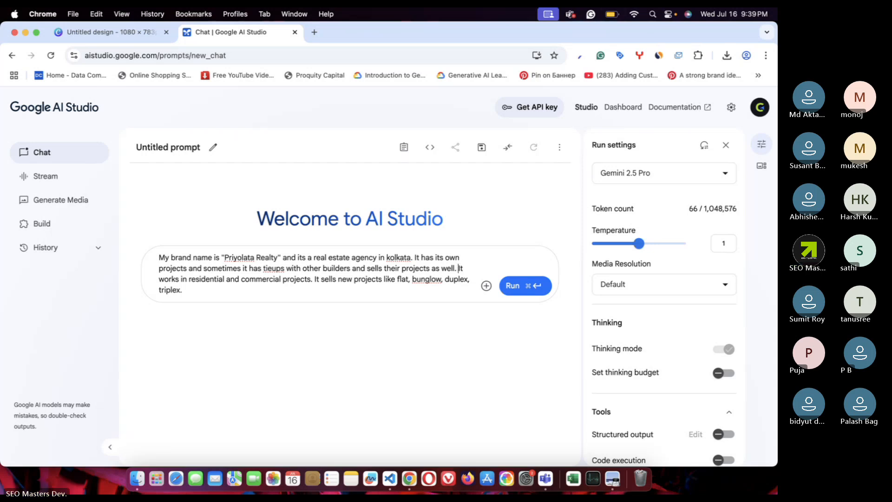
- Start a new contact paragraph with the agency's phone number and e-mail address
{"action": "left_click", "coordinate": [267, 290]}
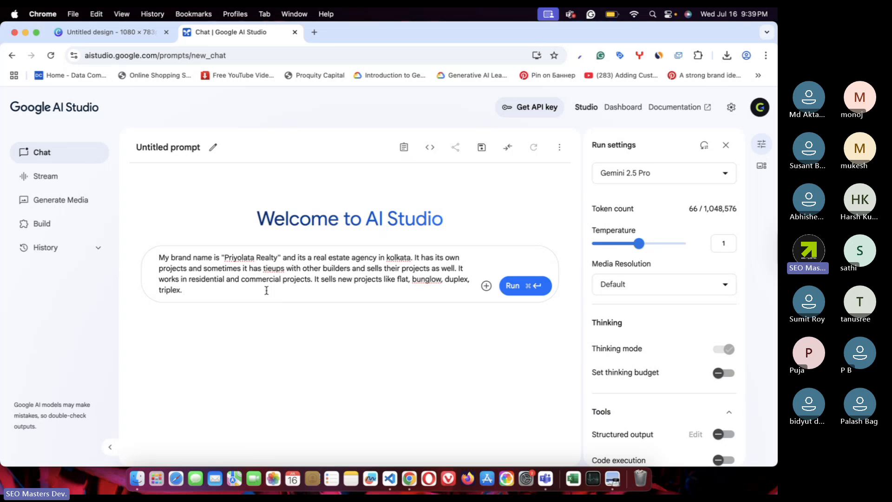
{"action": "key", "text": "Return"}
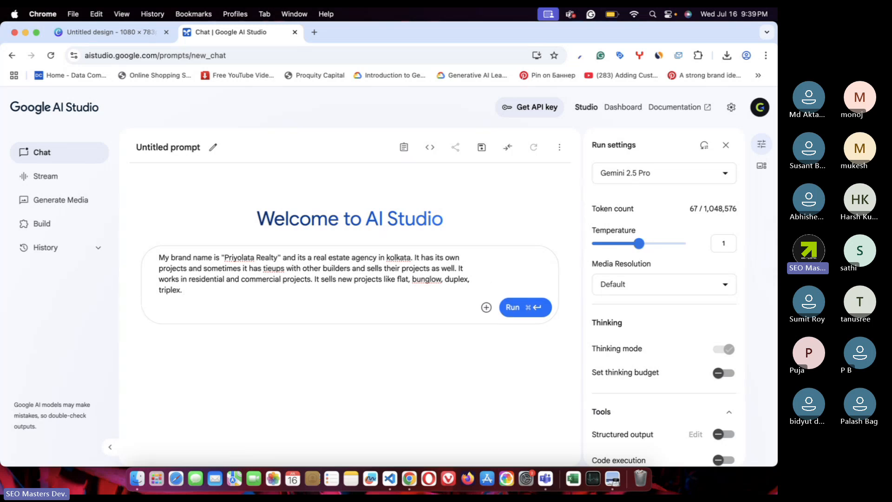
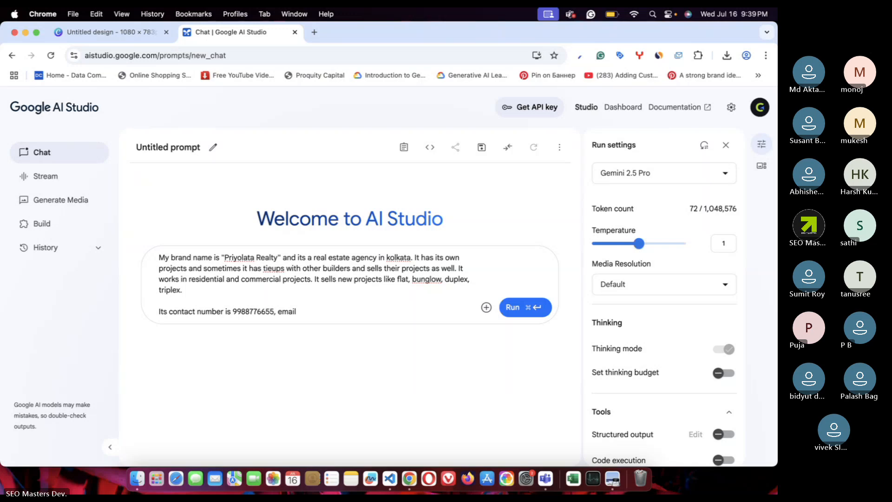
{"action": "key", "text": "BackSpace"}
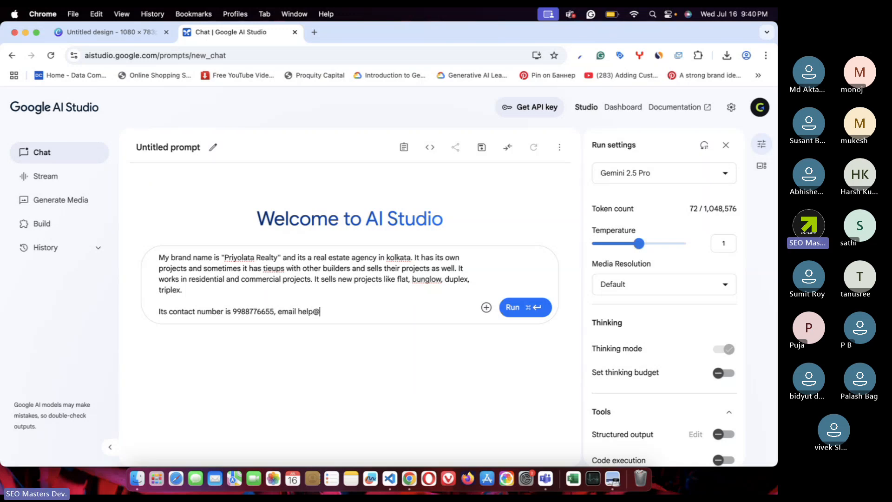
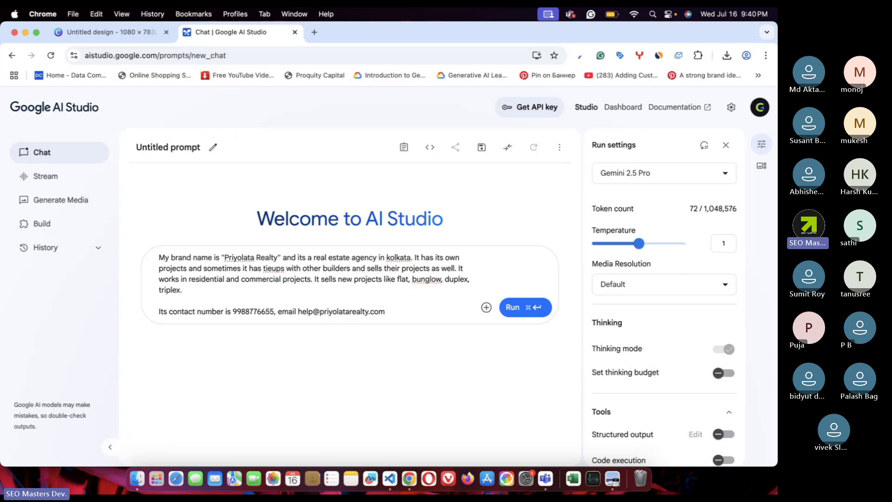
- Change the e-mail's local part to 'info' and append the agency's postal address
{"action": "left_click", "coordinate": [312, 312]}
{"action": "key", "text": "BackSpace"}
{"action": "key", "text": "BackSpace"}
{"action": "key", "text": "BackSpace"}
{"action": "key", "text": "BackSpace"}
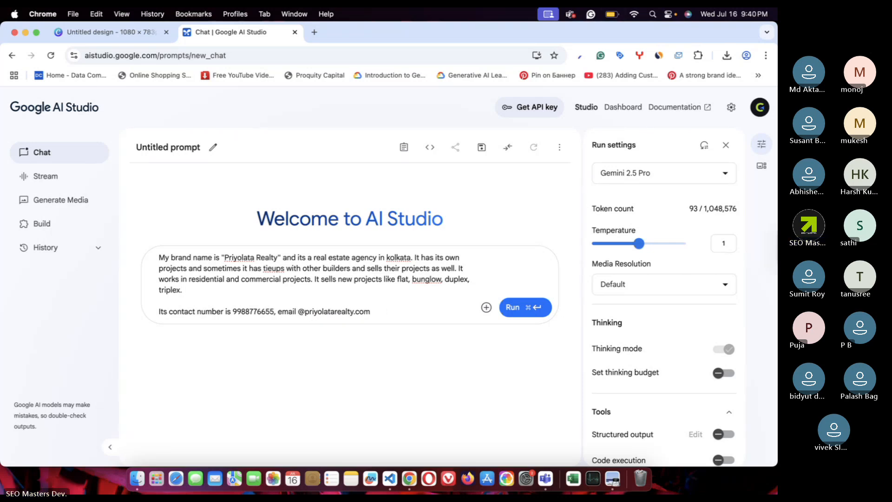
{"action": "type", "text": "in"}
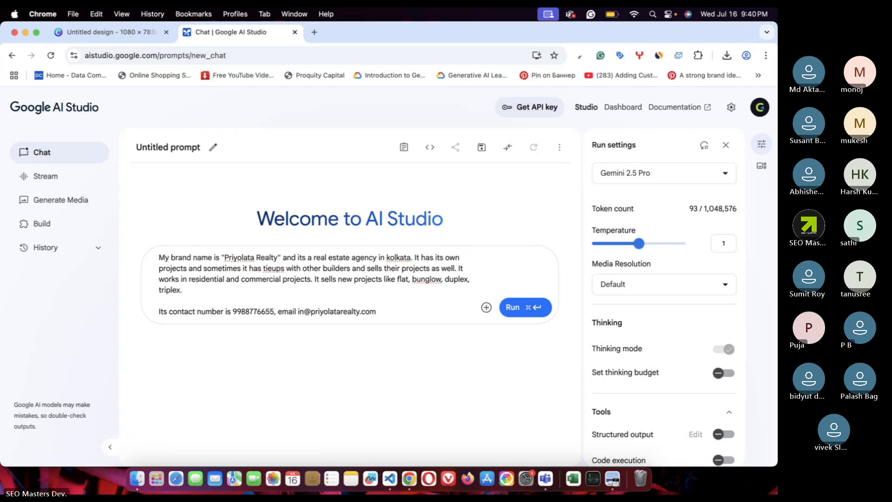
{"action": "type", "text": "fo"}
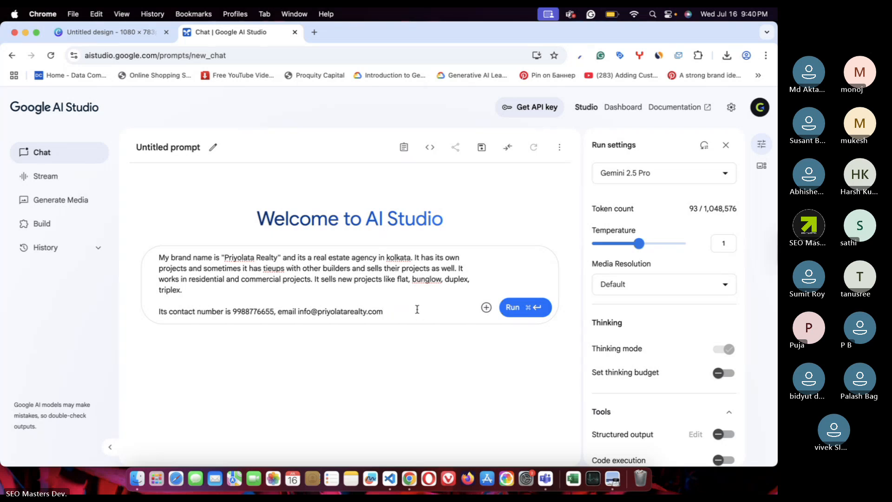
{"action": "type", "text": ", addres"}
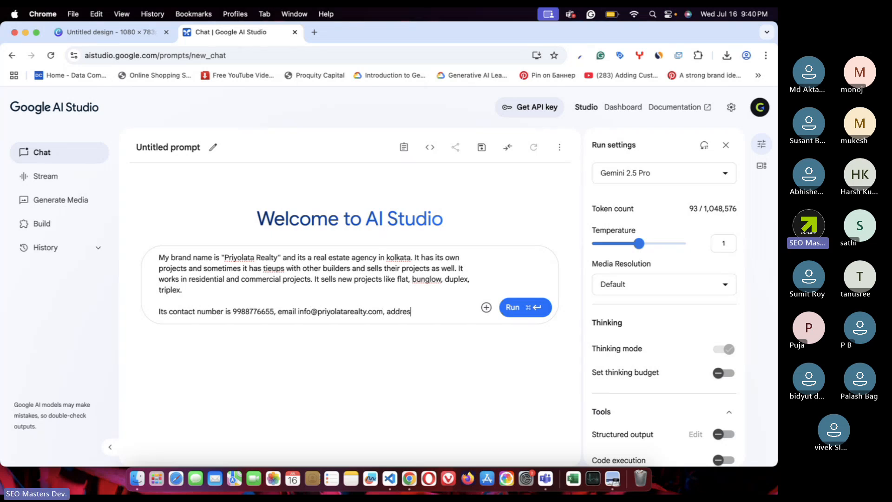
{"action": "type", "text": "s: how"}
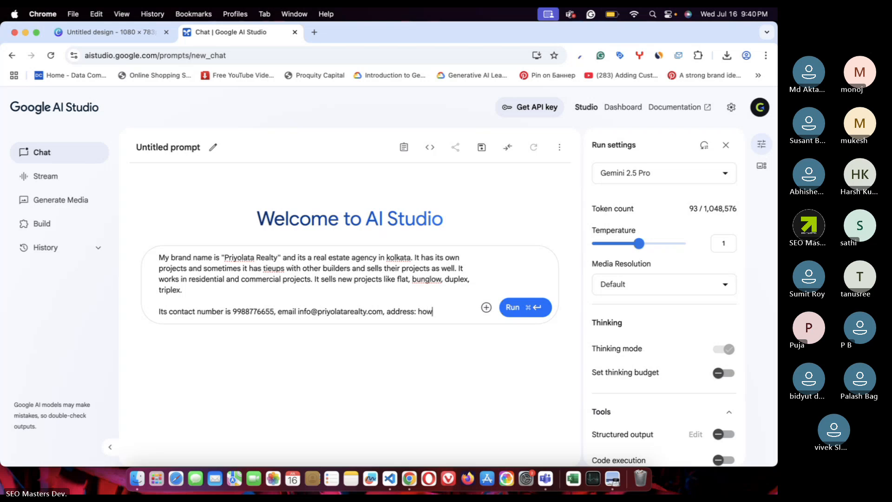
{"action": "type", "text": "rah, kolkata-7"}
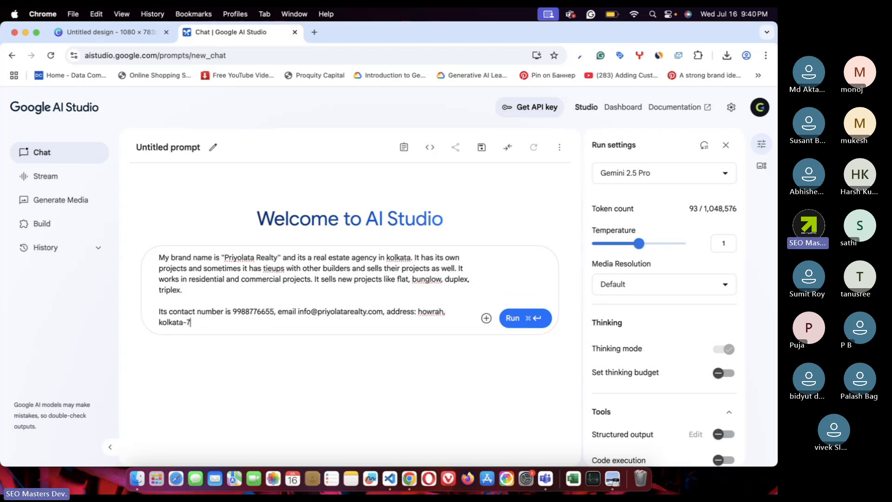
{"action": "type", "text": "00091."}
{"action": "key", "text": "Up"}
{"action": "key", "text": "Up"}
{"action": "key", "text": "super+shift+Up"}
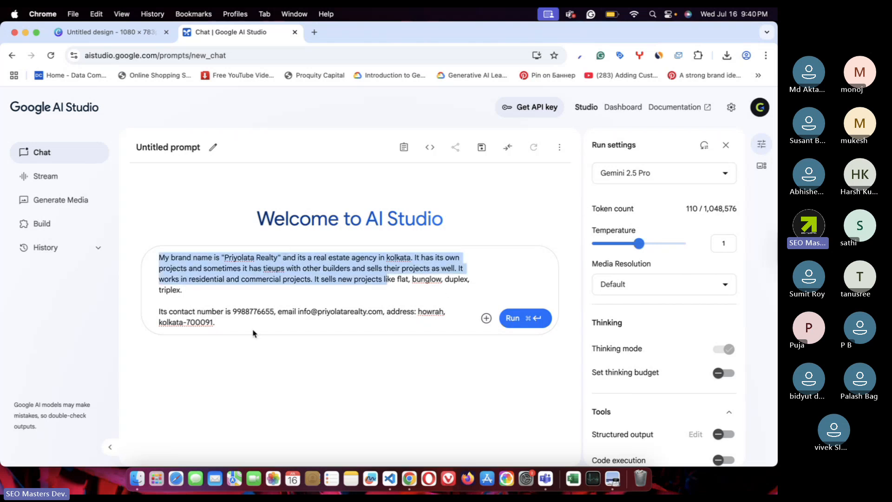
- Add the paragraph 'please create a website/landing page for the brand using colors'
{"action": "left_click", "coordinate": [254, 326]}
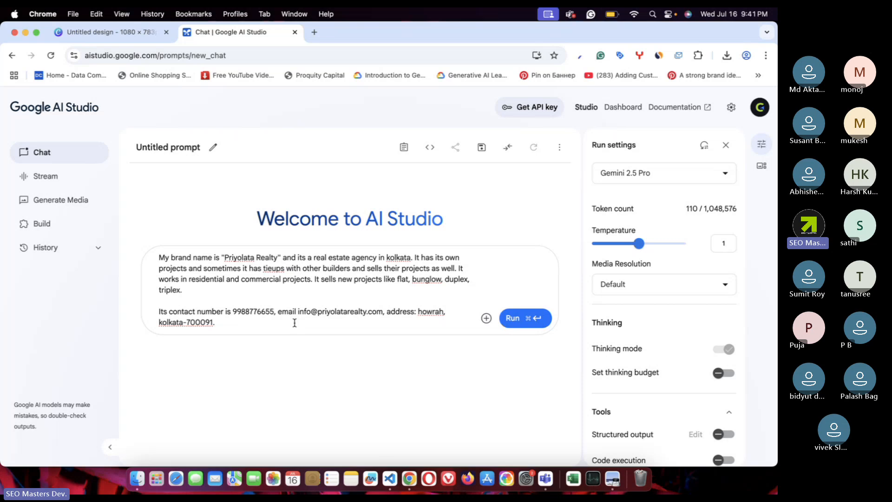
{"action": "key", "text": "super+a"}
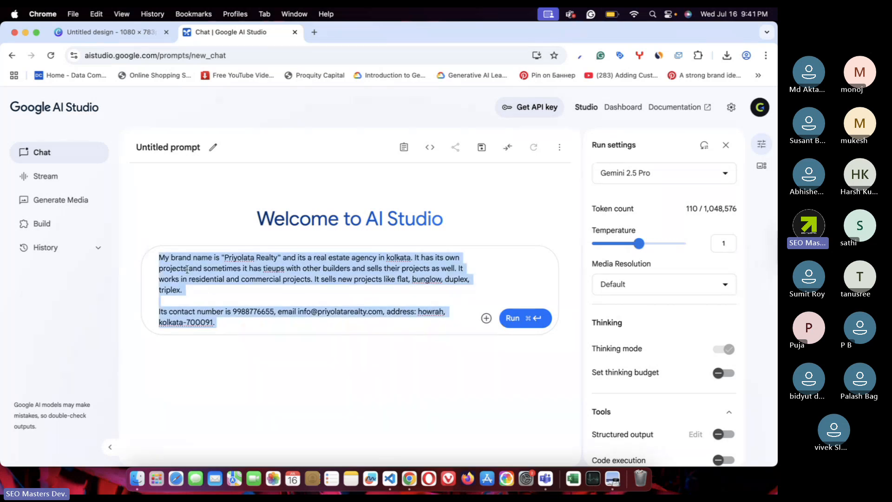
{"action": "left_click", "coordinate": [260, 324]}
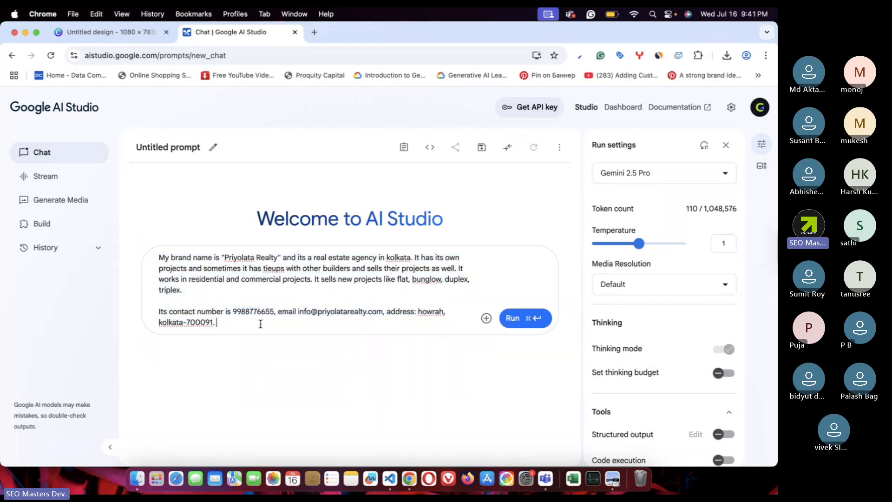
{"action": "key", "text": "Return"}
{"action": "key", "text": "Return"}
{"action": "type", "text": "p"}
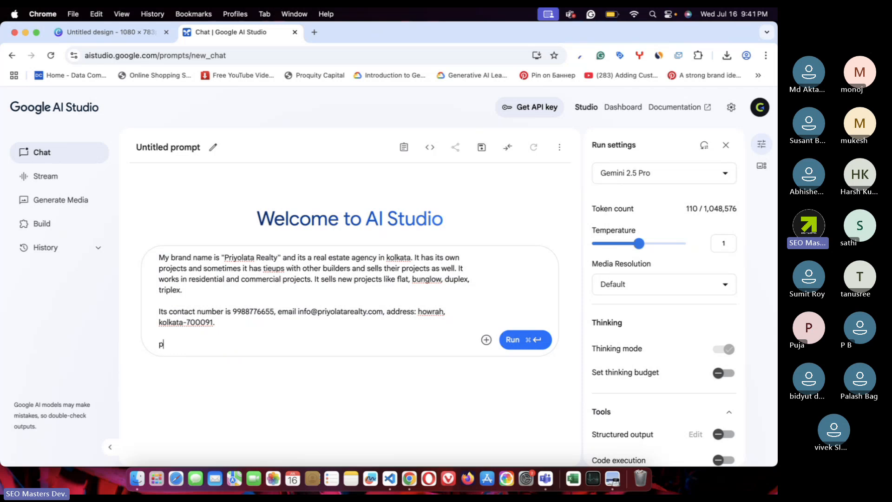
{"action": "type", "text": "lease create a websiter"}
{"action": "key", "text": "BackSpace"}
{"action": "key", "text": "BackSpace"}
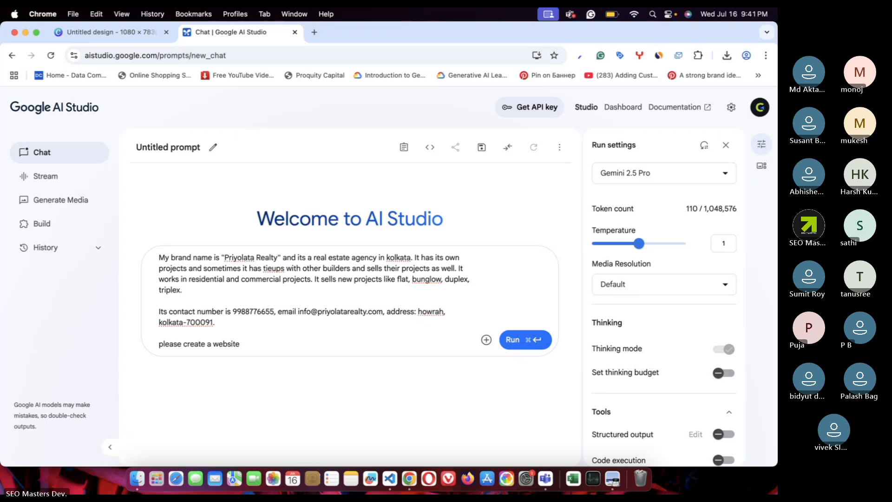
{"action": "type", "text": "/landing page for the brand "}
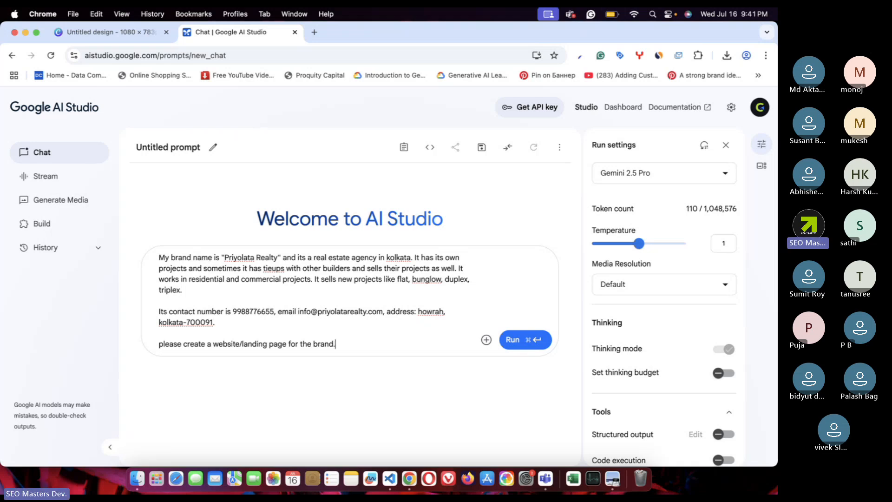
{"action": "type", "text": "using c"}
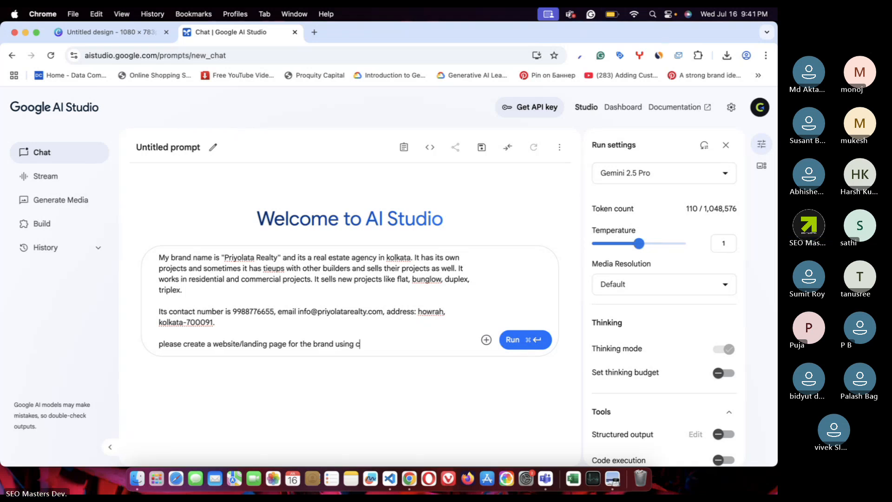
{"action": "type", "text": "olors"}
- Paste the logo's red hex code #ac0000 into the prompt, followed by 'and'
{"action": "left_click", "coordinate": [110, 31]}
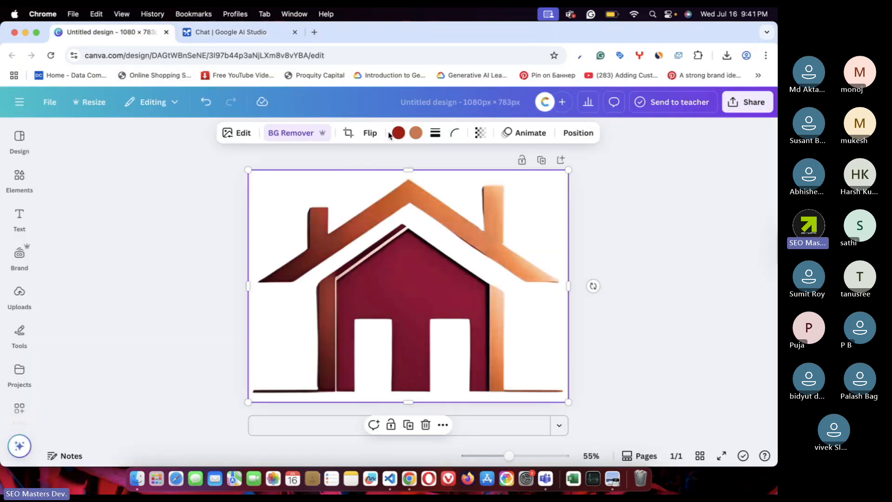
{"action": "left_click", "coordinate": [396, 134]}
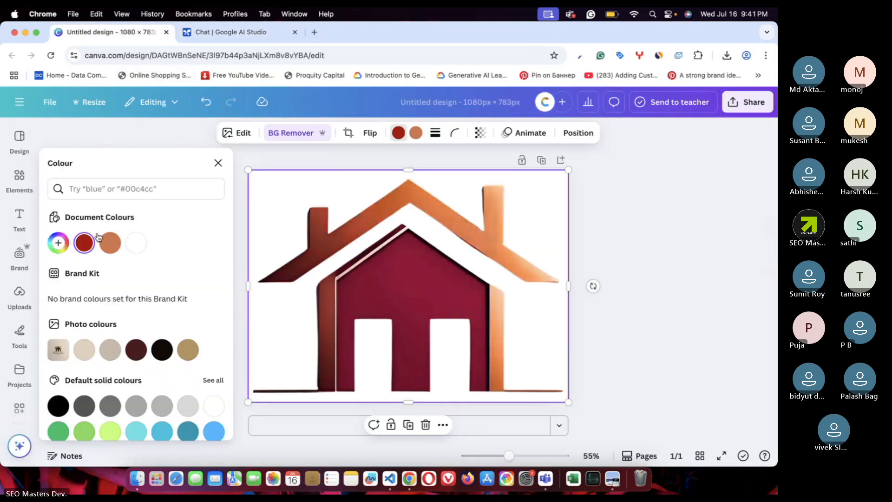
{"action": "left_click", "coordinate": [58, 243]}
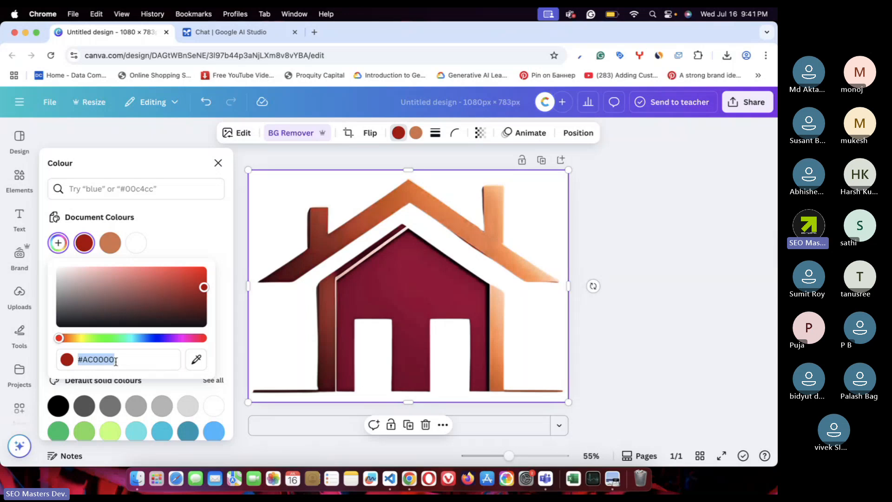
{"action": "left_click", "coordinate": [235, 34]}
{"action": "type", "text": "#ac0000"}
{"action": "type", "text": "and"}
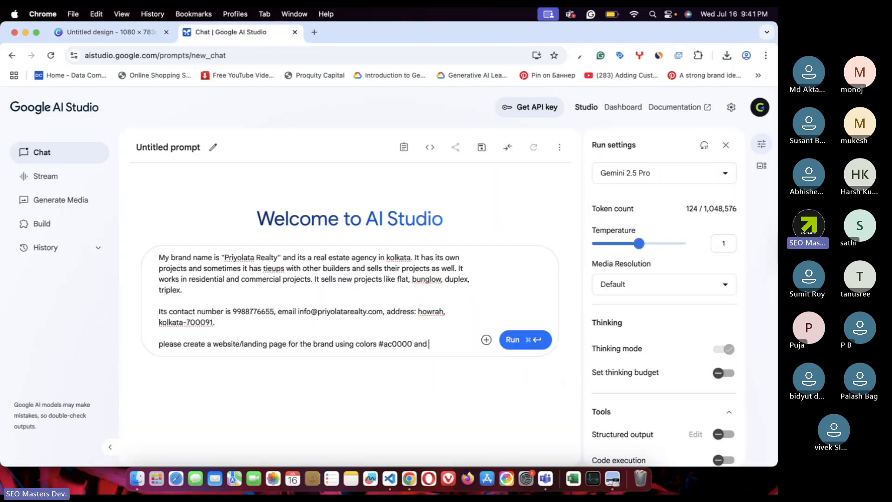
- Paste the orange code #d47548, then request a dark theme with sticky WhatsApp and call buttons
{"action": "left_click", "coordinate": [111, 32]}
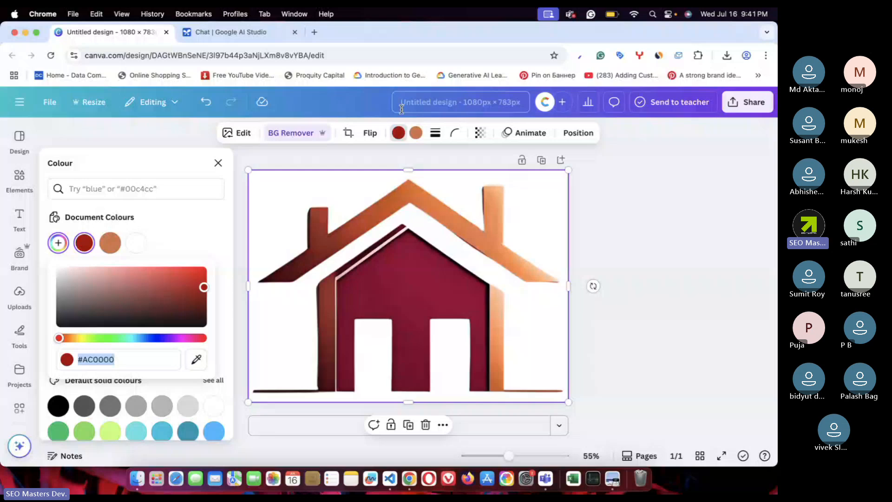
{"action": "left_click", "coordinate": [416, 133]}
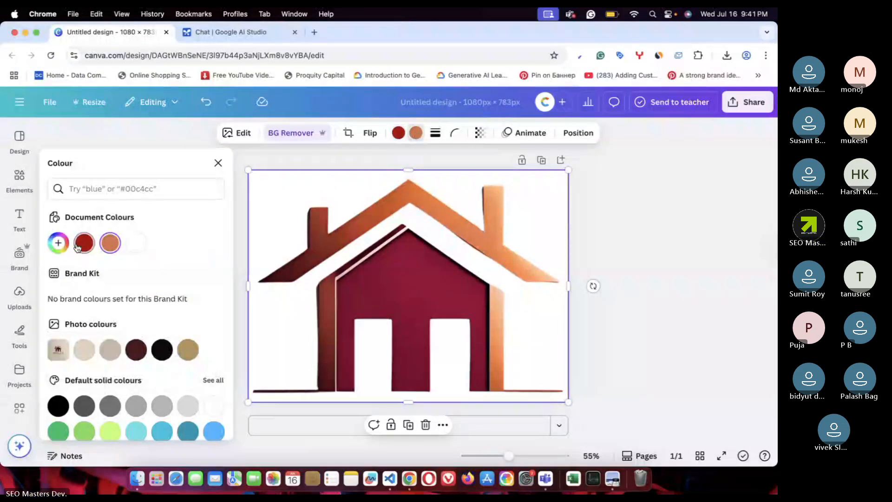
{"action": "left_click", "coordinate": [59, 242]}
{"action": "left_click", "coordinate": [135, 363]}
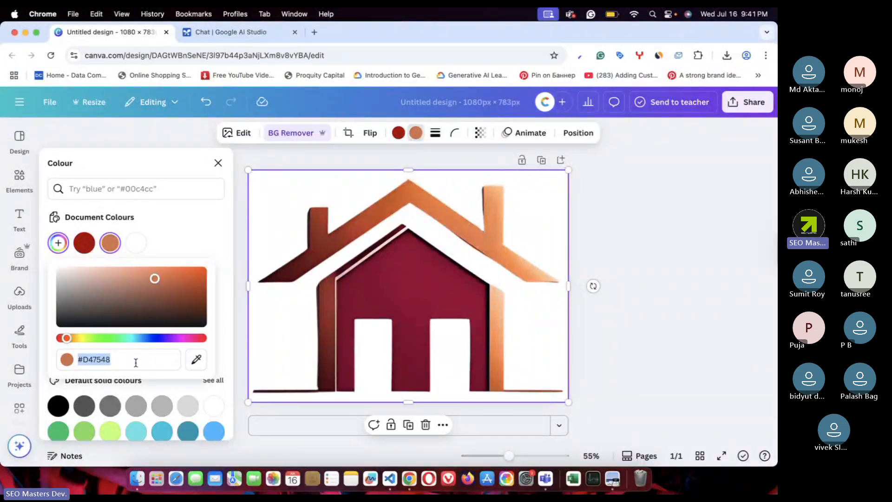
{"action": "key", "text": "super+c"}
{"action": "left_click", "coordinate": [215, 33]}
{"action": "key", "text": "super+v"}
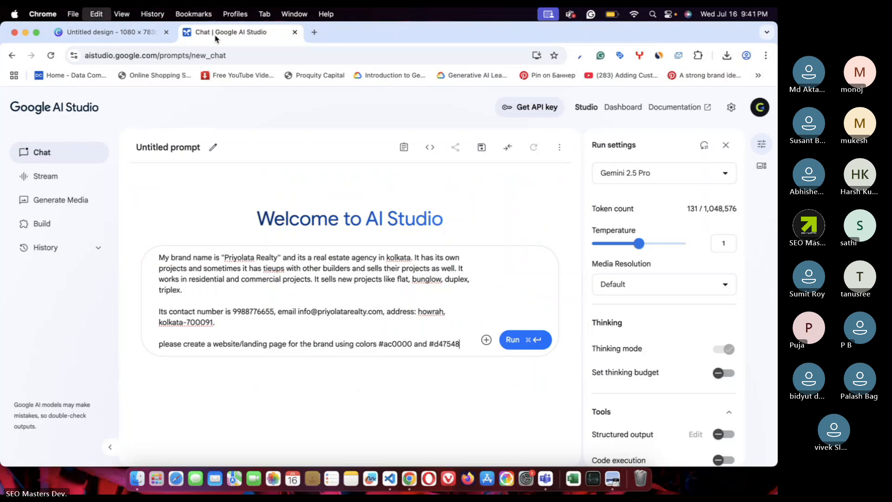
{"action": "type", "text": ". i wan"}
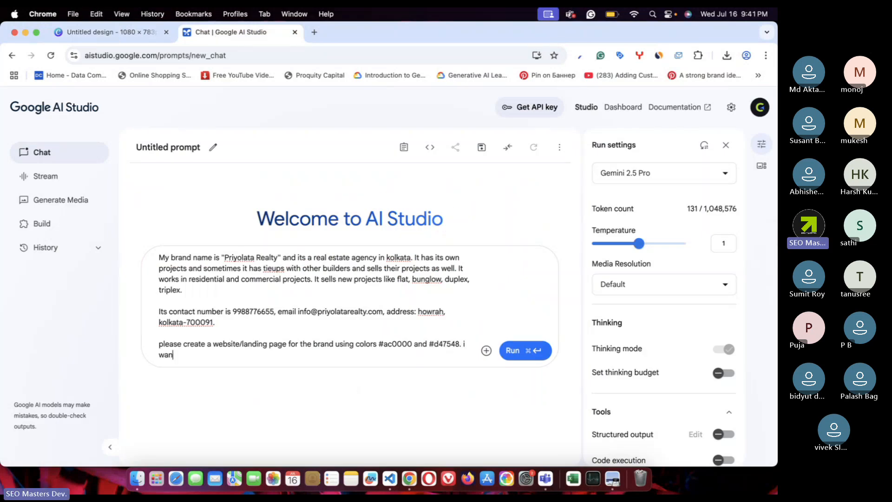
{"action": "type", "text": "t dark "}
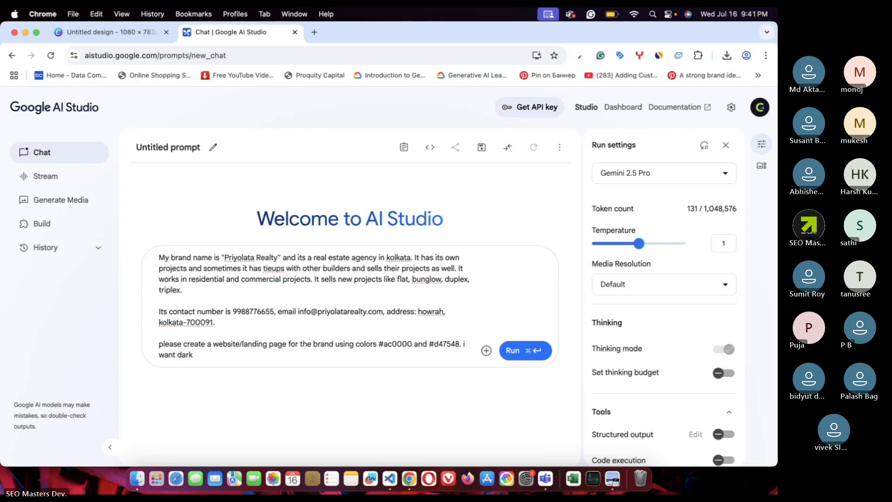
{"action": "type", "text": "background"}
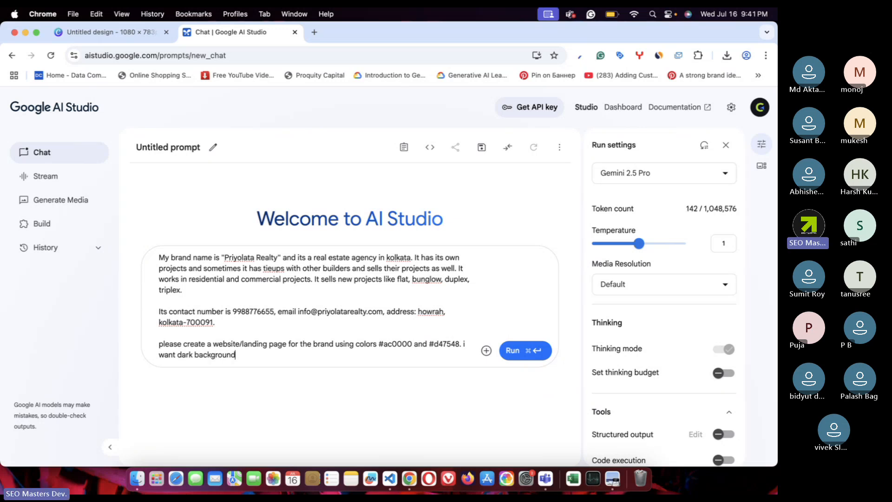
{"action": "type", "text": " theme. plese "}
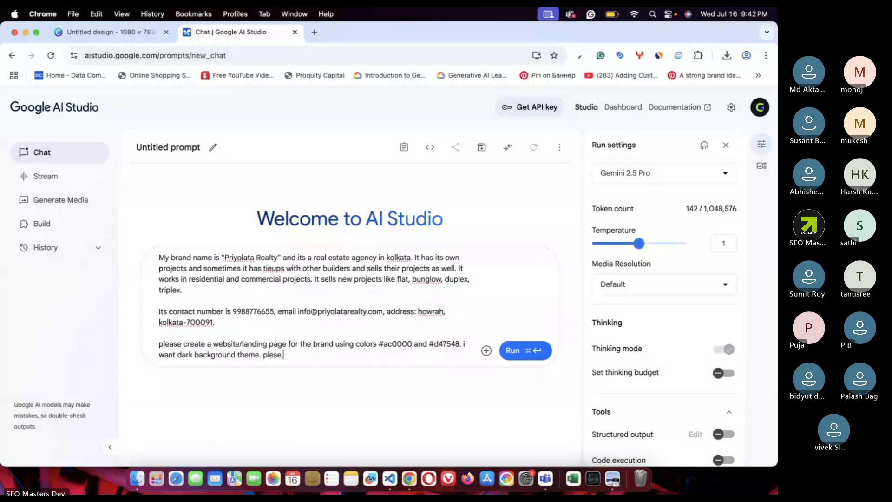
{"action": "type", "text": "add a sticky "}
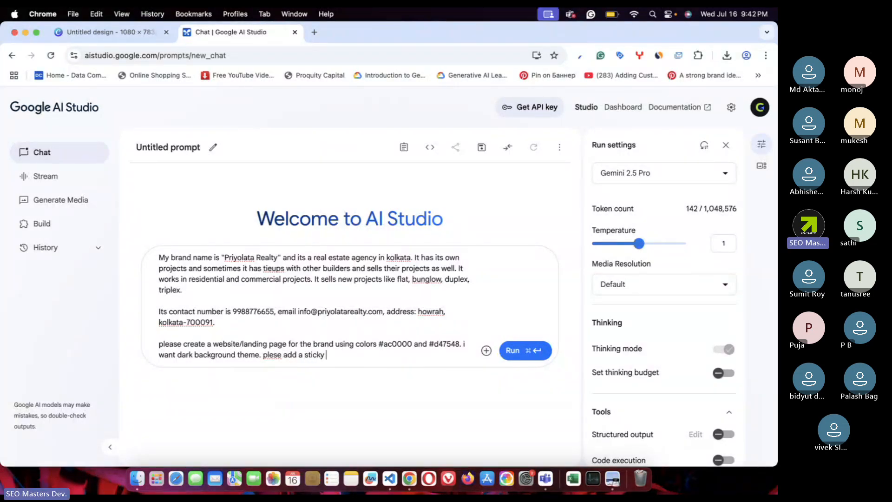
{"action": "type", "text": "what"}
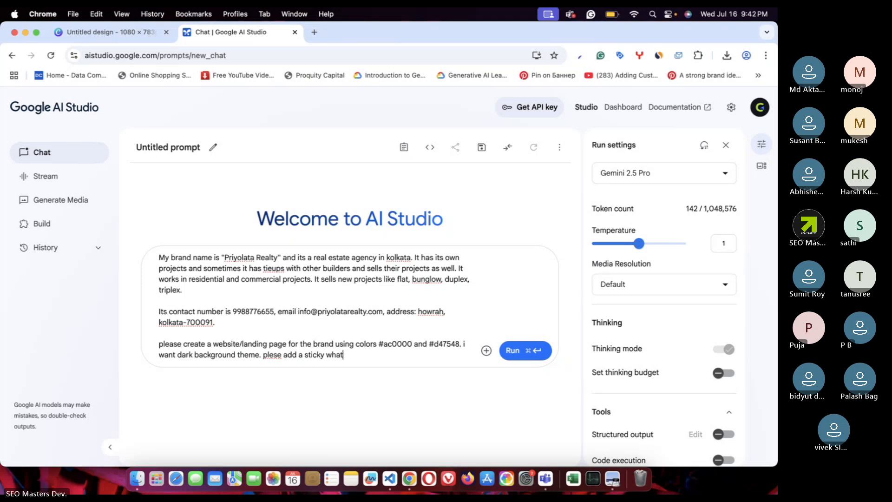
{"action": "type", "text": "sapp and ca"}
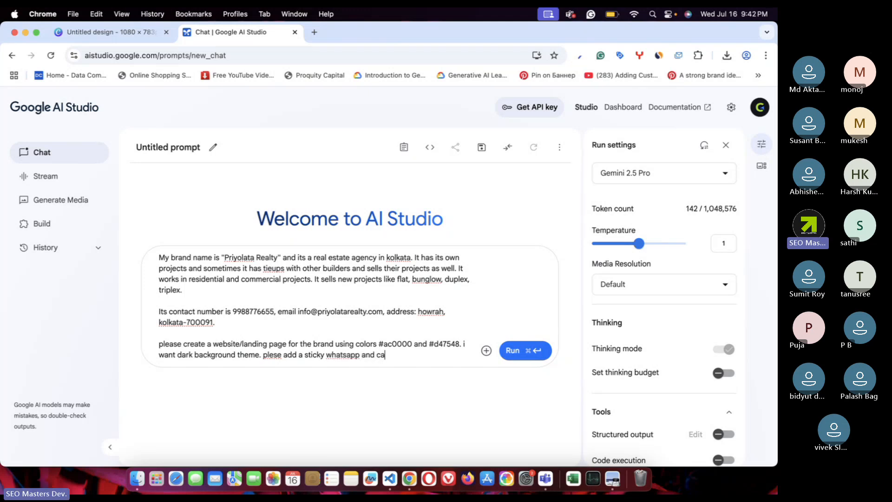
{"action": "type", "text": "ll button in b"}
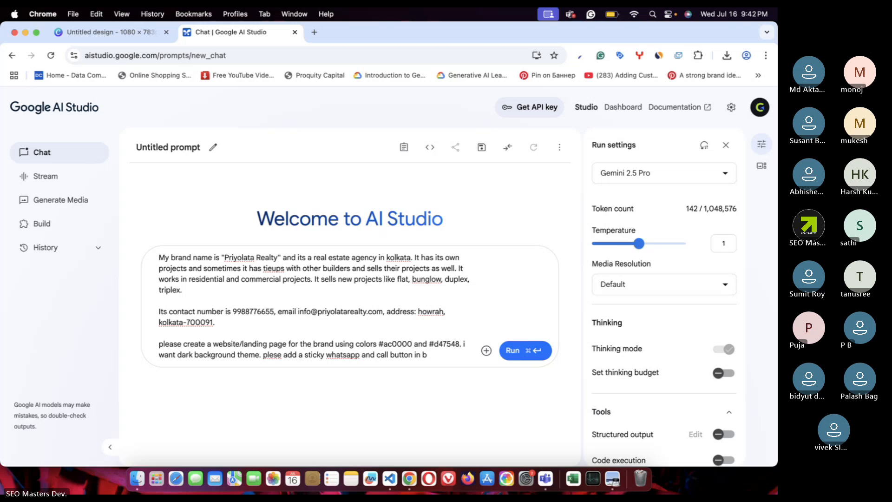
{"action": "type", "text": "ottom "}
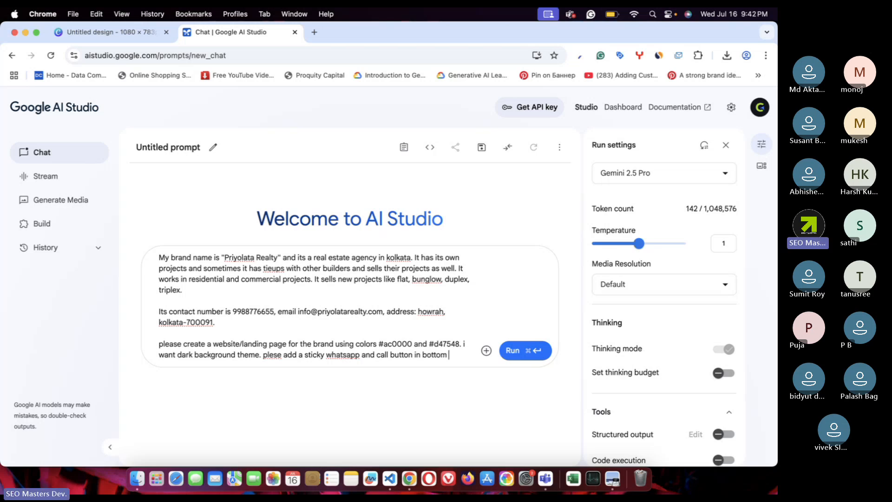
{"action": "type", "text": "right corner"}
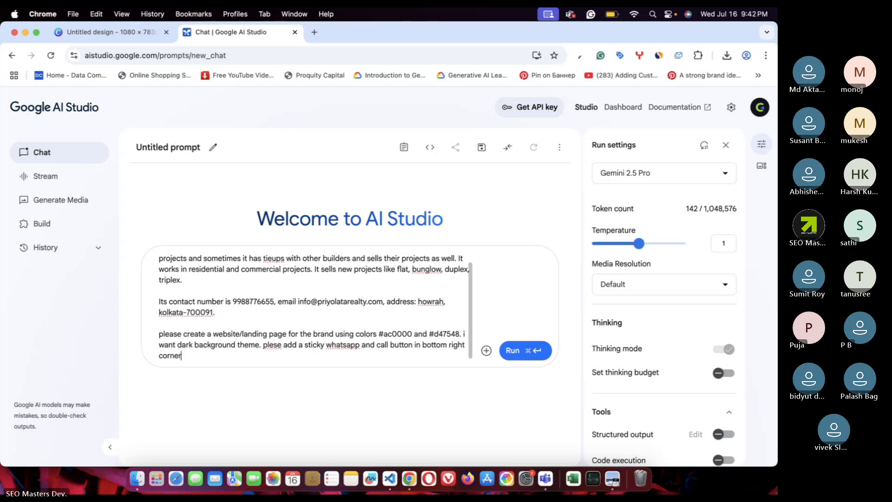
{"action": "type", "text": "."}
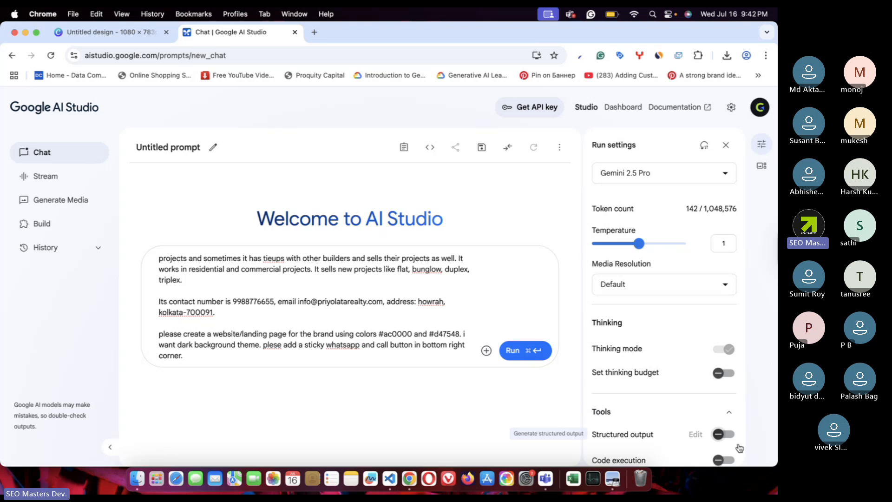
- Open seomasters.dev in a new browser tab
{"action": "left_click", "coordinate": [315, 32]}
{"action": "type", "text": "seomasters.dev"}
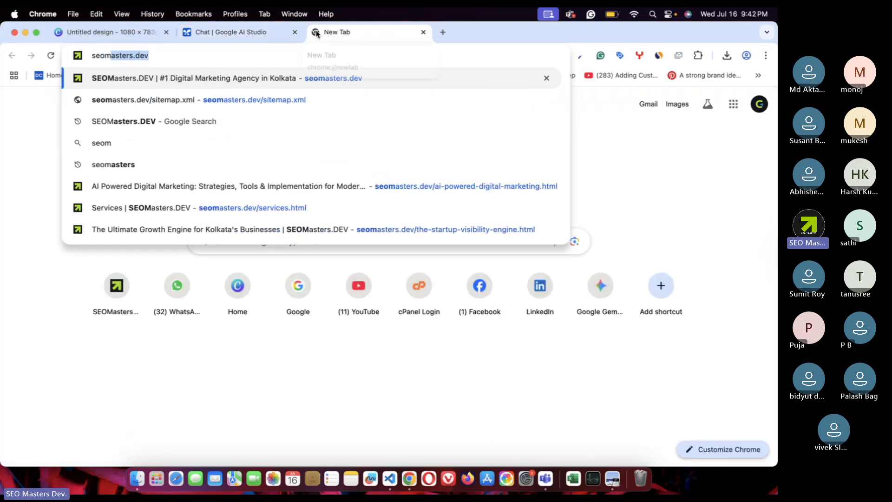
{"action": "key", "text": "Return"}
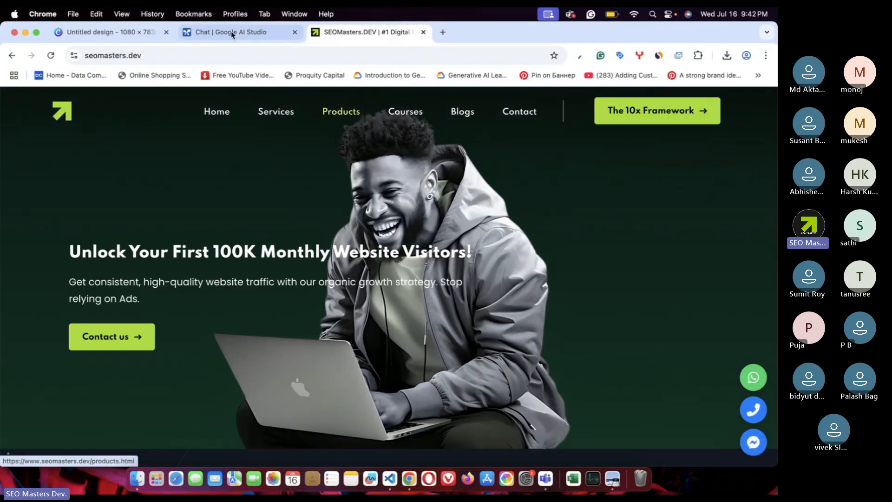
- Correct 'plese' to 'please' in the prompt and briefly look over the SEOMasters.dev page
{"action": "left_click", "coordinate": [220, 28]}
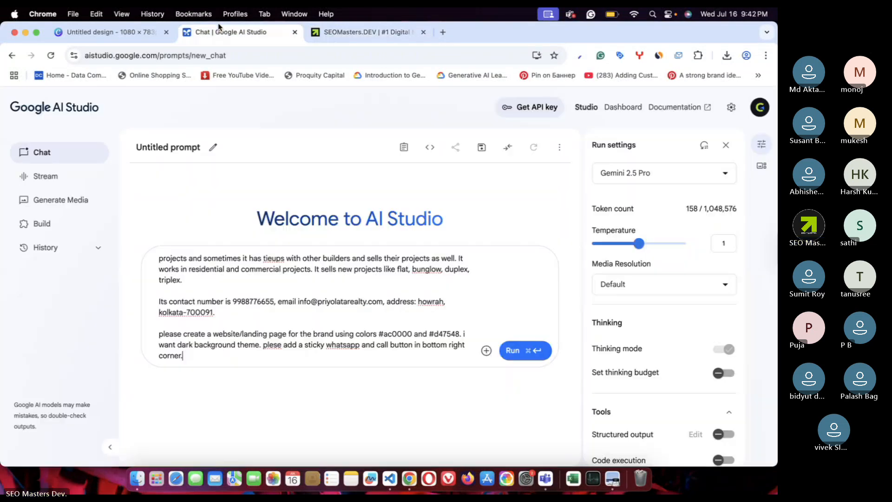
{"action": "left_click", "coordinate": [273, 345]}
{"action": "type", "text": "a"}
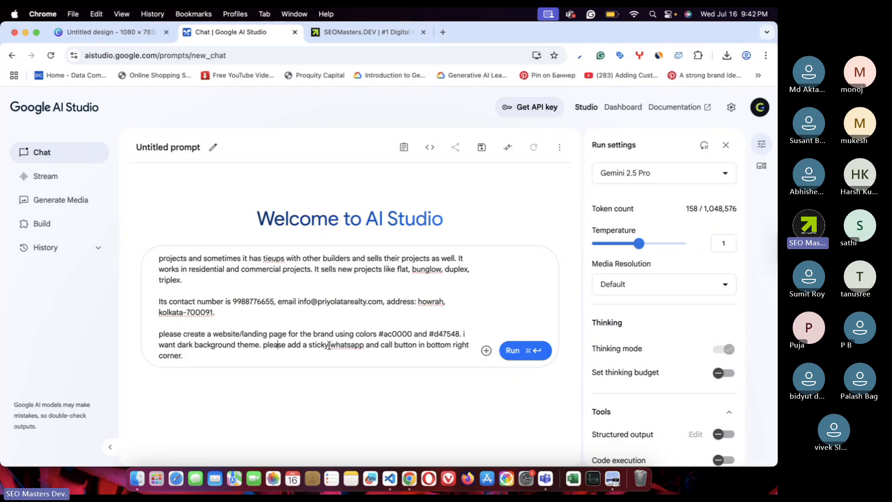
{"action": "left_click", "coordinate": [316, 34]}
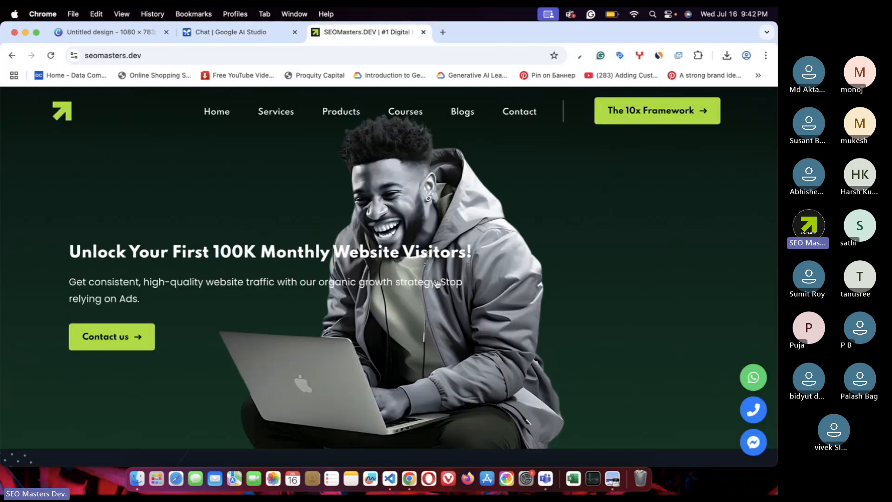
{"action": "scroll", "coordinate": [440, 288], "scroll_direction": "down", "scroll_amount": 10}
{"action": "scroll", "coordinate": [439, 288], "scroll_direction": "up", "scroll_amount": 15}
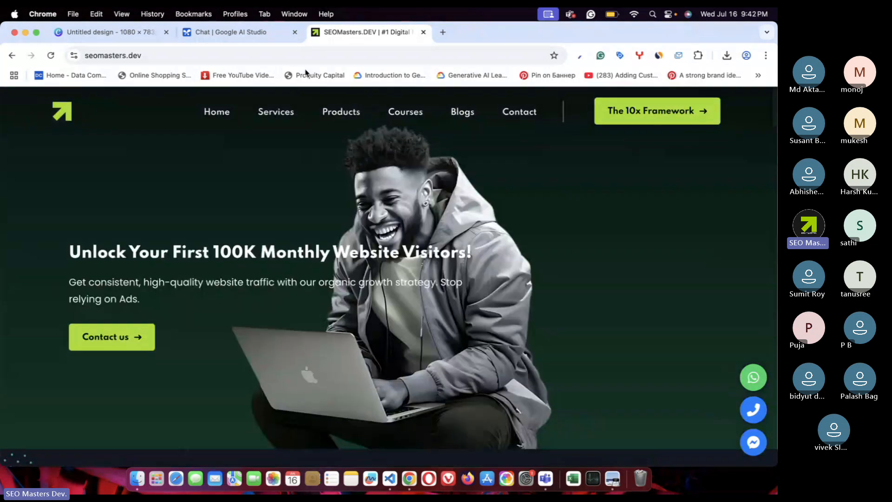
{"action": "left_click", "coordinate": [252, 39]}
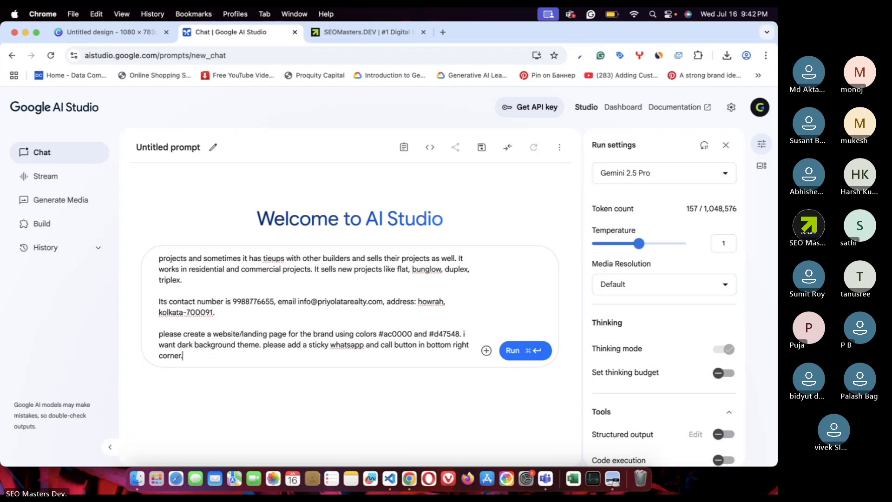
- Add a line requesting the complete website in HTML, CSS and JavaScript only, fixing 'obnly'
{"action": "key", "text": "Return"}
{"action": "key", "text": "Return"}
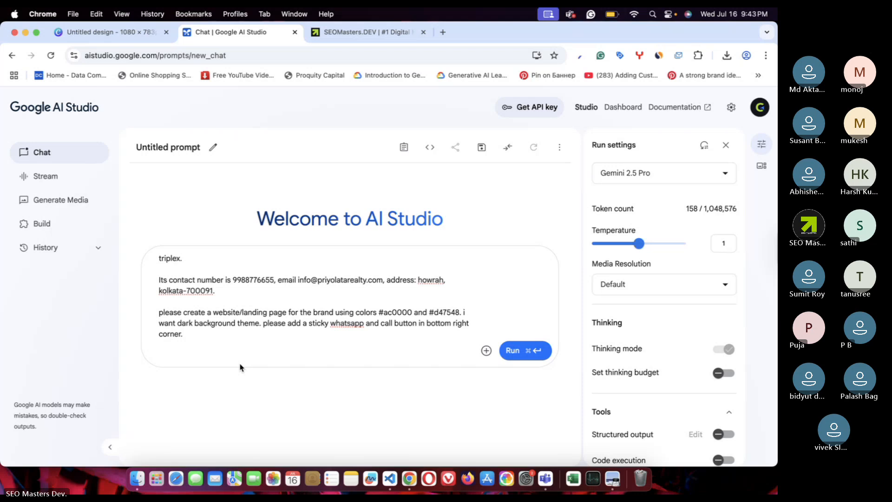
{"action": "type", "text": "provide me the"}
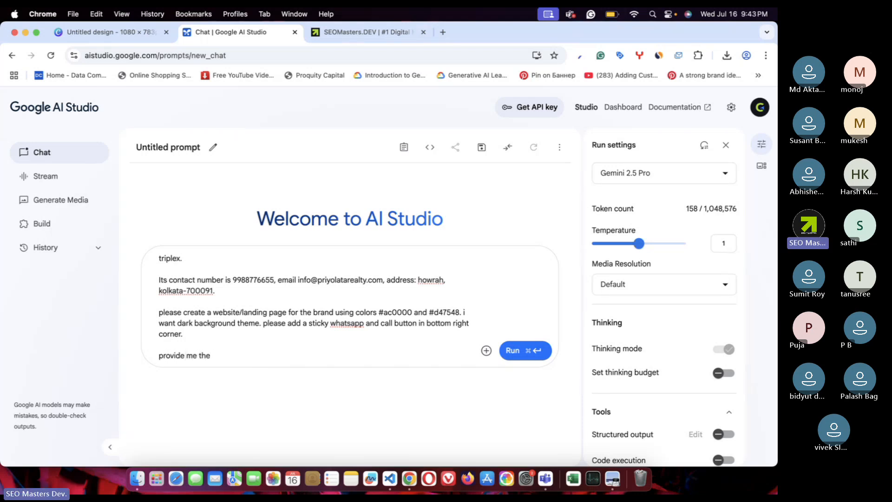
{"action": "type", "text": " complete website/landing "}
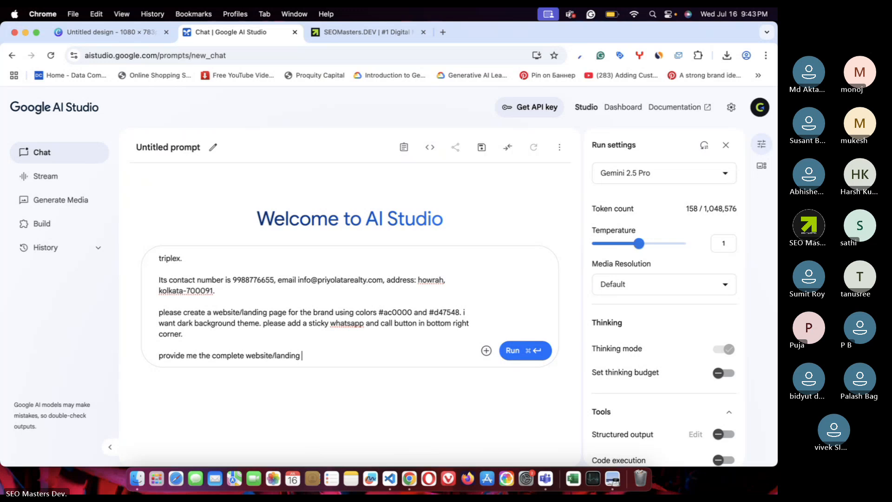
{"action": "type", "text": "in html, css"}
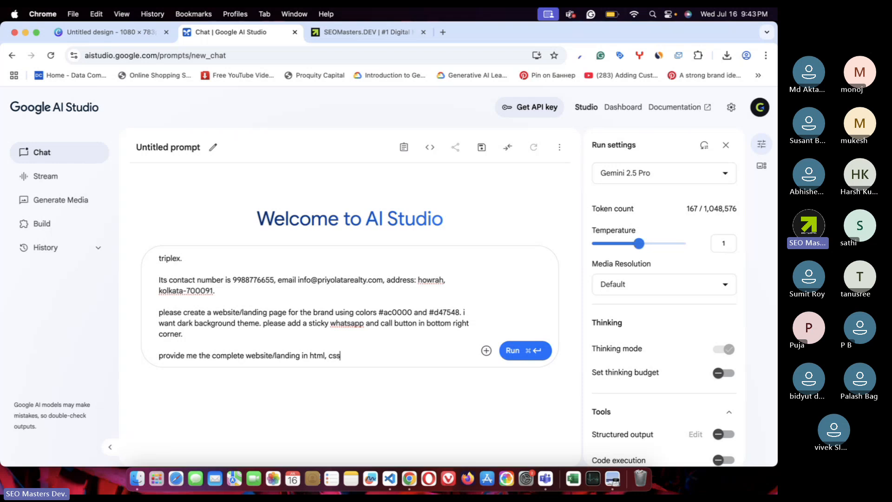
{"action": "type", "text": ", and javascript obnly"}
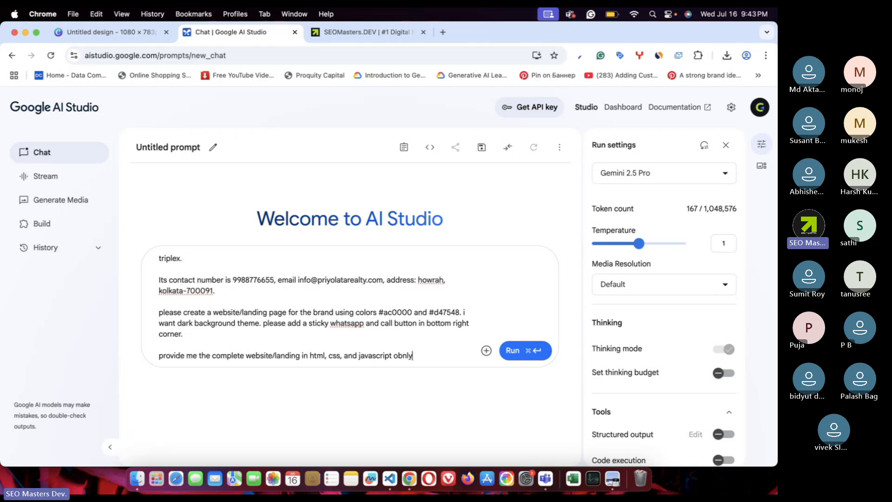
{"action": "type", "text": "."}
{"action": "left_click", "coordinate": [401, 356]}
{"action": "key", "text": "BackSpace"}
{"action": "left_click_drag", "start_coordinate": [448, 350], "coordinate": [159, 359]}
{"action": "left_click", "coordinate": [321, 339]}
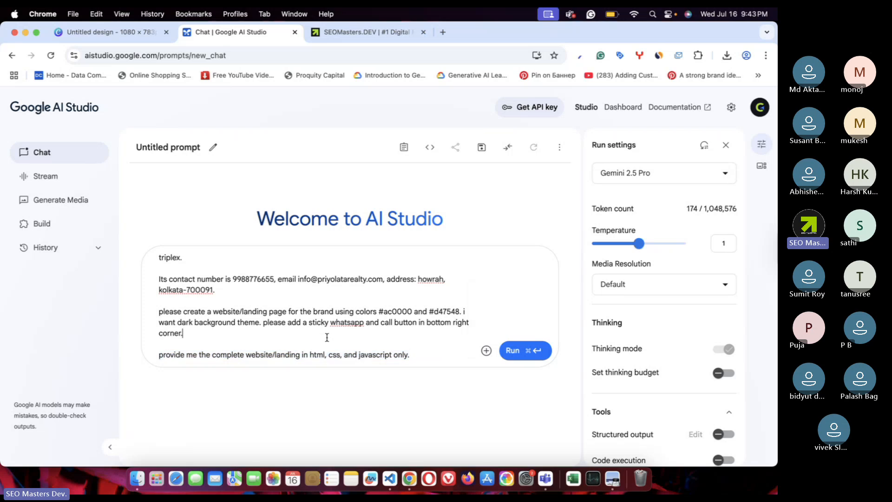
{"action": "left_click_drag", "start_coordinate": [310, 354], "coordinate": [421, 354]}
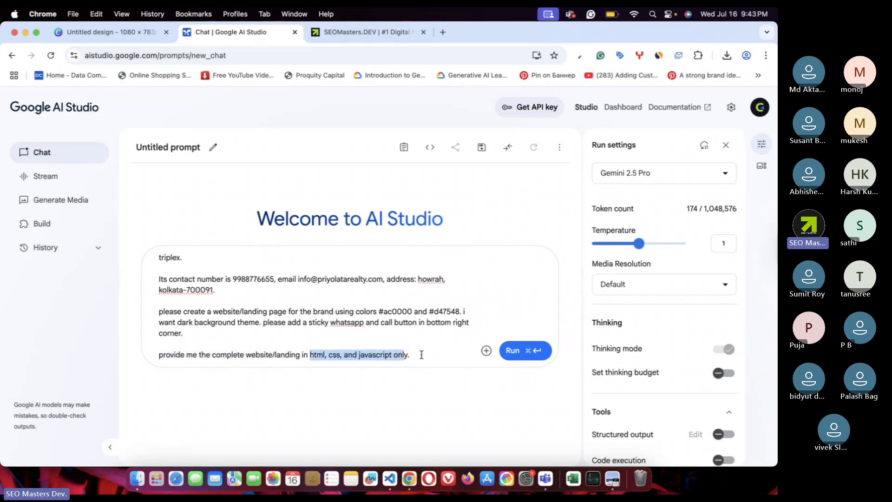
{"action": "left_click", "coordinate": [421, 355]}
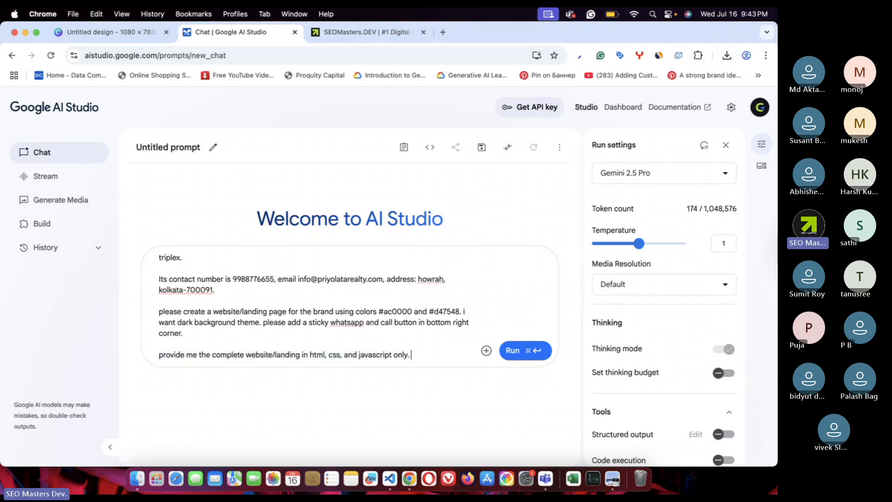
- After 'corner.', add 'the website should be responsive to pc, mobile, and tablet.'
{"action": "left_click", "coordinate": [316, 334]}
{"action": "type", "text": "the website should "}
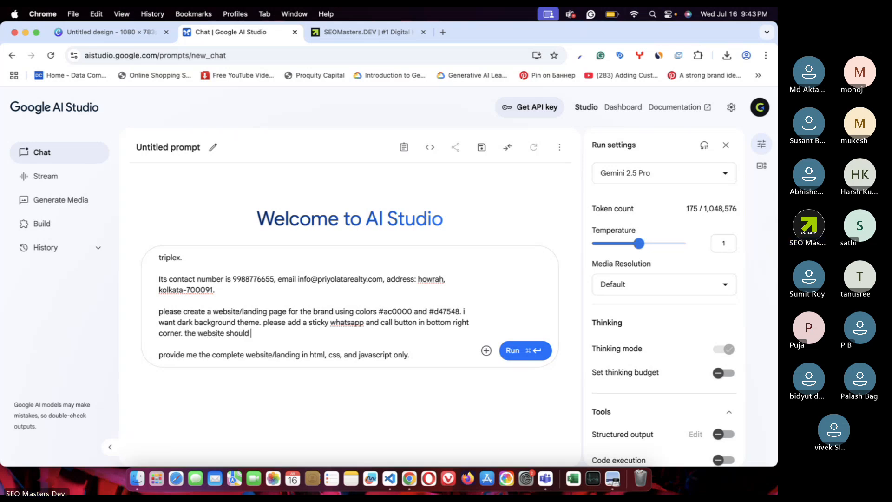
{"action": "type", "text": "be responsive to pc"}
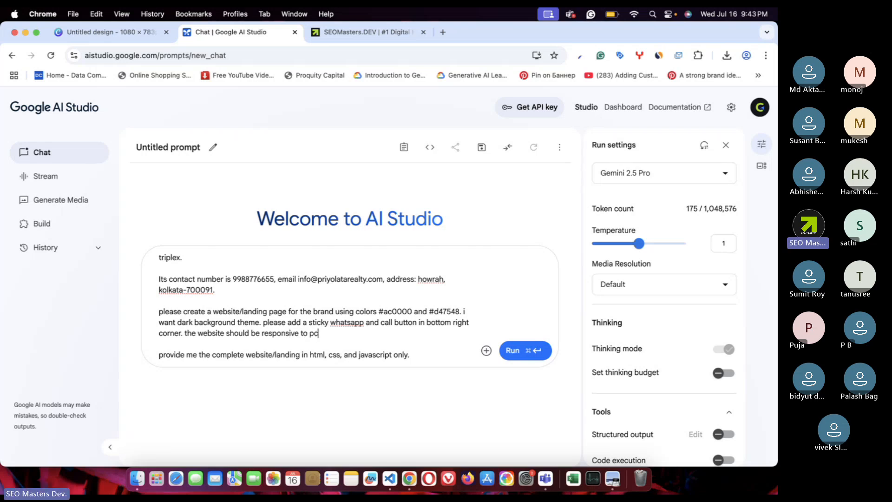
{"action": "type", "text": ", mobile, "}
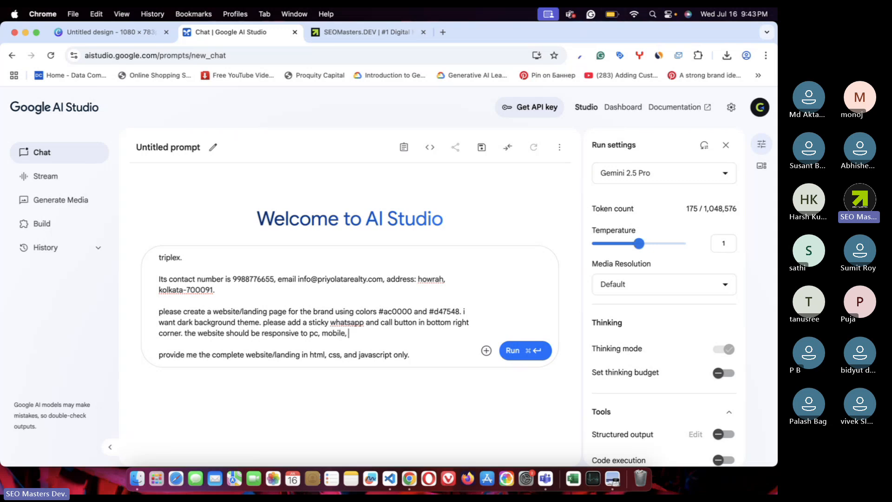
{"action": "type", "text": "and tab"}
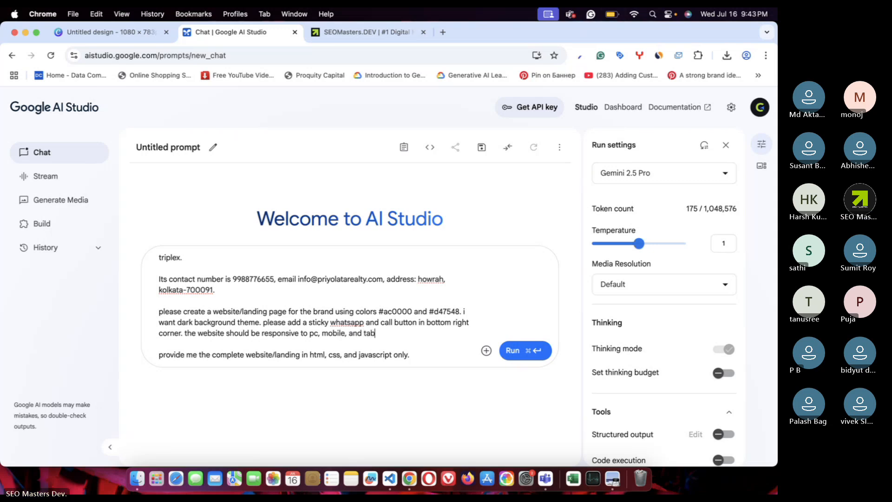
{"action": "type", "text": "let."}
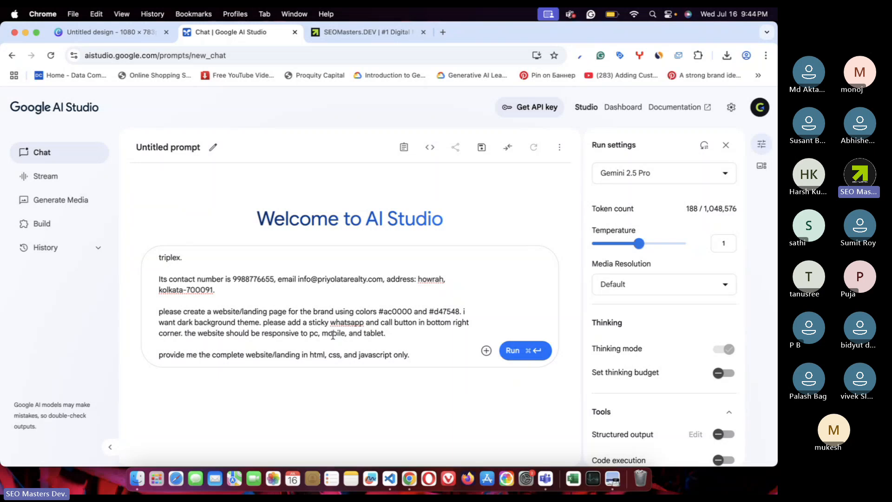
{"action": "left_click_drag", "start_coordinate": [395, 333], "coordinate": [239, 333]}
- Add 'please make the website seo compatible so add proper meta description and keywords'
{"action": "left_click", "coordinate": [403, 333]}
{"action": "key", "text": "Return"}
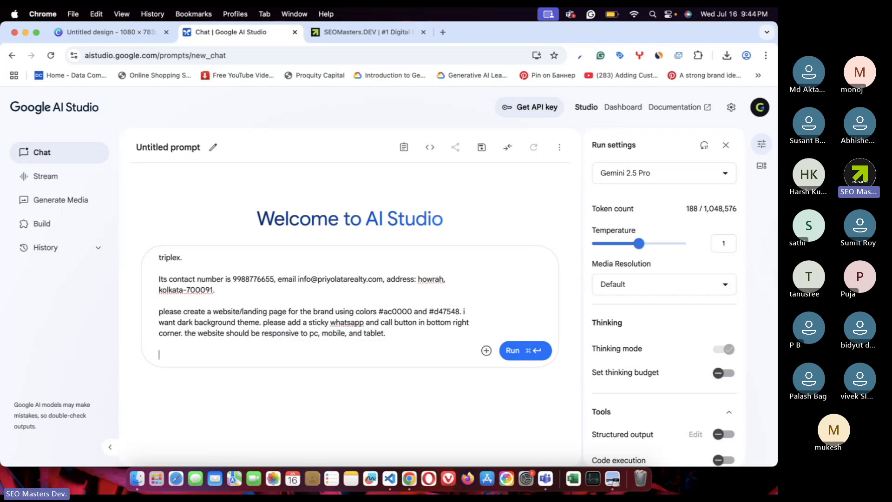
{"action": "type", "text": "please "}
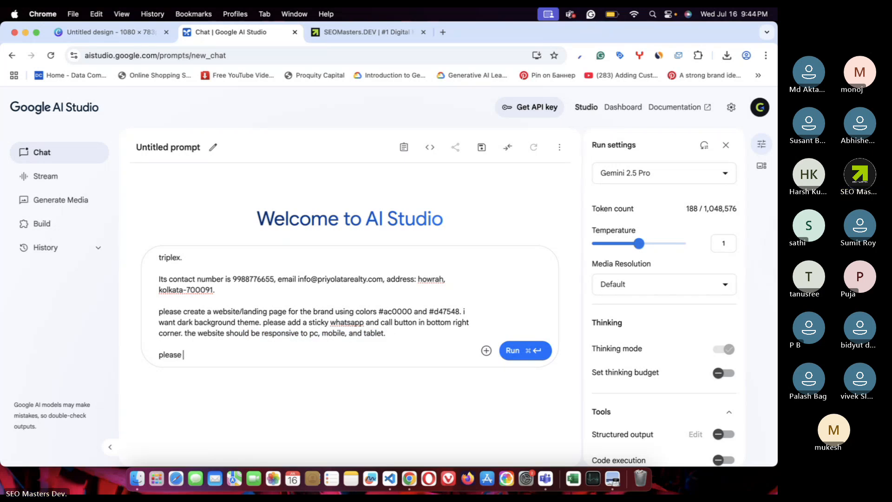
{"action": "type", "text": "make the"}
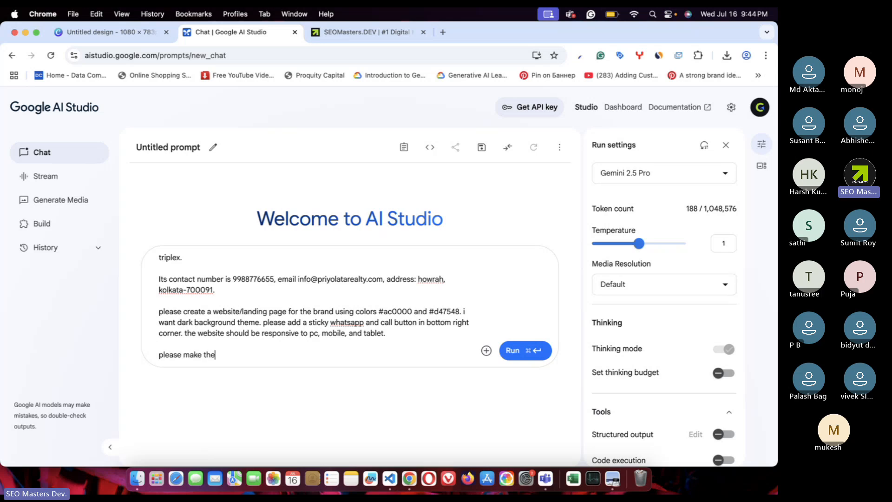
{"action": "type", "text": " website "}
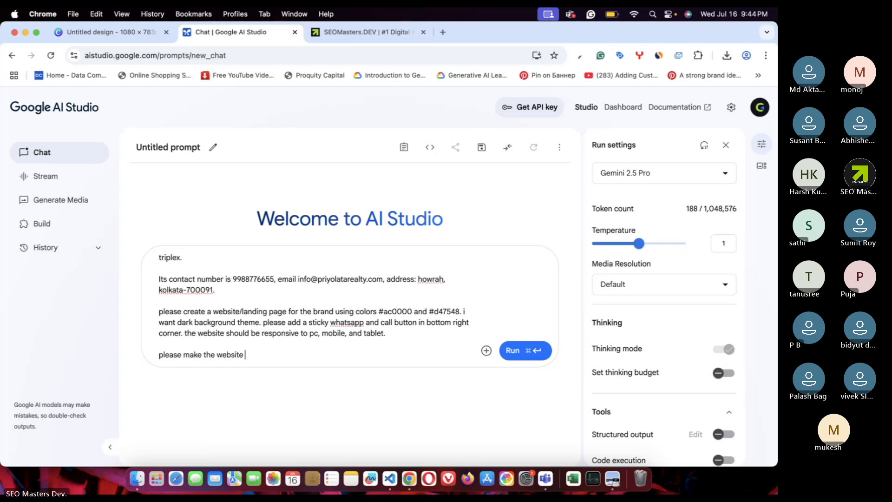
{"action": "type", "text": "seo c"}
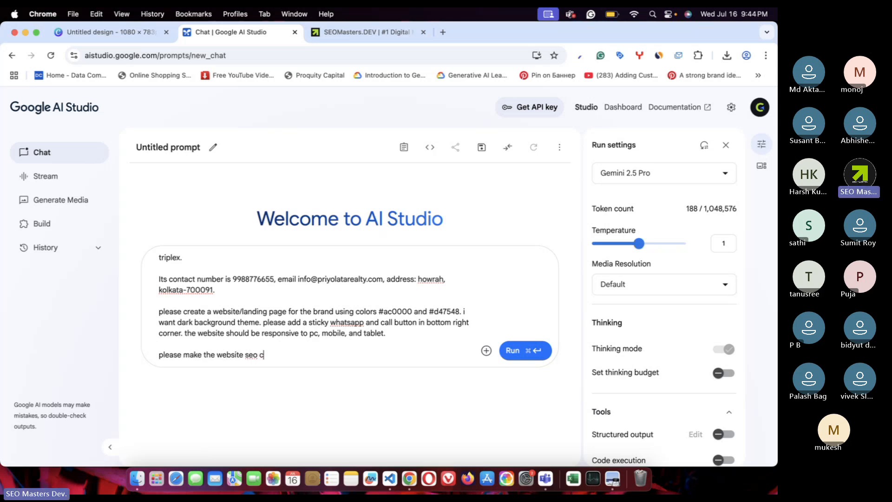
{"action": "type", "text": "ompatible "}
{"action": "type", "text": "s"}
{"action": "key", "text": "BackSpace"}
{"action": "key", "text": "BackSpace"}
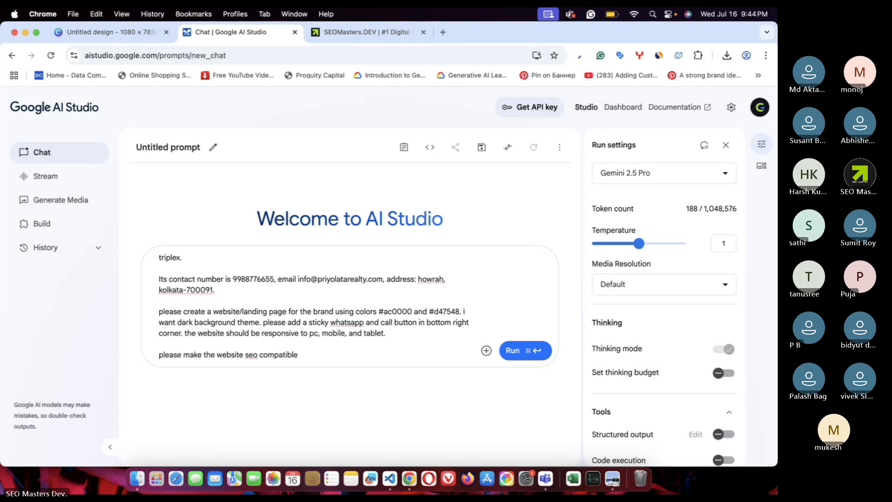
{"action": "type", "text": "so add "}
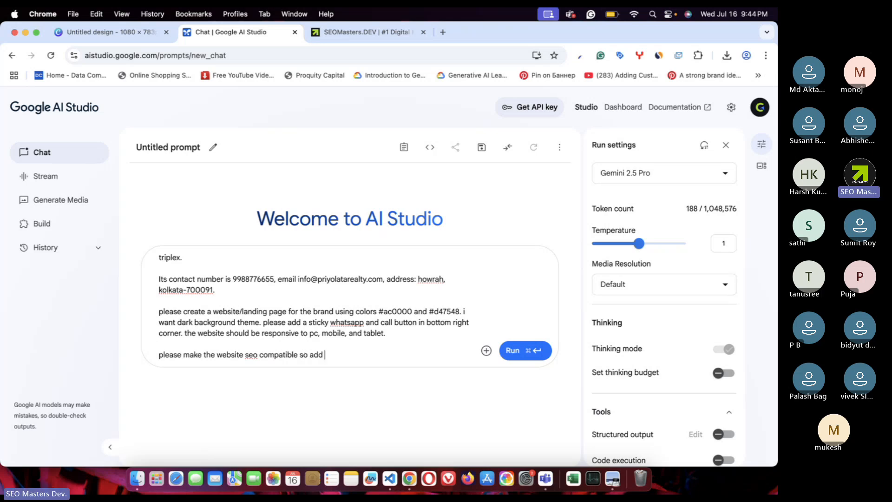
{"action": "type", "text": "proper "}
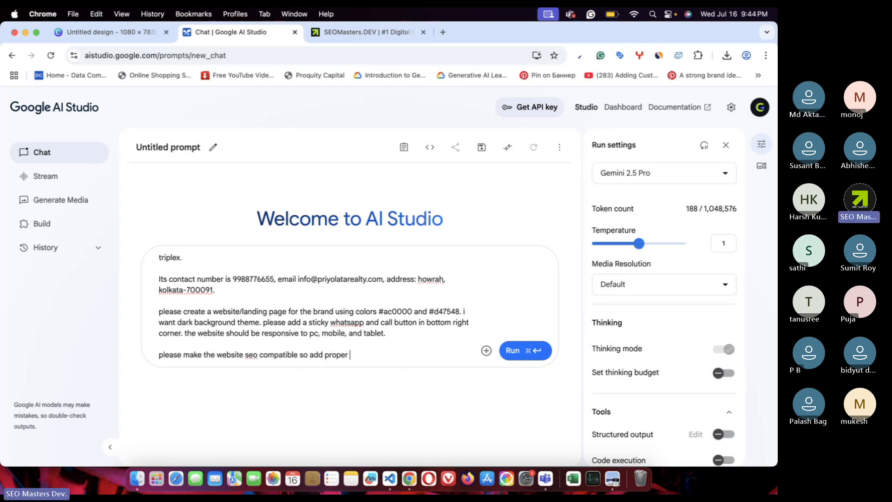
{"action": "type", "text": "mewta ta"}
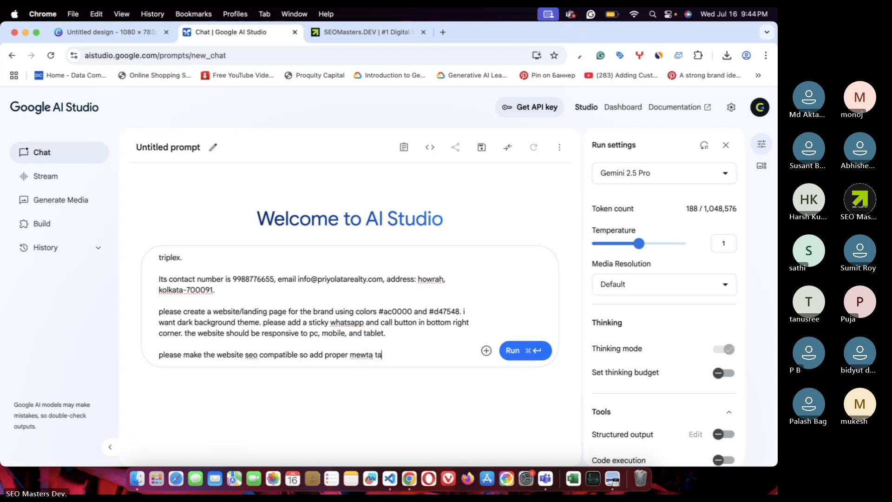
{"action": "key", "text": "BackSpace"}
{"action": "key", "text": "BackSpace"}
{"action": "key", "text": "BackSpace"}
{"action": "key", "text": "BackSpace"}
{"action": "key", "text": "BackSpace"}
{"action": "key", "text": "BackSpace"}
{"action": "type", "text": "ta descr"}
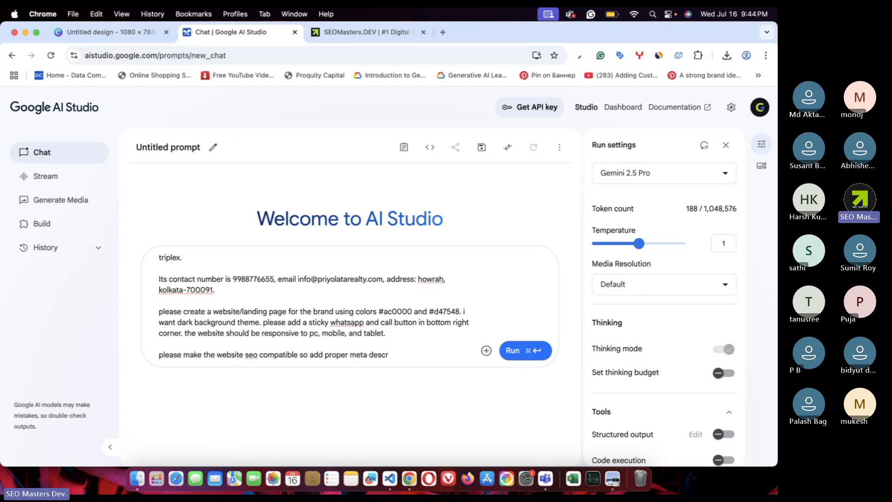
{"action": "type", "text": "iption and key"}
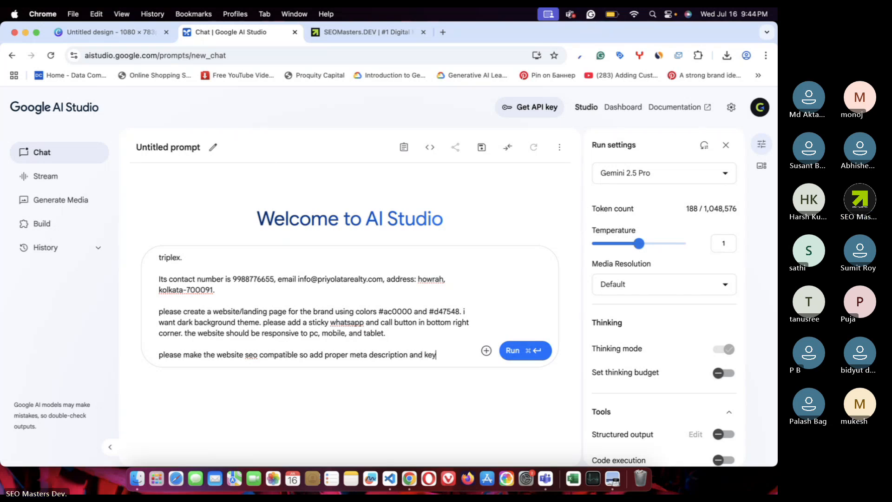
{"action": "type", "text": "words."}
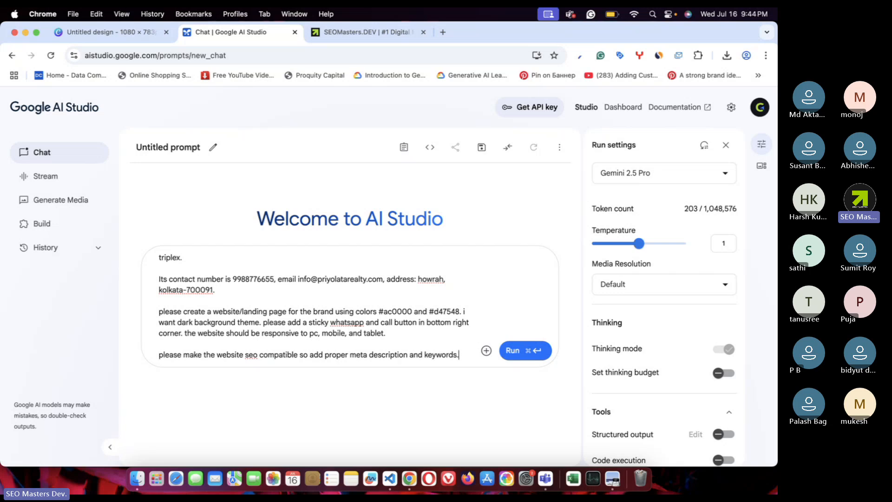
{"action": "left_click_drag", "start_coordinate": [487, 281], "coordinate": [409, 258]}
- Review the full prompt and run it so Gemini generates the dark, SEO-ready landing page
{"action": "scroll", "coordinate": [347, 279], "scroll_direction": "up", "scroll_amount": 3}
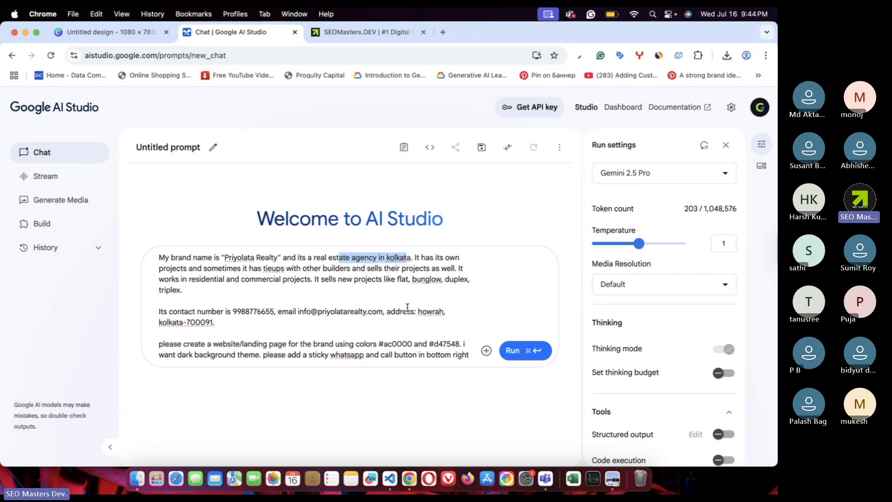
{"action": "scroll", "coordinate": [408, 309], "scroll_direction": "down", "scroll_amount": 4}
{"action": "left_click_drag", "start_coordinate": [453, 333], "coordinate": [271, 333]}
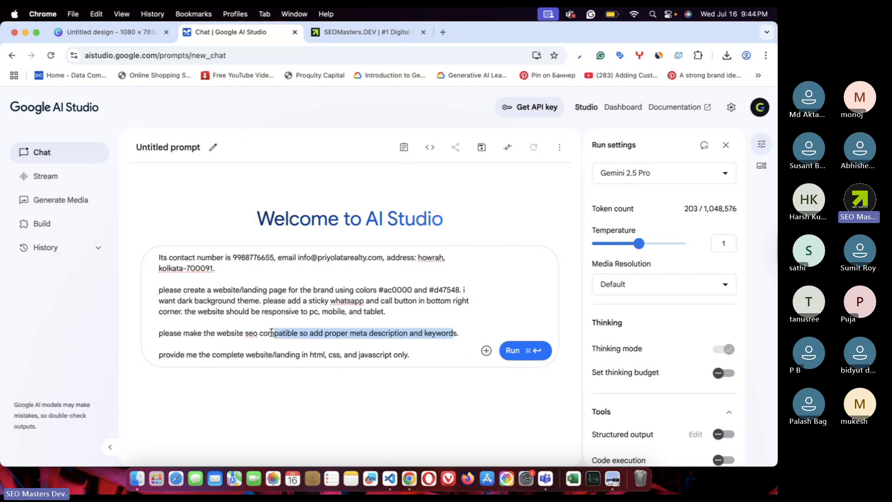
{"action": "left_click", "coordinate": [300, 344]}
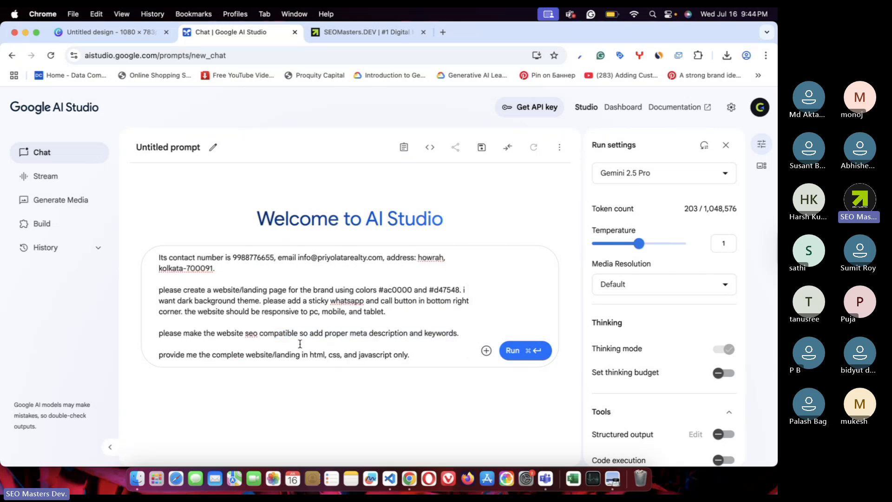
{"action": "scroll", "coordinate": [300, 344], "scroll_direction": "up", "scroll_amount": 5}
{"action": "key", "text": "super+a"}
{"action": "scroll", "coordinate": [326, 344], "scroll_direction": "down", "scroll_amount": 5}
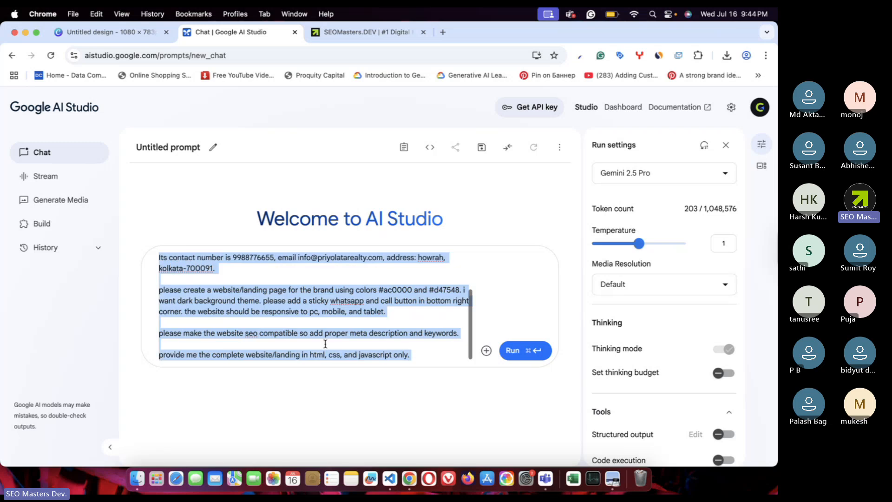
{"action": "left_click", "coordinate": [351, 323]}
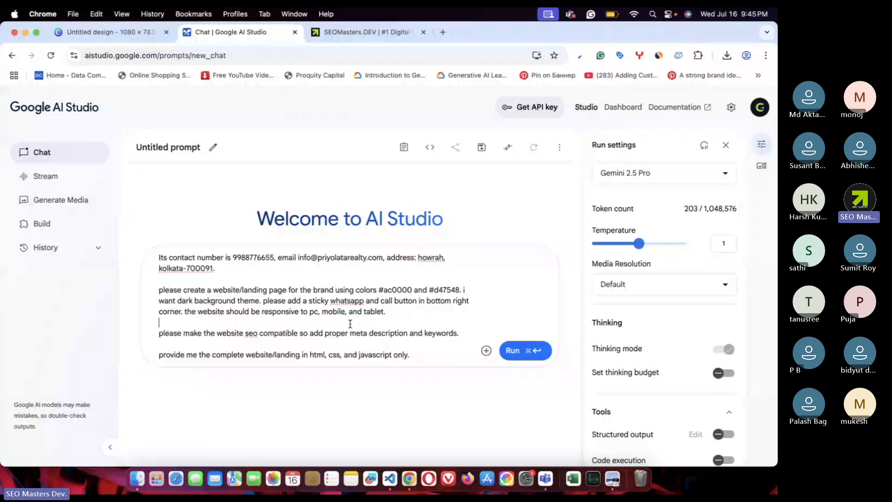
{"action": "left_click", "coordinate": [513, 354]}
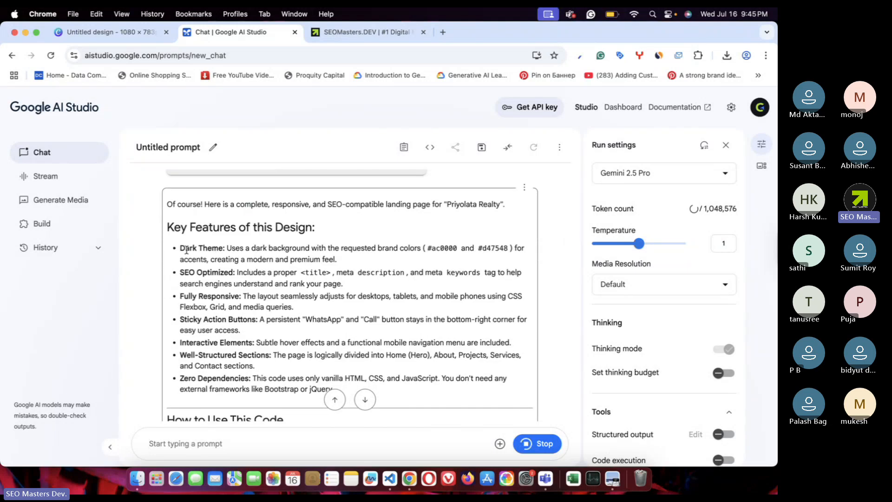
{"action": "left_click_drag", "start_coordinate": [185, 248], "coordinate": [260, 248]}
{"action": "left_click_drag", "start_coordinate": [510, 248], "coordinate": [301, 247]}
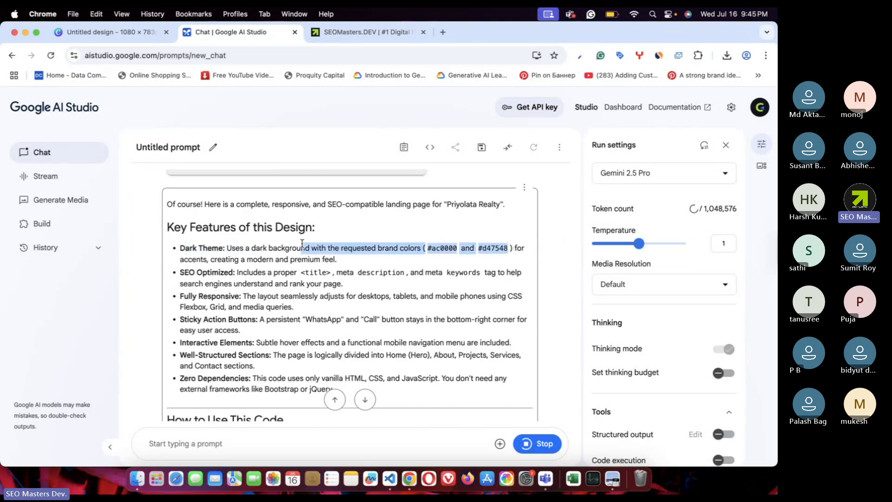
{"action": "left_click", "coordinate": [209, 270]}
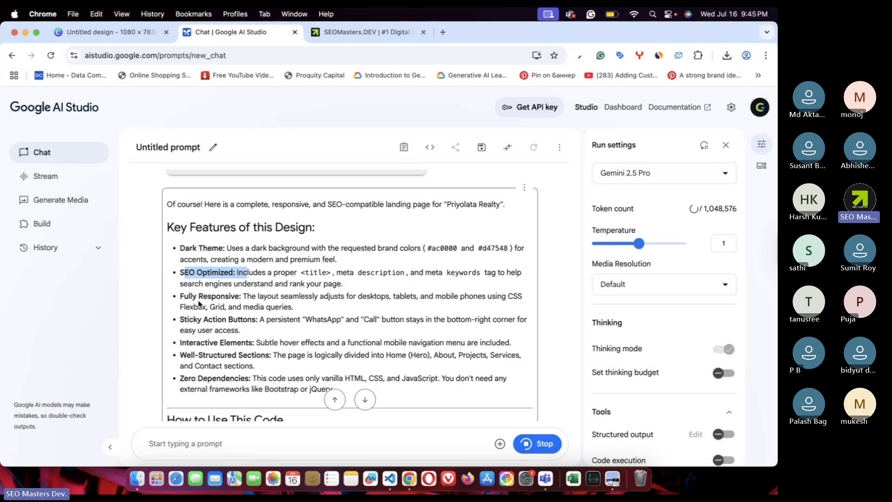
{"action": "left_click_drag", "start_coordinate": [192, 298], "coordinate": [281, 299]}
{"action": "left_click_drag", "start_coordinate": [185, 319], "coordinate": [272, 318]}
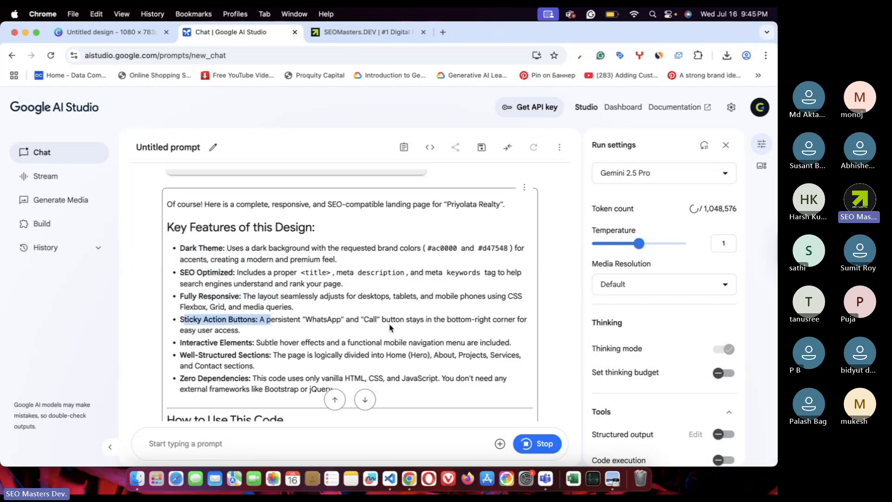
{"action": "left_click_drag", "start_coordinate": [182, 343], "coordinate": [297, 343]}
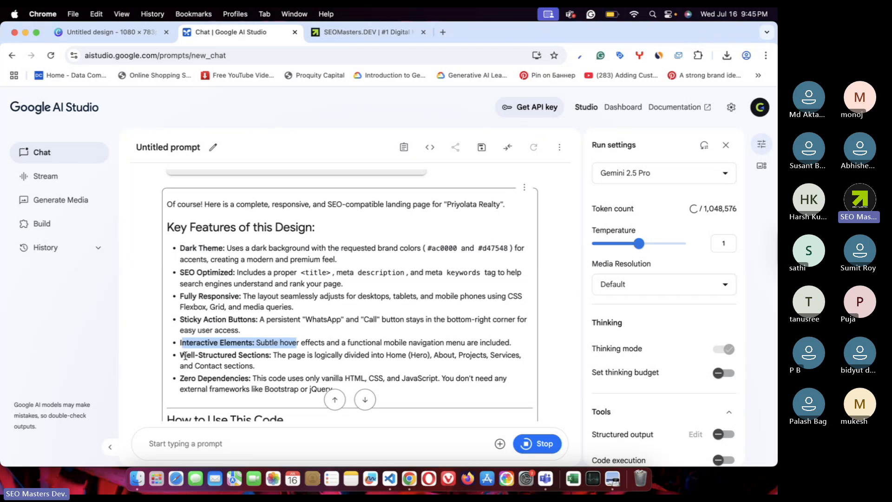
{"action": "left_click_drag", "start_coordinate": [185, 356], "coordinate": [323, 356]}
{"action": "left_click_drag", "start_coordinate": [195, 374], "coordinate": [326, 379]}
{"action": "left_click", "coordinate": [431, 367]}
{"action": "scroll", "coordinate": [357, 346], "scroll_direction": "down", "scroll_amount": 2}
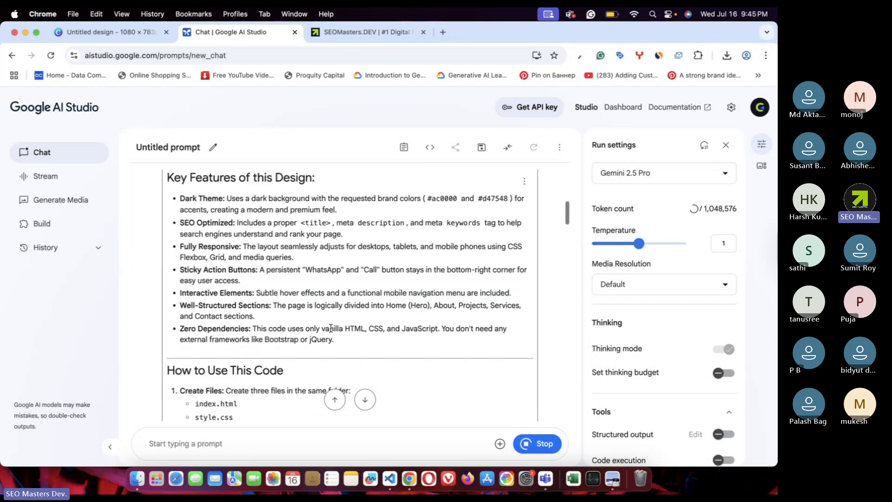
{"action": "left_click_drag", "start_coordinate": [331, 328], "coordinate": [456, 329]}
{"action": "left_click", "coordinate": [473, 344]}
{"action": "scroll", "coordinate": [473, 343], "scroll_direction": "down", "scroll_amount": 4}
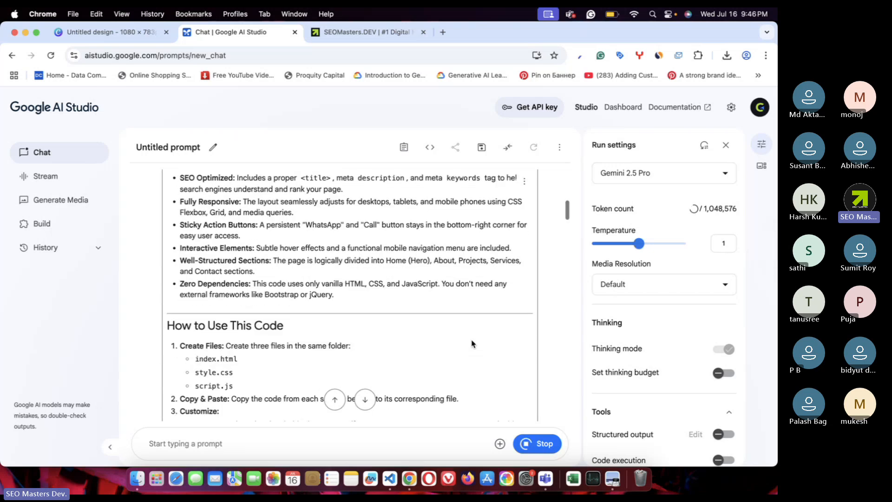
{"action": "left_click_drag", "start_coordinate": [176, 281], "coordinate": [331, 282]}
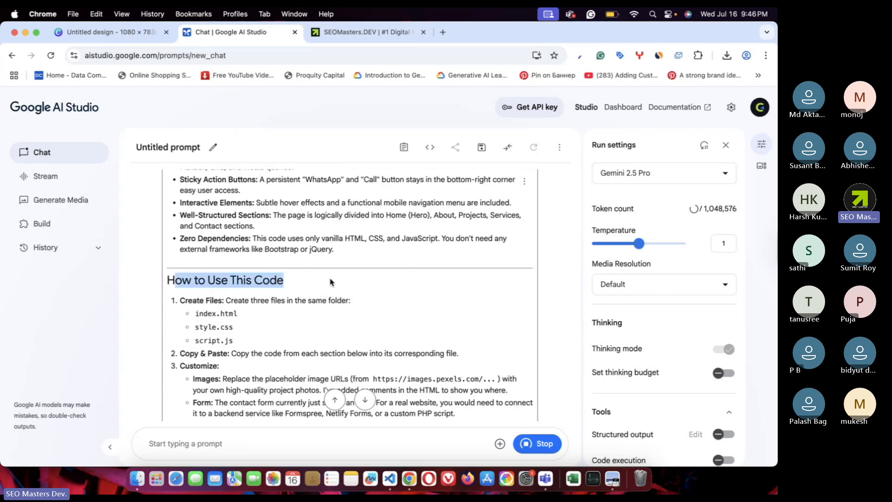
{"action": "left_click", "coordinate": [209, 305]}
{"action": "double_click", "coordinate": [212, 300]}
{"action": "left_click", "coordinate": [289, 314]}
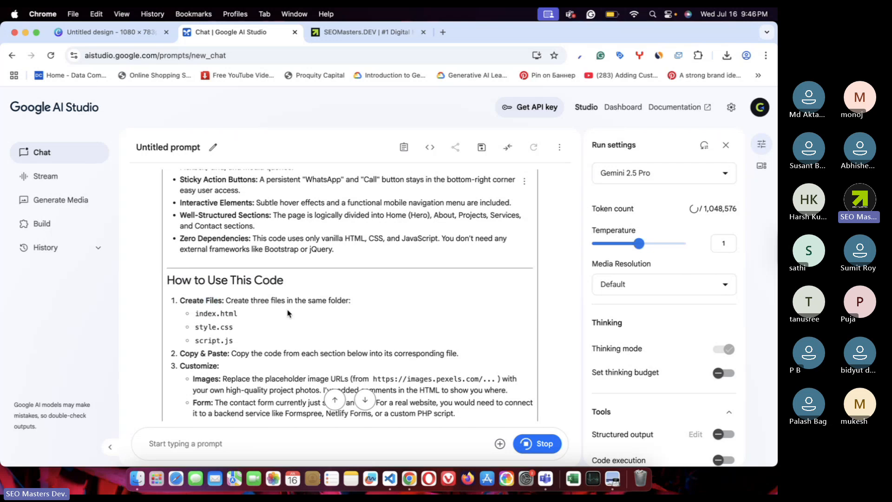
{"action": "left_click_drag", "start_coordinate": [196, 313], "coordinate": [264, 317]}
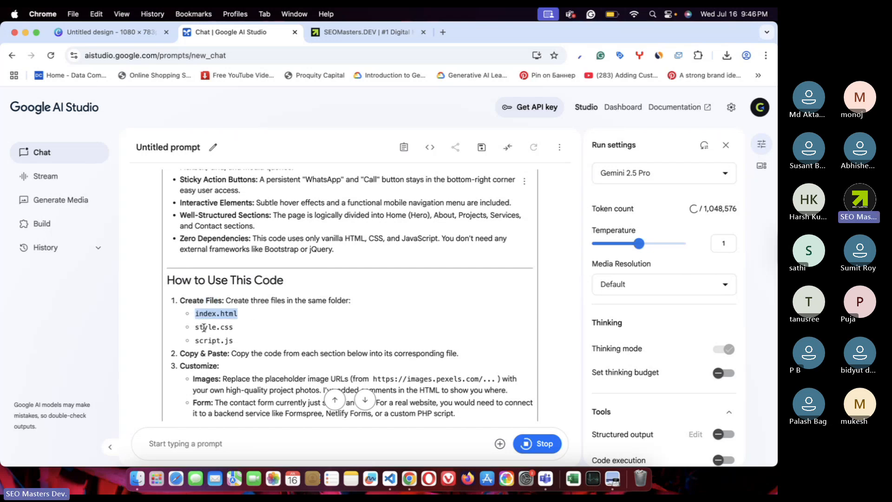
{"action": "left_click_drag", "start_coordinate": [196, 328], "coordinate": [253, 345]}
{"action": "left_click", "coordinate": [253, 345]}
{"action": "triple_click", "coordinate": [188, 342]}
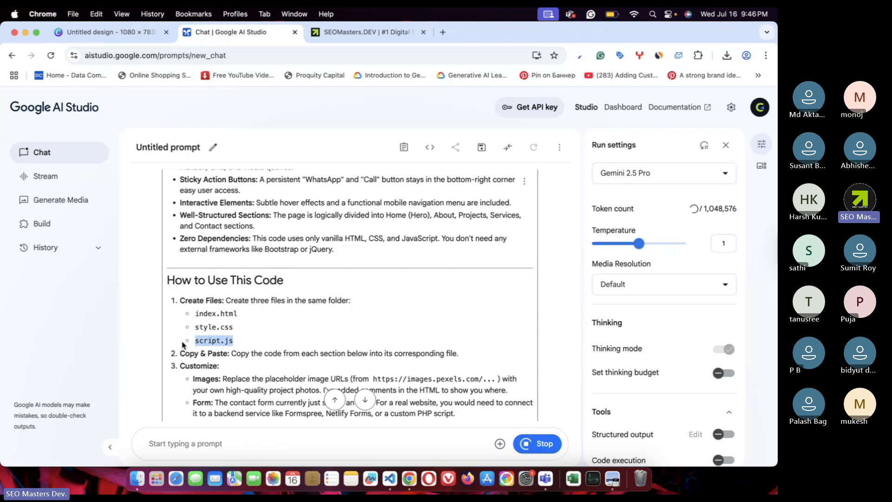
{"action": "triple_click", "coordinate": [238, 328]}
{"action": "triple_click", "coordinate": [189, 318]}
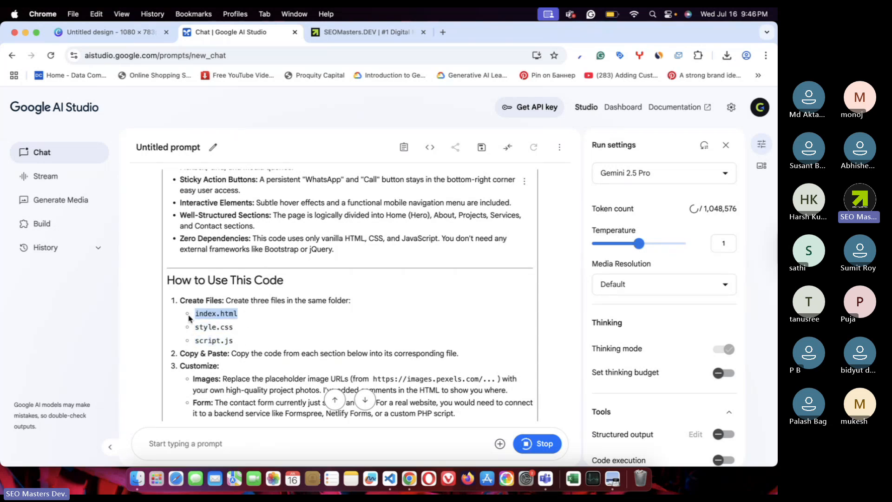
- Review the generated index.html block and download it as code.html (9.6 KB)
{"action": "scroll", "coordinate": [309, 328], "scroll_direction": "down", "scroll_amount": 5}
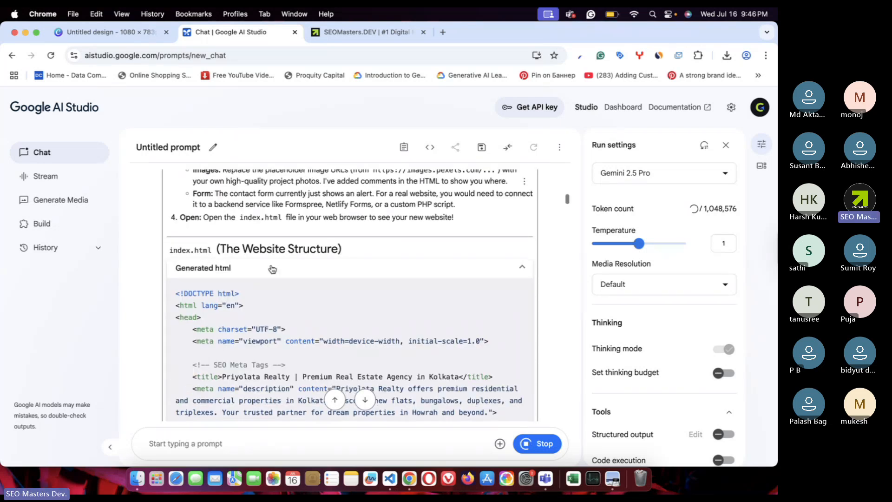
{"action": "scroll", "coordinate": [232, 262], "scroll_direction": "up", "scroll_amount": 3}
{"action": "left_click_drag", "start_coordinate": [238, 247], "coordinate": [195, 223]}
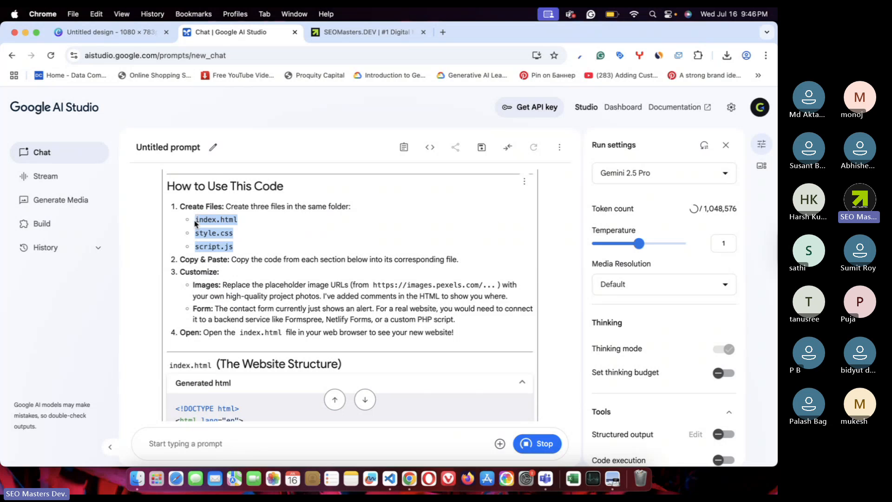
{"action": "scroll", "coordinate": [298, 258], "scroll_direction": "down", "scroll_amount": 4}
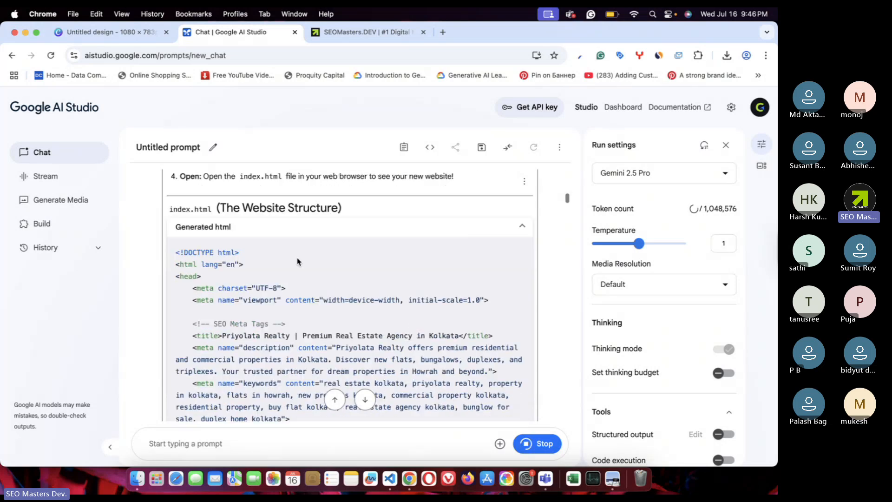
{"action": "double_click", "coordinate": [197, 211]}
{"action": "scroll", "coordinate": [333, 299], "scroll_direction": "down", "scroll_amount": 4}
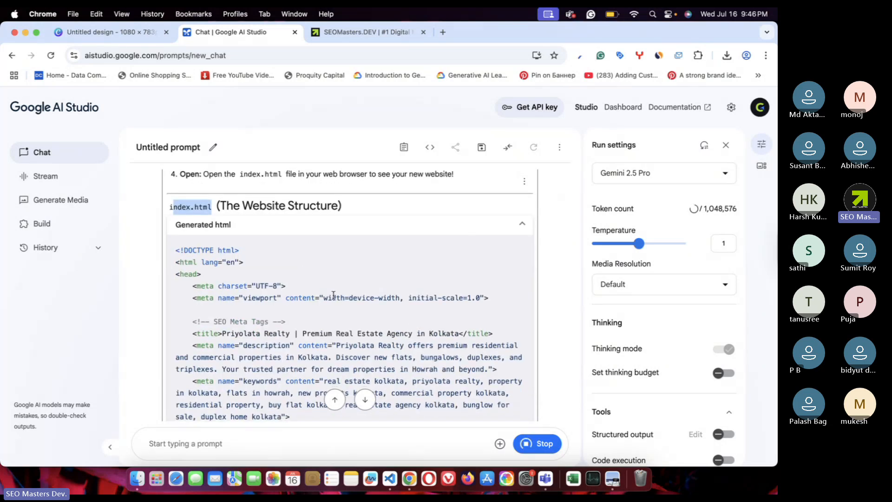
{"action": "scroll", "coordinate": [333, 299], "scroll_direction": "down", "scroll_amount": 15}
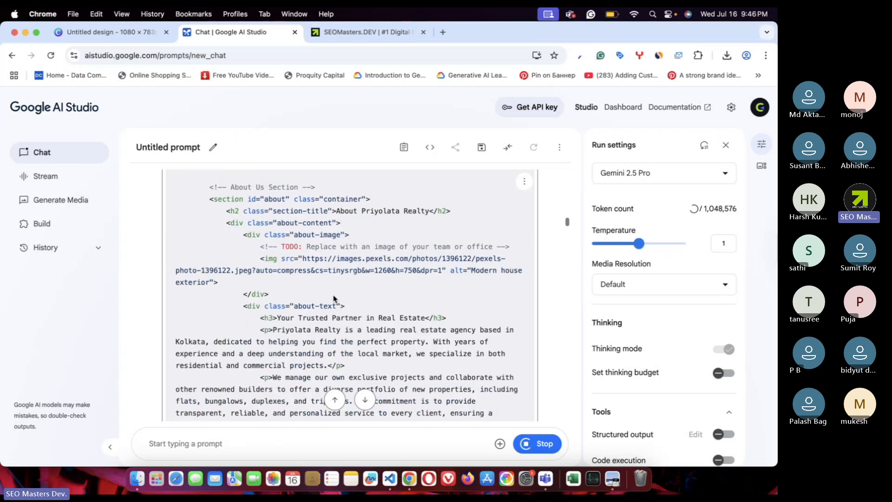
{"action": "scroll", "coordinate": [334, 295], "scroll_direction": "down", "scroll_amount": 20}
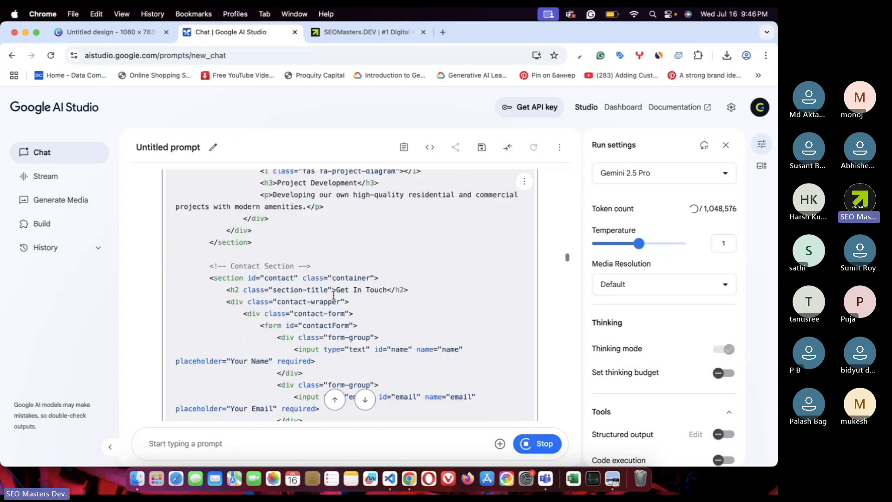
{"action": "scroll", "coordinate": [333, 295], "scroll_direction": "down", "scroll_amount": 8}
{"action": "scroll", "coordinate": [334, 297], "scroll_direction": "up", "scroll_amount": 3}
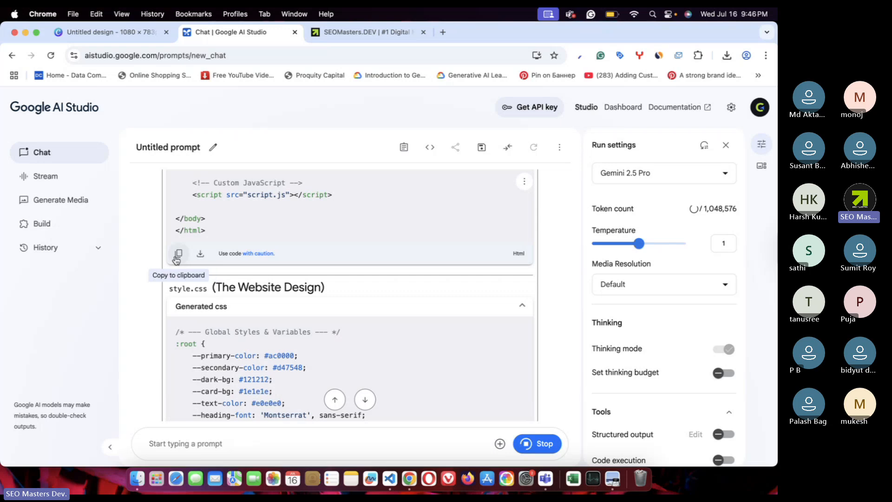
{"action": "left_click", "coordinate": [200, 256]}
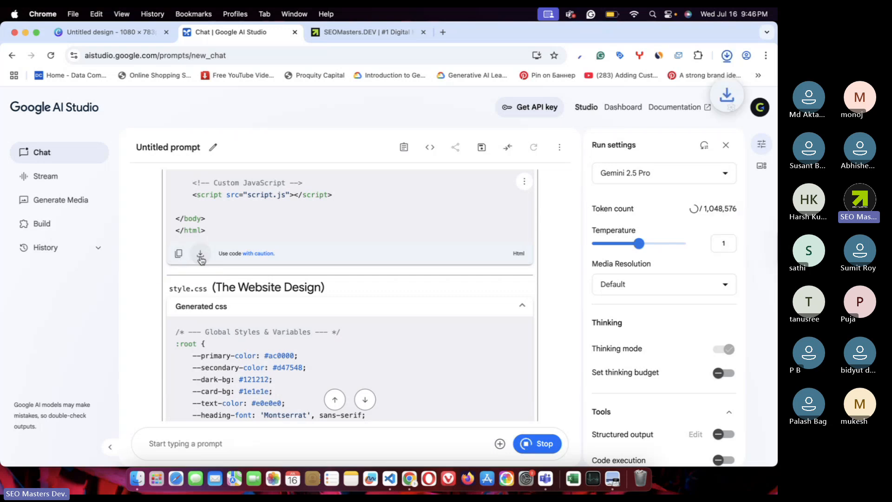
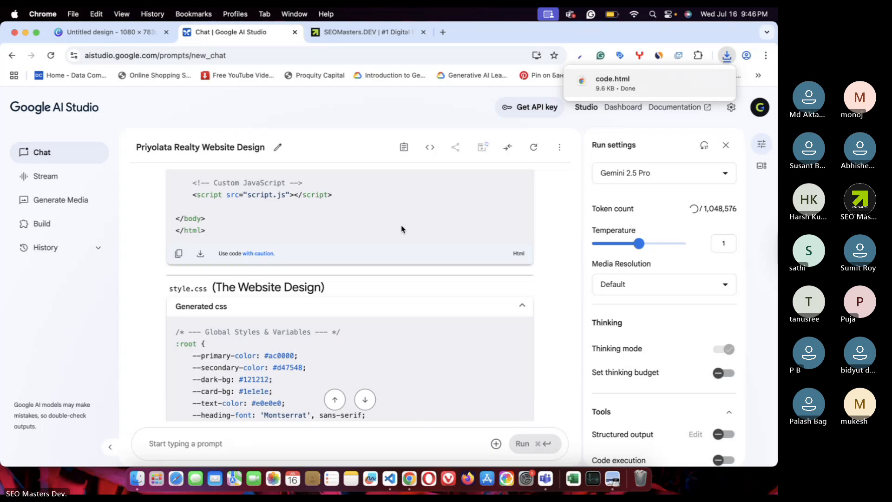
- Scroll through the generated CSS and download it as code.css
{"action": "scroll", "coordinate": [288, 284], "scroll_direction": "down", "scroll_amount": 6}
{"action": "scroll", "coordinate": [243, 300], "scroll_direction": "down", "scroll_amount": 10}
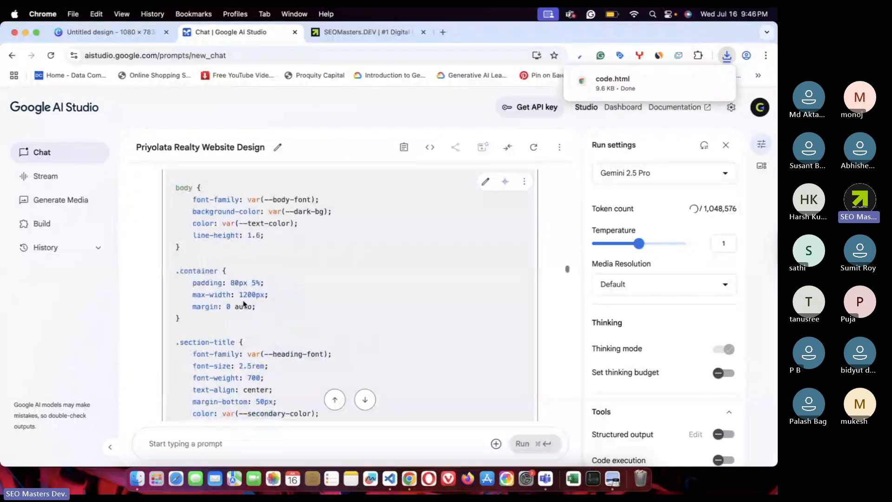
{"action": "scroll", "coordinate": [243, 300], "scroll_direction": "down", "scroll_amount": 12}
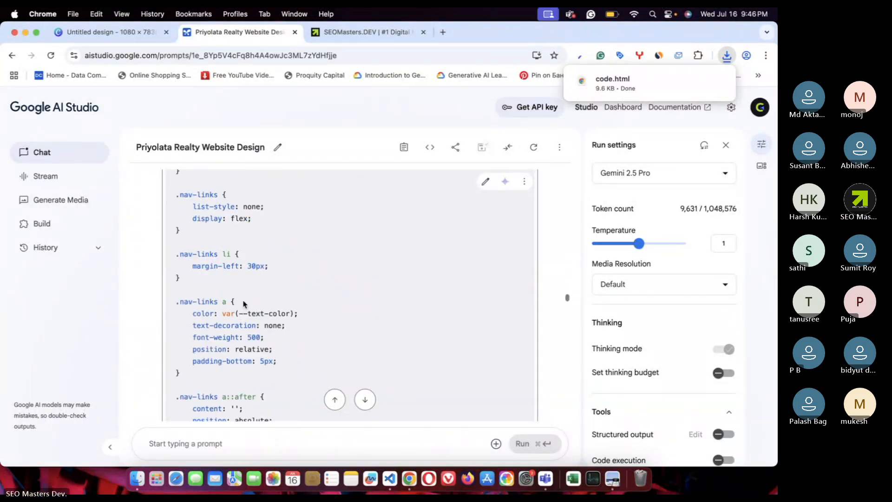
{"action": "scroll", "coordinate": [243, 304], "scroll_direction": "down", "scroll_amount": 15}
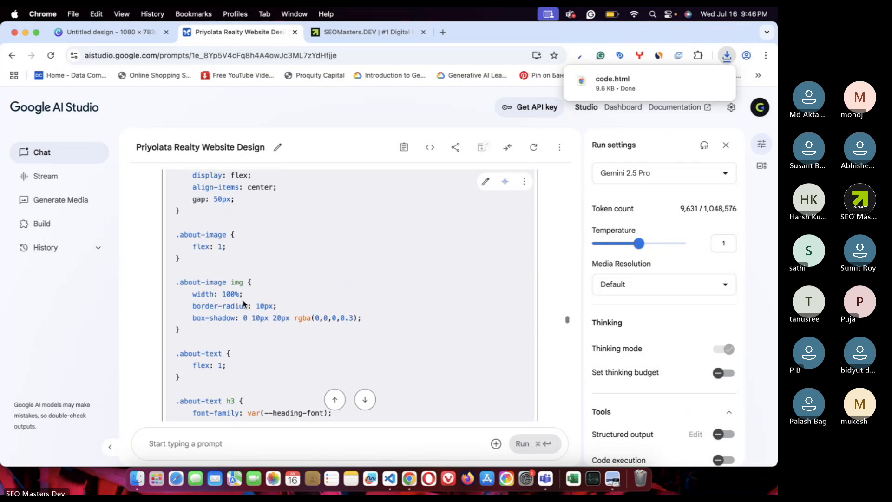
{"action": "scroll", "coordinate": [243, 304], "scroll_direction": "down", "scroll_amount": 15}
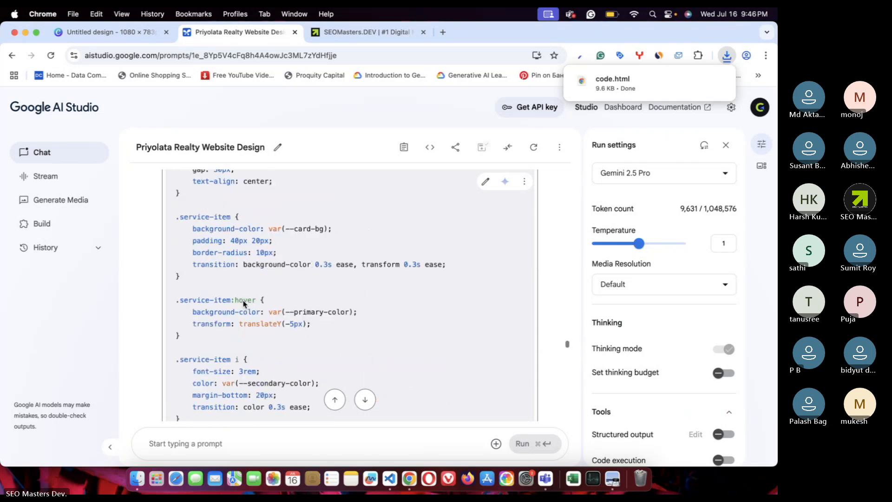
{"action": "scroll", "coordinate": [243, 303], "scroll_direction": "down", "scroll_amount": 12}
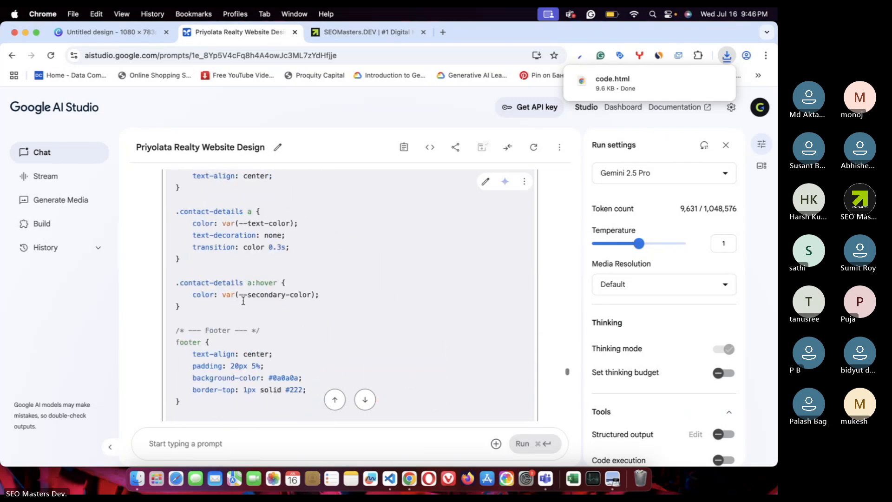
{"action": "scroll", "coordinate": [243, 301], "scroll_direction": "down", "scroll_amount": 8}
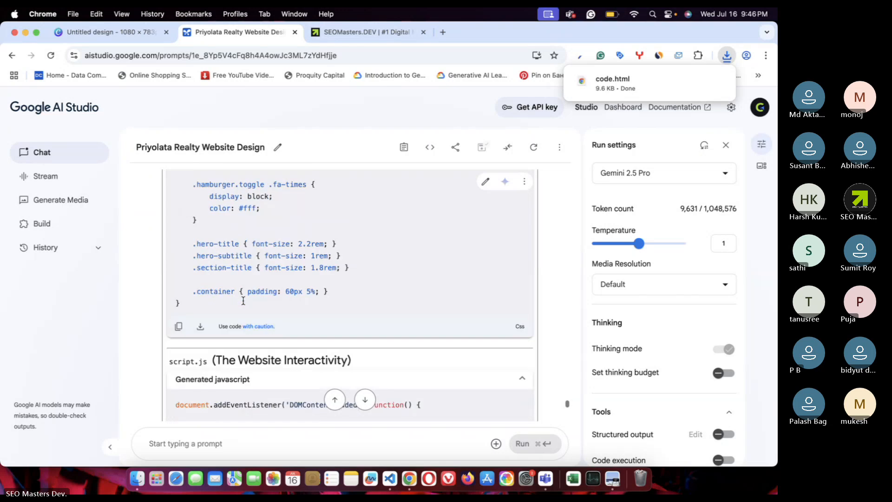
{"action": "scroll", "coordinate": [209, 251], "scroll_direction": "up", "scroll_amount": 1}
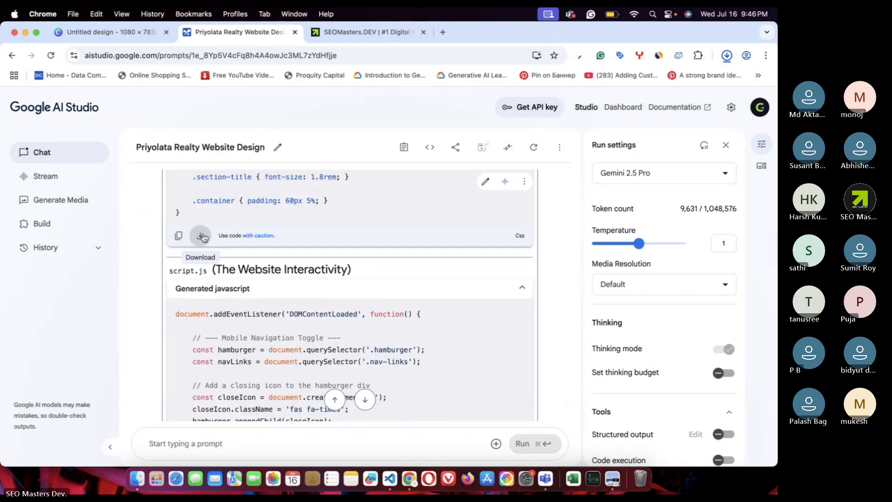
{"action": "left_click", "coordinate": [201, 236]}
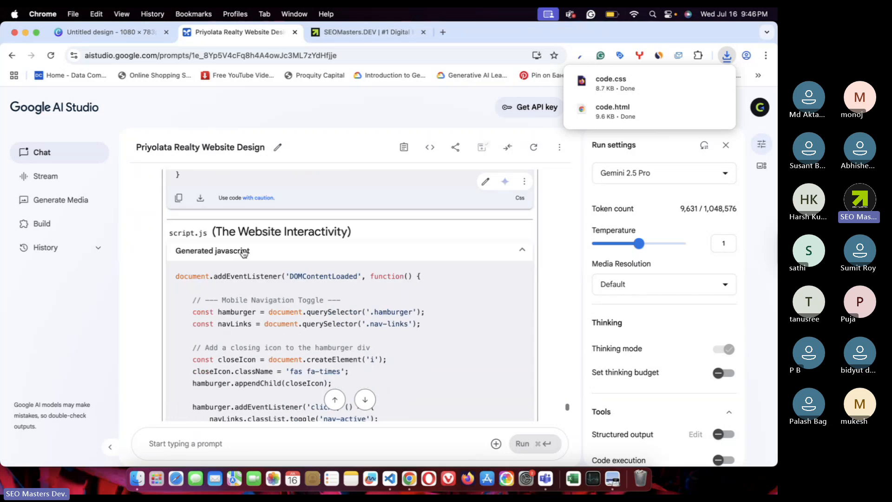
- Download the generated JavaScript as code.js and check Chrome's recent downloads list
{"action": "scroll", "coordinate": [308, 279], "scroll_direction": "down", "scroll_amount": 2}
{"action": "scroll", "coordinate": [307, 278], "scroll_direction": "down", "scroll_amount": 10}
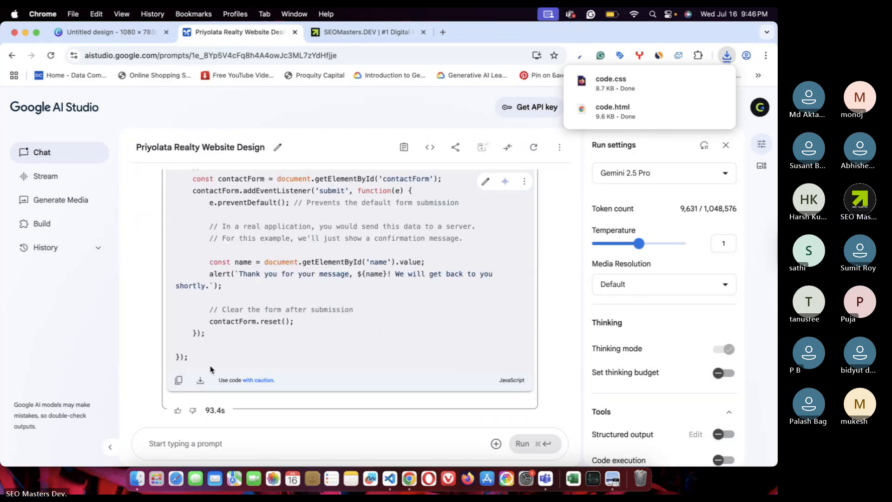
{"action": "left_click", "coordinate": [200, 381]}
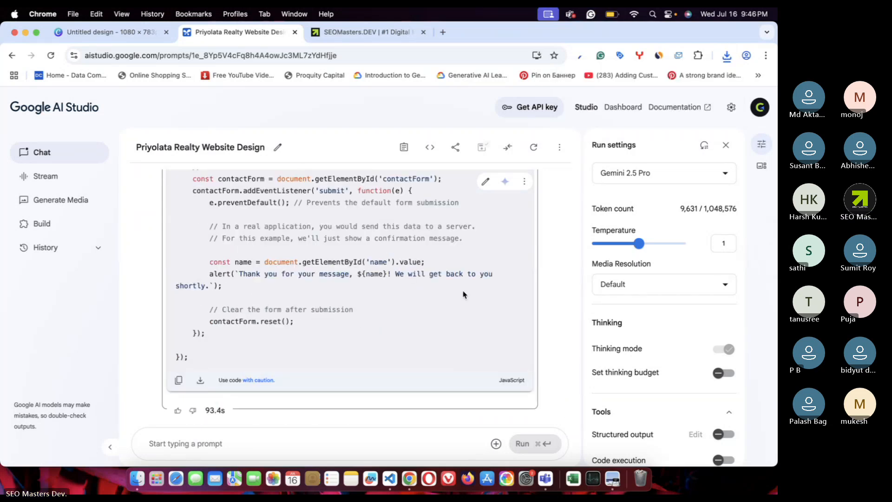
{"action": "left_click", "coordinate": [728, 56]}
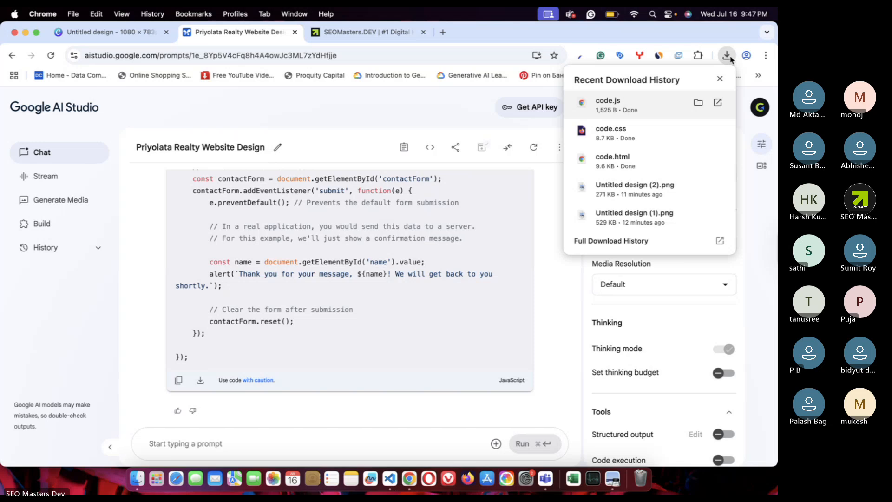
{"action": "left_click", "coordinate": [612, 165]}
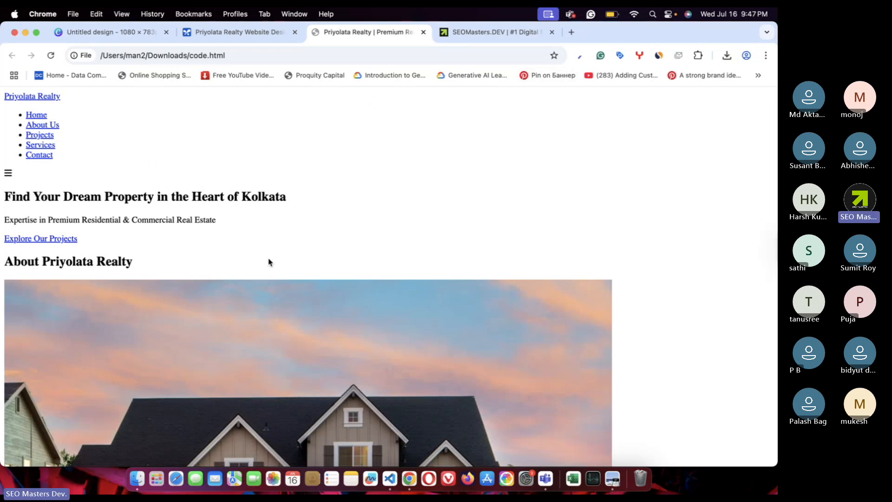
{"action": "scroll", "coordinate": [269, 263], "scroll_direction": "down", "scroll_amount": 20}
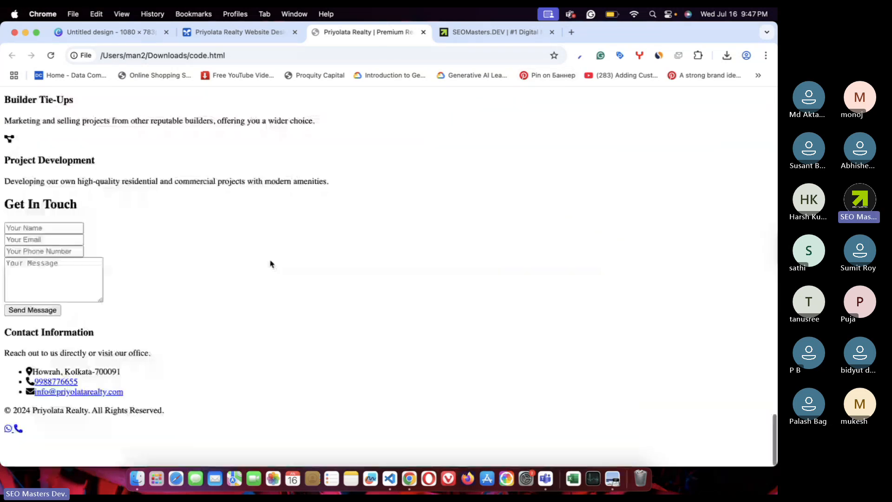
{"action": "scroll", "coordinate": [271, 263], "scroll_direction": "up", "scroll_amount": 10}
{"action": "scroll", "coordinate": [270, 263], "scroll_direction": "up", "scroll_amount": 15}
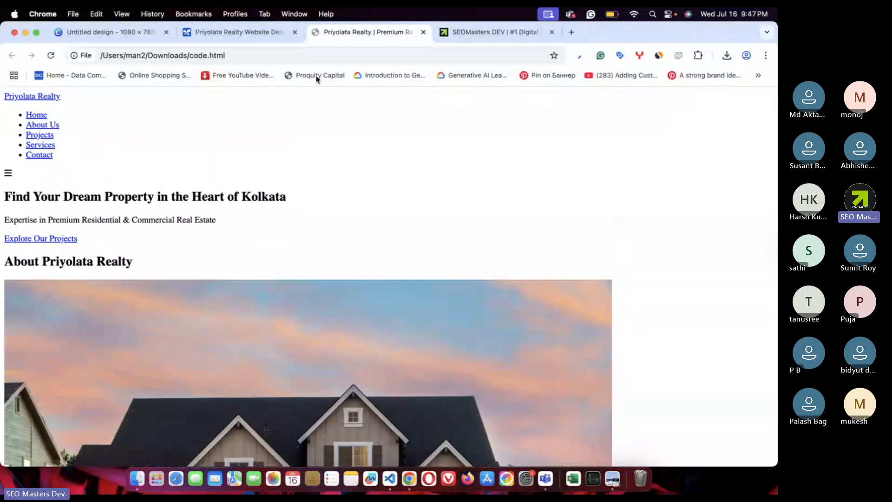
{"action": "left_click_drag", "start_coordinate": [318, 35], "coordinate": [236, 34]}
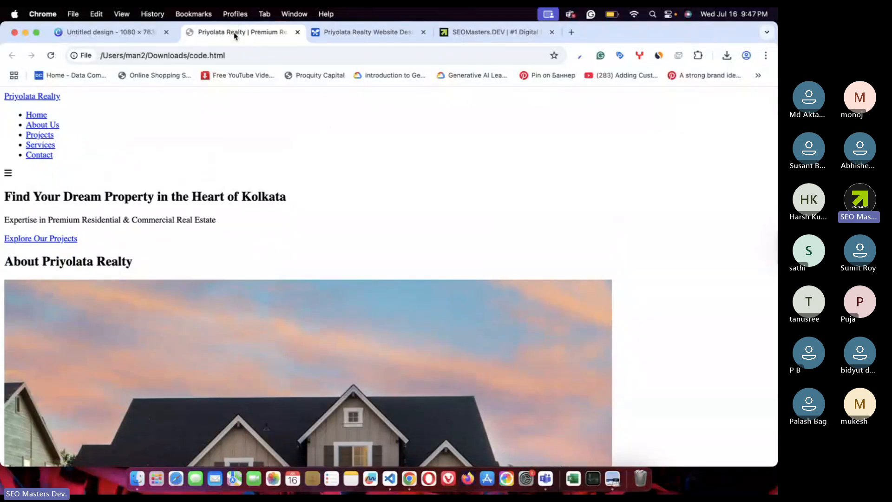
{"action": "left_click", "coordinate": [294, 32]}
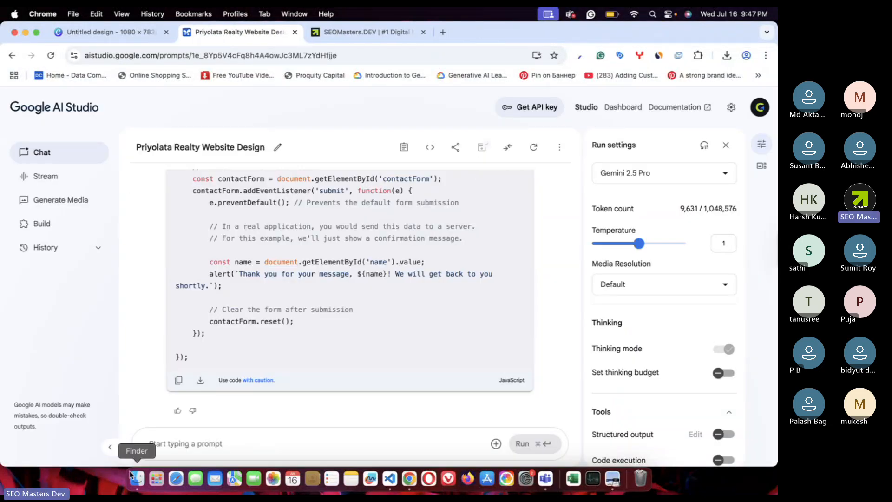
- Reveal the downloaded code.js in the Finder Downloads folder alongside code.html
{"action": "left_click", "coordinate": [726, 56]}
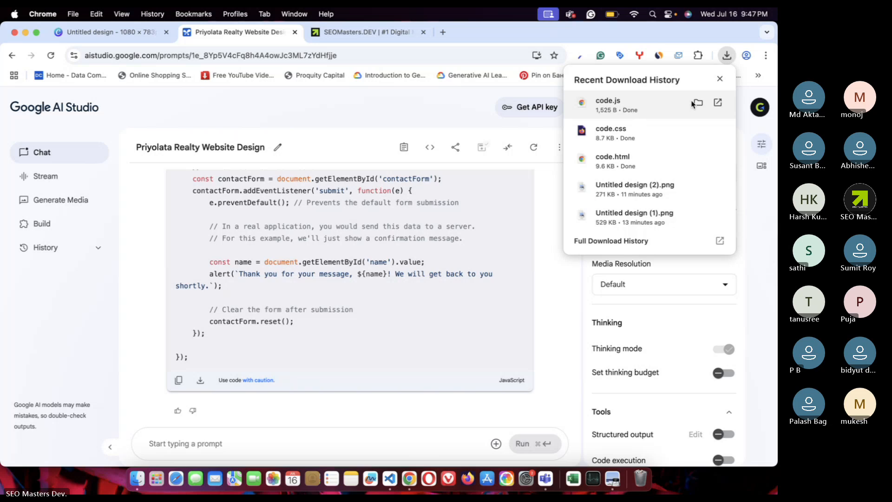
{"action": "left_click", "coordinate": [697, 159]}
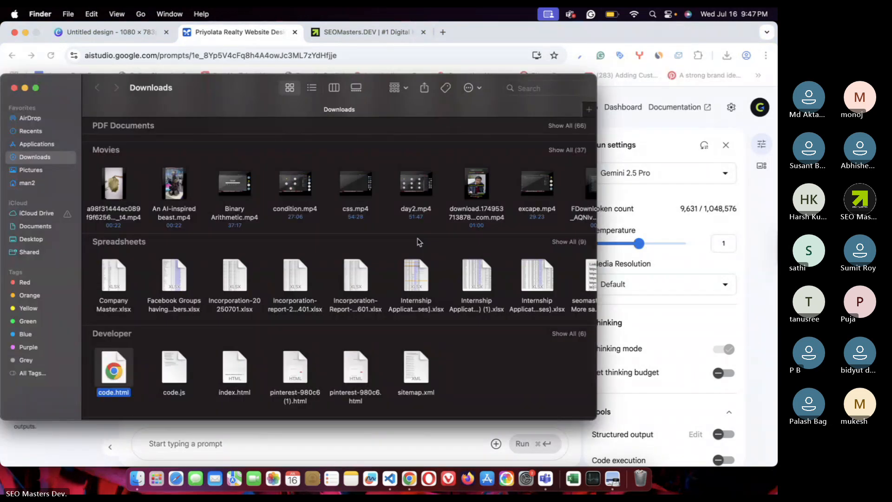
{"action": "scroll", "coordinate": [153, 374], "scroll_direction": "down", "scroll_amount": 2}
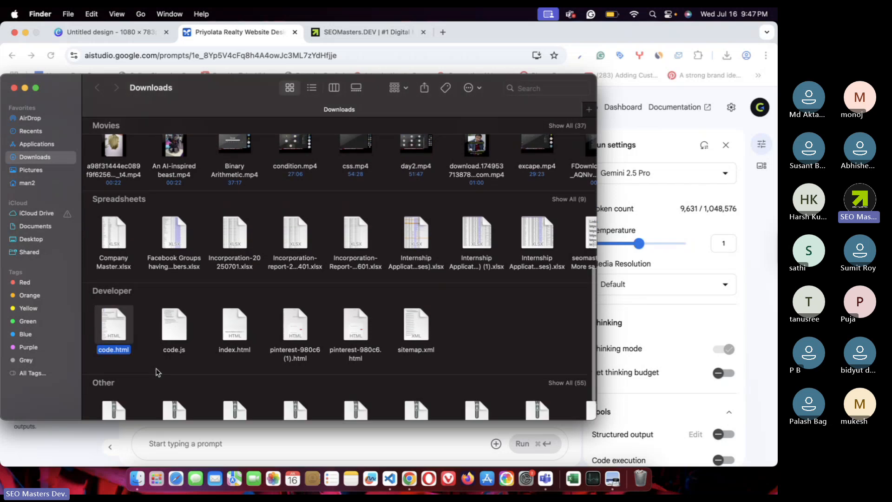
{"action": "left_click", "coordinate": [241, 329]}
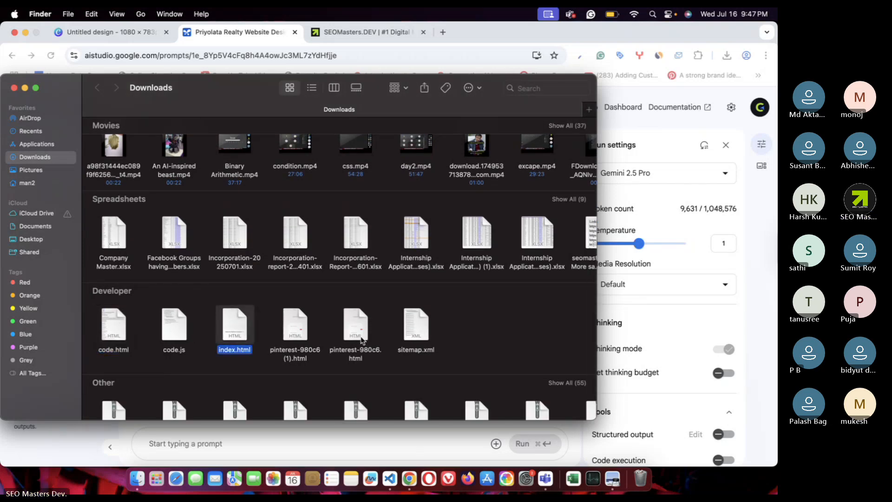
{"action": "left_click", "coordinate": [120, 324]}
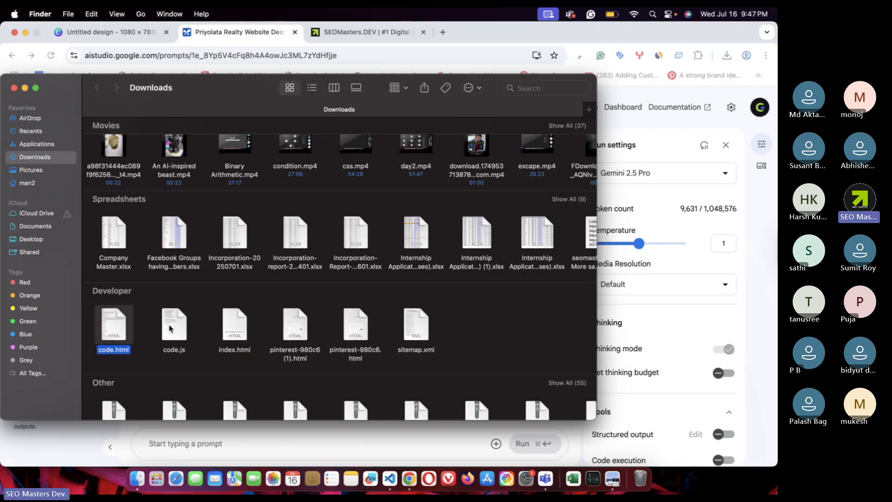
{"action": "left_click", "coordinate": [174, 328]}
- Open code.html in Visual Studio Code using Open With
{"action": "scroll", "coordinate": [174, 328], "scroll_direction": "up", "scroll_amount": 5}
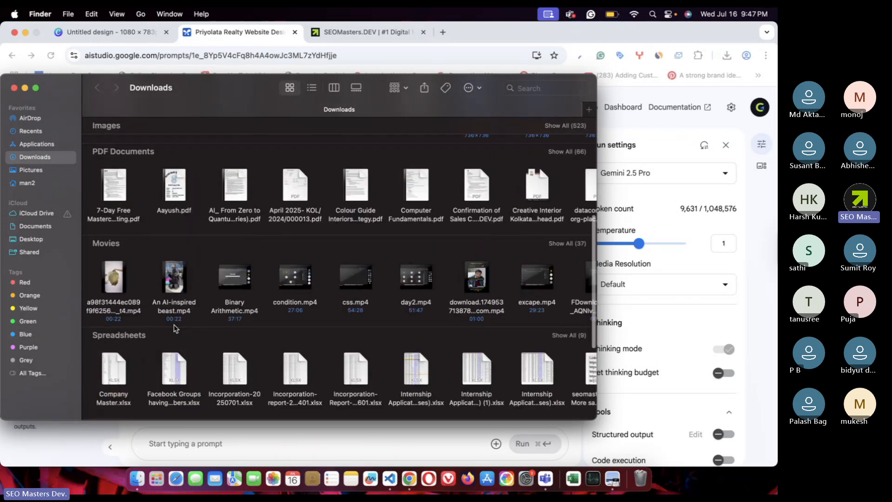
{"action": "scroll", "coordinate": [175, 328], "scroll_direction": "down", "scroll_amount": 7}
{"action": "scroll", "coordinate": [174, 328], "scroll_direction": "down", "scroll_amount": 2}
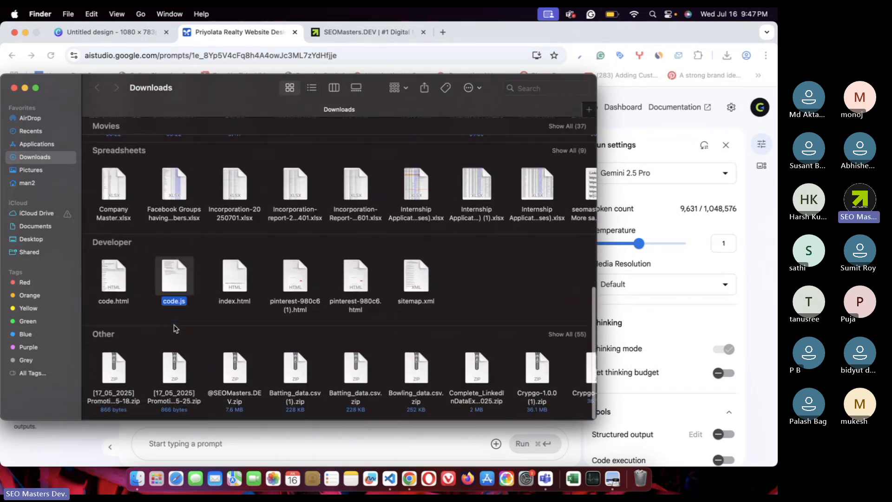
{"action": "left_click", "coordinate": [107, 288]}
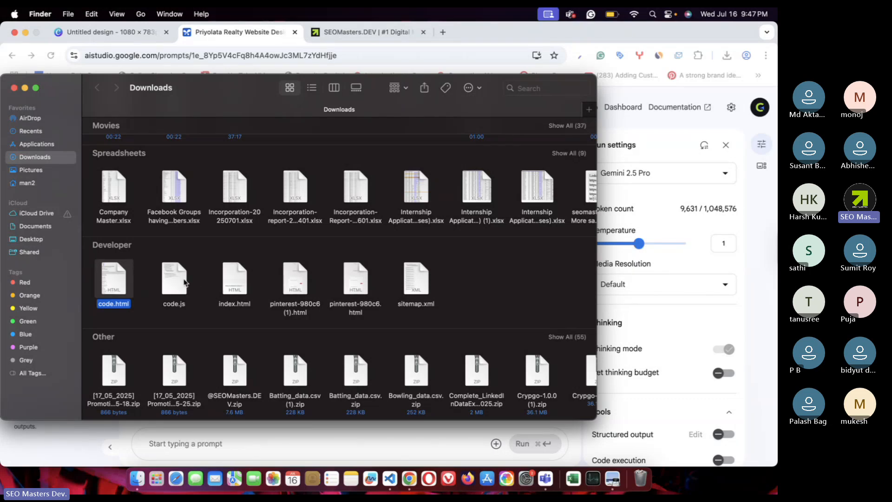
{"action": "left_click", "coordinate": [184, 282]}
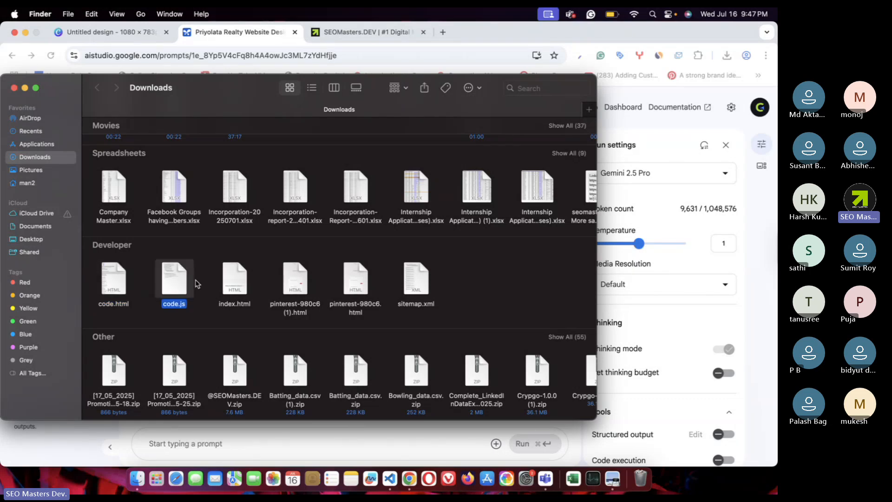
{"action": "left_click", "coordinate": [113, 284]}
{"action": "right_click", "coordinate": [113, 285]}
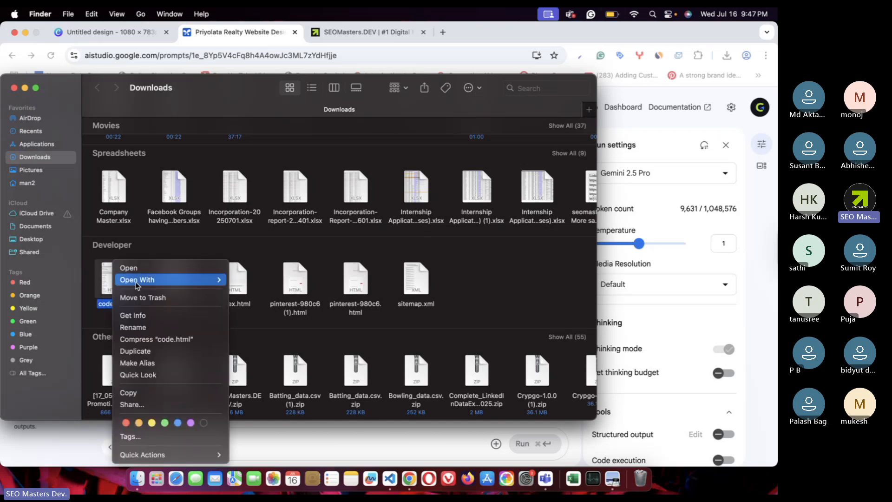
{"action": "mouse_move", "coordinate": [137, 285]}
{"action": "left_click", "coordinate": [260, 381]}
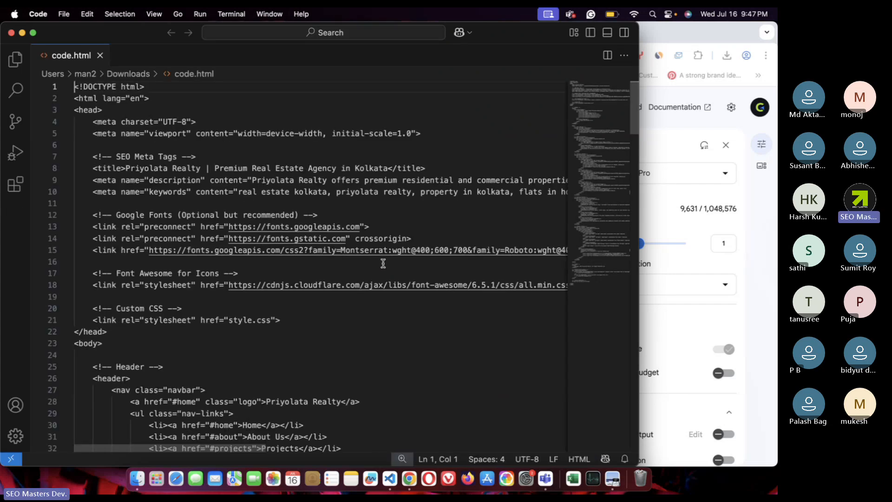
- Highlight the style.css stylesheet reference on line 21 of code.html
{"action": "scroll", "coordinate": [383, 263], "scroll_direction": "down", "scroll_amount": 1}
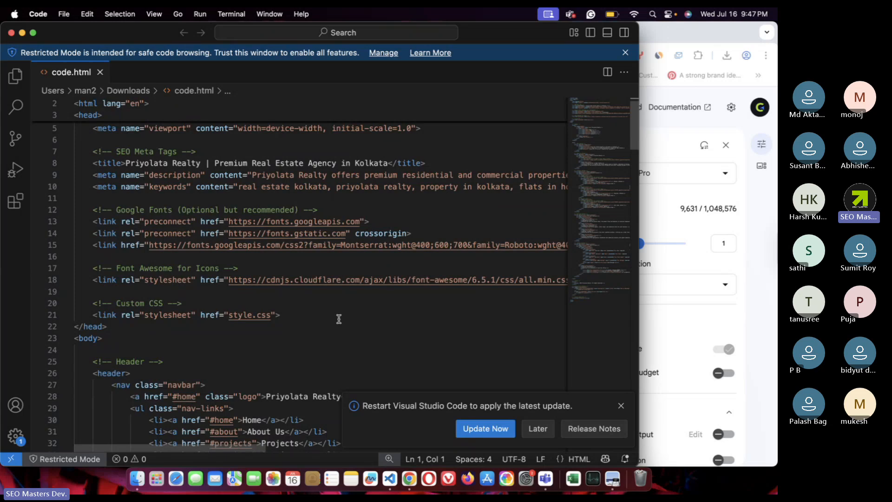
{"action": "scroll", "coordinate": [339, 319], "scroll_direction": "down", "scroll_amount": 3}
{"action": "left_click_drag", "start_coordinate": [127, 268], "coordinate": [172, 267]}
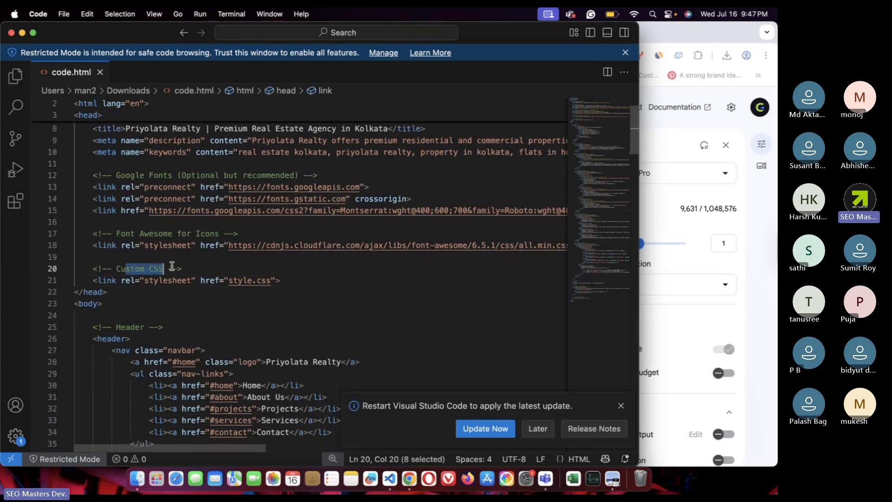
{"action": "left_click_drag", "start_coordinate": [97, 280], "coordinate": [185, 281]}
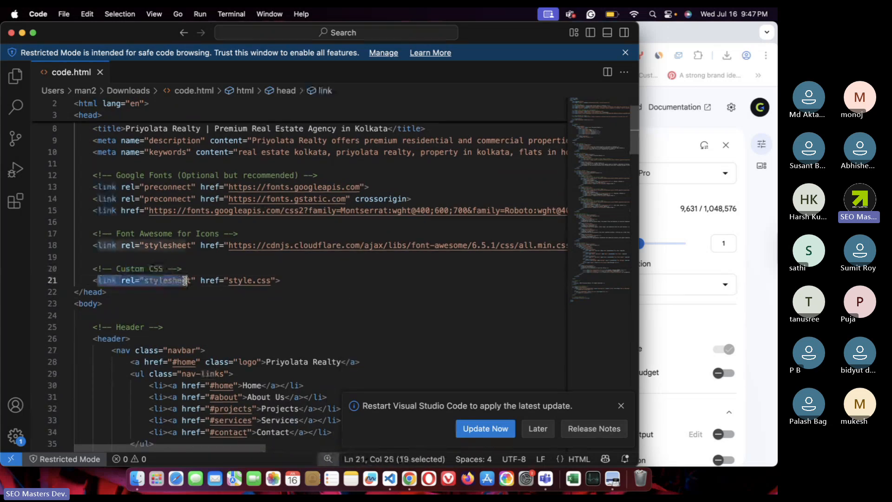
{"action": "left_click", "coordinate": [247, 297]}
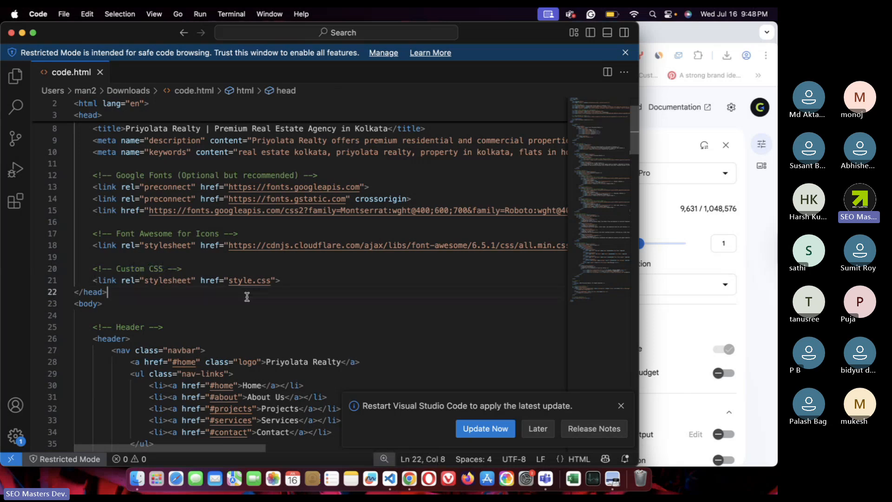
{"action": "left_click_drag", "start_coordinate": [228, 281], "coordinate": [296, 280]}
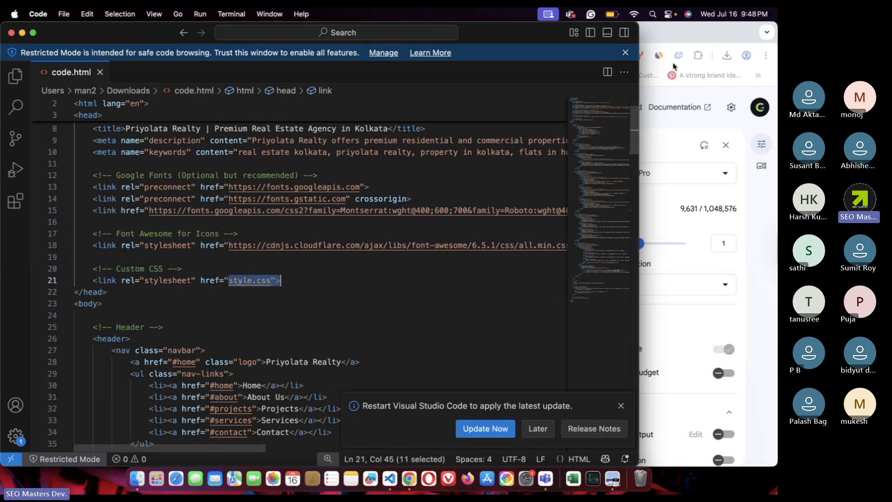
- Compare it with Chrome's downloaded file names code.html, code.css and code.js
{"action": "left_click", "coordinate": [692, 29]}
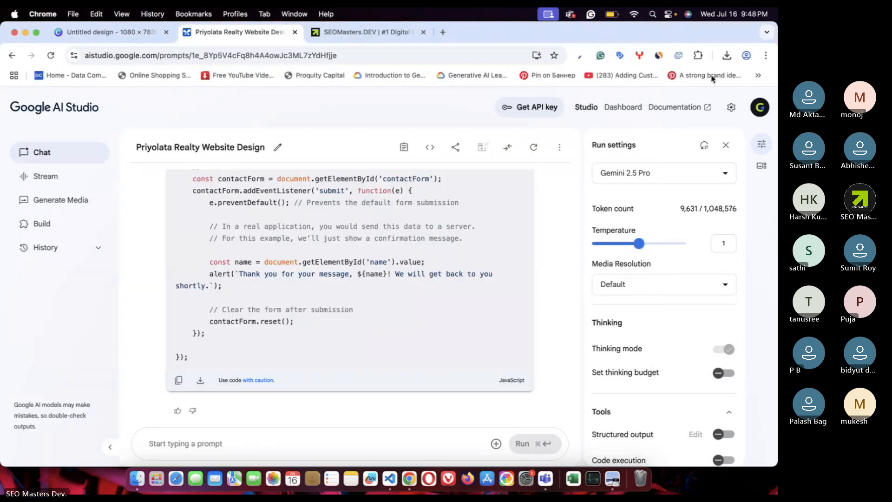
{"action": "left_click", "coordinate": [726, 55]}
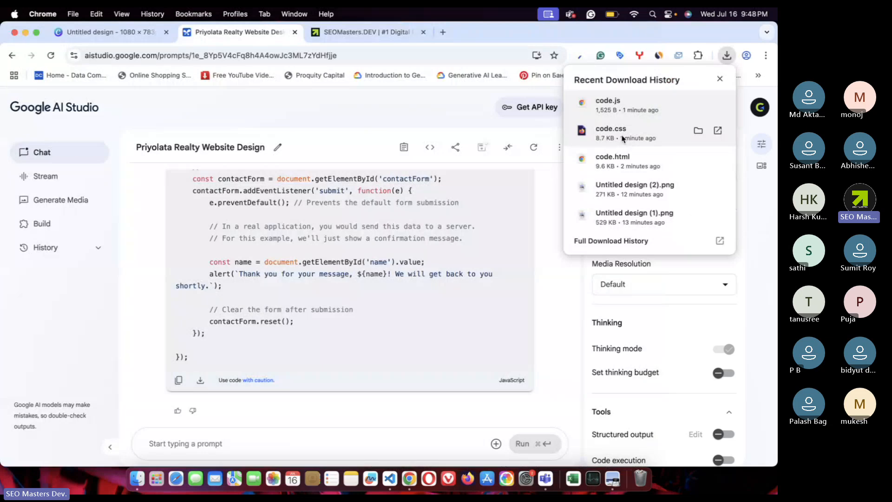
{"action": "left_click", "coordinate": [390, 479]}
- Change the stylesheet link from style.css to code.css and save code.html
{"action": "left_click", "coordinate": [285, 304]}
{"action": "left_click", "coordinate": [255, 280]}
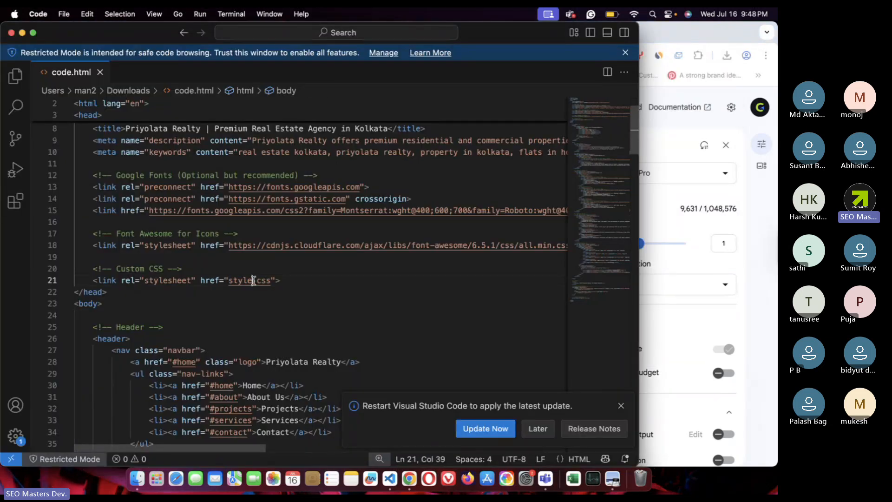
{"action": "key", "text": "BackSpace"}
{"action": "key", "text": "BackSpace"}
{"action": "key", "text": "BackSpace"}
{"action": "key", "text": "BackSpace"}
{"action": "key", "text": "BackSpace"}
{"action": "type", "text": "code"}
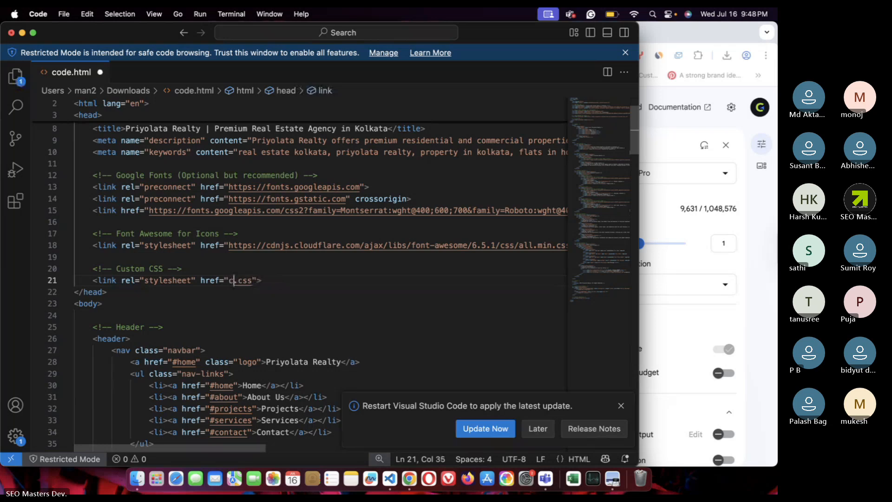
{"action": "key", "text": "super+s"}
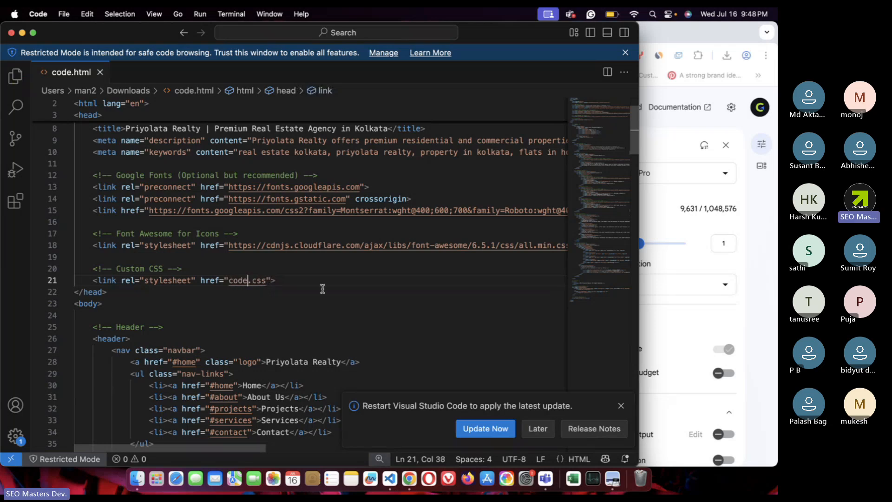
- Select the script.js tag and recheck the downloaded code.js name in Chrome
{"action": "left_click_drag", "start_coordinate": [275, 280], "coordinate": [114, 280]}
{"action": "scroll", "coordinate": [297, 316], "scroll_direction": "down", "scroll_amount": 20}
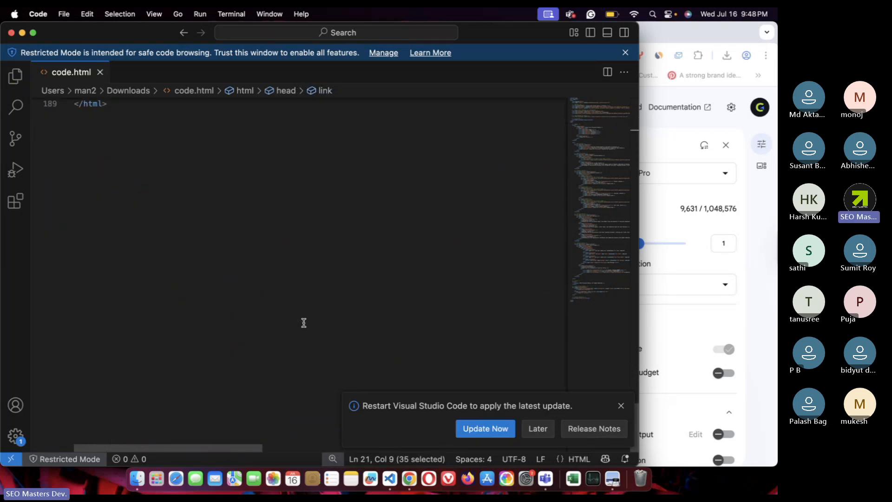
{"action": "scroll", "coordinate": [304, 322], "scroll_direction": "up", "scroll_amount": 8}
{"action": "left_click_drag", "start_coordinate": [149, 334], "coordinate": [272, 334]}
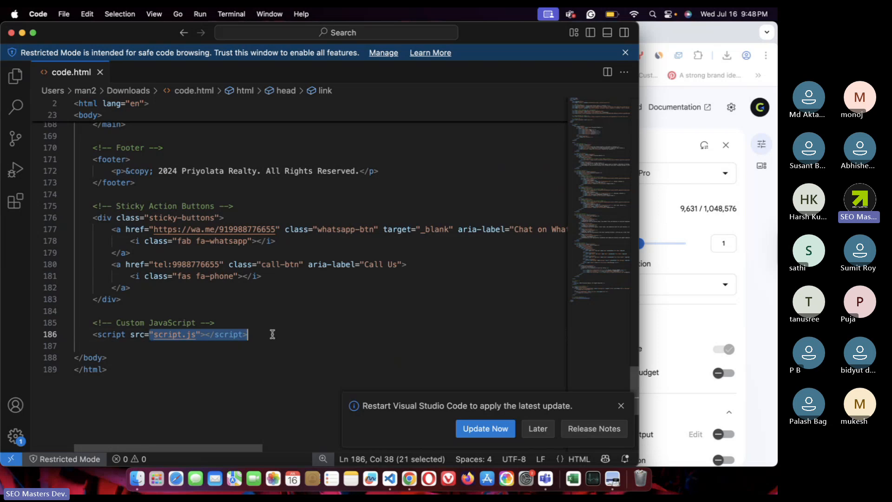
{"action": "left_click", "coordinate": [728, 60]}
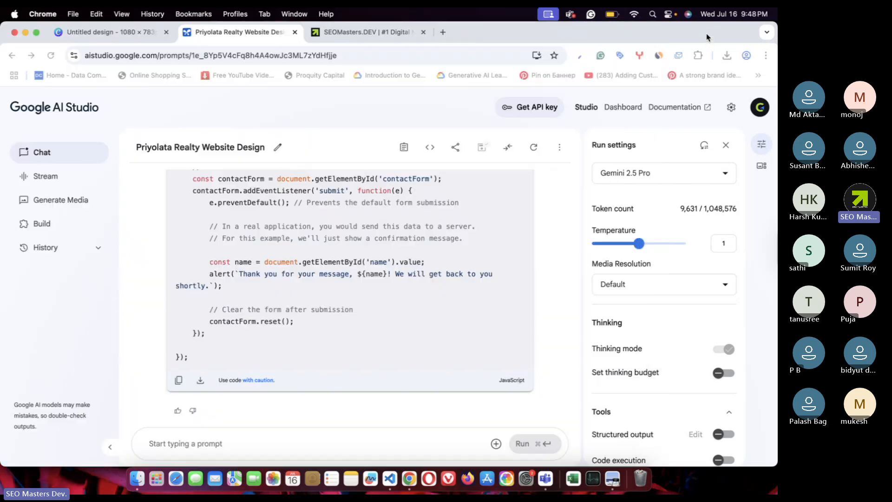
{"action": "left_click", "coordinate": [727, 57]}
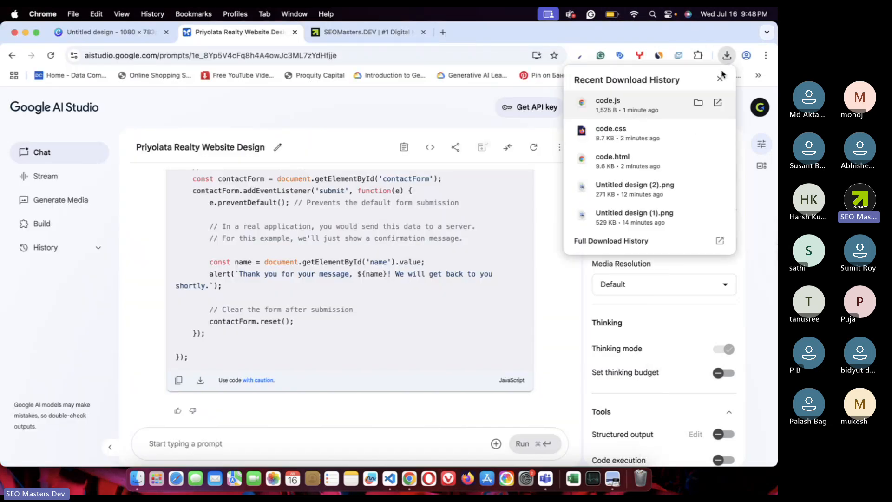
{"action": "left_click", "coordinate": [391, 481]}
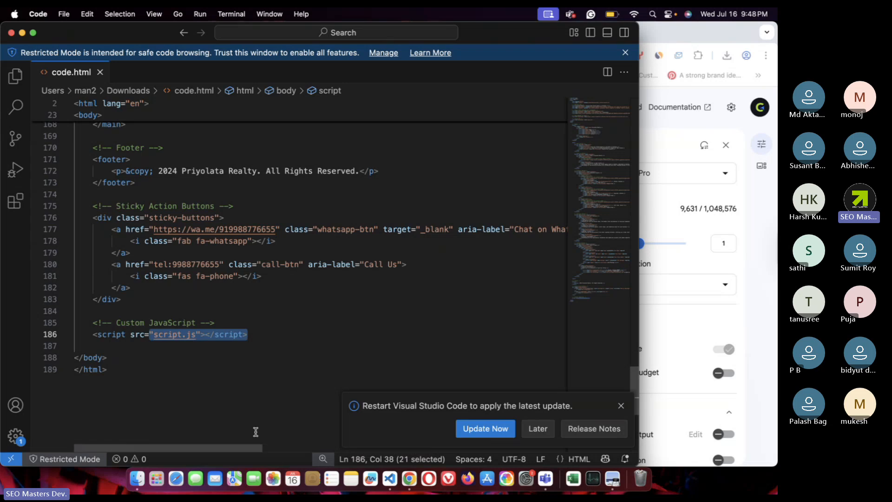
- Point the script tag to code.js, save, and dismiss the Restricted Mode and update notices
{"action": "left_click", "coordinate": [213, 336]}
{"action": "left_click_drag", "start_coordinate": [181, 335], "coordinate": [156, 335]}
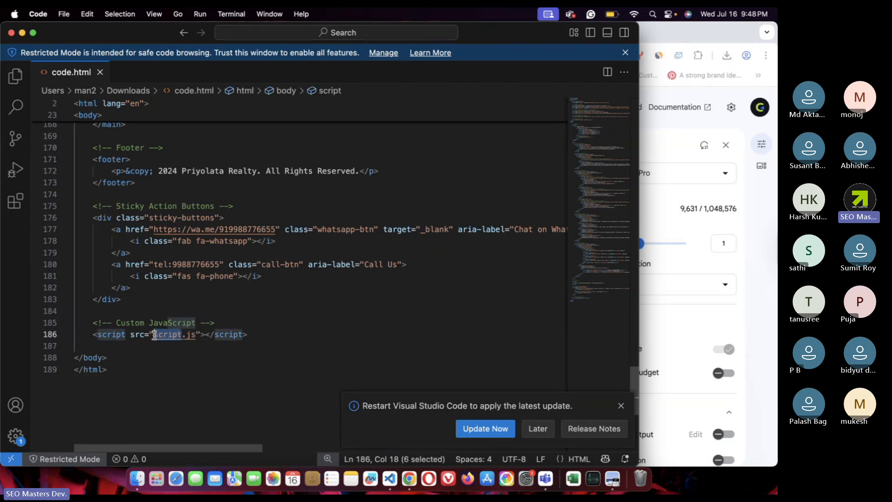
{"action": "key", "text": "BackSpace"}
{"action": "key", "text": "BackSpace"}
{"action": "type", "text": "code"}
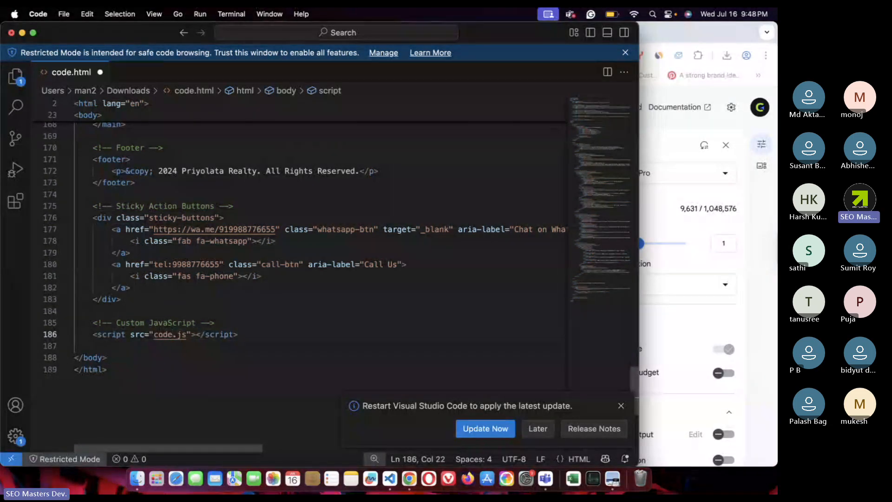
{"action": "key", "text": "super+s"}
{"action": "left_click", "coordinate": [275, 311]}
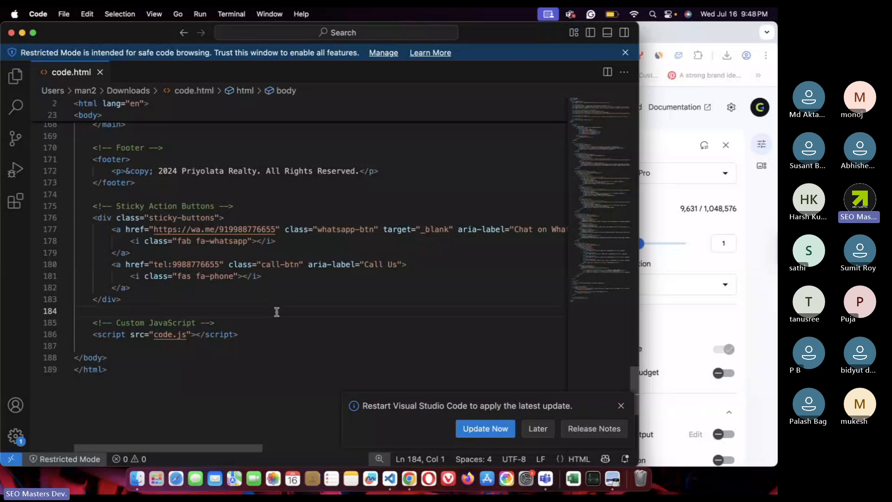
{"action": "left_click", "coordinate": [626, 52]}
{"action": "left_click", "coordinate": [621, 406]}
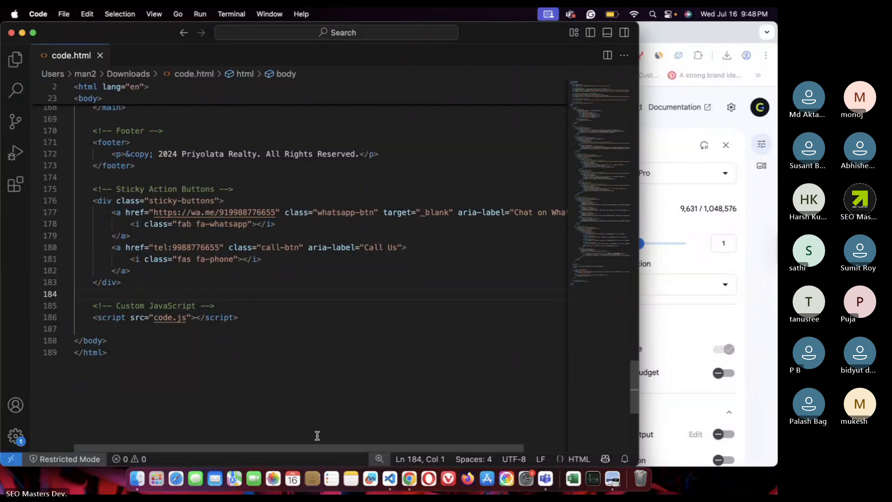
- Open code.html from the Finder Downloads folder to render it in Chrome
{"action": "left_click", "coordinate": [137, 478]}
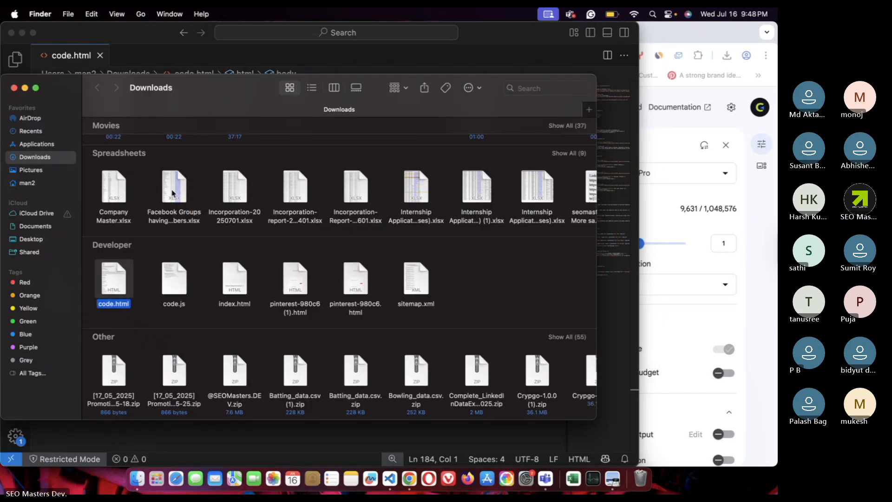
{"action": "double_click", "coordinate": [114, 281]}
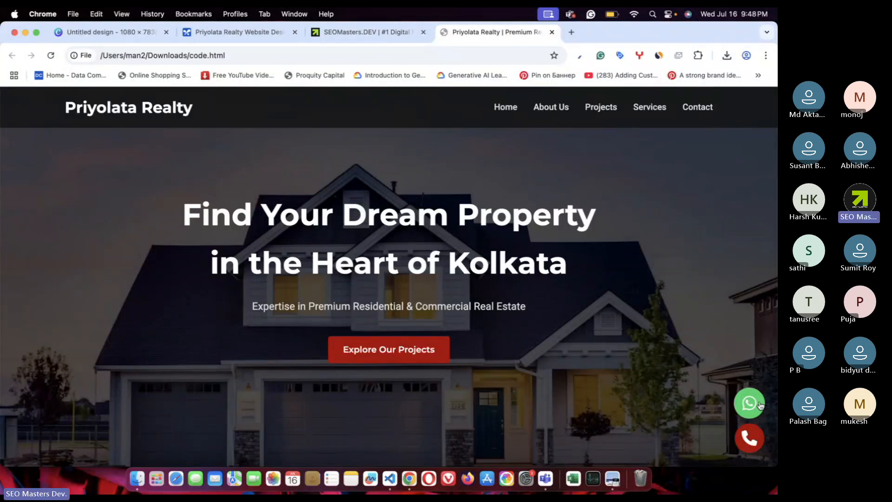
- Review the Featured Projects cards: Priyolata Heights, Bungalows, Commercial Hub, Rajarhat and Salt Lake locations
{"action": "scroll", "coordinate": [521, 368], "scroll_direction": "down", "scroll_amount": 1}
{"action": "scroll", "coordinate": [521, 368], "scroll_direction": "down", "scroll_amount": 10}
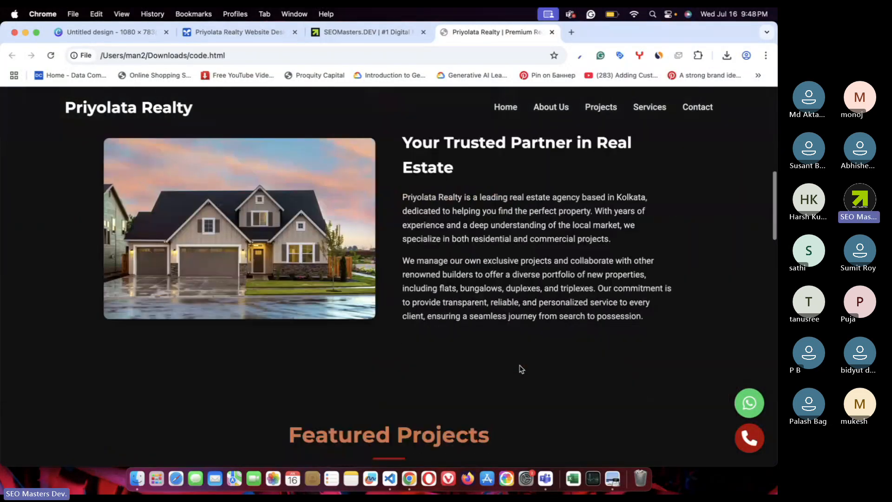
{"action": "scroll", "coordinate": [578, 339], "scroll_direction": "down", "scroll_amount": 10}
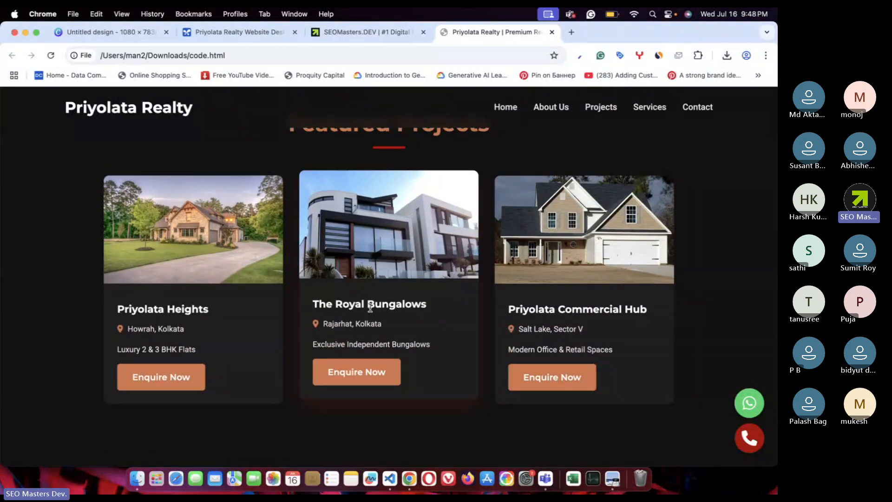
{"action": "scroll", "coordinate": [435, 310], "scroll_direction": "up", "scroll_amount": 1}
{"action": "scroll", "coordinate": [435, 309], "scroll_direction": "up", "scroll_amount": 1}
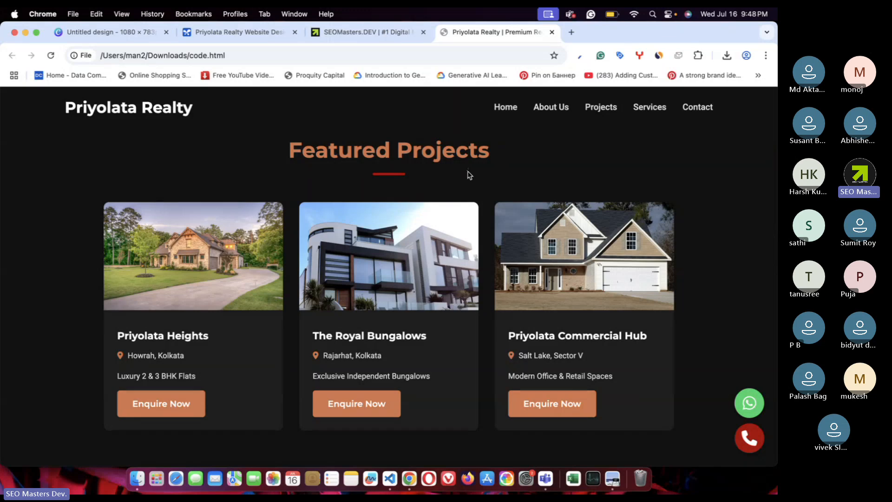
{"action": "scroll", "coordinate": [165, 271], "scroll_direction": "down", "scroll_amount": 1}
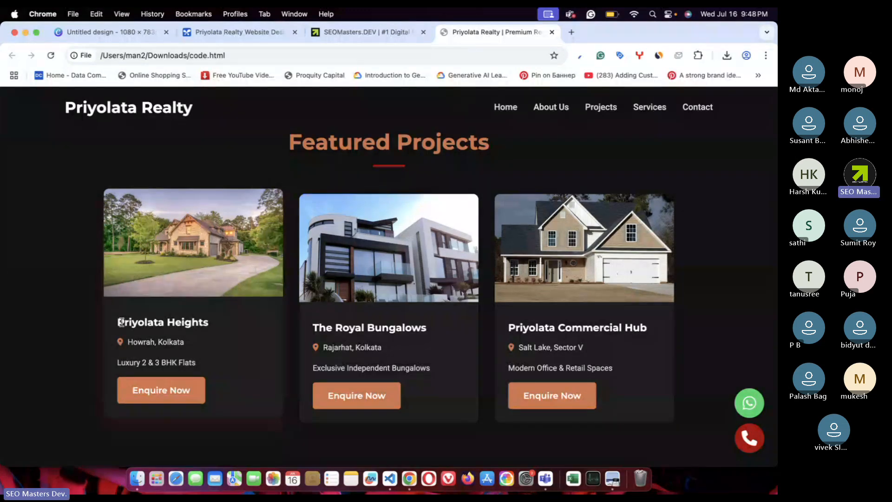
{"action": "left_click_drag", "start_coordinate": [118, 323], "coordinate": [225, 328]}
{"action": "left_click", "coordinate": [225, 327]}
{"action": "left_click_drag", "start_coordinate": [165, 322], "coordinate": [225, 325]}
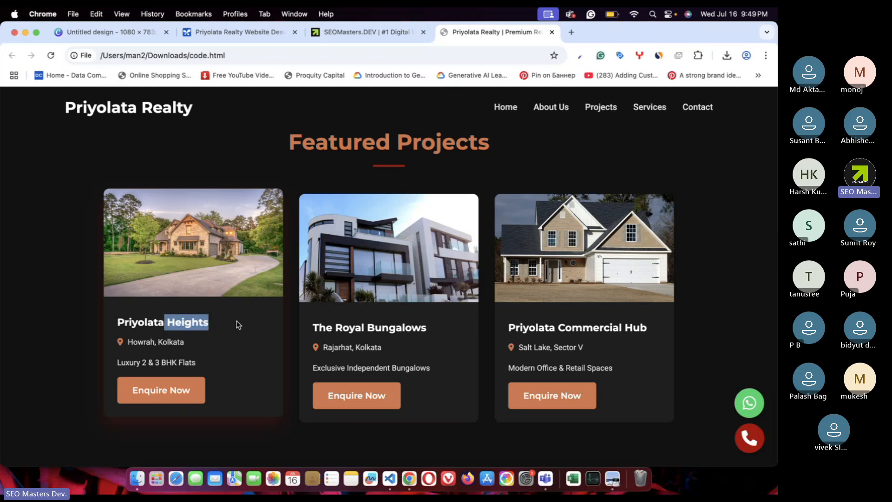
{"action": "left_click_drag", "start_coordinate": [367, 327], "coordinate": [454, 326]}
{"action": "left_click", "coordinate": [560, 322]}
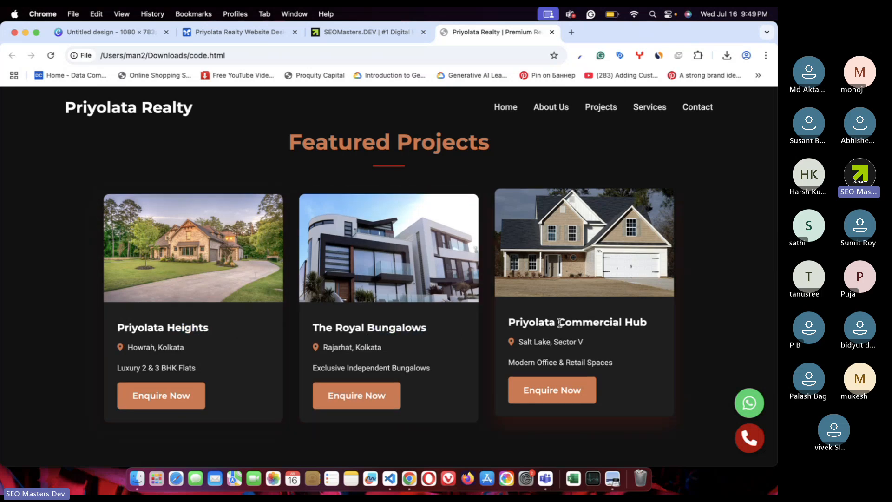
{"action": "left_click_drag", "start_coordinate": [560, 322], "coordinate": [642, 326]}
{"action": "left_click_drag", "start_coordinate": [526, 342], "coordinate": [593, 345]}
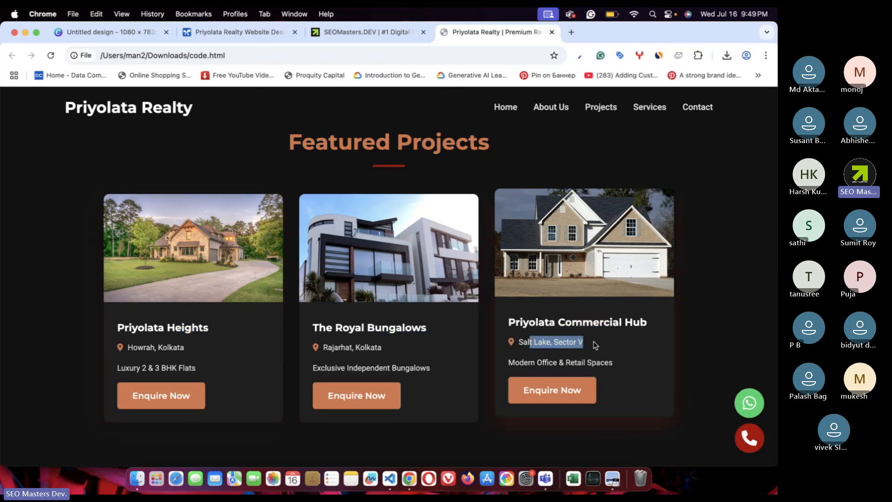
{"action": "left_click_drag", "start_coordinate": [322, 342], "coordinate": [410, 348]}
{"action": "left_click", "coordinate": [179, 366]}
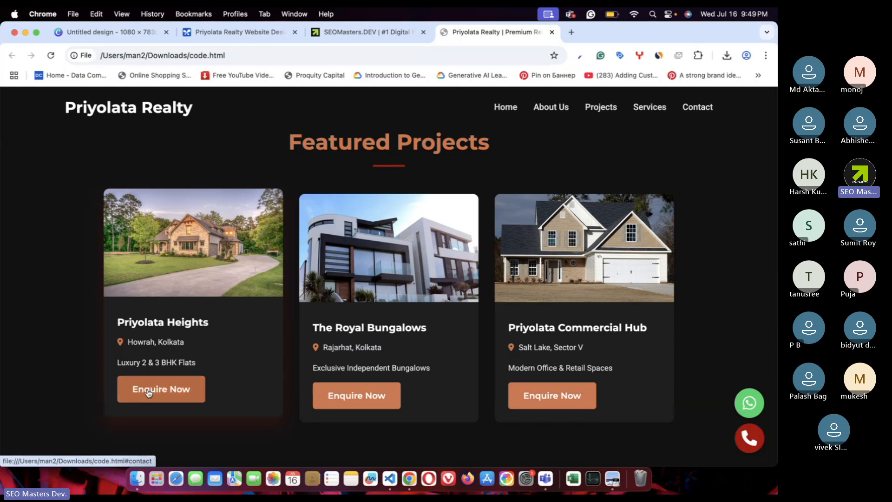
- Review the Our Services cards (Residential Sales, Commercial Properties, Builder Tie-Ups) and the Featured Projects heading
{"action": "scroll", "coordinate": [148, 393], "scroll_direction": "down", "scroll_amount": 8}
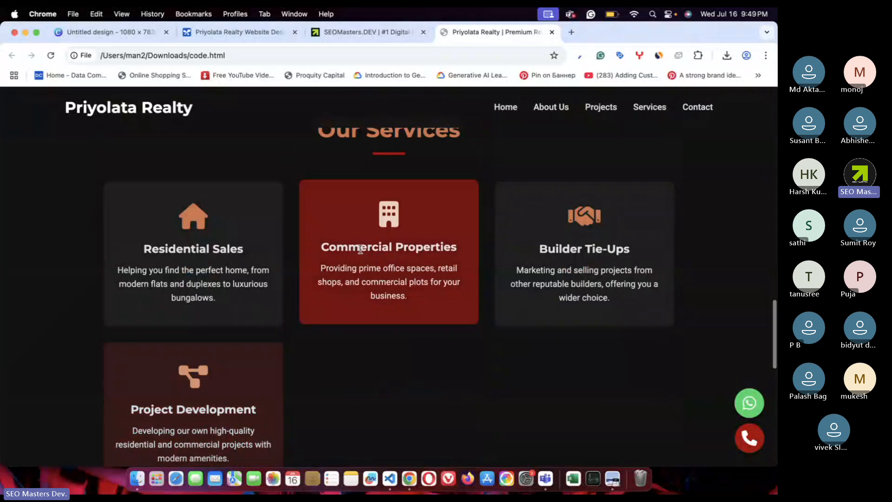
{"action": "left_click_drag", "start_coordinate": [160, 247], "coordinate": [280, 250]}
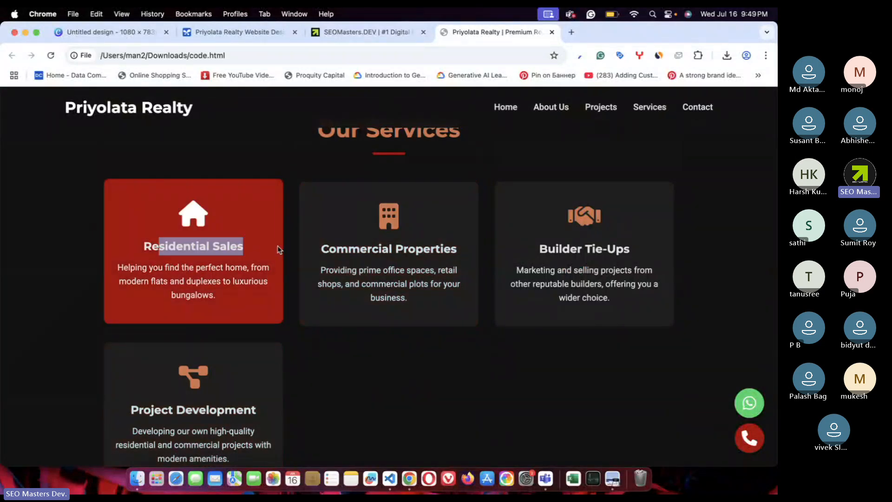
{"action": "left_click_drag", "start_coordinate": [342, 248], "coordinate": [488, 247]}
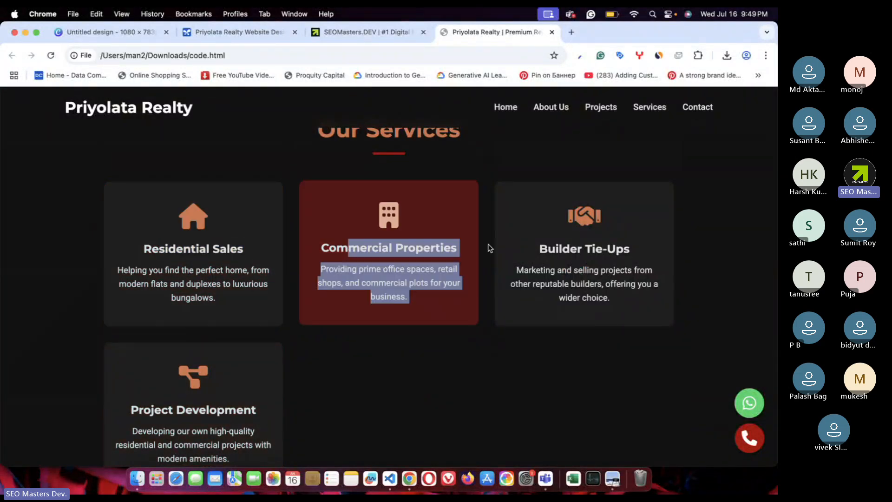
{"action": "left_click", "coordinate": [546, 242]}
{"action": "left_click_drag", "start_coordinate": [546, 242], "coordinate": [619, 244]}
{"action": "scroll", "coordinate": [617, 243], "scroll_direction": "down", "scroll_amount": 2}
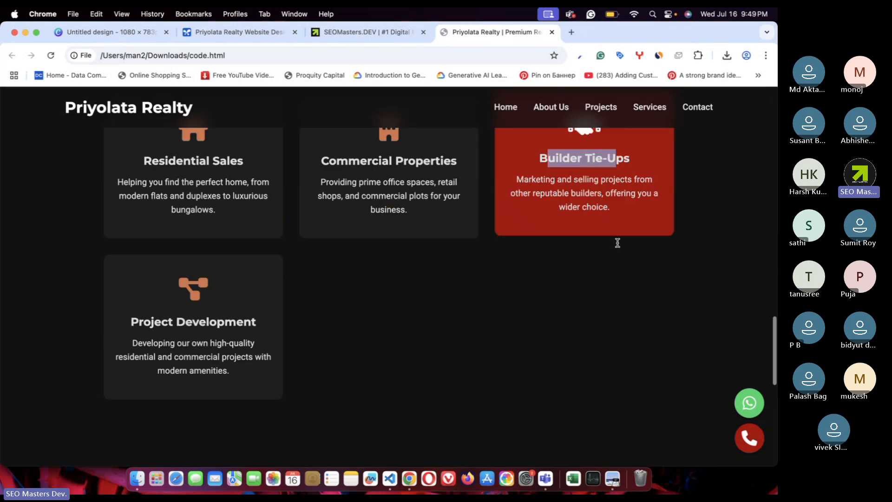
{"action": "left_click", "coordinate": [142, 310]}
{"action": "scroll", "coordinate": [250, 310], "scroll_direction": "down", "scroll_amount": 6}
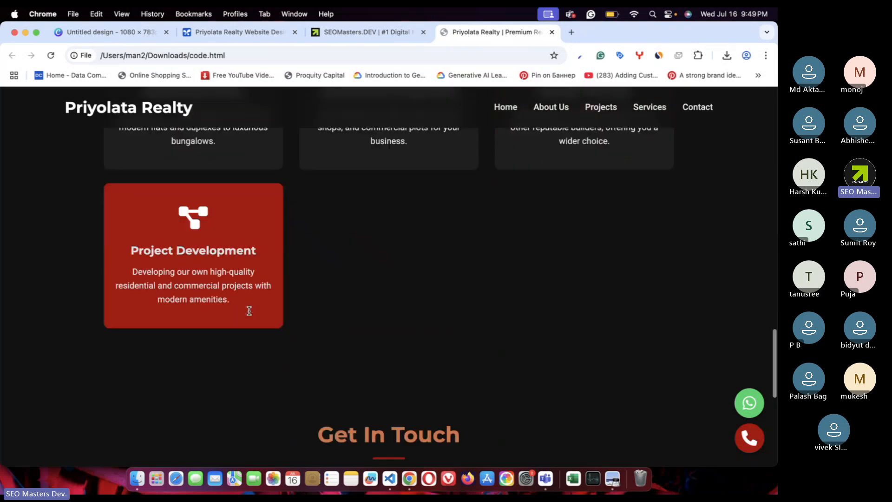
{"action": "scroll", "coordinate": [250, 311], "scroll_direction": "up", "scroll_amount": 4}
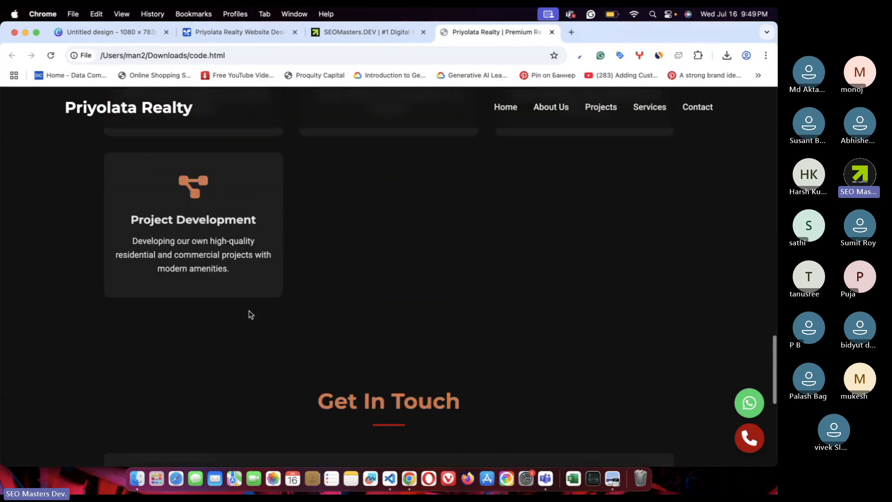
{"action": "scroll", "coordinate": [249, 312], "scroll_direction": "up", "scroll_amount": 3}
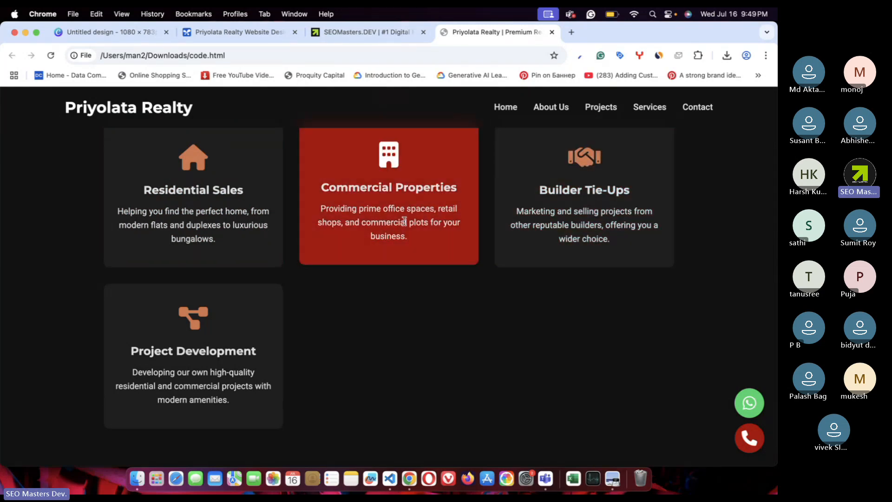
{"action": "scroll", "coordinate": [404, 222], "scroll_direction": "up", "scroll_amount": 10}
{"action": "scroll", "coordinate": [406, 225], "scroll_direction": "down", "scroll_amount": 4}
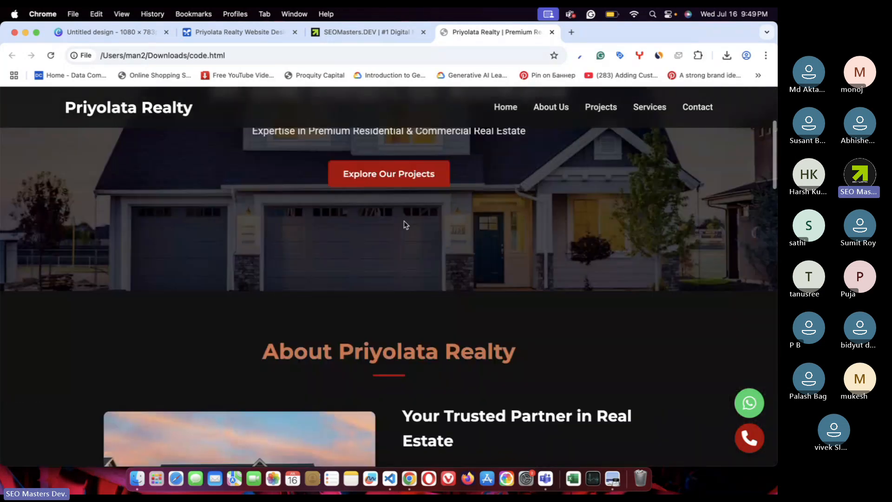
{"action": "scroll", "coordinate": [406, 225], "scroll_direction": "down", "scroll_amount": 8}
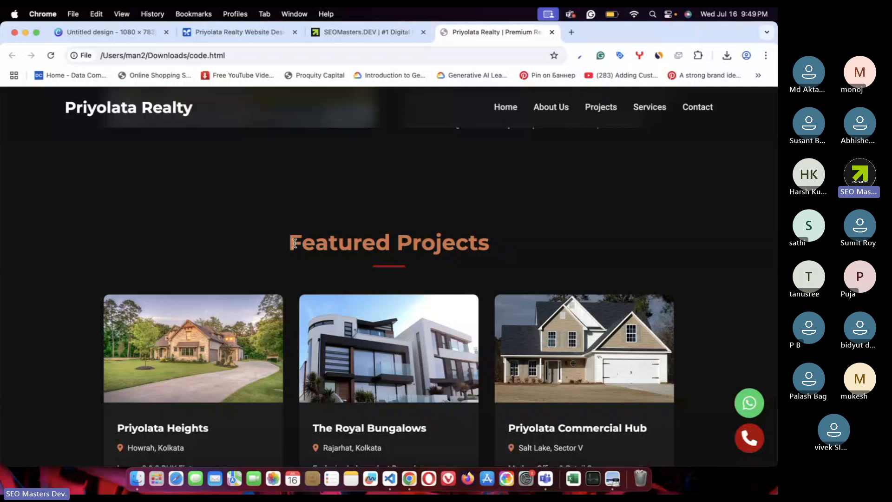
{"action": "left_click_drag", "start_coordinate": [294, 243], "coordinate": [536, 246]}
{"action": "left_click", "coordinate": [405, 240]}
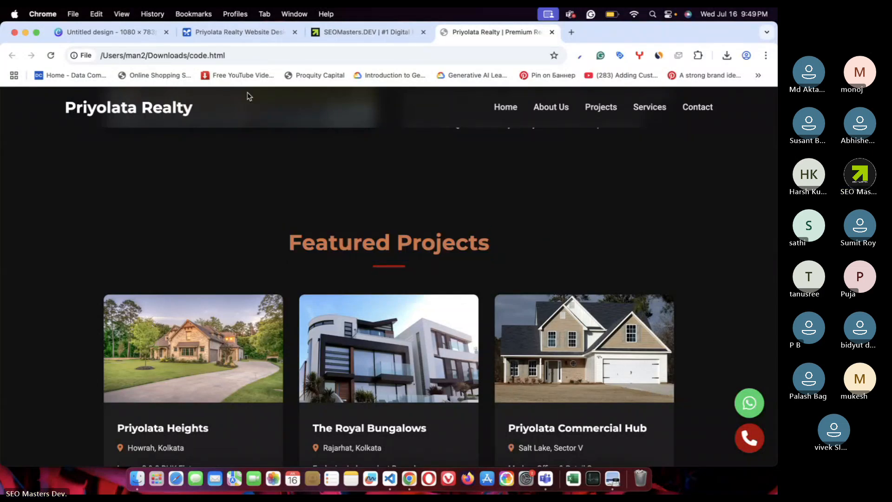
- Glance at the Canva house logo, then check the contact details and footer before returning Home
{"action": "left_click", "coordinate": [138, 36]}
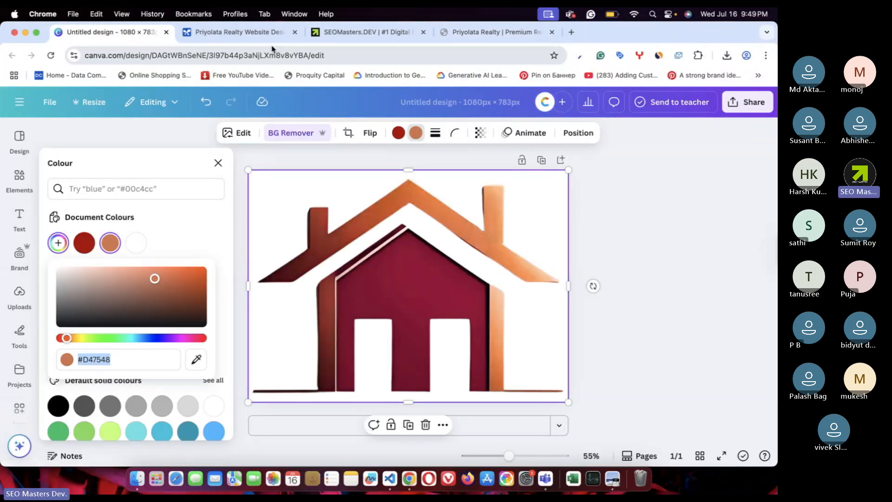
{"action": "left_click", "coordinate": [492, 32]}
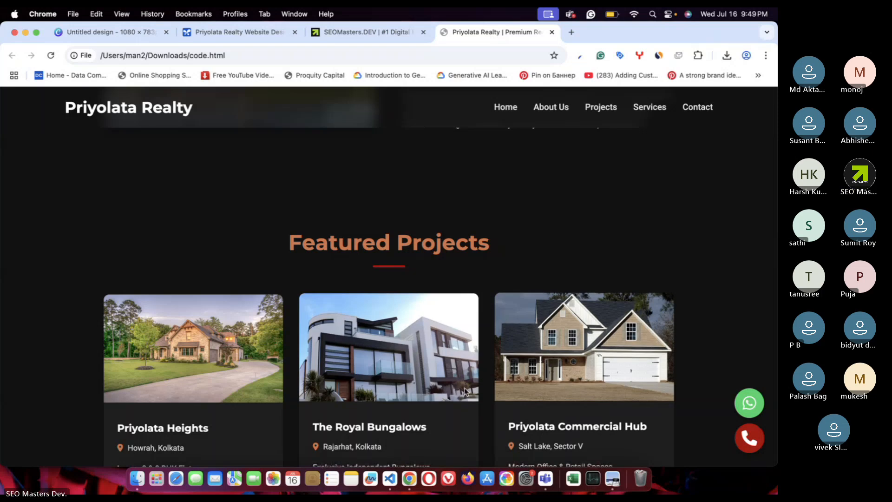
{"action": "scroll", "coordinate": [465, 392], "scroll_direction": "down", "scroll_amount": 10}
{"action": "scroll", "coordinate": [466, 392], "scroll_direction": "up", "scroll_amount": 5}
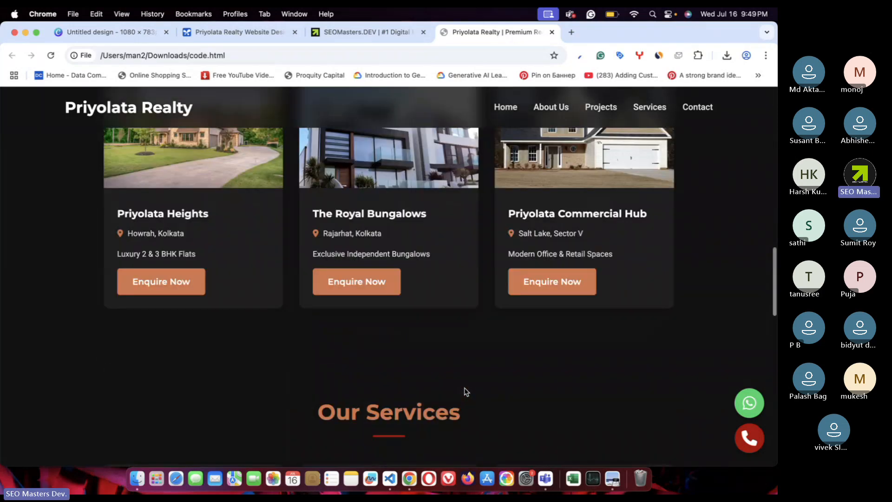
{"action": "scroll", "coordinate": [466, 392], "scroll_direction": "up", "scroll_amount": 3}
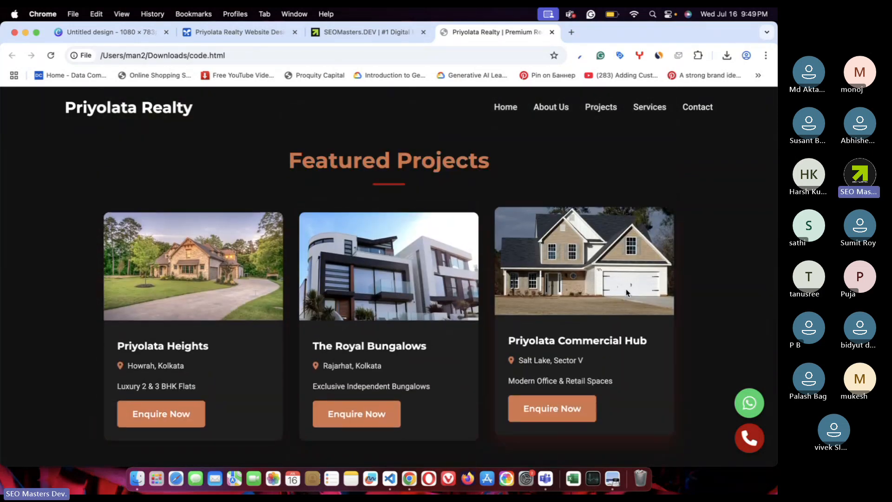
{"action": "scroll", "coordinate": [246, 288], "scroll_direction": "down", "scroll_amount": 15}
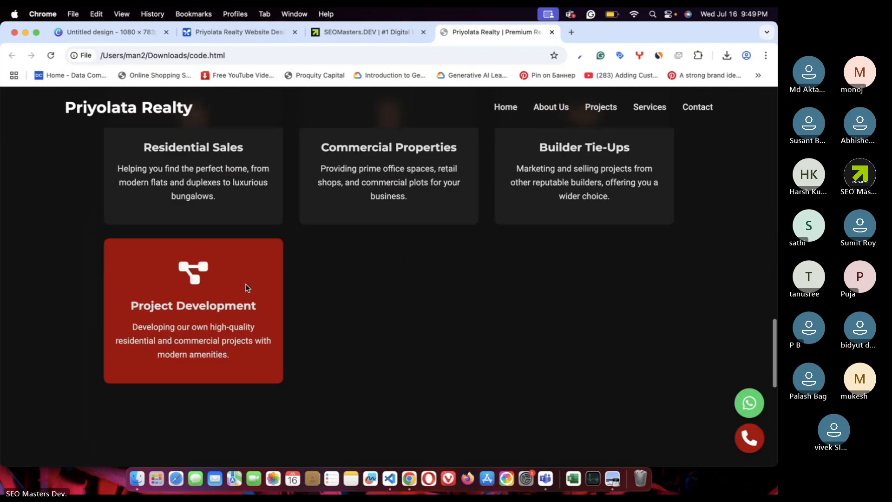
{"action": "scroll", "coordinate": [247, 288], "scroll_direction": "up", "scroll_amount": 2}
{"action": "scroll", "coordinate": [247, 287], "scroll_direction": "down", "scroll_amount": 3}
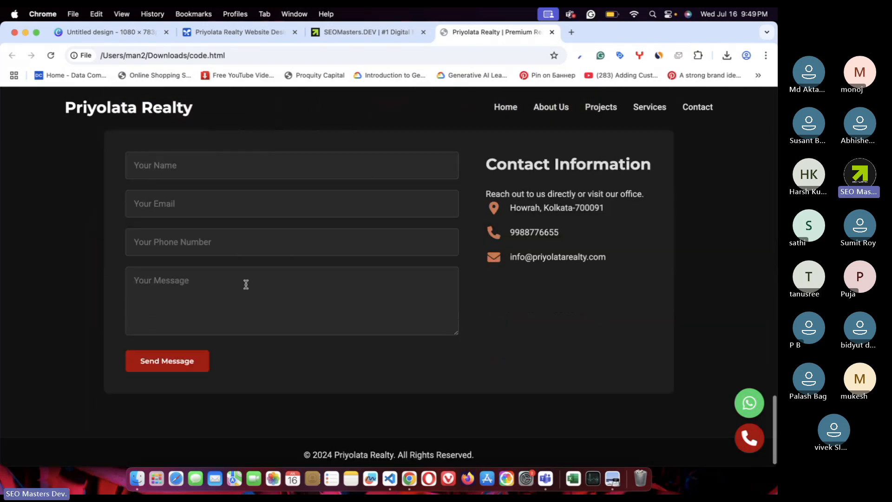
{"action": "left_click_drag", "start_coordinate": [506, 194], "coordinate": [571, 301]}
{"action": "left_click", "coordinate": [593, 308]}
{"action": "scroll", "coordinate": [592, 307], "scroll_direction": "down", "scroll_amount": 1}
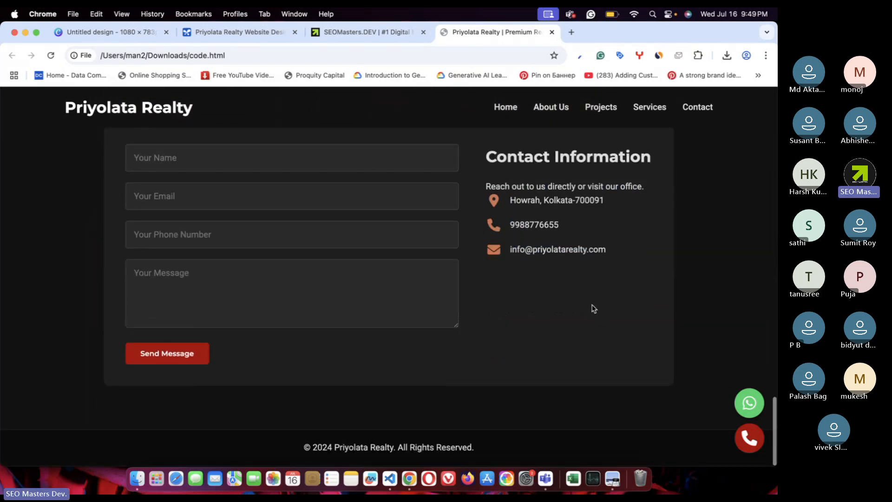
{"action": "left_click_drag", "start_coordinate": [318, 449], "coordinate": [491, 414]}
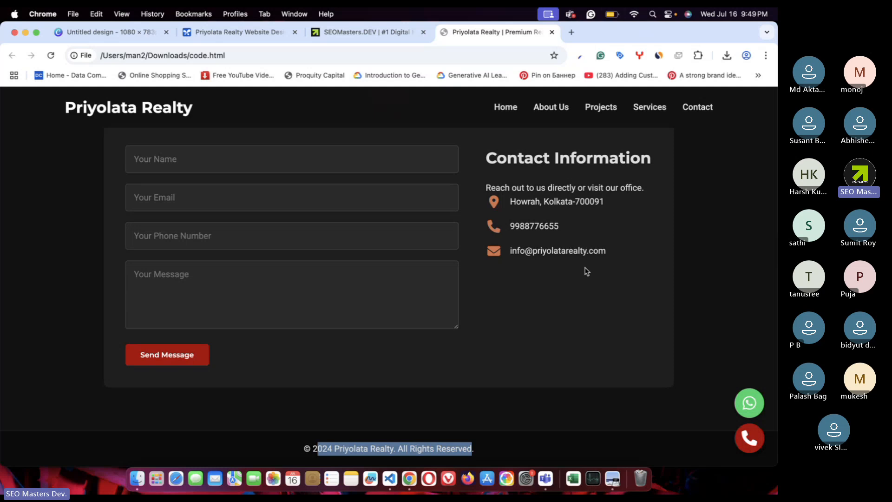
{"action": "scroll", "coordinate": [587, 276], "scroll_direction": "up", "scroll_amount": 20}
{"action": "left_click", "coordinate": [506, 112]}
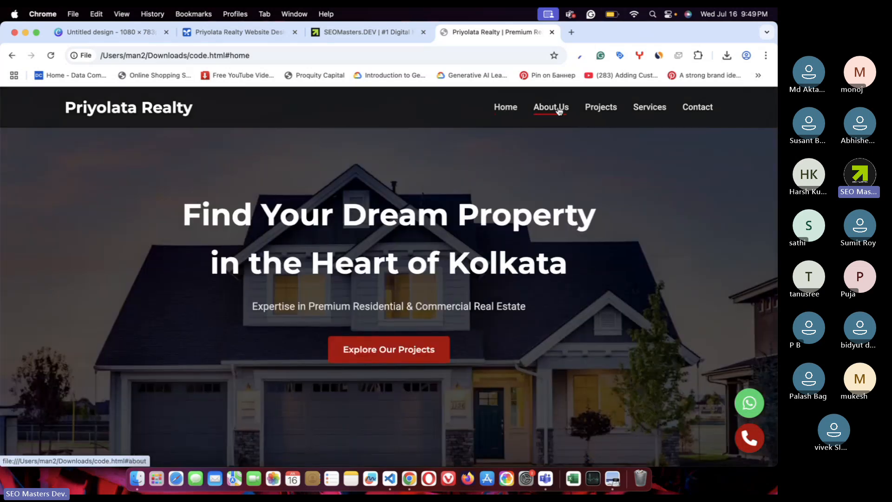
- Jump through the About Us, Featured Projects, Our Services and Get In Touch sections via the nav links
{"action": "left_click", "coordinate": [560, 110]}
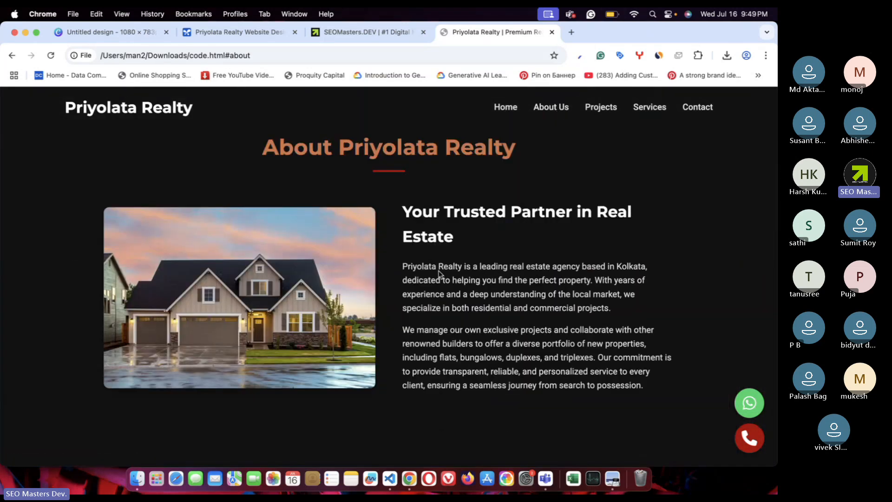
{"action": "left_click_drag", "start_coordinate": [428, 266], "coordinate": [503, 266]}
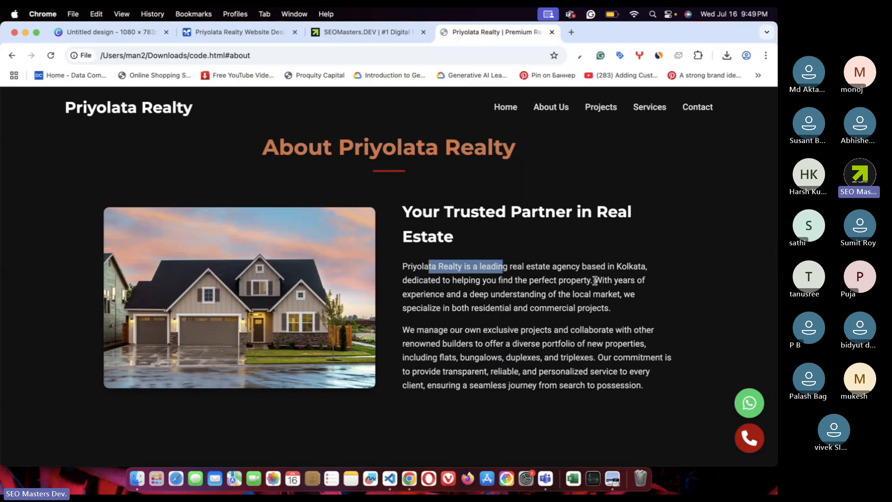
{"action": "left_click_drag", "start_coordinate": [424, 279], "coordinate": [522, 279]}
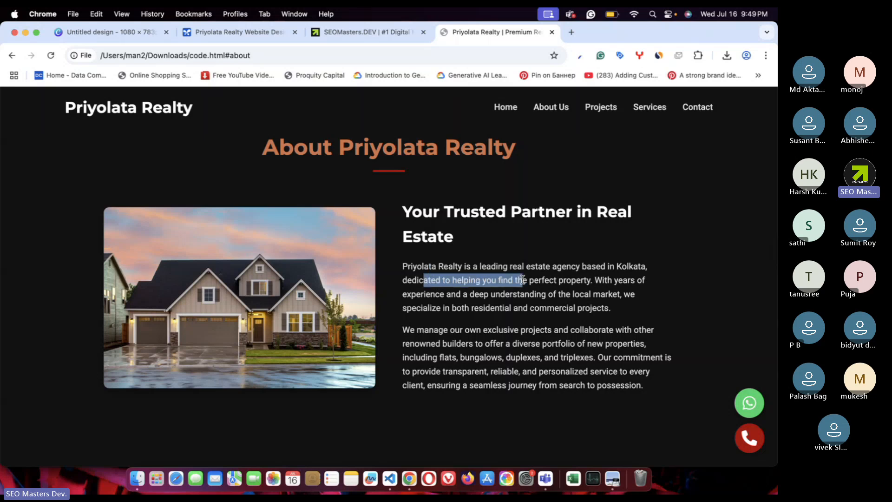
{"action": "left_click", "coordinate": [601, 107]}
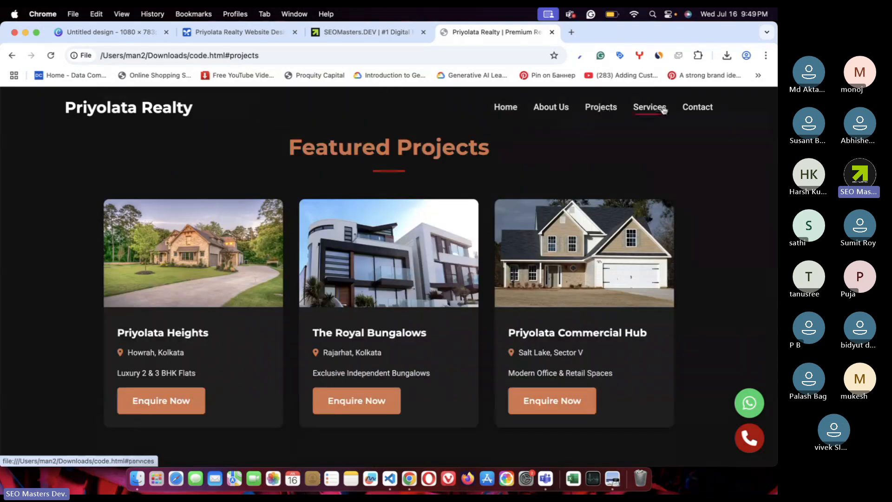
{"action": "left_click", "coordinate": [653, 108]}
{"action": "left_click", "coordinate": [710, 108]}
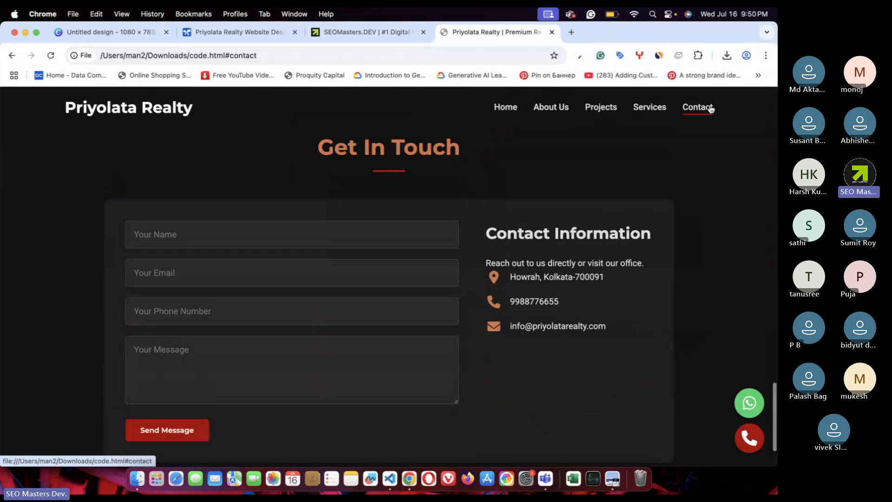
- Shrink Chrome to mobile width and use the hamburger menu to reach About and Featured Projects
{"action": "key", "text": "ctrl+alt+d"}
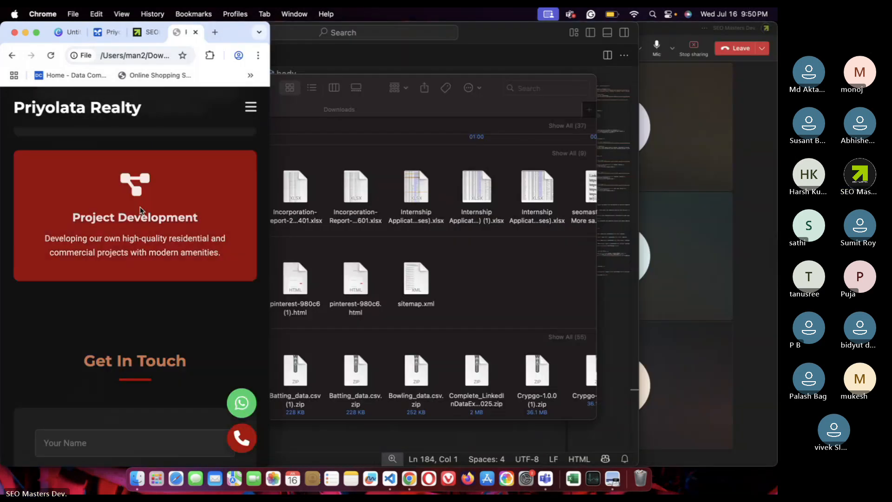
{"action": "scroll", "coordinate": [139, 210], "scroll_direction": "up", "scroll_amount": 15}
{"action": "left_click", "coordinate": [252, 108]}
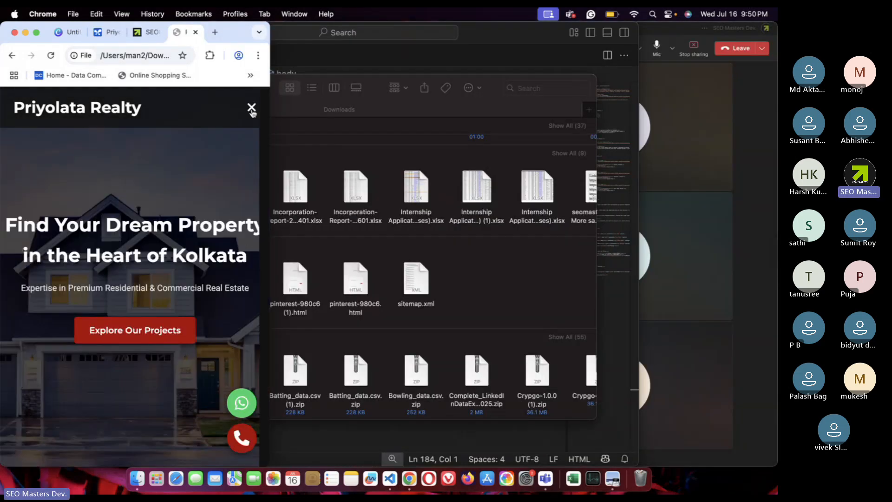
{"action": "left_click", "coordinate": [134, 194]}
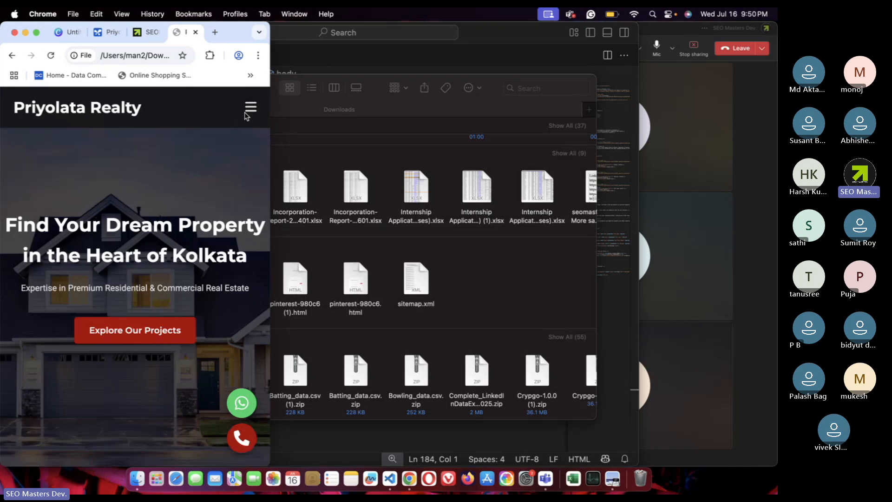
{"action": "left_click", "coordinate": [251, 108]}
{"action": "left_click", "coordinate": [143, 235]}
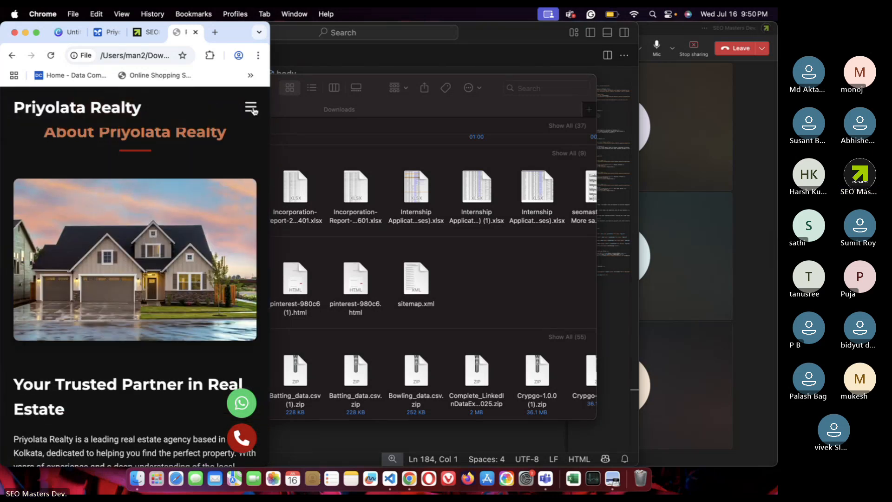
{"action": "left_click", "coordinate": [249, 108]}
{"action": "left_click", "coordinate": [134, 280]}
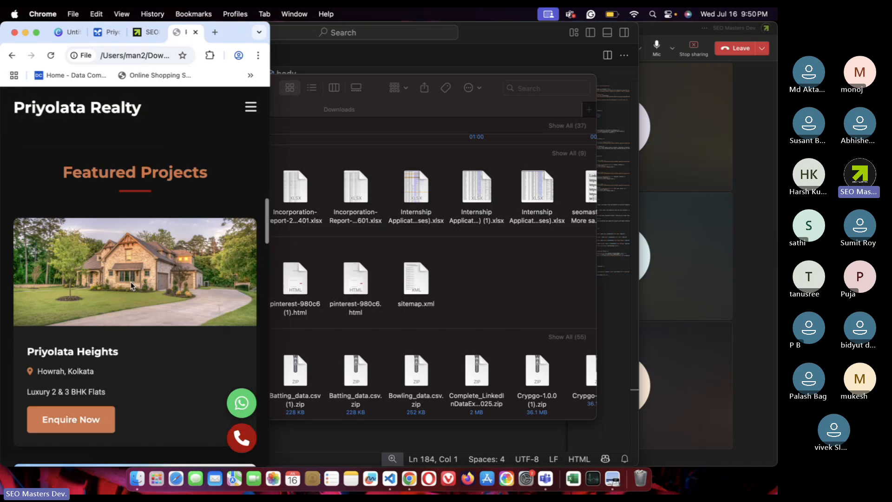
- Scroll the mobile layout, then maximise the window back to full width
{"action": "scroll", "coordinate": [151, 258], "scroll_direction": "down", "scroll_amount": 10}
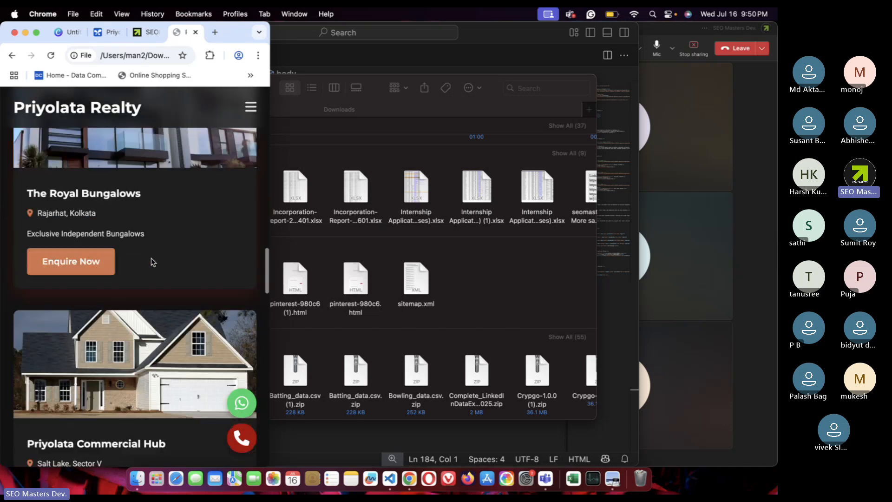
{"action": "scroll", "coordinate": [151, 261], "scroll_direction": "up", "scroll_amount": 3}
{"action": "scroll", "coordinate": [139, 333], "scroll_direction": "down", "scroll_amount": 4}
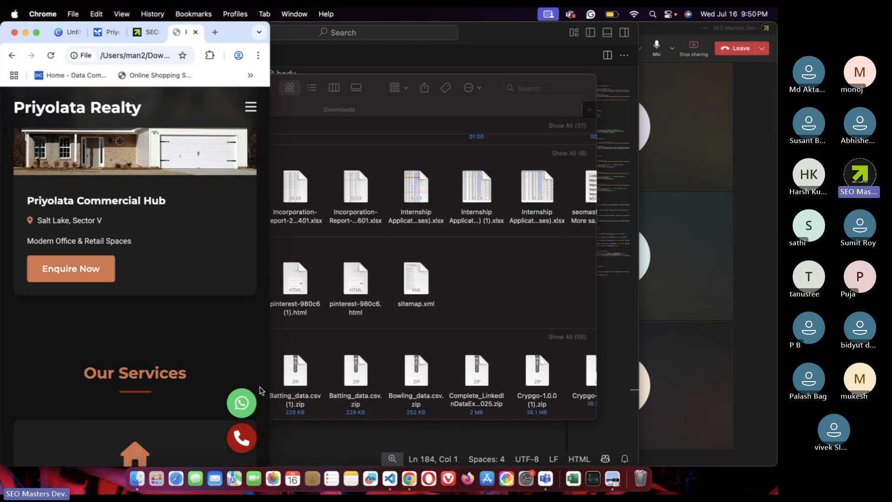
{"action": "scroll", "coordinate": [246, 395], "scroll_direction": "down", "scroll_amount": 15}
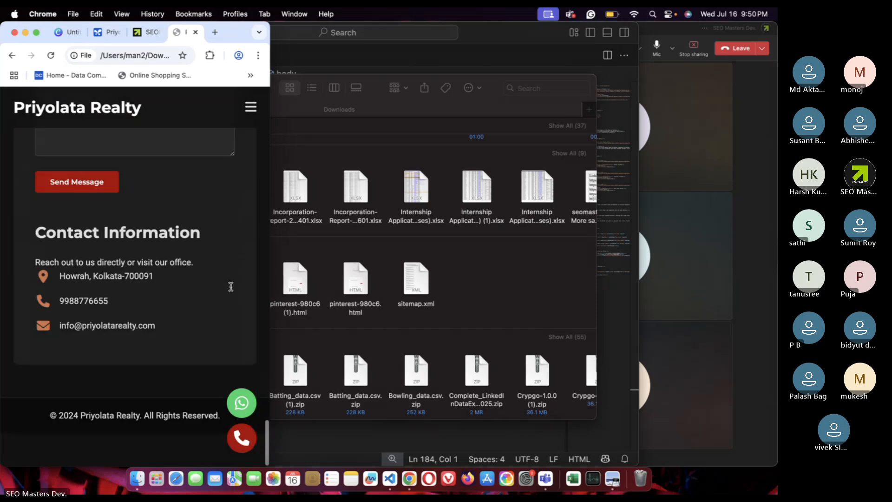
{"action": "scroll", "coordinate": [232, 290], "scroll_direction": "up", "scroll_amount": 20}
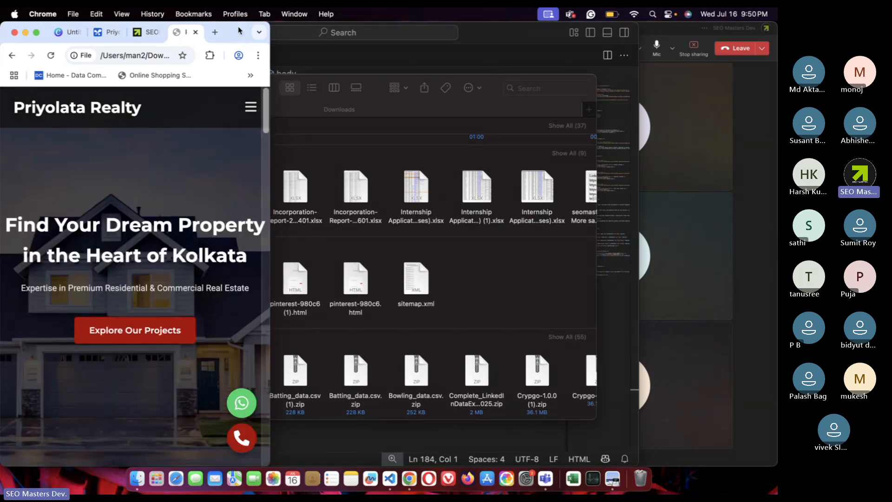
{"action": "double_click", "coordinate": [239, 31]}
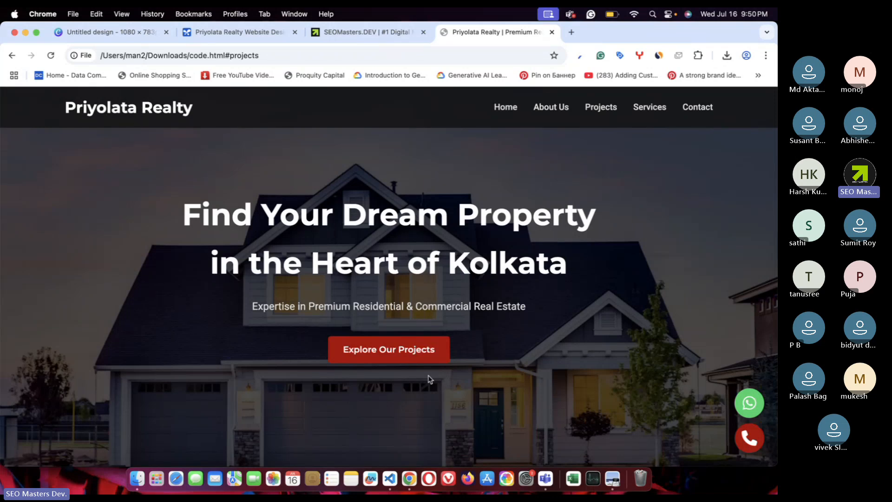
- Find the house image in Finder Recents and try renaming it logo.png, which is already taken
{"action": "left_click", "coordinate": [138, 480]}
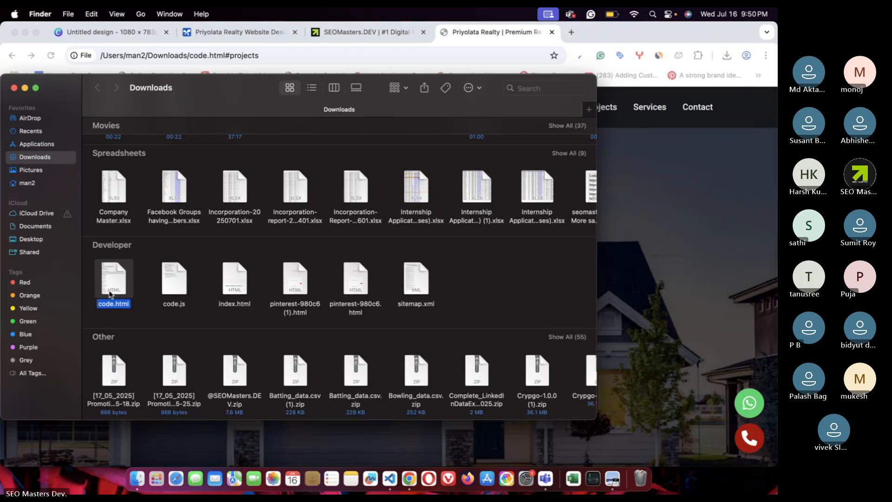
{"action": "scroll", "coordinate": [124, 272], "scroll_direction": "up", "scroll_amount": 12}
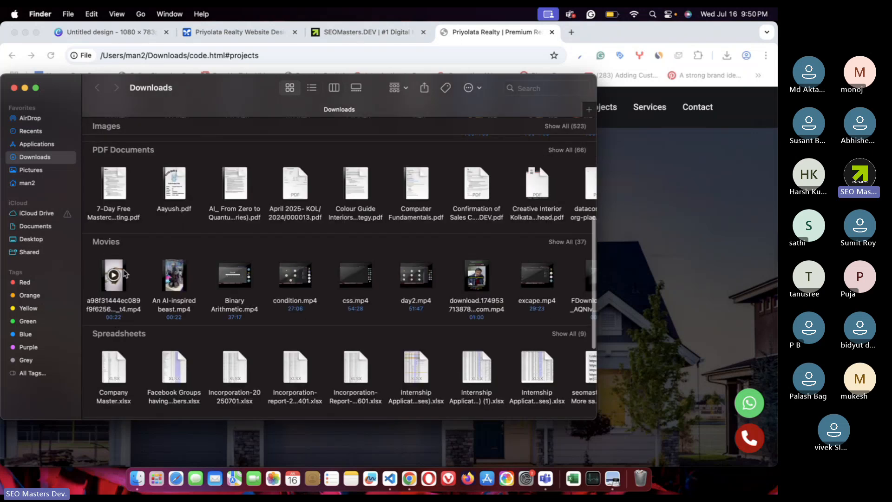
{"action": "scroll", "coordinate": [125, 273], "scroll_direction": "up", "scroll_amount": 3}
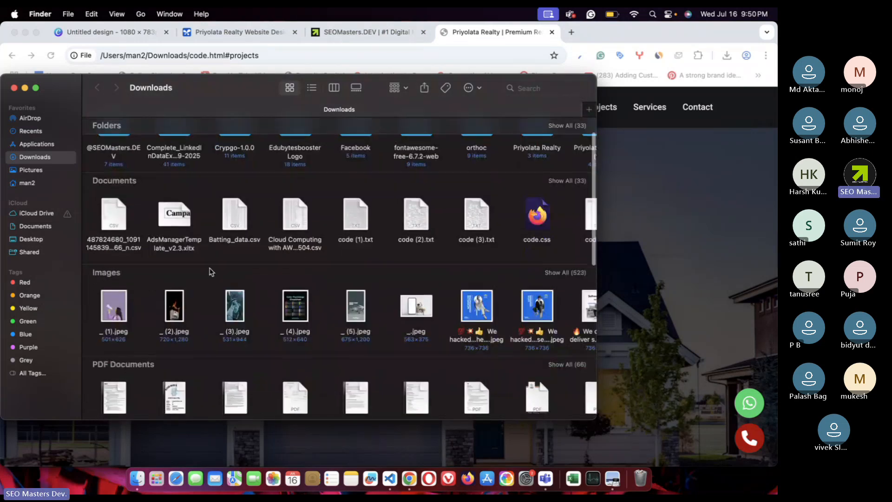
{"action": "left_click", "coordinate": [569, 273]}
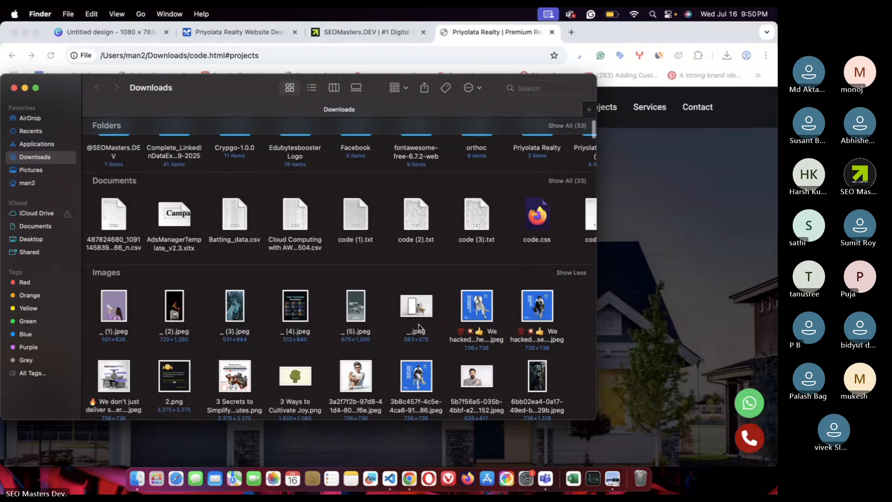
{"action": "left_click", "coordinate": [33, 132]}
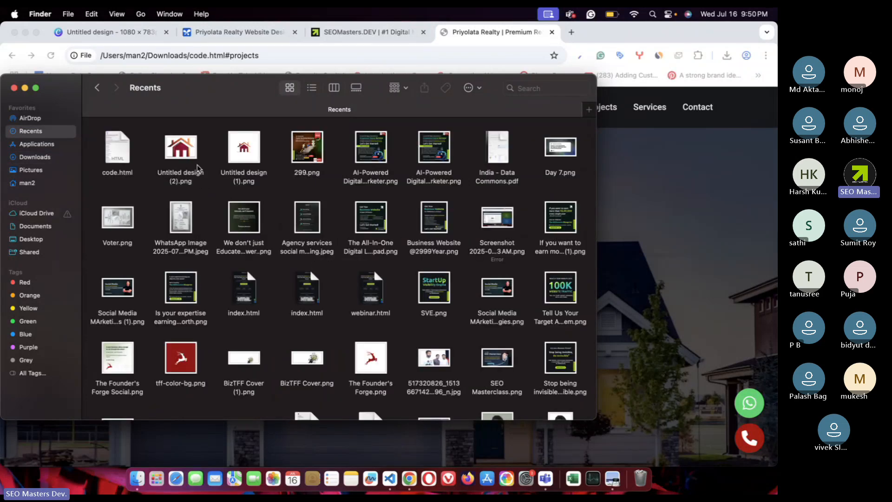
{"action": "left_click", "coordinate": [187, 157]}
{"action": "right_click", "coordinate": [188, 153]}
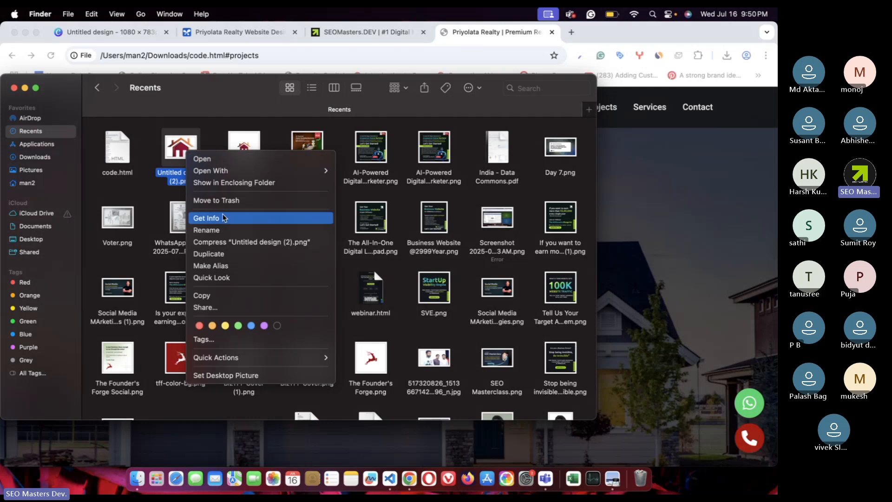
{"action": "left_click", "coordinate": [228, 231]}
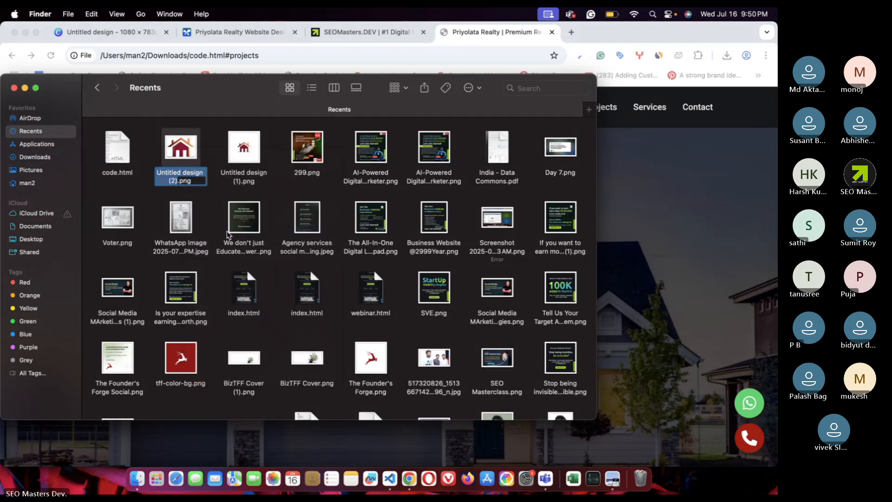
{"action": "type", "text": "logo"}
{"action": "key", "text": "Return"}
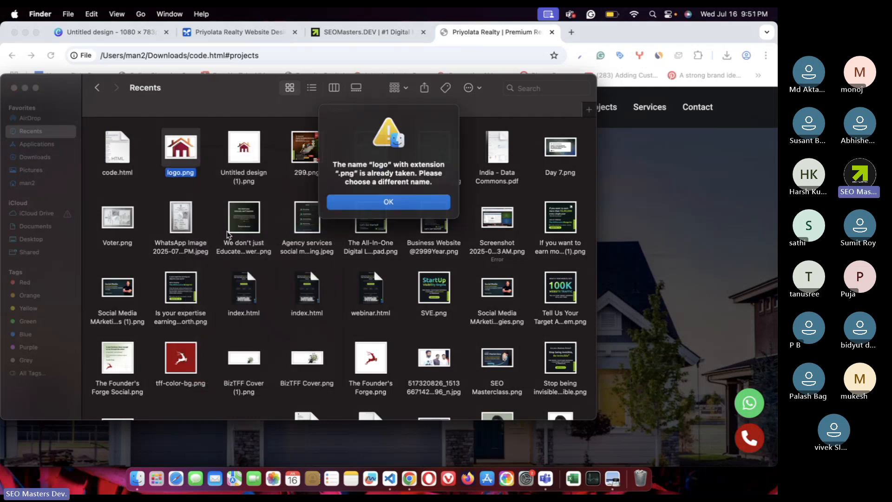
{"action": "left_click", "coordinate": [366, 203]}
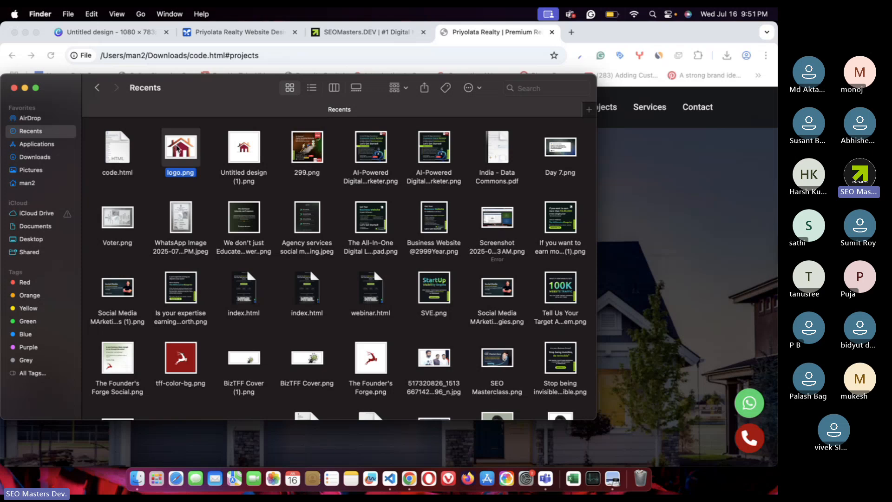
- Rename Untitled design (2).png to pl.png and close the Finder window
{"action": "right_click", "coordinate": [178, 150]}
{"action": "left_click", "coordinate": [210, 223]}
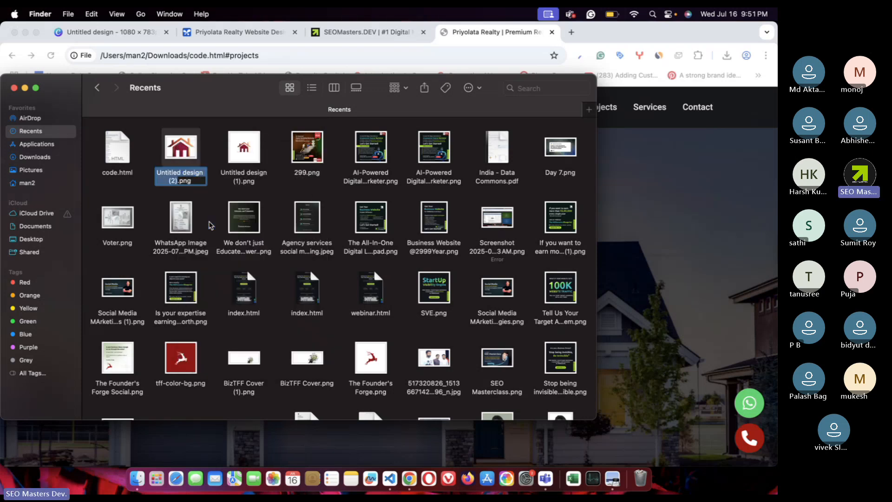
{"action": "type", "text": "pl"}
{"action": "key", "text": "Return"}
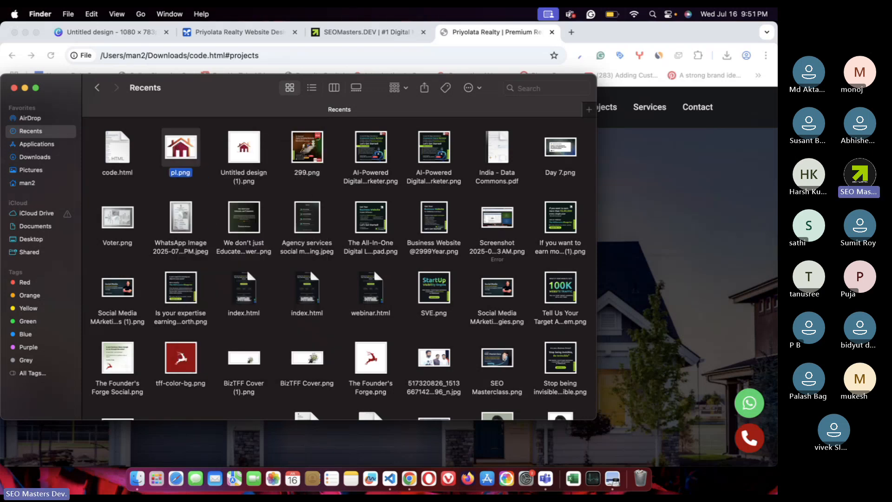
{"action": "left_click", "coordinate": [211, 196]}
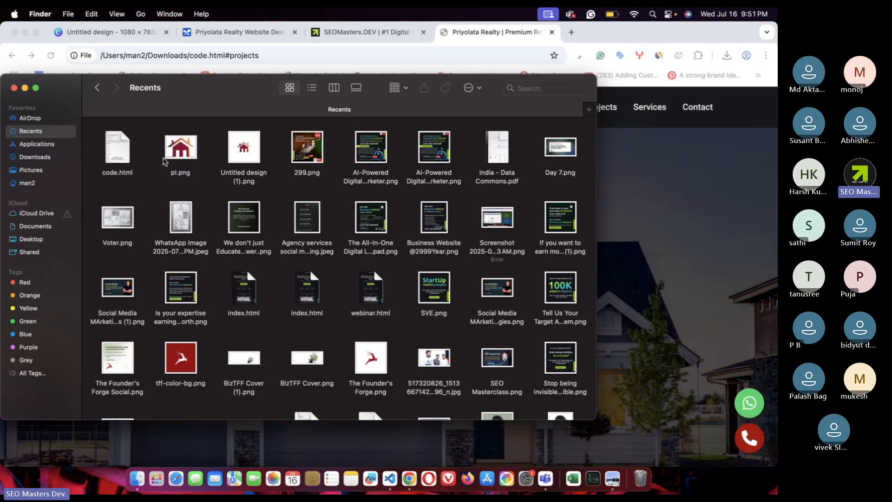
{"action": "left_click", "coordinate": [14, 88]}
- Insert an img tag with a src attribute before 'Priyolata Realty' on line 28 of code.html
{"action": "left_click", "coordinate": [390, 479]}
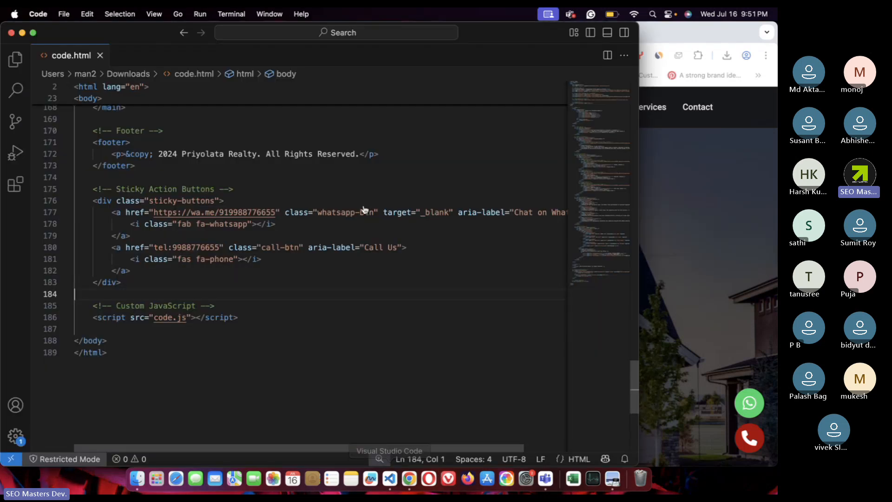
{"action": "scroll", "coordinate": [365, 209], "scroll_direction": "up", "scroll_amount": 20}
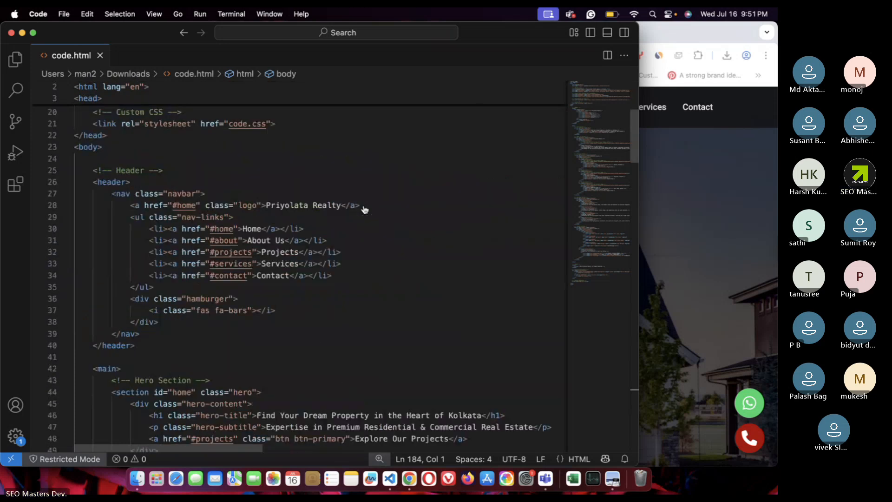
{"action": "scroll", "coordinate": [365, 209], "scroll_direction": "down", "scroll_amount": 2}
{"action": "left_click", "coordinate": [266, 175]}
{"action": "key", "text": "shift+End"}
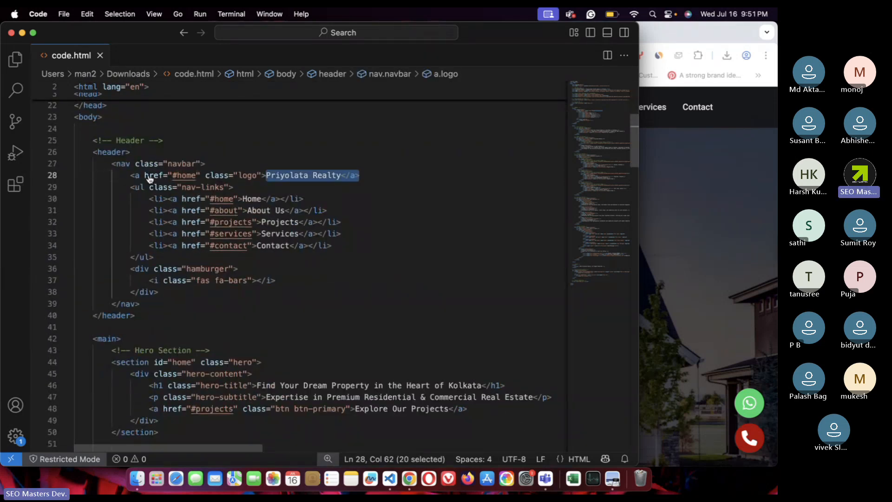
{"action": "left_click_drag", "start_coordinate": [149, 176], "coordinate": [284, 175]}
{"action": "left_click", "coordinate": [267, 176]}
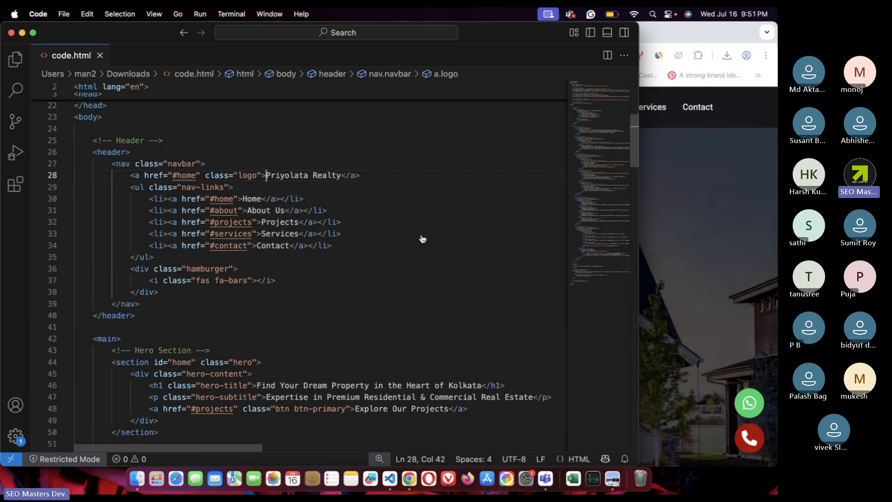
{"action": "type", "text": "<>img"}
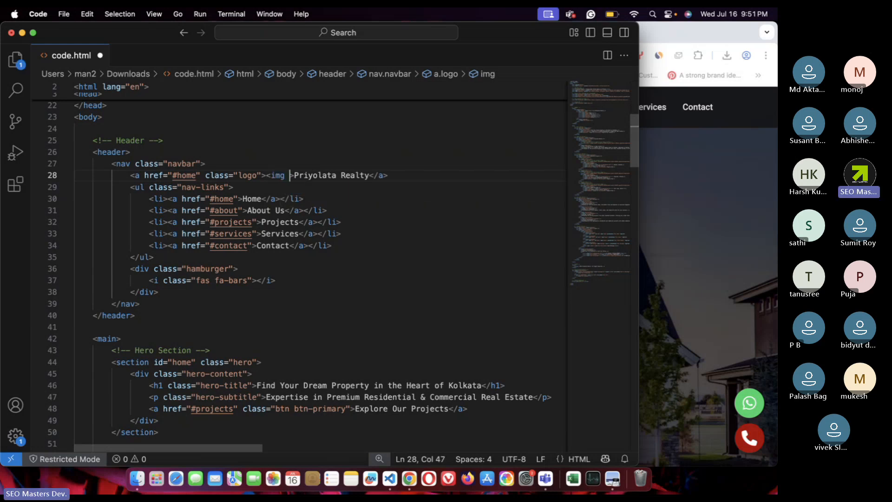
{"action": "type", "text": " src"}
{"action": "key", "text": "Return"}
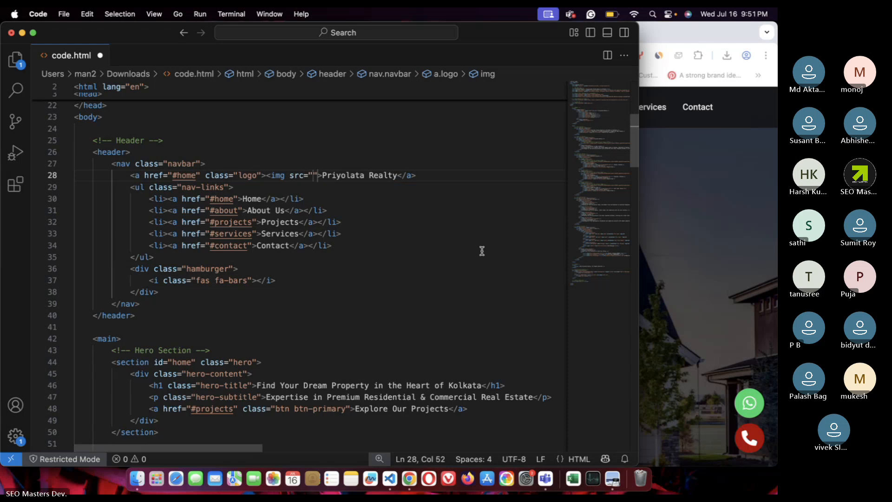
- Set the image source to pl.png and save code.html
{"action": "left_click", "coordinate": [441, 177]}
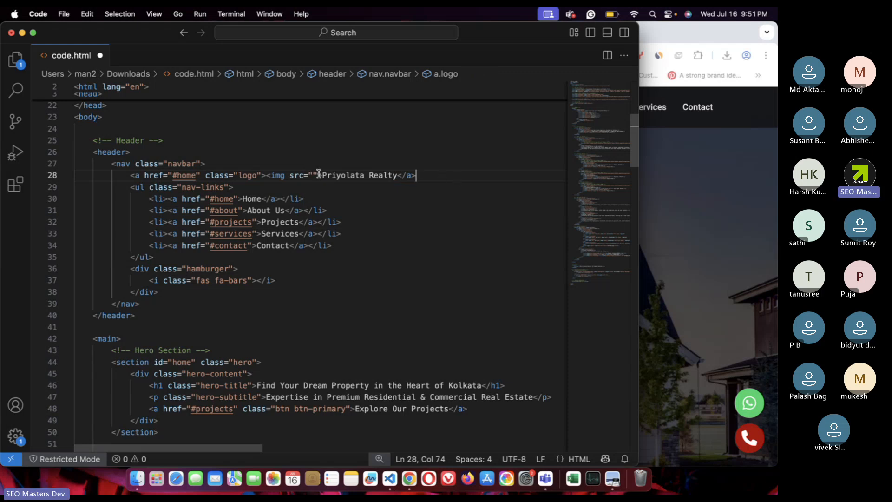
{"action": "left_click_drag", "start_coordinate": [321, 175], "coordinate": [285, 175]}
{"action": "left_click", "coordinate": [361, 203]}
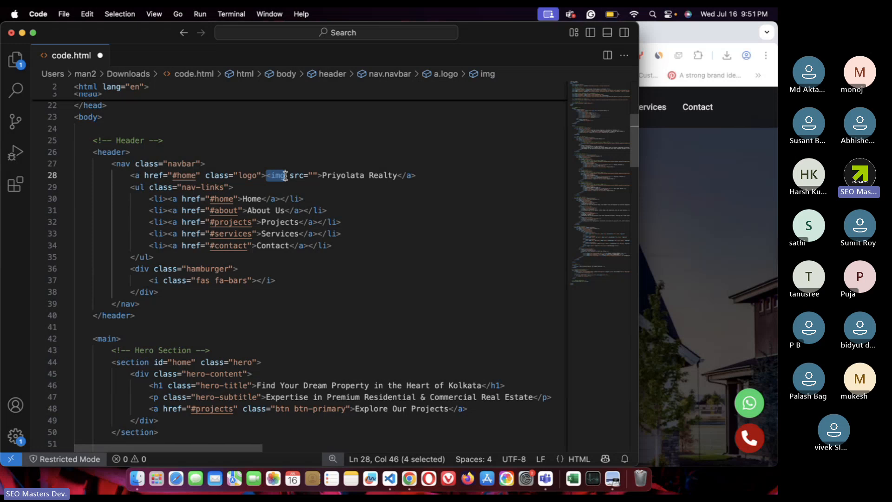
{"action": "left_click", "coordinate": [312, 176]}
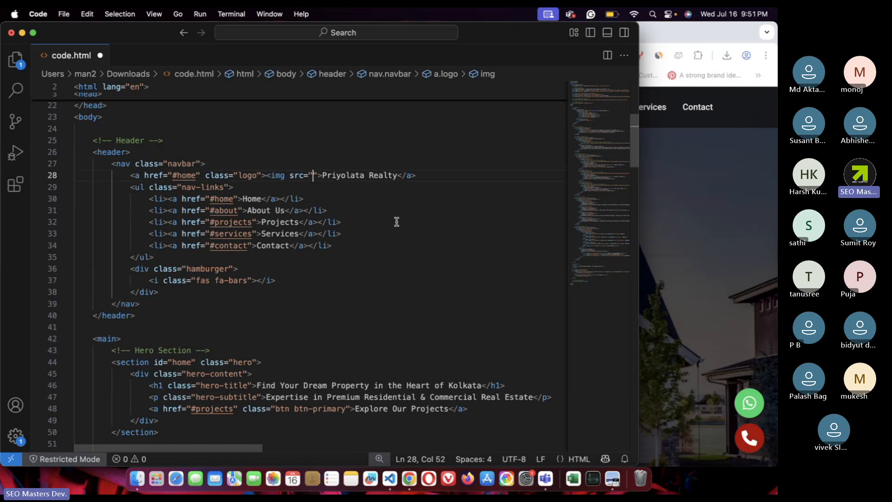
{"action": "type", "text": "pl.p"}
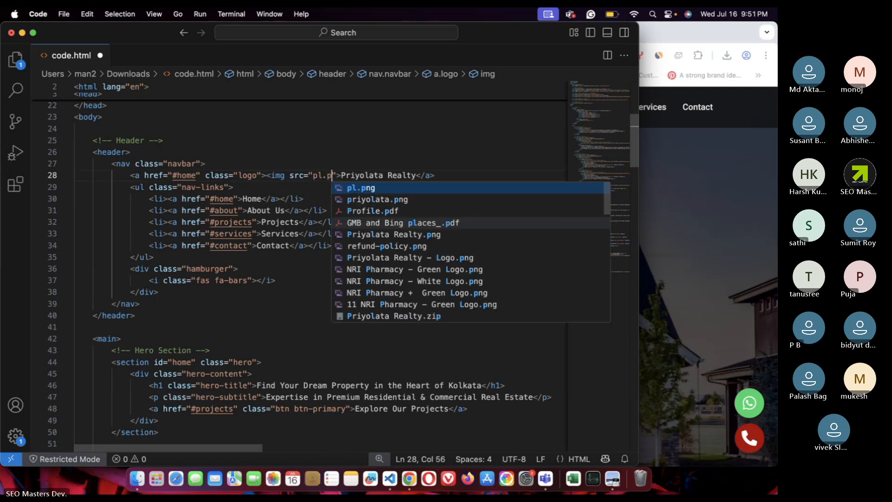
{"action": "key", "text": "Return"}
{"action": "key", "text": "super+s"}
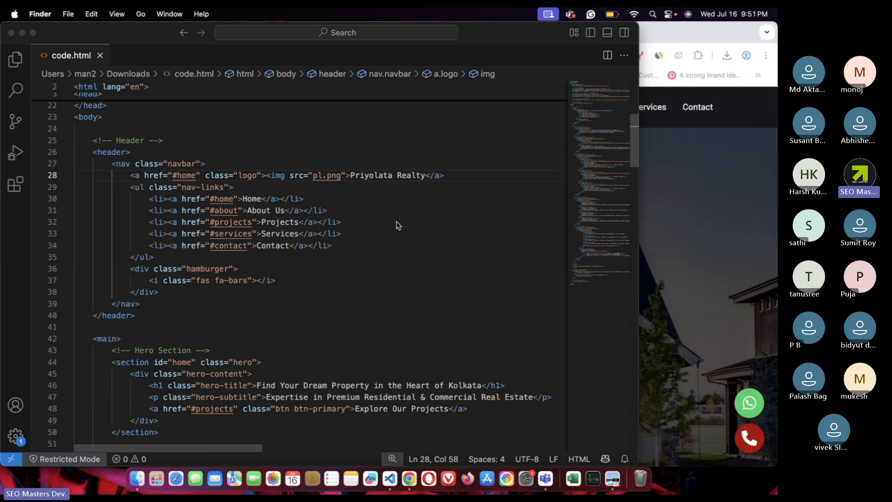
{"action": "left_click", "coordinate": [682, 179]}
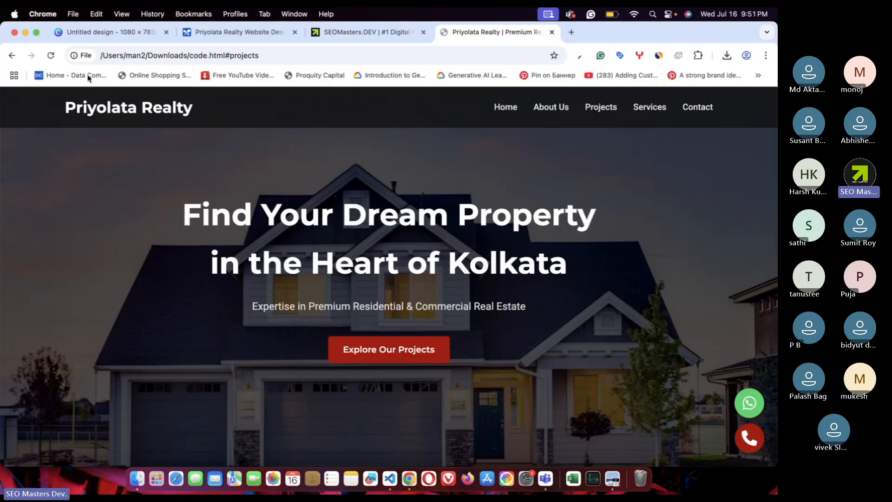
- Reload the Chrome preview to see the oversized house logo, then return to the code editor
{"action": "left_click", "coordinate": [51, 56]}
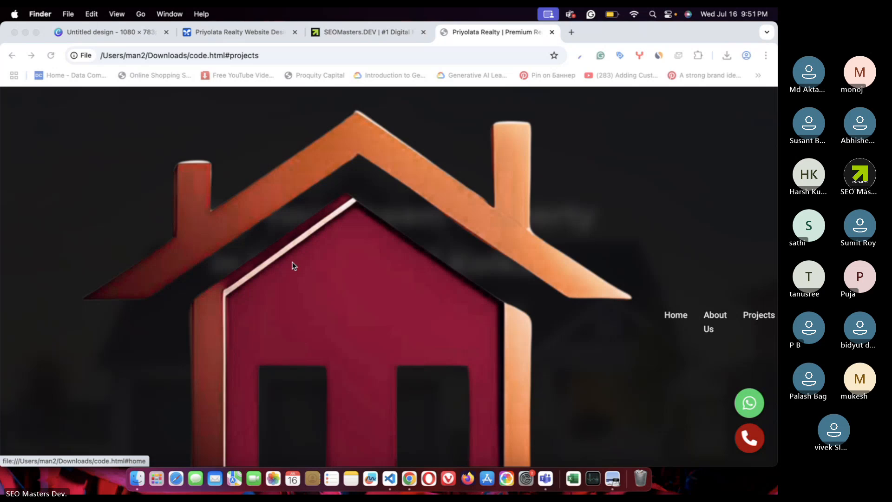
{"action": "left_click", "coordinate": [390, 479]}
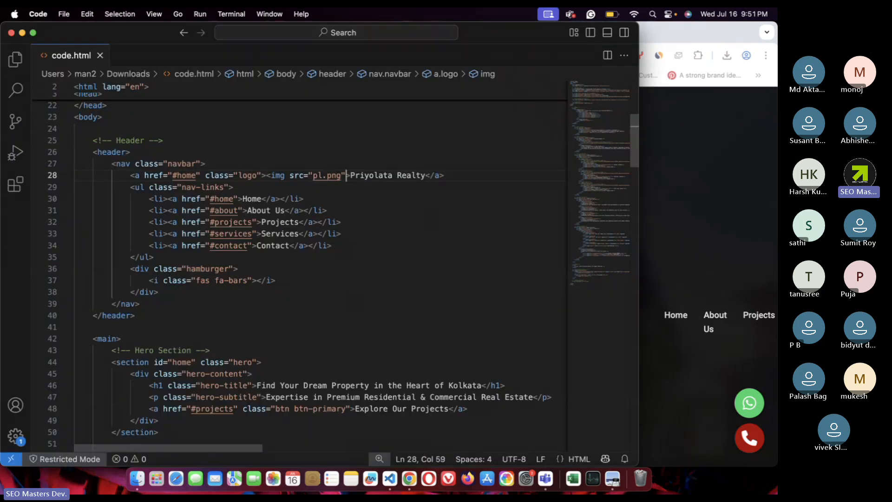
- Give the logo image width="80" and save code.html
{"action": "type", "text": "wid"}
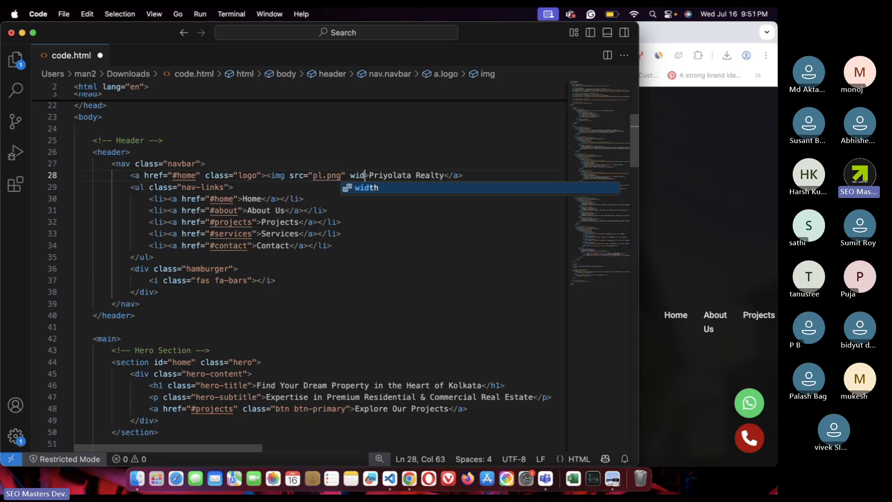
{"action": "key", "text": "Return"}
{"action": "type", "text": "80"}
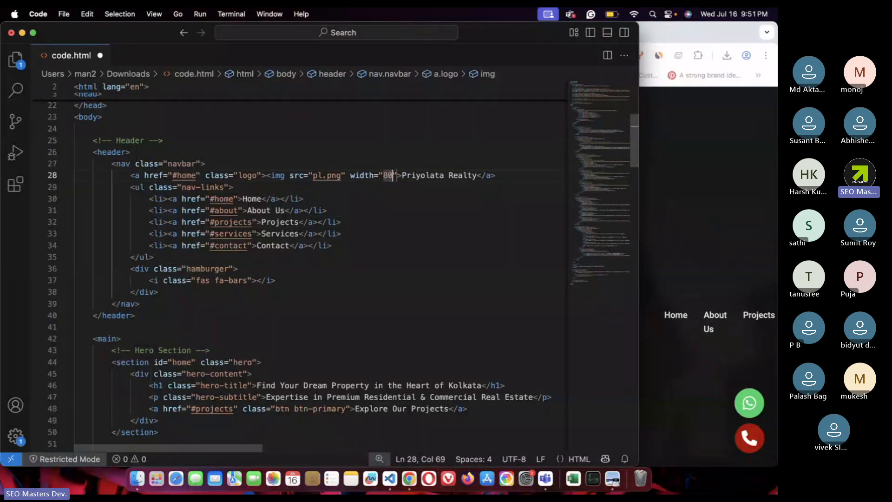
{"action": "key", "text": "super+s"}
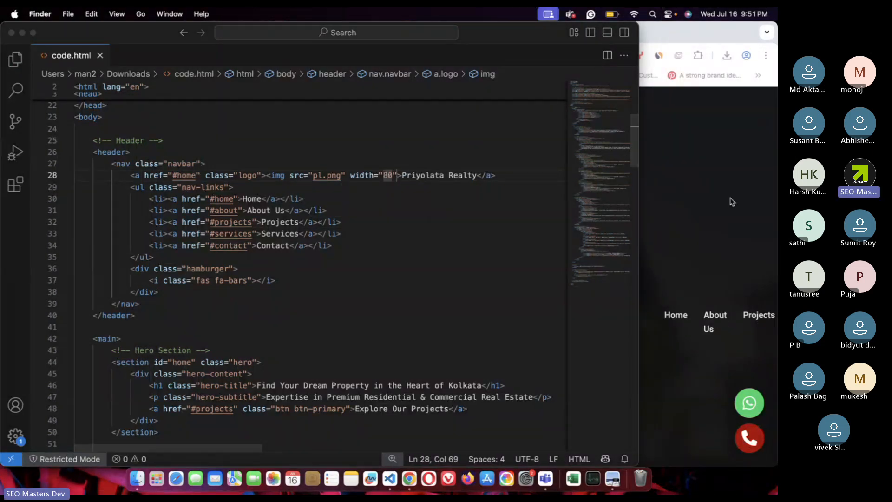
- Review the smaller logo beside Priyolata Realty in the Chrome preview
{"action": "left_click", "coordinate": [731, 202]}
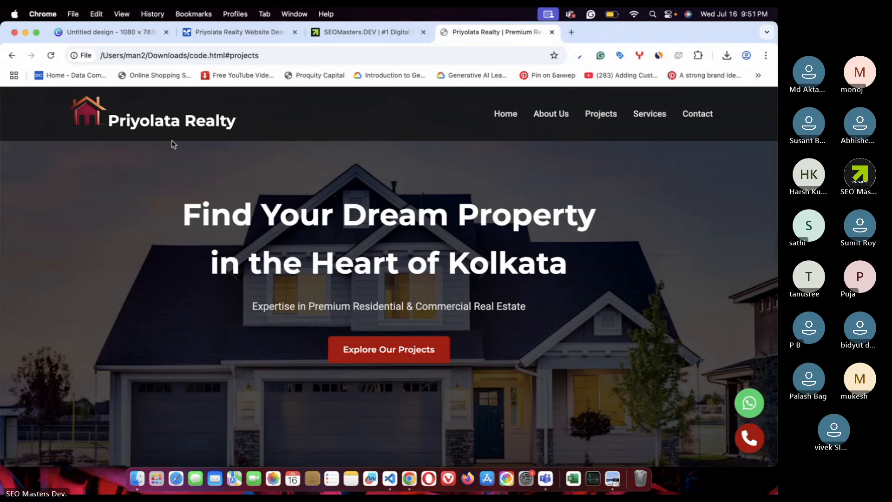
{"action": "scroll", "coordinate": [173, 144], "scroll_direction": "down", "scroll_amount": 10}
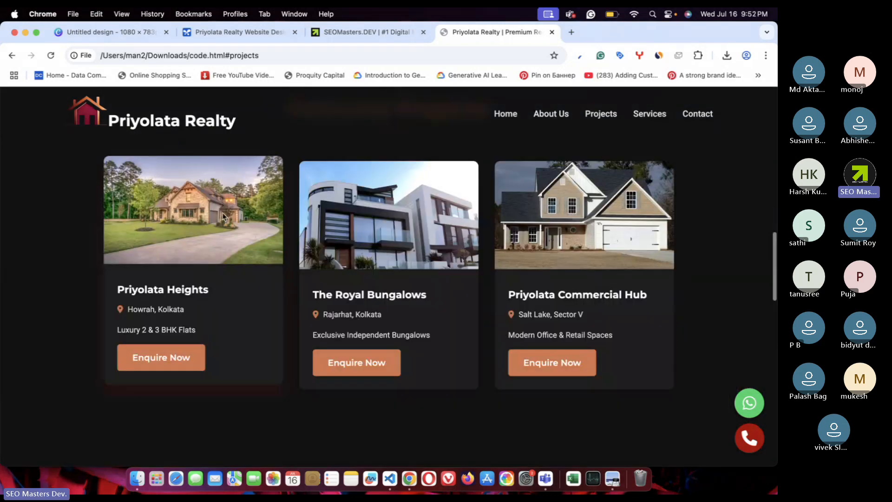
{"action": "scroll", "coordinate": [173, 144], "scroll_direction": "up", "scroll_amount": 15}
{"action": "left_click", "coordinate": [330, 275]}
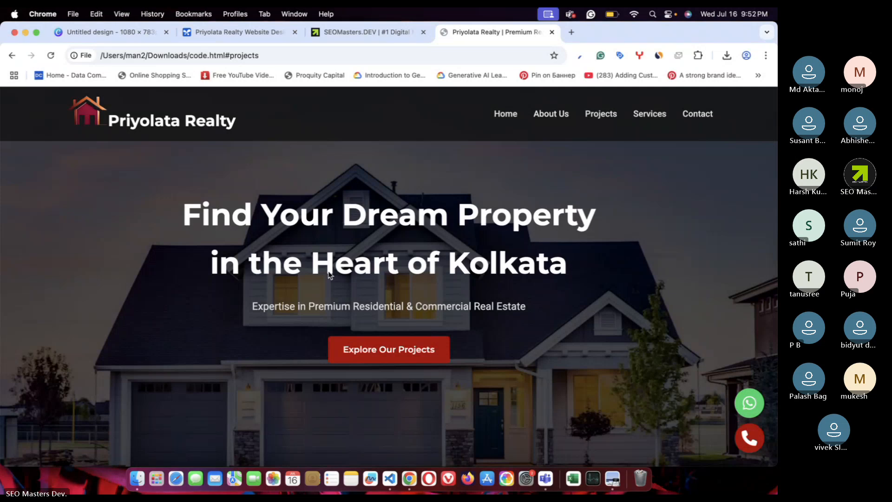
- Change the logo width from 80 to 50, save code.html, and check it in Chrome
{"action": "left_click", "coordinate": [389, 479]}
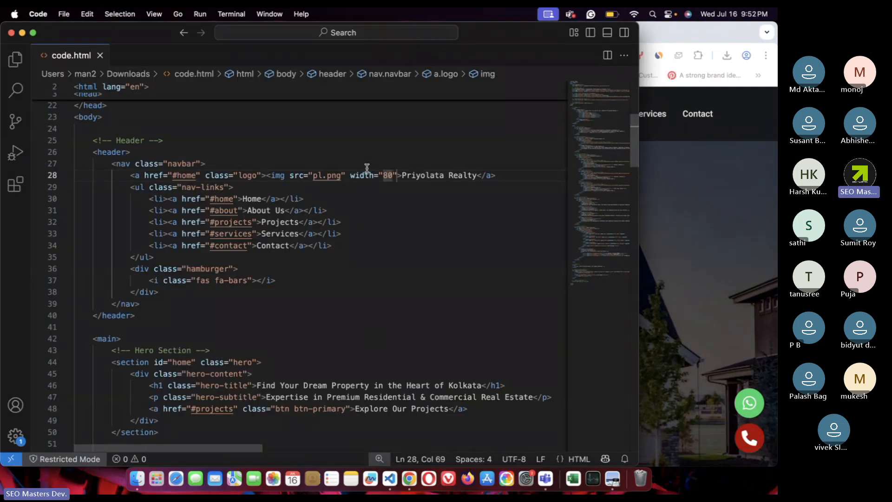
{"action": "key", "text": "BackSpace"}
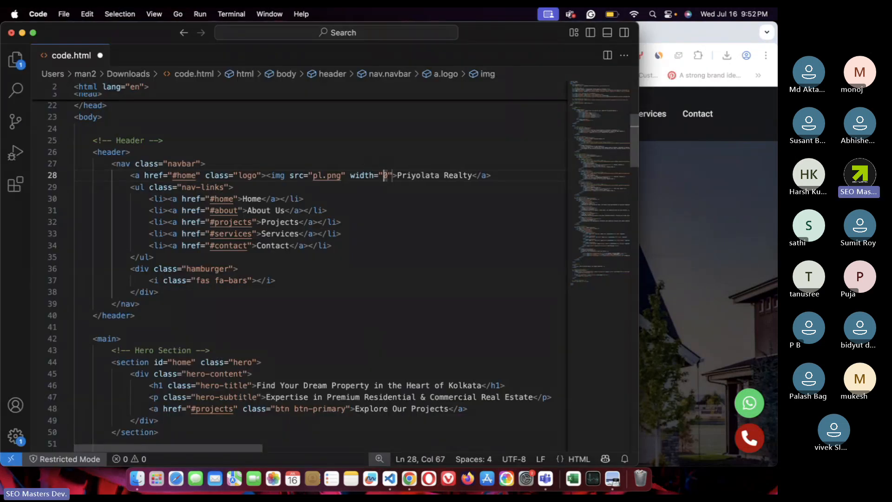
{"action": "type", "text": "5"}
{"action": "key", "text": "super+s"}
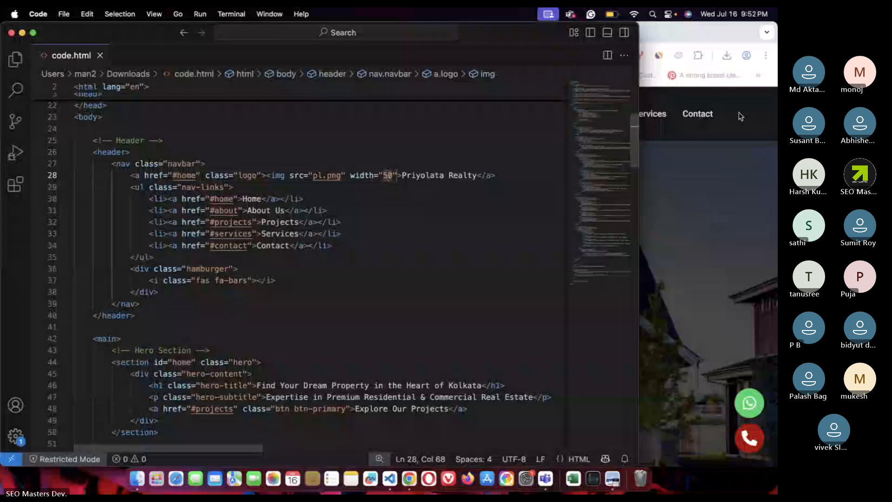
{"action": "left_click", "coordinate": [697, 184]}
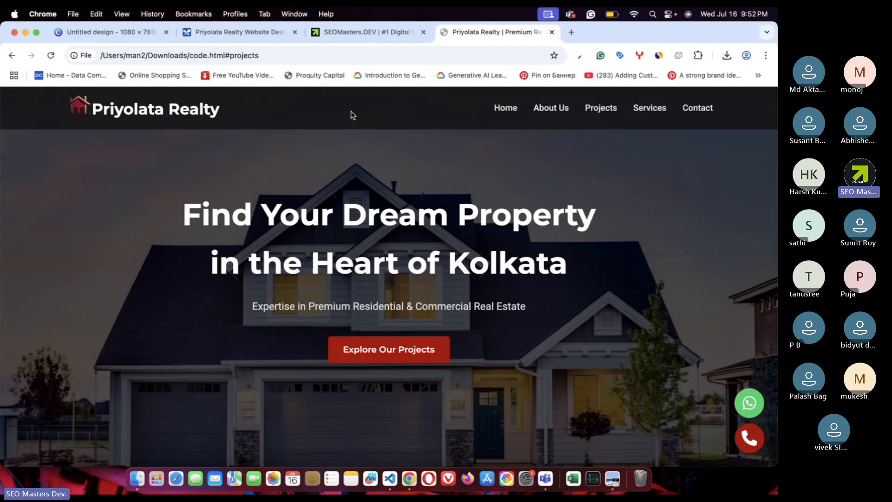
{"action": "left_click", "coordinate": [223, 32]}
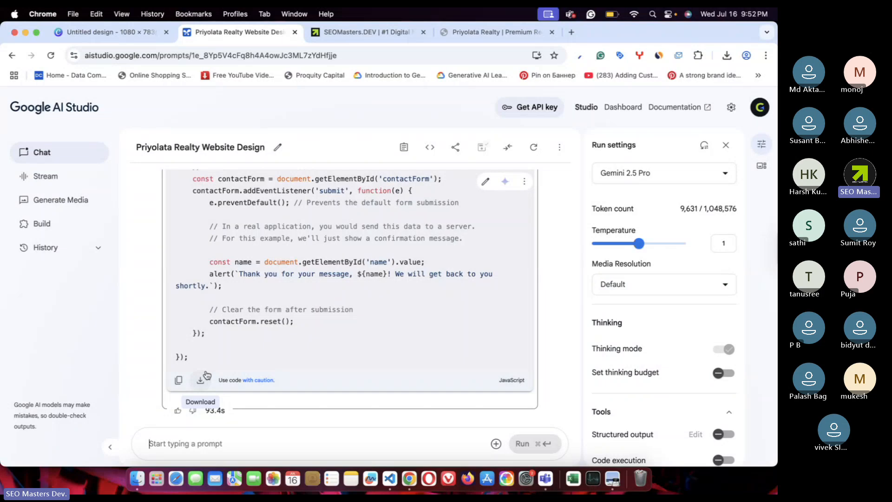
- Send the prompt 'please provide me different design. i don't like the previous one'
{"action": "type", "text": "ples"}
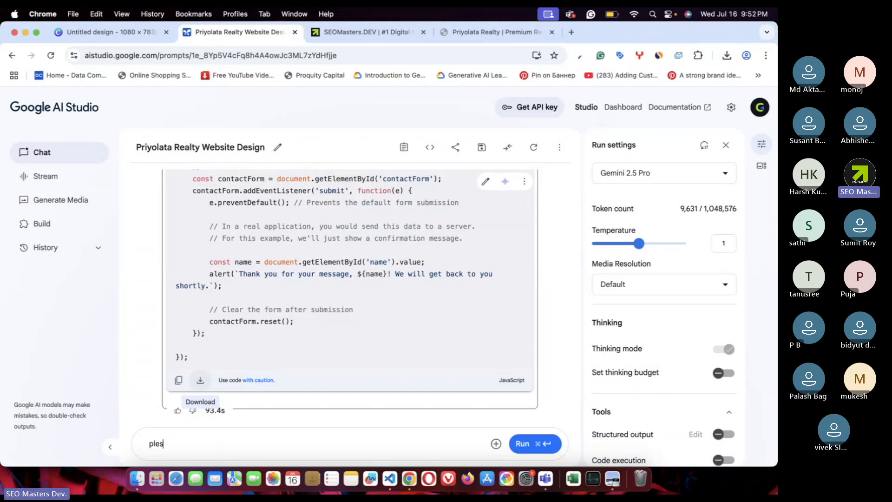
{"action": "key", "text": "BackSpace"}
{"action": "type", "text": "ase provide me differ"}
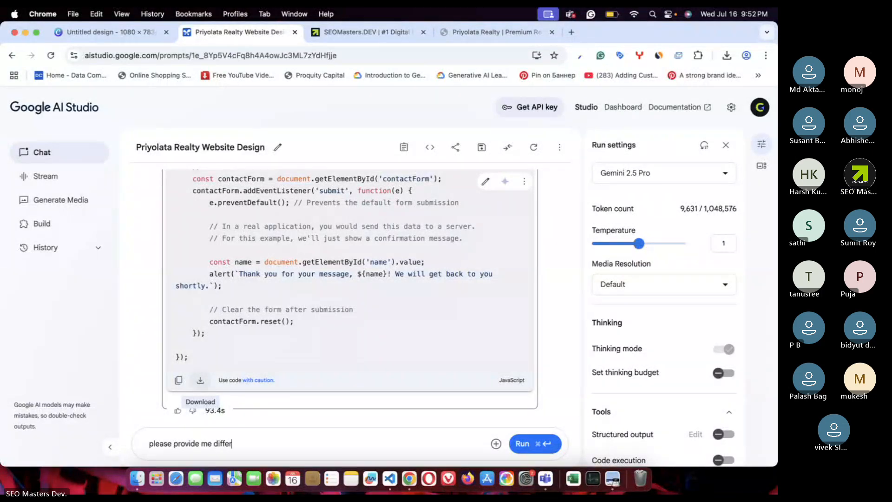
{"action": "type", "text": "ent"}
{"action": "type", "text": "design. i don;'t"}
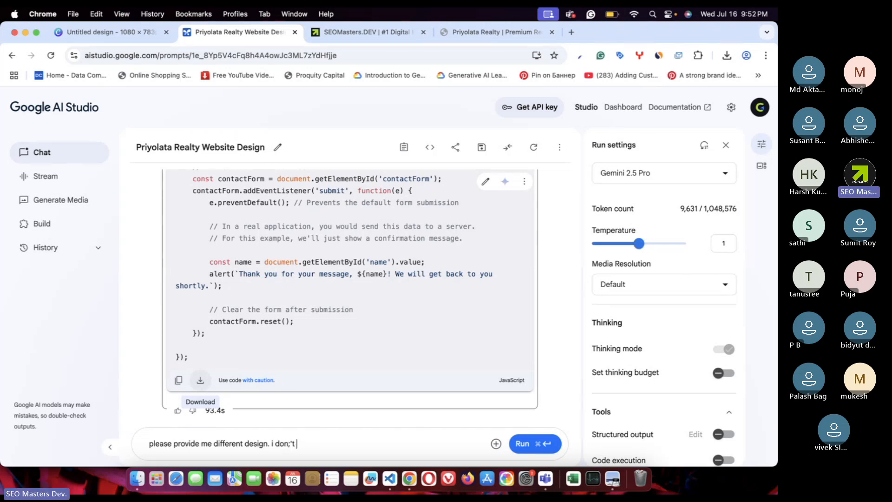
{"action": "type", "text": " like the4 previous one"}
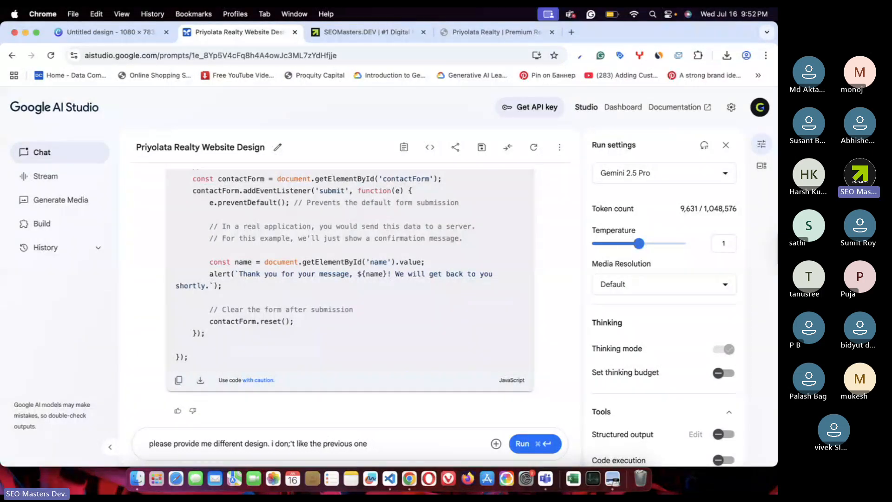
{"action": "key", "text": "super+Return"}
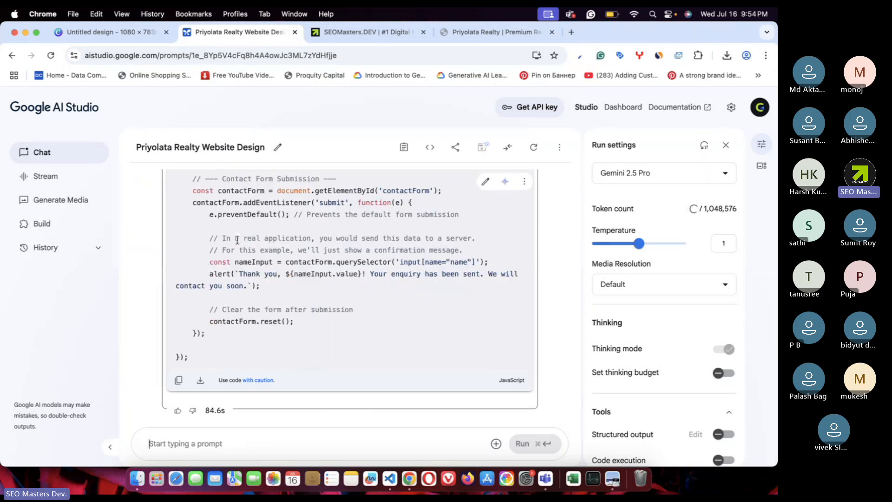
- Copy the newly generated script.js code block from the AI Studio response
{"action": "scroll", "coordinate": [288, 259], "scroll_direction": "up", "scroll_amount": 15}
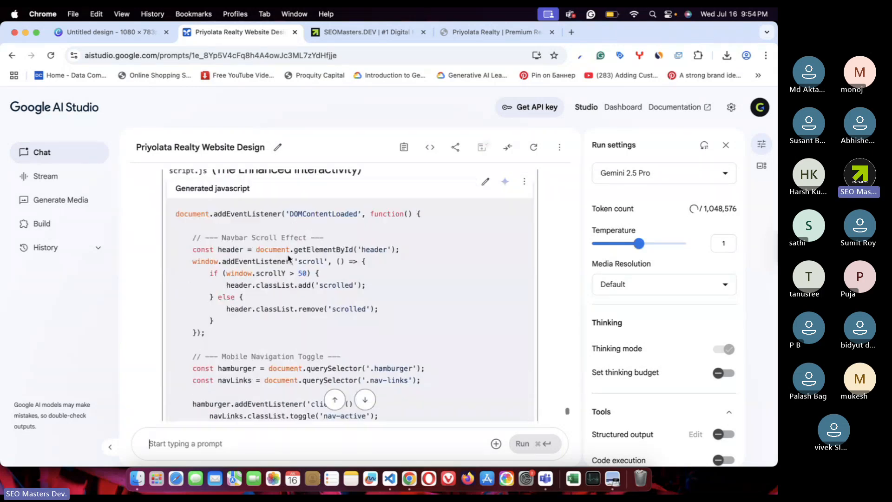
{"action": "scroll", "coordinate": [288, 255], "scroll_direction": "down", "scroll_amount": 5}
{"action": "scroll", "coordinate": [288, 255], "scroll_direction": "down", "scroll_amount": 5}
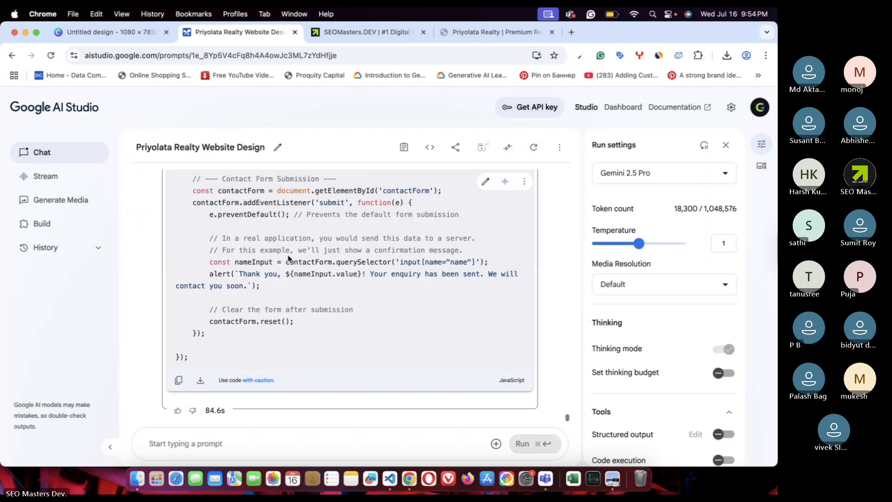
{"action": "left_click", "coordinate": [179, 380]}
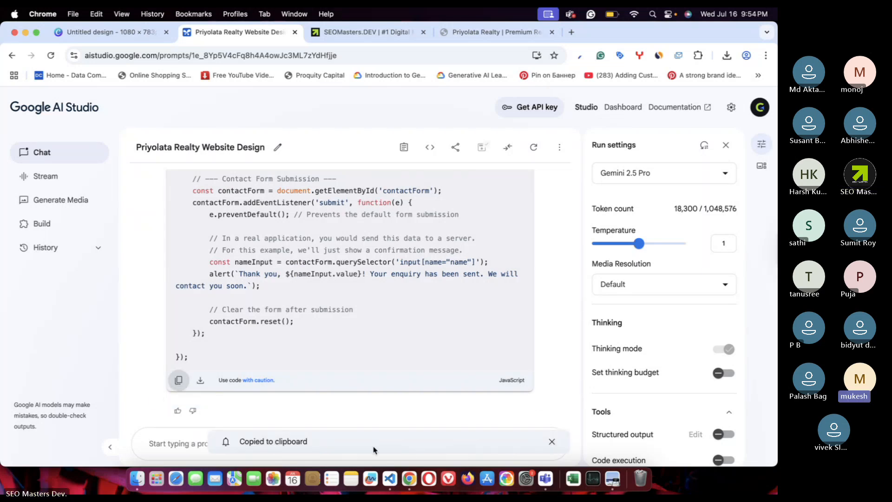
{"action": "left_click", "coordinate": [137, 478]}
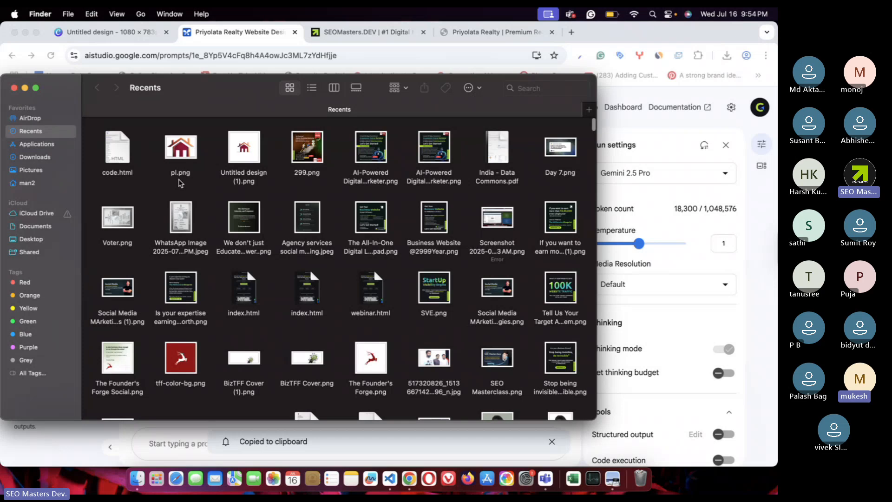
- Open code.js from the Downloads folder with Visual Studio Code via Open With
{"action": "left_click", "coordinate": [35, 158]}
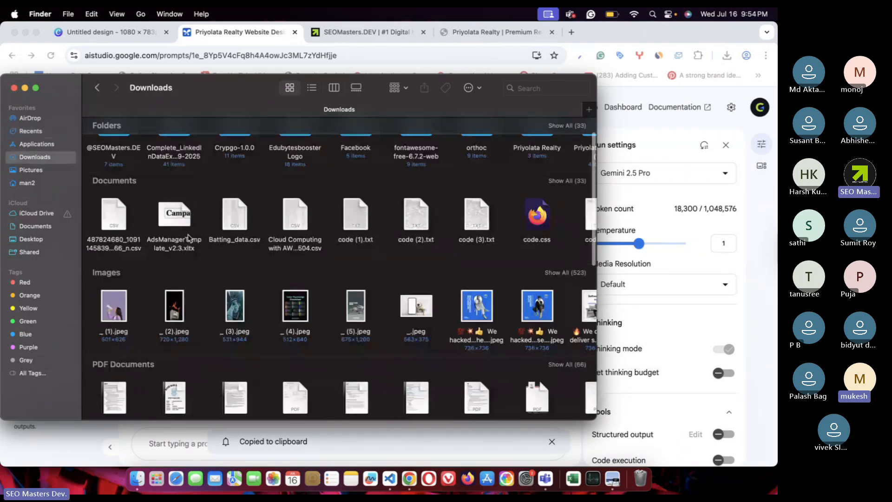
{"action": "scroll", "coordinate": [188, 238], "scroll_direction": "down", "scroll_amount": 15}
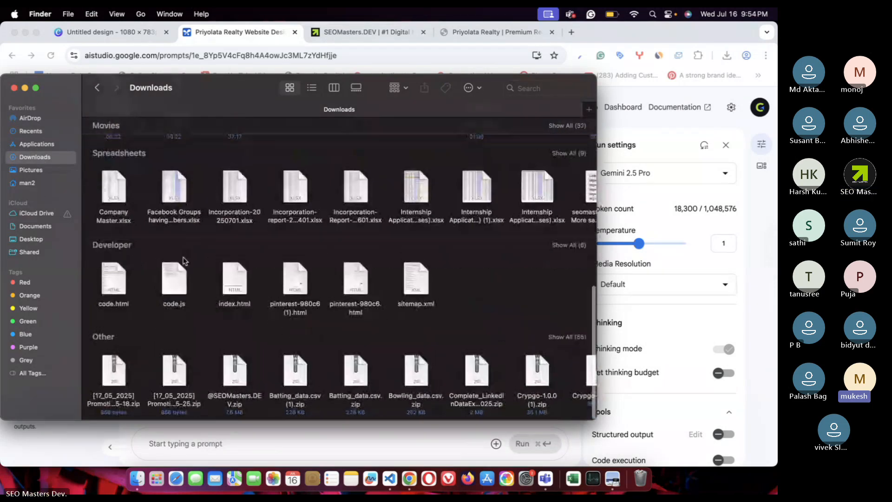
{"action": "right_click", "coordinate": [175, 261]}
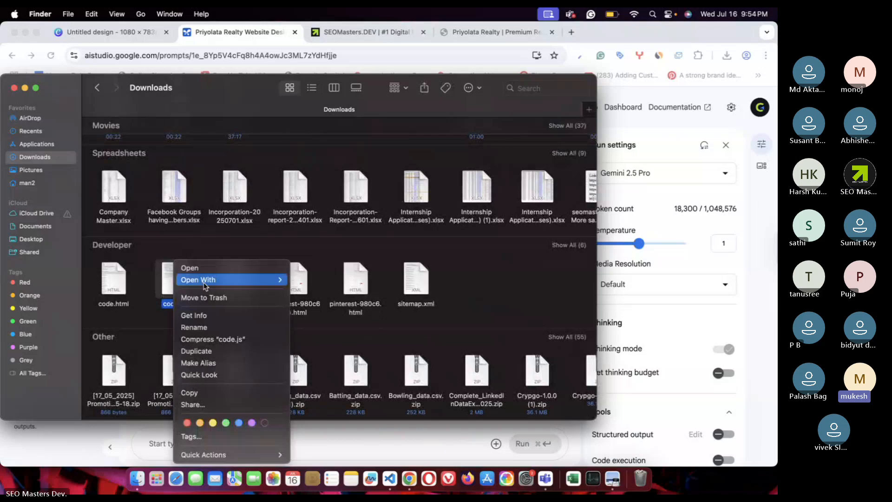
{"action": "mouse_move", "coordinate": [223, 280]}
{"action": "left_click", "coordinate": [337, 369]}
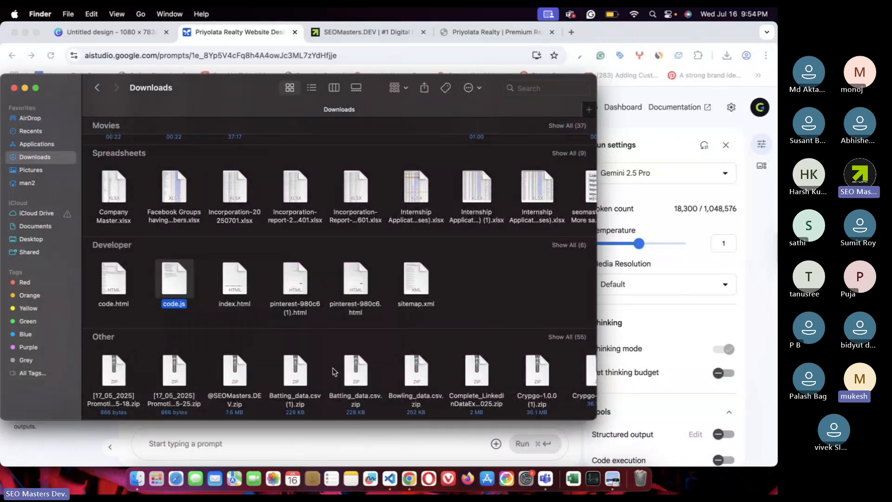
{"action": "left_click", "coordinate": [332, 285]}
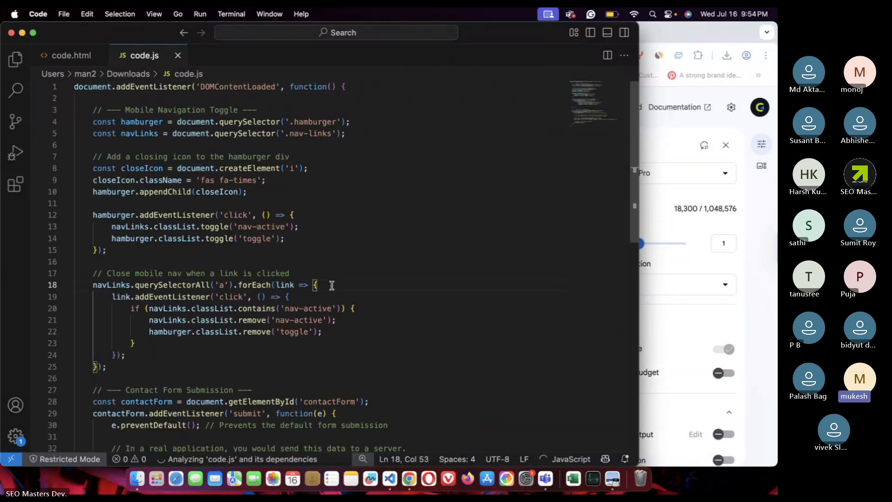
- Overwrite all of code.js with the new navbar-scroll script and close the file
{"action": "key", "text": "super+a"}
{"action": "key", "text": "super+v"}
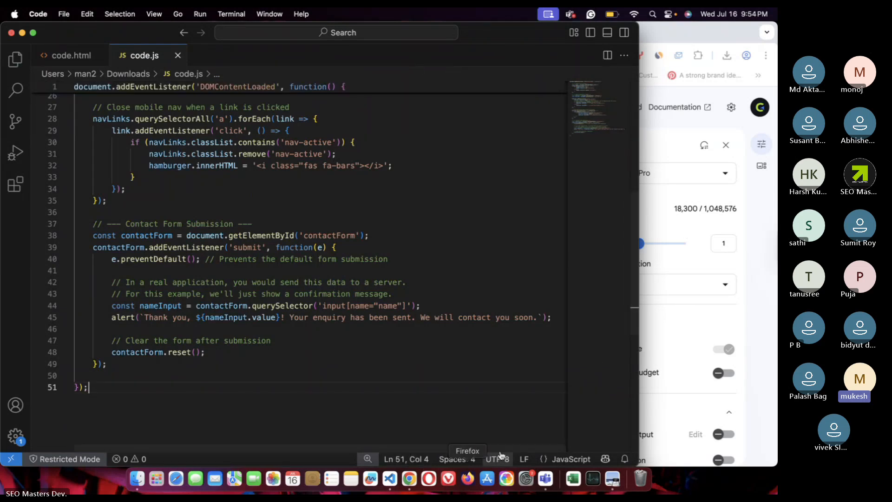
{"action": "left_click", "coordinate": [22, 33]}
{"action": "left_click", "coordinate": [382, 470]}
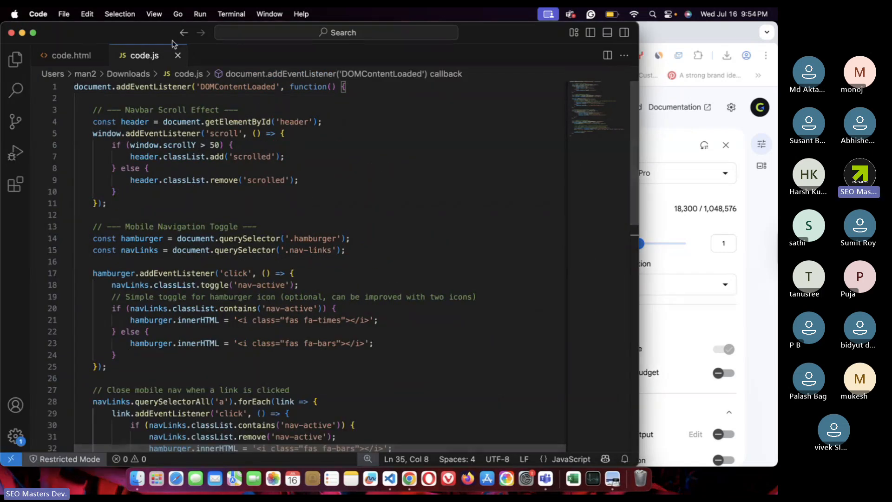
{"action": "left_click", "coordinate": [177, 55]}
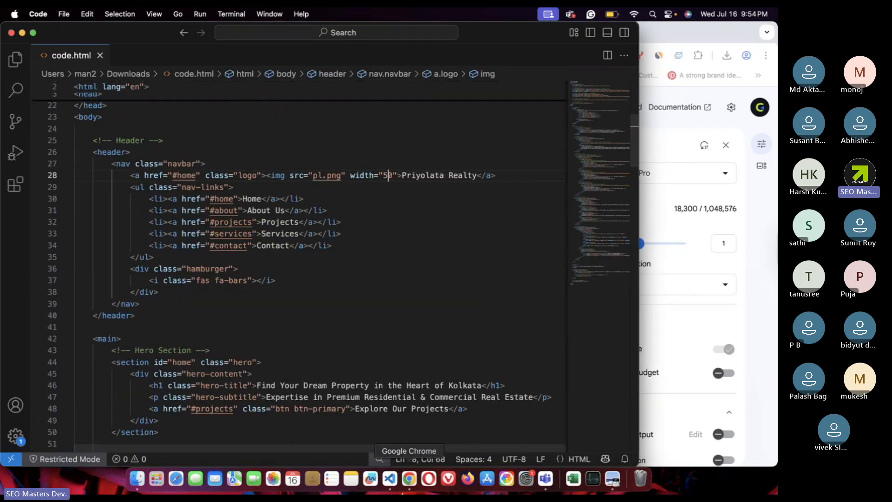
{"action": "left_click", "coordinate": [409, 479]}
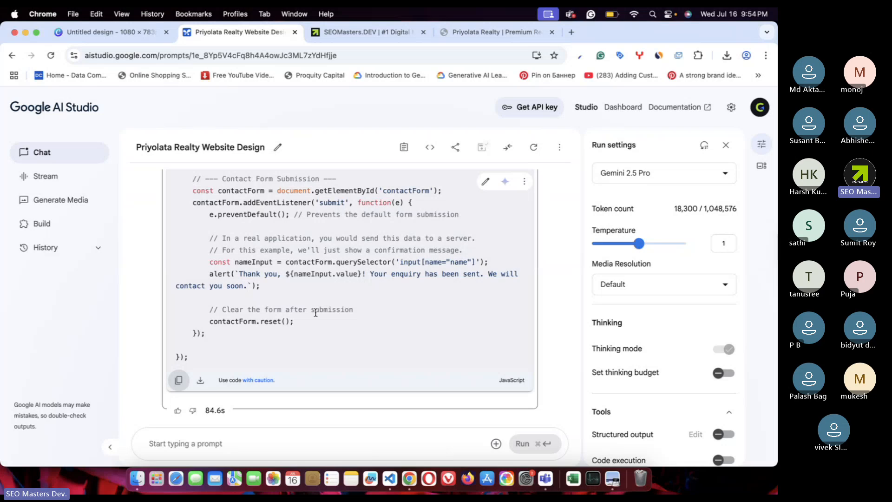
- Copy the newly generated CSS code block in AI Studio
{"action": "scroll", "coordinate": [315, 312], "scroll_direction": "up", "scroll_amount": 10}
{"action": "scroll", "coordinate": [315, 312], "scroll_direction": "up", "scroll_amount": 5}
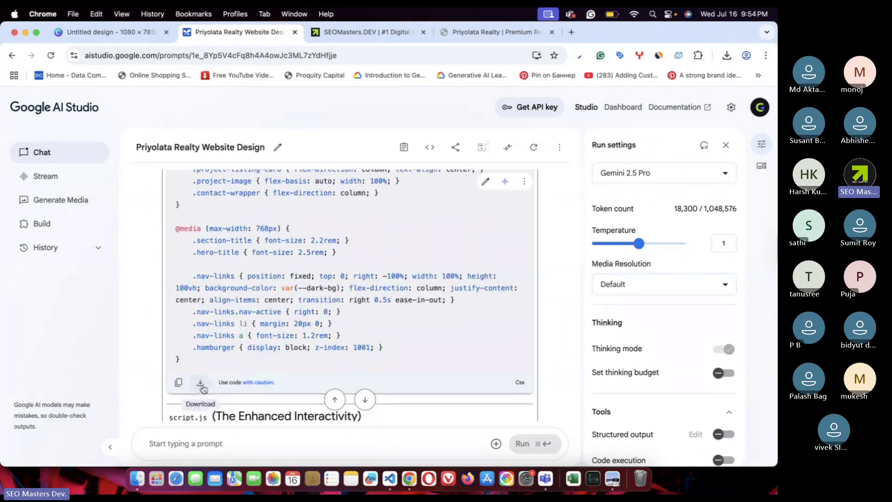
{"action": "left_click", "coordinate": [178, 382]}
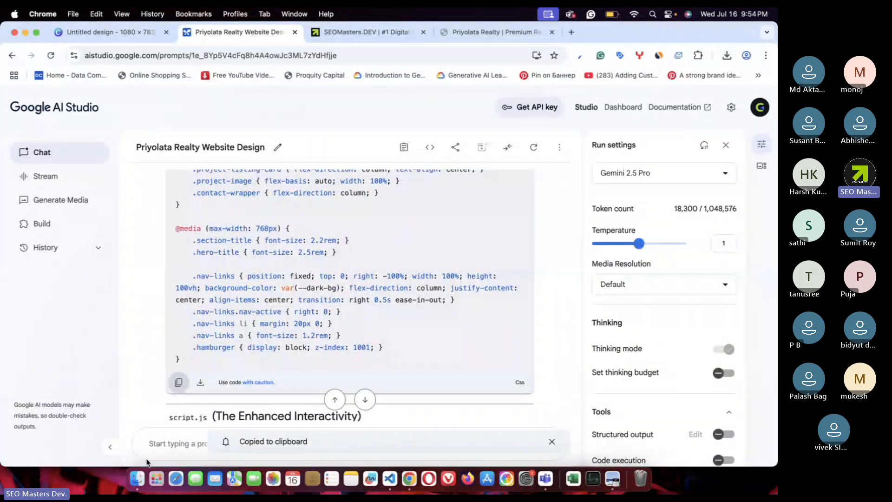
- Reveal code.css from Chrome's downloads list and open it in Visual Studio Code
{"action": "left_click", "coordinate": [727, 55]}
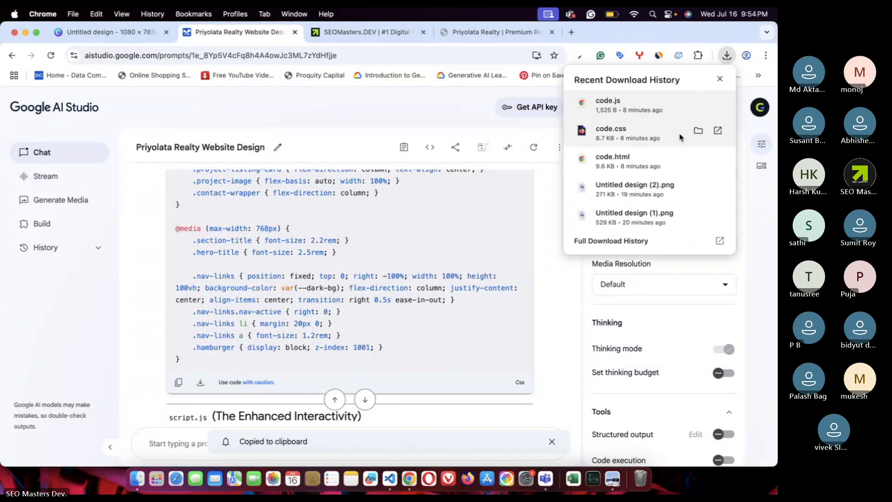
{"action": "left_click", "coordinate": [699, 131]}
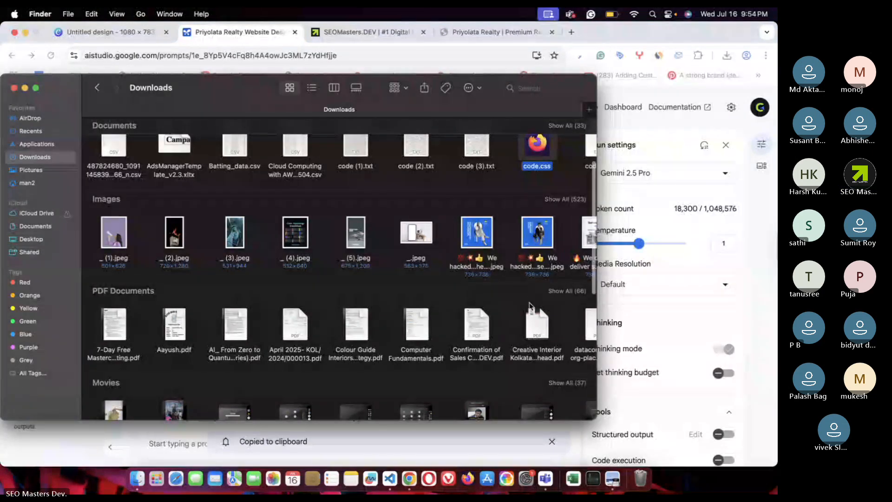
{"action": "right_click", "coordinate": [538, 141]}
{"action": "mouse_move", "coordinate": [563, 158]}
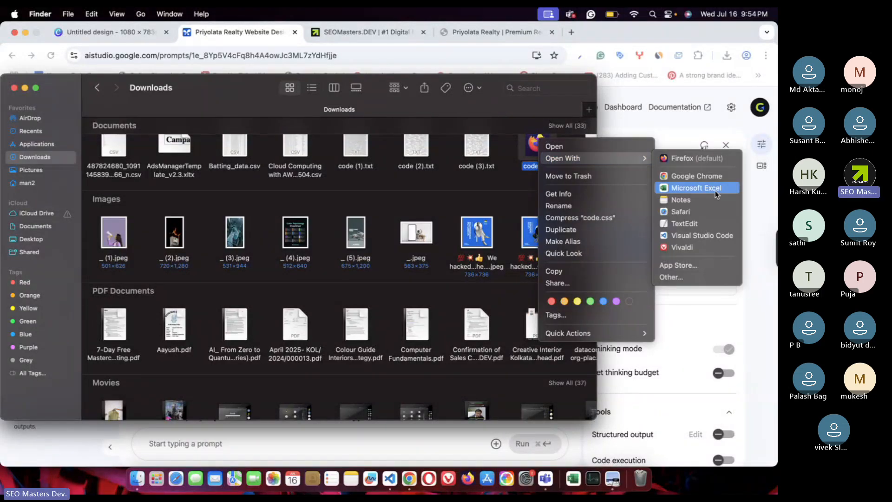
{"action": "left_click", "coordinate": [688, 236]}
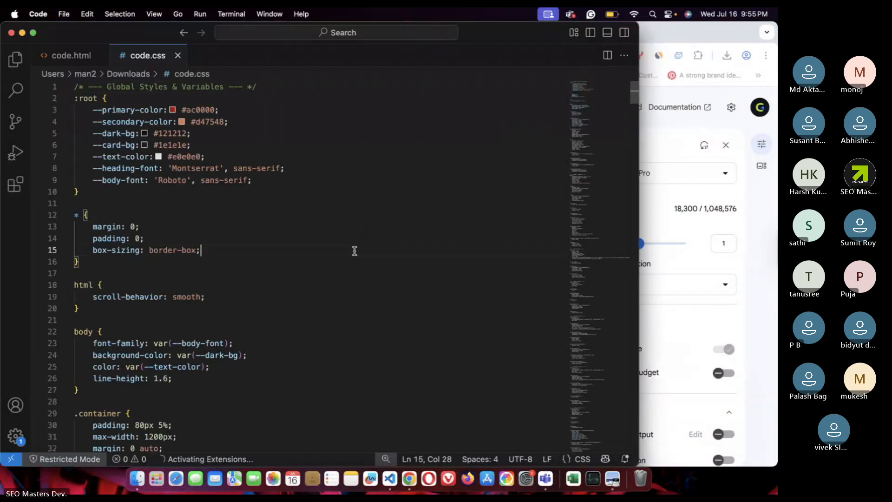
- Replace the entire code.css stylesheet with the copied new CSS
{"action": "key", "text": "super+a"}
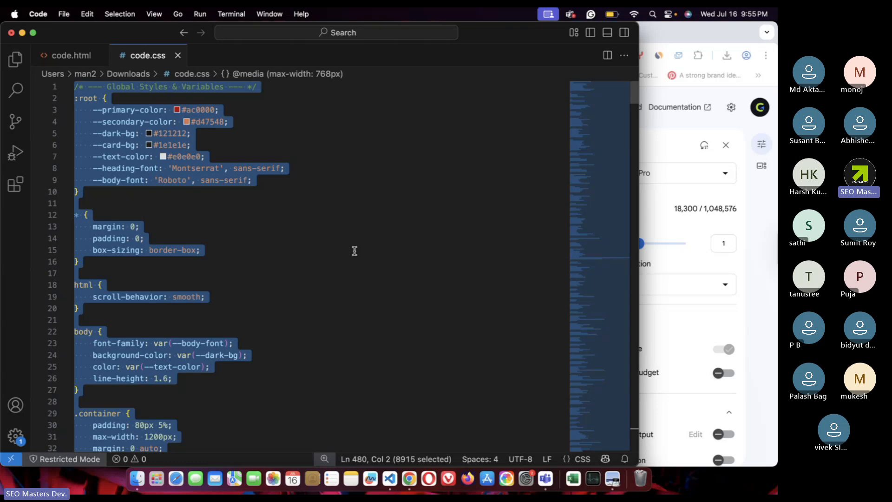
{"action": "key", "text": "Right"}
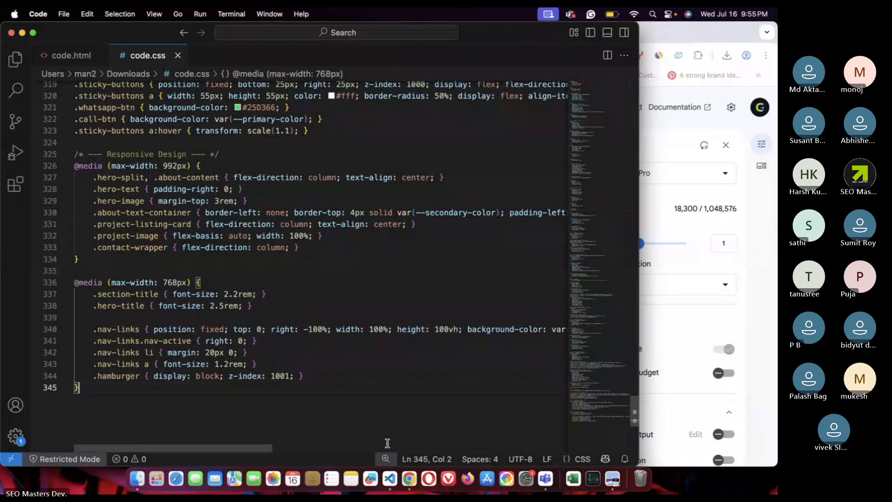
{"action": "key", "text": "super+Tab"}
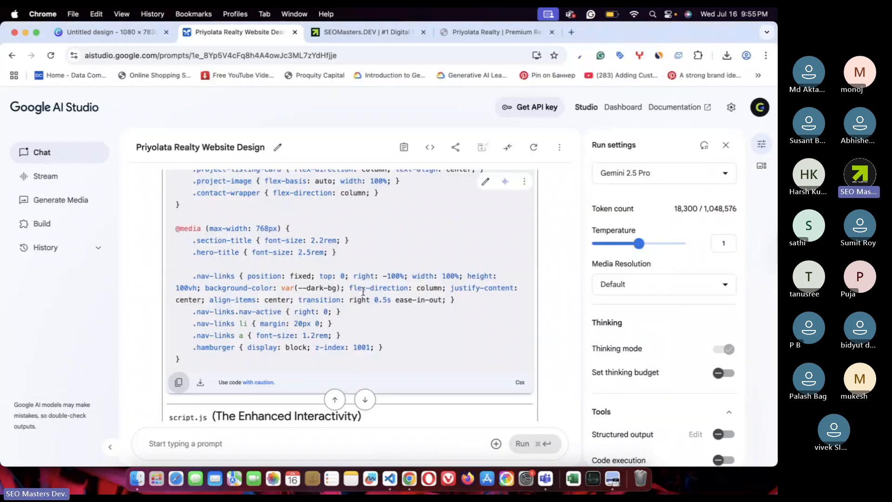
- Copy the generated HTML and put it into code.html after closing code.css
{"action": "scroll", "coordinate": [364, 292], "scroll_direction": "up", "scroll_amount": 20}
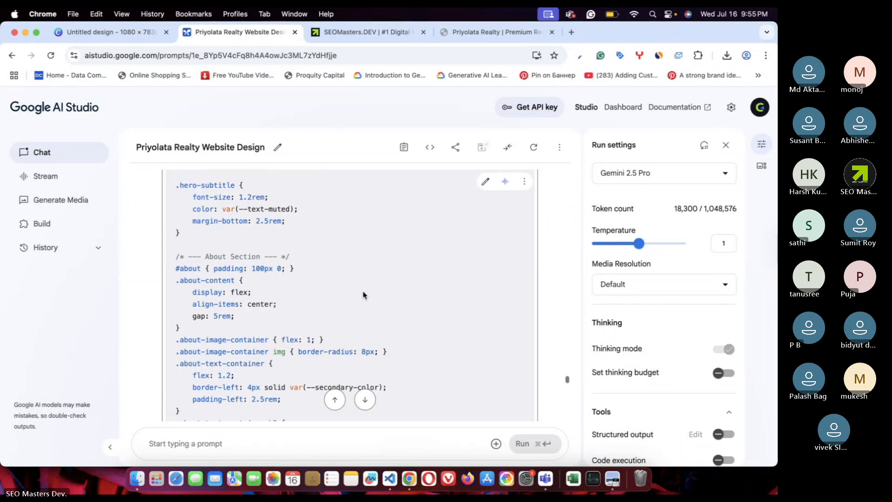
{"action": "scroll", "coordinate": [363, 295], "scroll_direction": "up", "scroll_amount": 15}
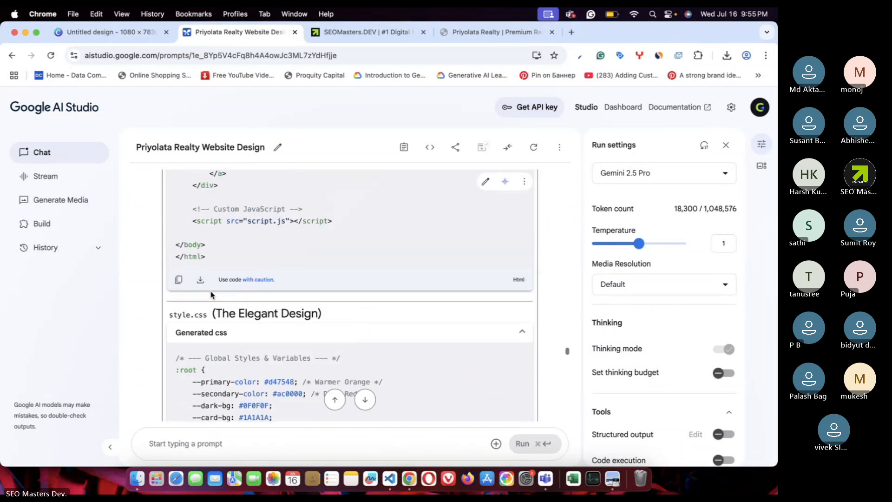
{"action": "left_click", "coordinate": [178, 279]}
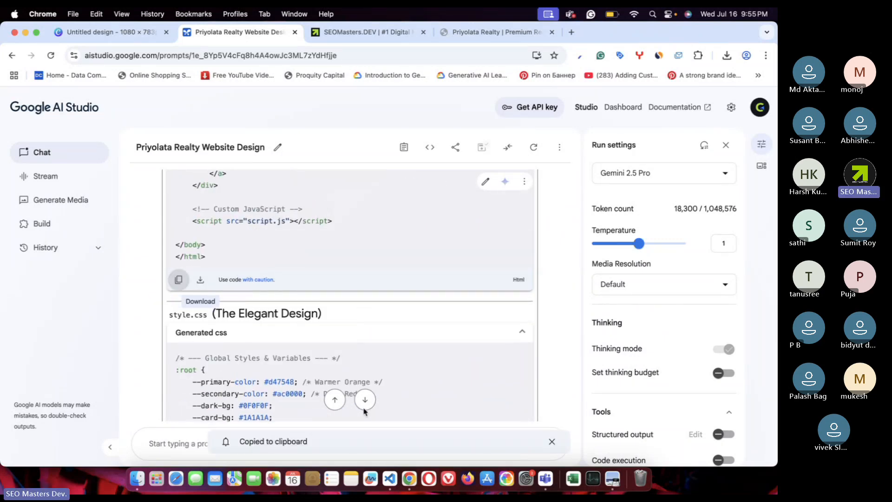
{"action": "left_click", "coordinate": [391, 481]}
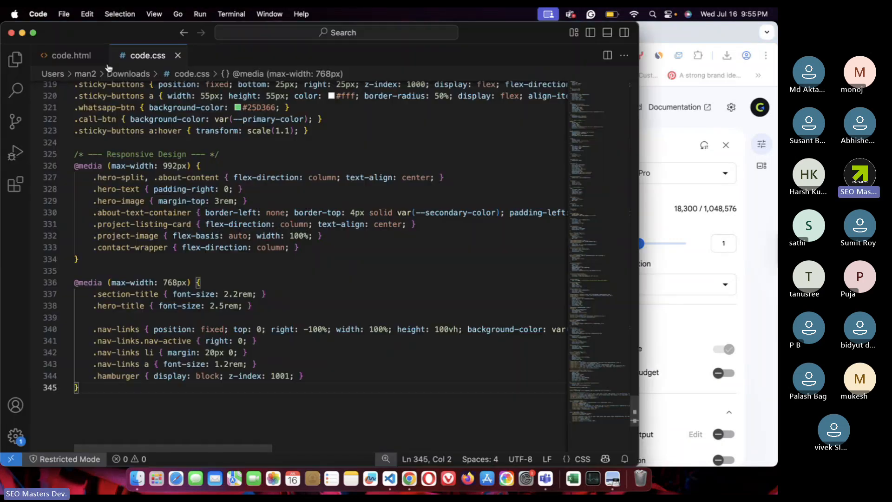
{"action": "left_click", "coordinate": [178, 56]}
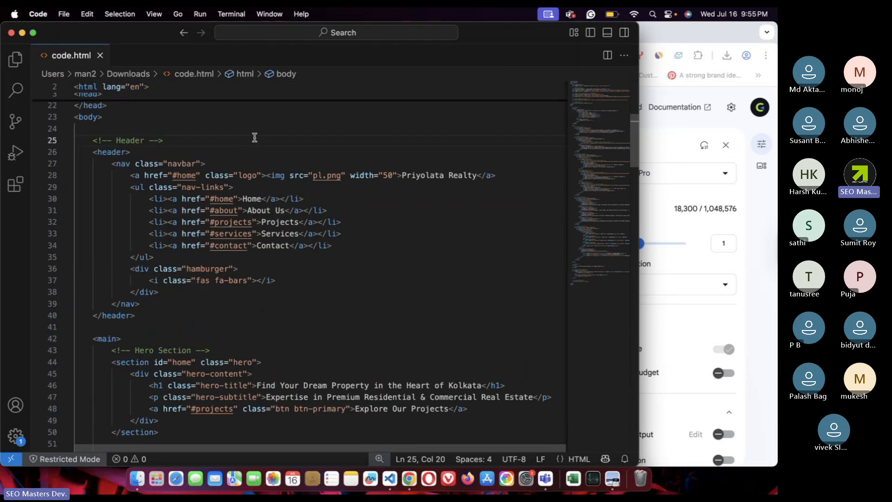
{"action": "key", "text": "super+Down"}
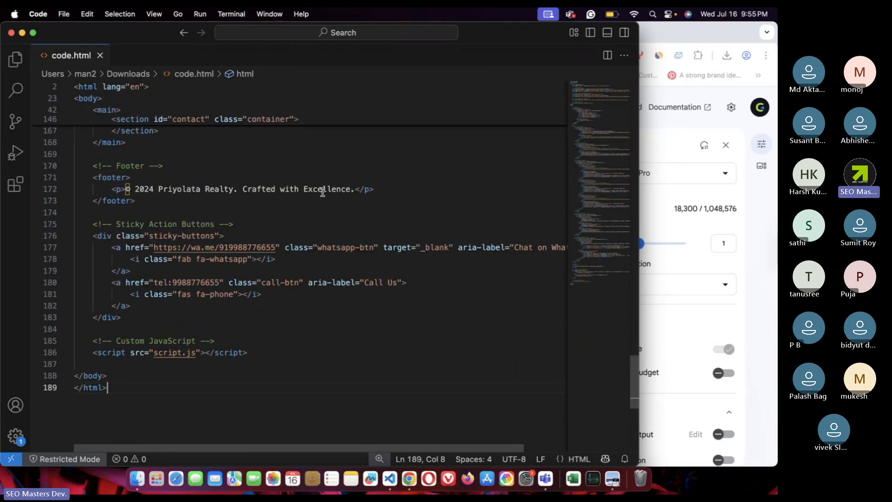
{"action": "left_click", "coordinate": [321, 201]}
{"action": "left_click", "coordinate": [661, 33]}
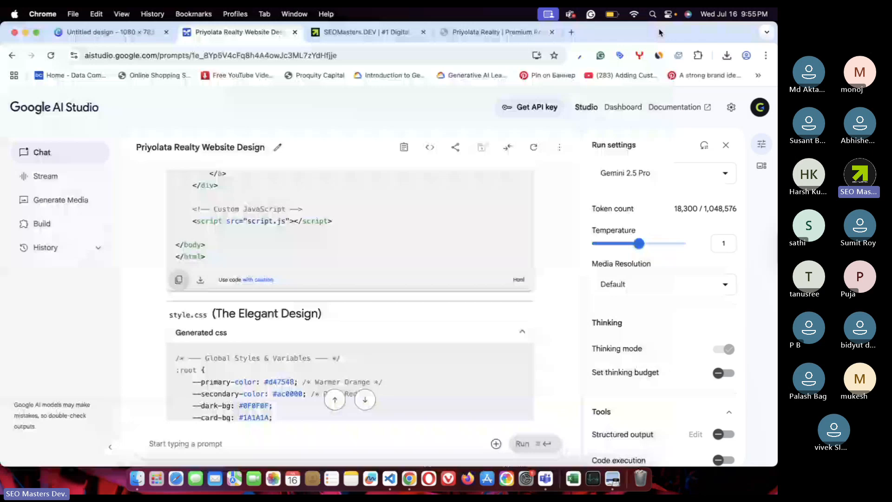
- Reload the Priyolata Realty preview, scroll the unstyled page, then go back to code.html
{"action": "left_click", "coordinate": [500, 32]}
{"action": "key", "text": "super+r"}
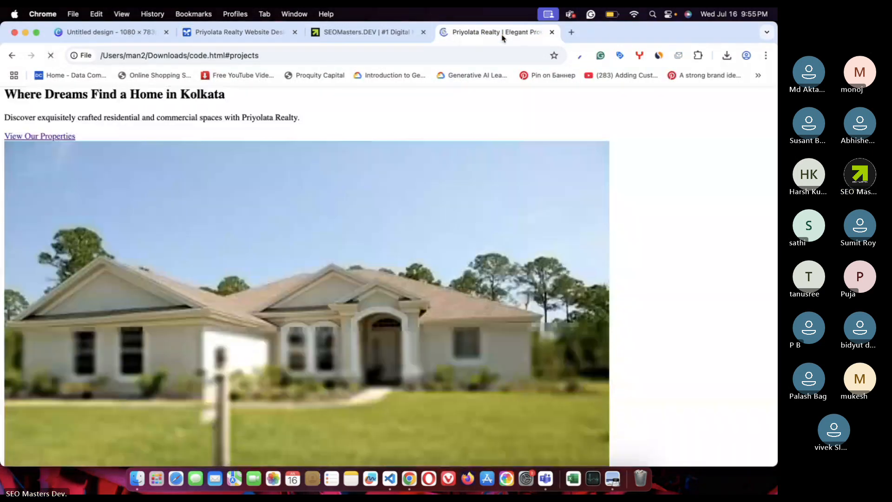
{"action": "scroll", "coordinate": [529, 279], "scroll_direction": "down", "scroll_amount": 7}
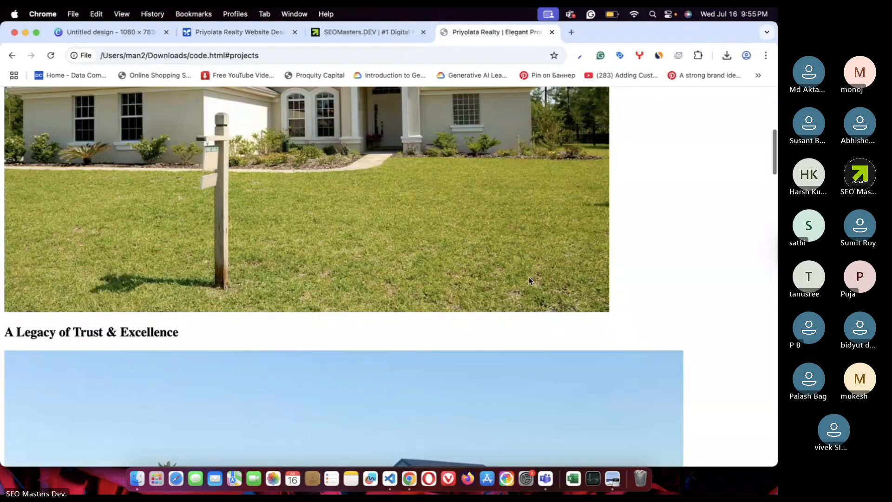
{"action": "scroll", "coordinate": [529, 278], "scroll_direction": "down", "scroll_amount": 20}
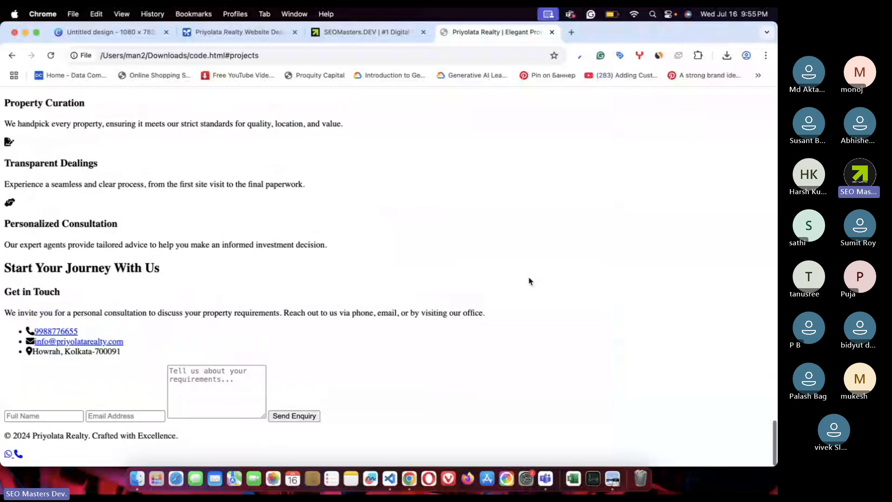
{"action": "left_click", "coordinate": [389, 479]}
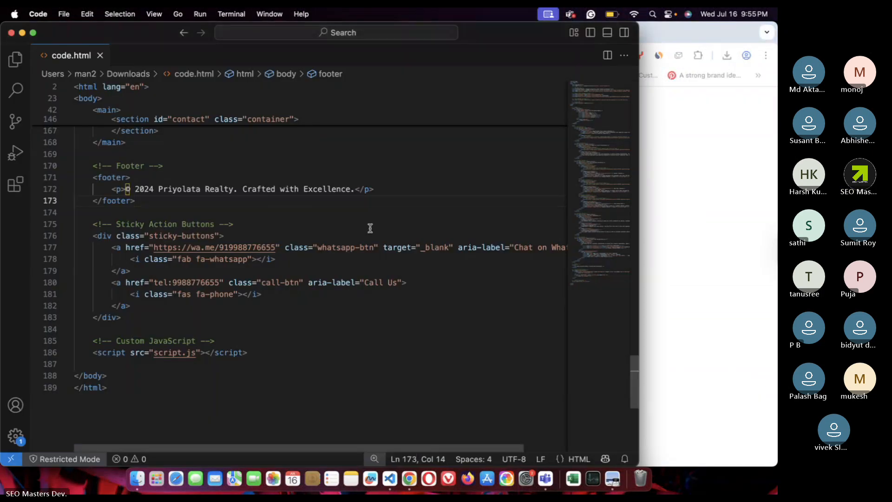
- Change the script tag on line 186 to load code.js
{"action": "left_click", "coordinate": [184, 354]}
{"action": "key", "text": "BackSpace"}
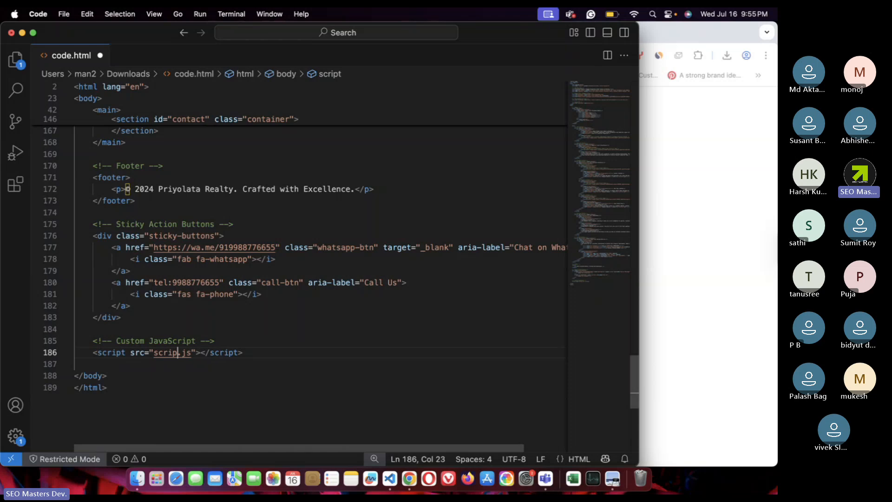
{"action": "key", "text": "BackSpace"}
{"action": "key", "text": "BackSpace"}
{"action": "key", "text": "BackSpace"}
{"action": "key", "text": "BackSpace"}
{"action": "key", "text": "BackSpace"}
{"action": "type", "text": "code"}
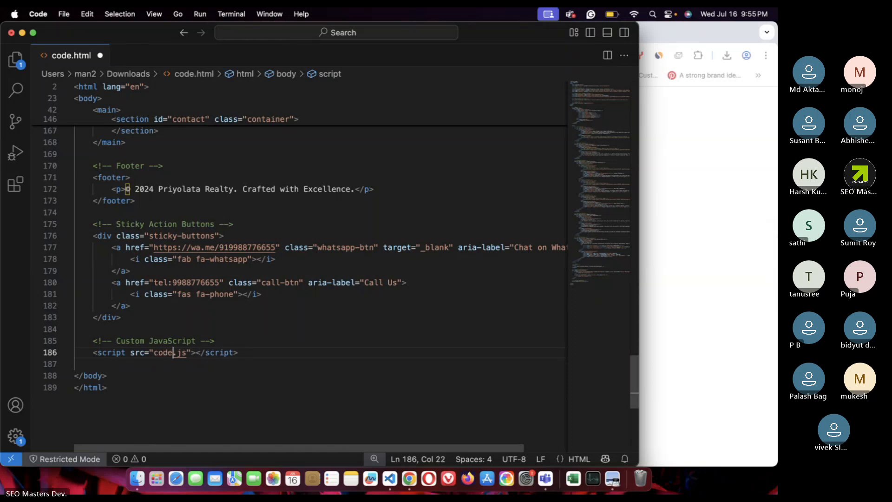
- Change the stylesheet link on line 21 to code.css and switch to the browser preview
{"action": "scroll", "coordinate": [409, 329], "scroll_direction": "up", "scroll_amount": 20}
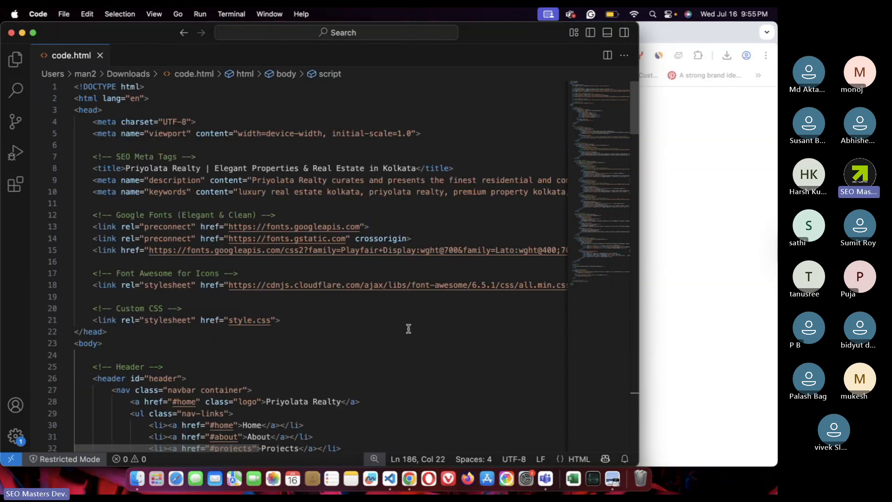
{"action": "left_click", "coordinate": [245, 324]}
{"action": "key", "text": "BackSpace"}
{"action": "key", "text": "BackSpace"}
{"action": "key", "text": "BackSpace"}
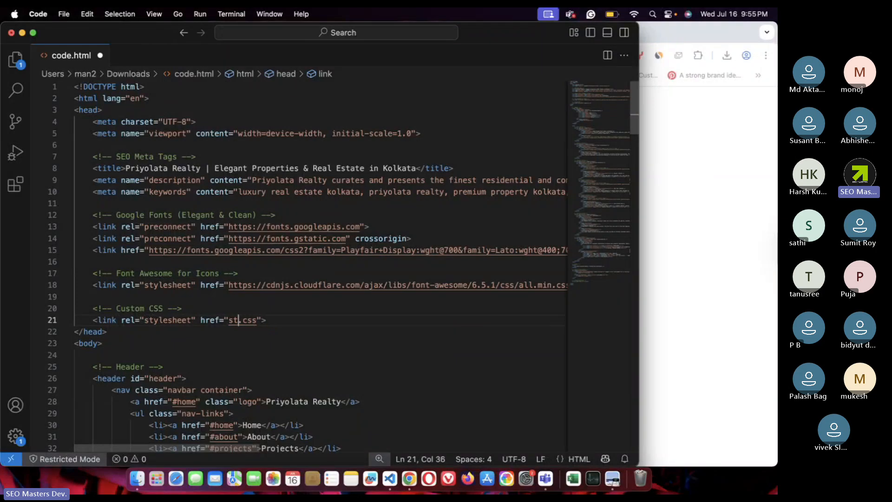
{"action": "type", "text": "code"}
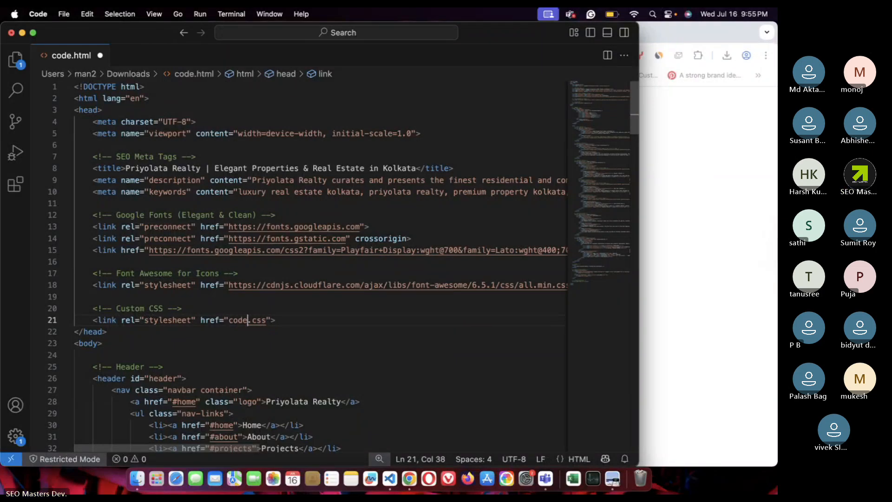
{"action": "left_click", "coordinate": [687, 212]}
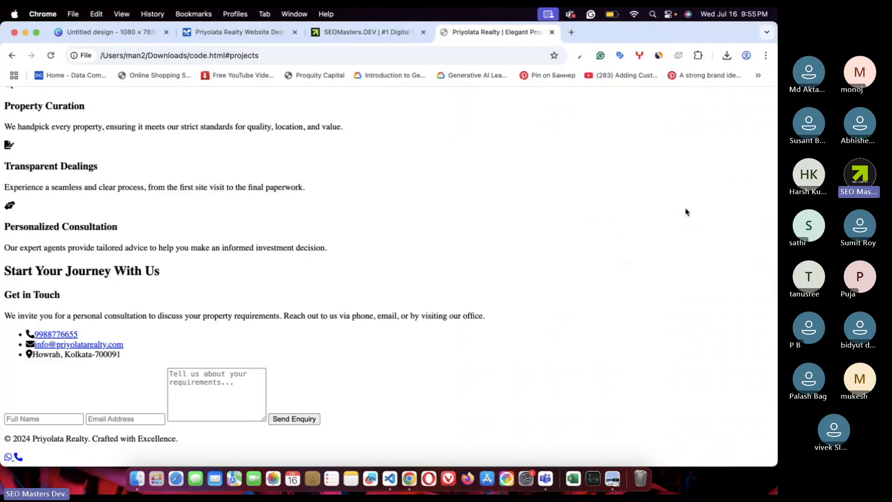
- Reload the page so the styles apply, then review the hero headline and properties section
{"action": "key", "text": "super+r"}
{"action": "scroll", "coordinate": [404, 270], "scroll_direction": "down", "scroll_amount": 10}
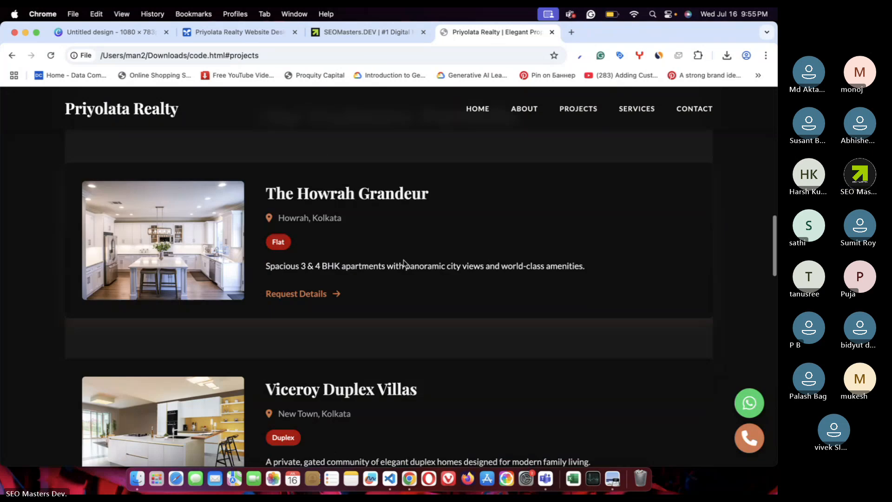
{"action": "scroll", "coordinate": [403, 263], "scroll_direction": "down", "scroll_amount": 5}
{"action": "scroll", "coordinate": [402, 263], "scroll_direction": "up", "scroll_amount": 20}
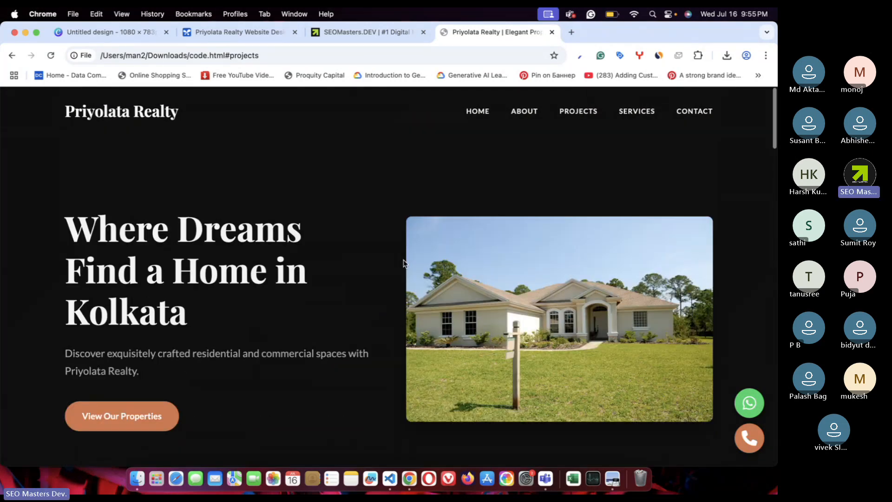
{"action": "left_click_drag", "start_coordinate": [87, 214], "coordinate": [267, 290]}
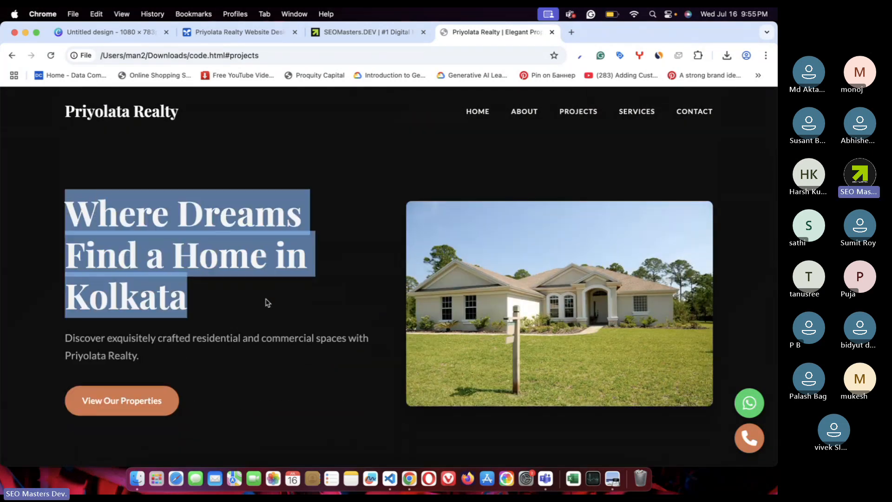
{"action": "left_click", "coordinate": [268, 303]}
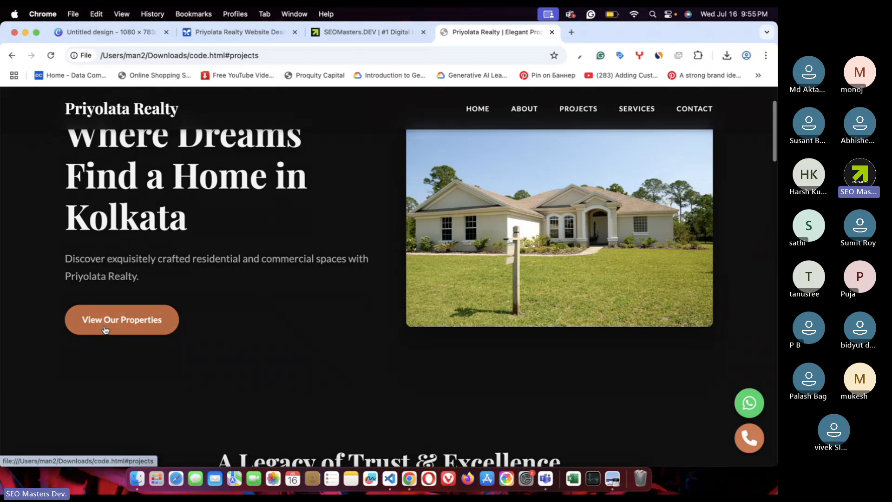
{"action": "left_click", "coordinate": [104, 328]}
{"action": "scroll", "coordinate": [338, 285], "scroll_direction": "up", "scroll_amount": 10}
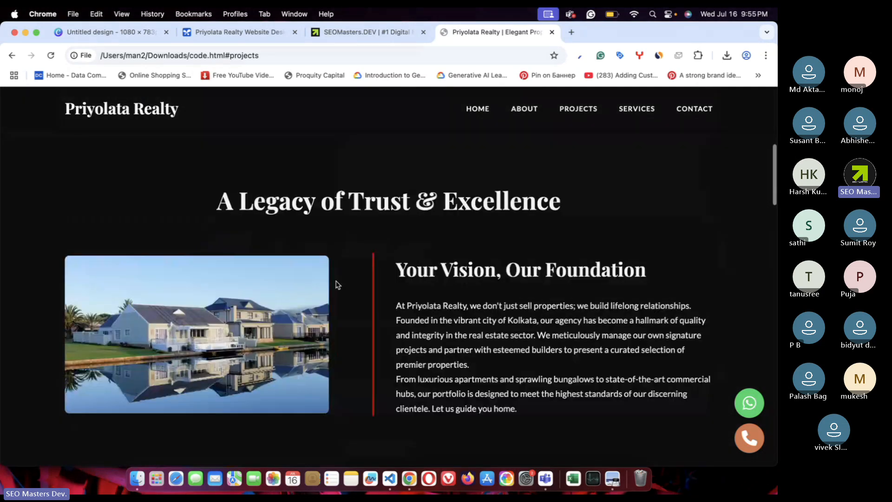
{"action": "left_click_drag", "start_coordinate": [205, 225], "coordinate": [693, 291]}
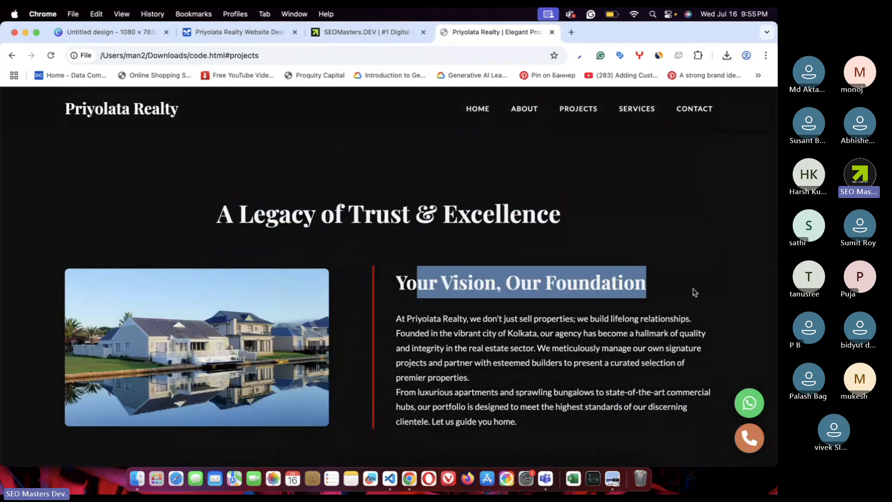
{"action": "left_click", "coordinate": [604, 333]}
- Scroll down through the styled page to the Our Commitments and contact sections
{"action": "scroll", "coordinate": [613, 362], "scroll_direction": "down", "scroll_amount": 4}
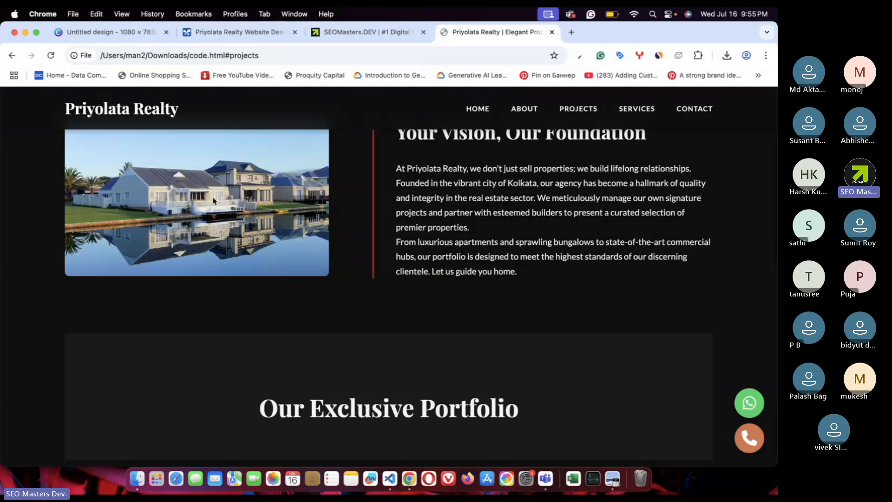
{"action": "scroll", "coordinate": [409, 258], "scroll_direction": "down", "scroll_amount": 3}
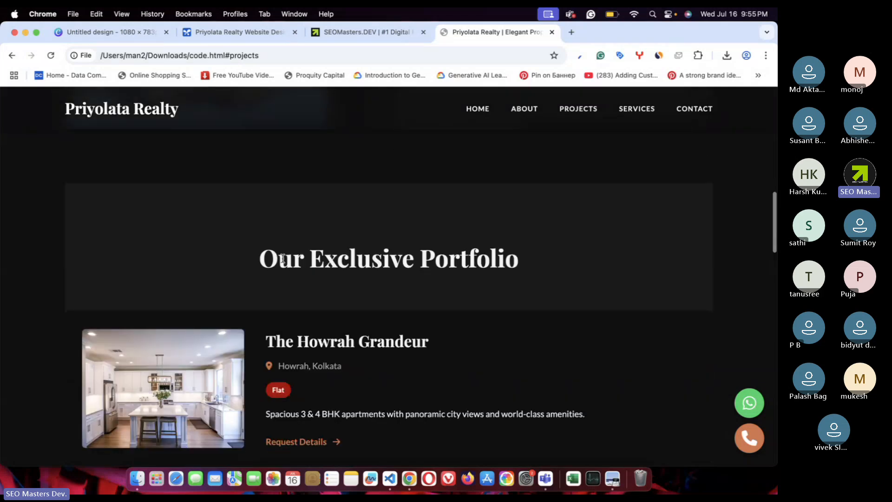
{"action": "left_click_drag", "start_coordinate": [260, 259], "coordinate": [508, 256]}
{"action": "scroll", "coordinate": [508, 257], "scroll_direction": "down", "scroll_amount": 4}
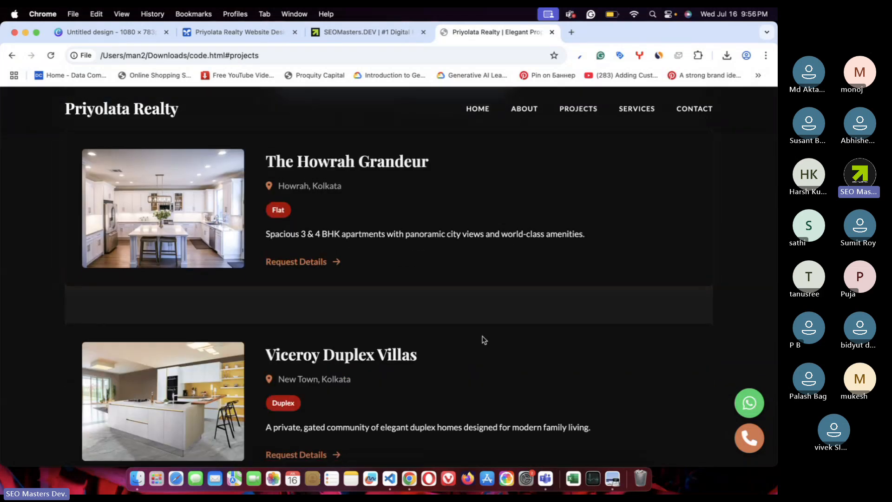
{"action": "scroll", "coordinate": [487, 338], "scroll_direction": "down", "scroll_amount": 6}
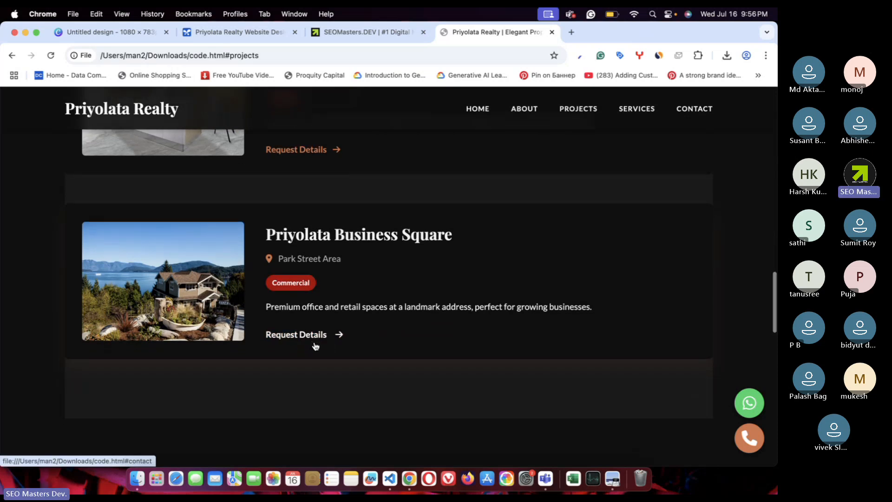
{"action": "scroll", "coordinate": [315, 345], "scroll_direction": "down", "scroll_amount": 8}
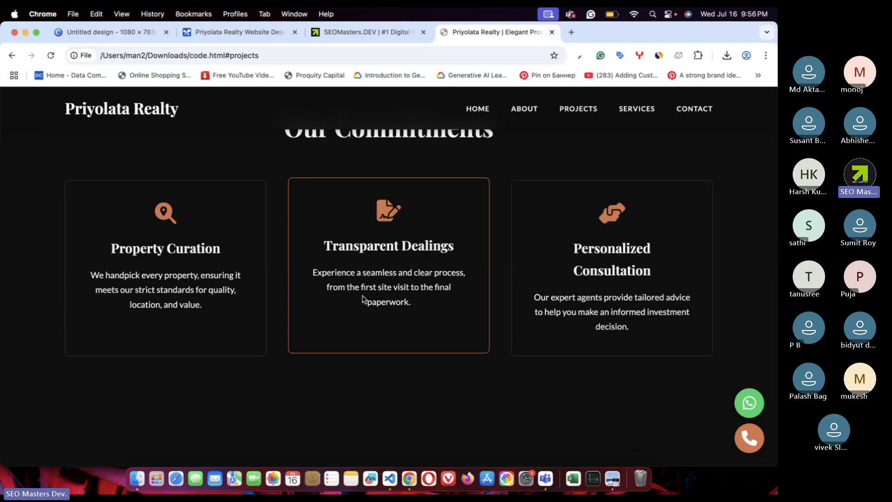
{"action": "scroll", "coordinate": [467, 298], "scroll_direction": "down", "scroll_amount": 7}
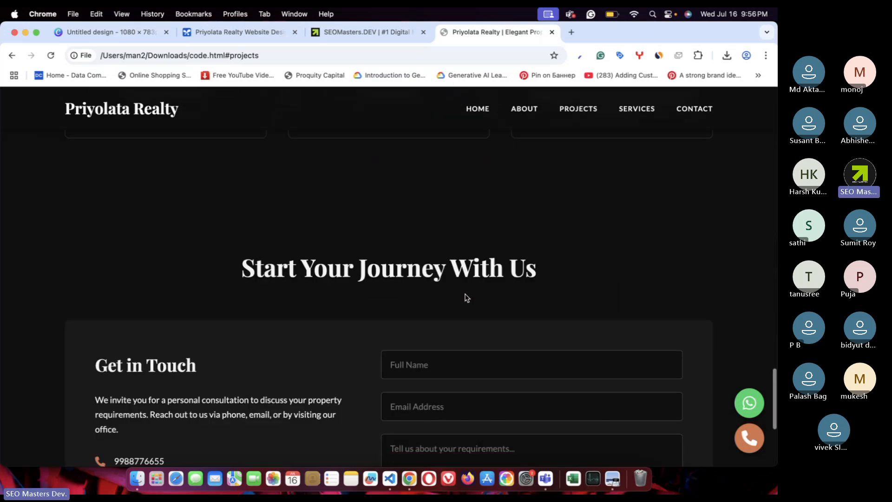
{"action": "scroll", "coordinate": [465, 294], "scroll_direction": "up", "scroll_amount": 13}
{"action": "scroll", "coordinate": [465, 294], "scroll_direction": "up", "scroll_amount": 15}
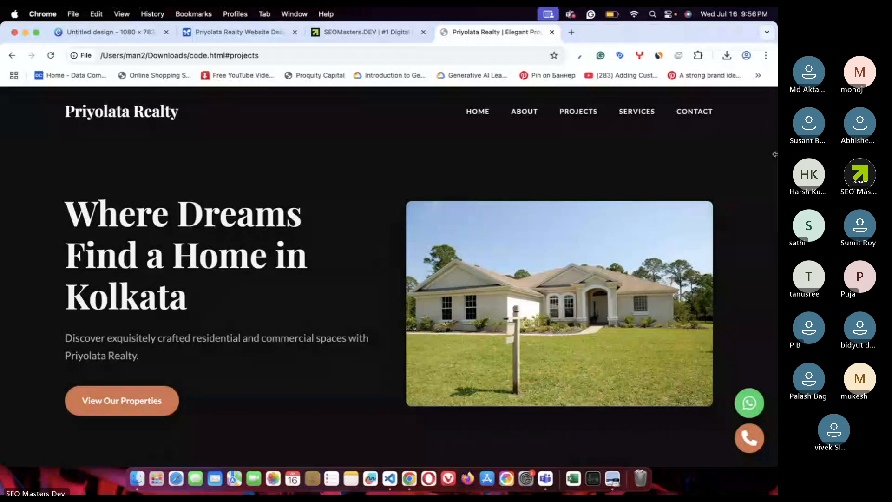
- Narrow the Chrome window to check the mobile layout, then restore it to full width
{"action": "left_click_drag", "start_coordinate": [776, 143], "coordinate": [2, 147]}
{"action": "scroll", "coordinate": [141, 227], "scroll_direction": "down", "scroll_amount": 15}
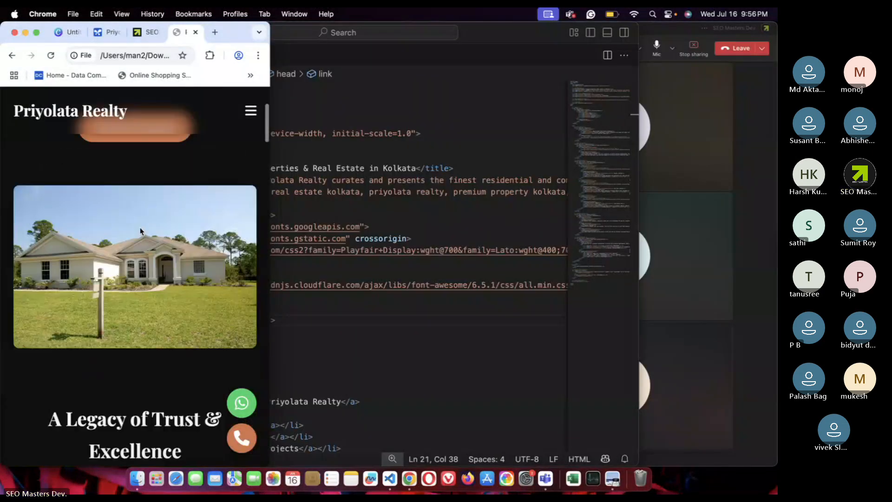
{"action": "scroll", "coordinate": [93, 135], "scroll_direction": "up", "scroll_amount": 1}
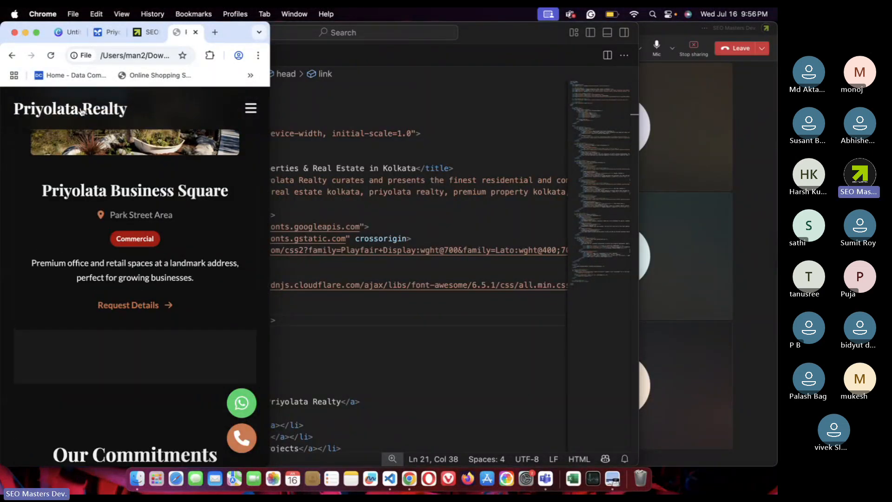
{"action": "double_click", "coordinate": [238, 34]}
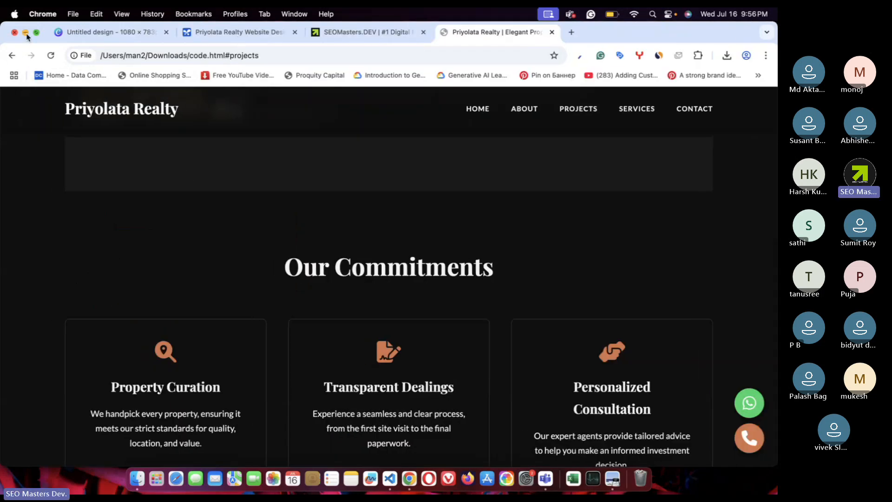
- Minimize Chrome and VS Code, close the Downloads window, view the Teams meeting, then return to Chrome
{"action": "left_click", "coordinate": [25, 33]}
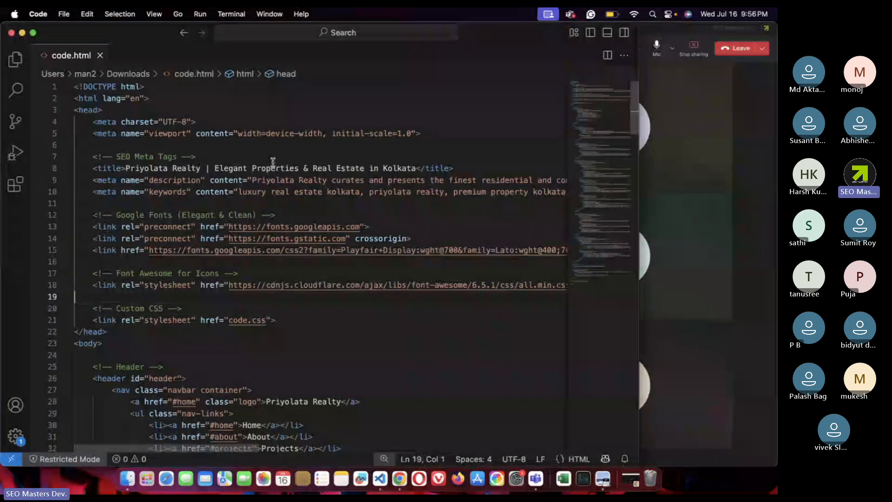
{"action": "left_click", "coordinate": [22, 32]}
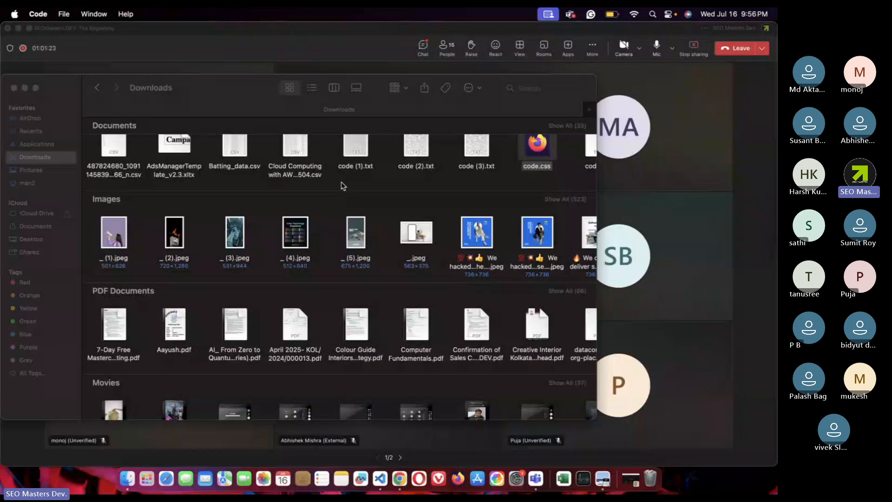
{"action": "left_click", "coordinate": [14, 88]}
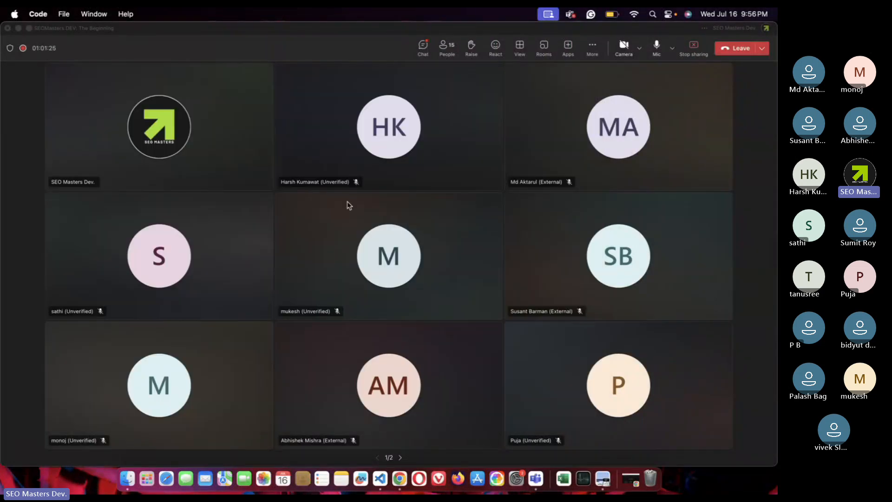
{"action": "left_click", "coordinate": [504, 194]}
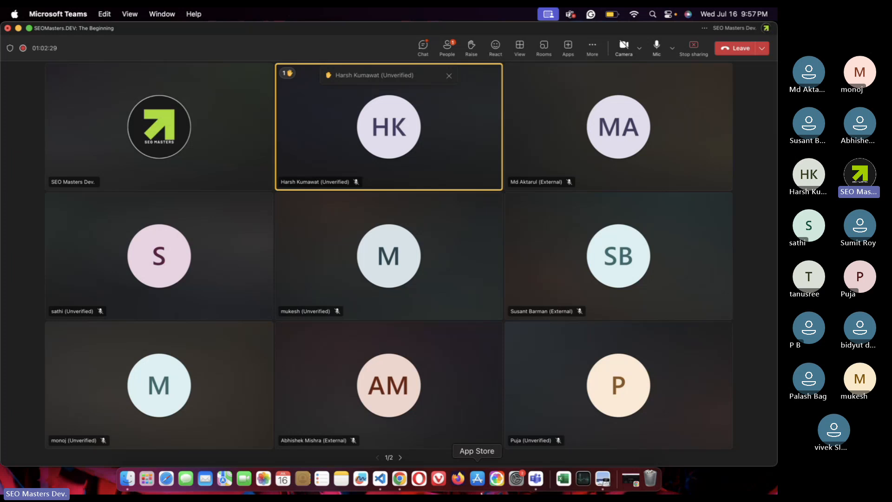
{"action": "left_click", "coordinate": [400, 479]}
- Load youtube.com in the current tab
{"action": "left_click", "coordinate": [267, 55]}
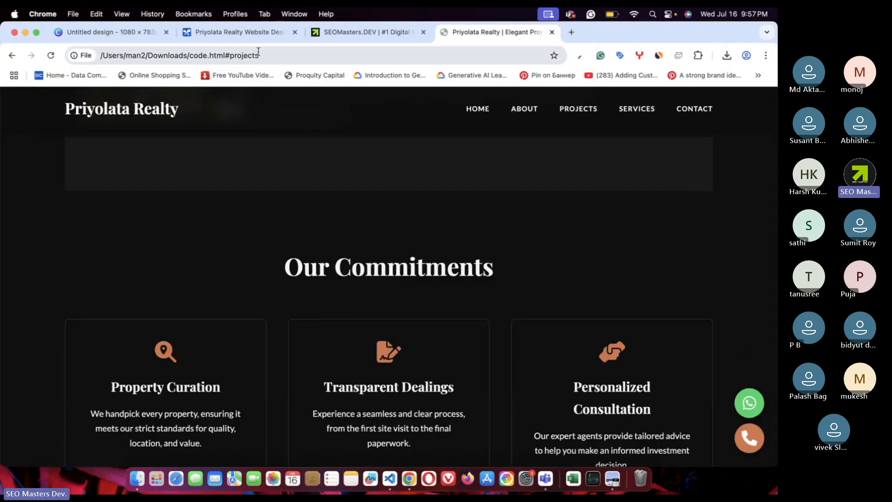
{"action": "type", "text": "you"}
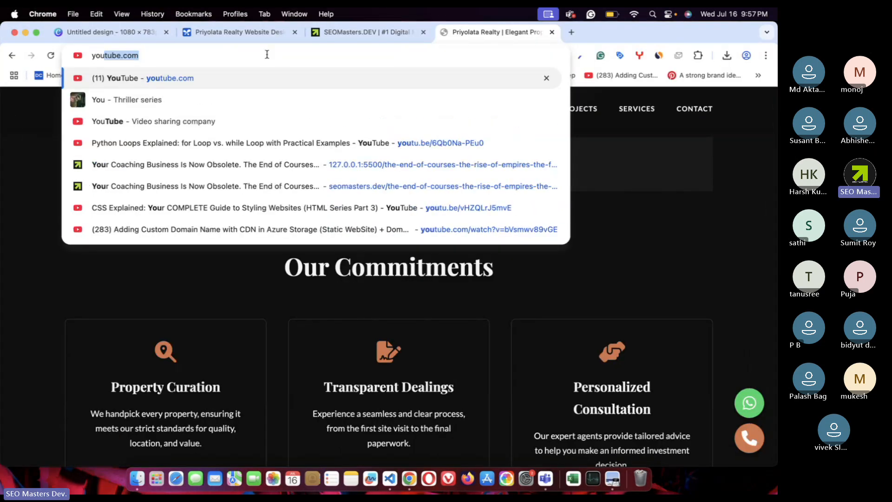
{"action": "key", "text": "Return"}
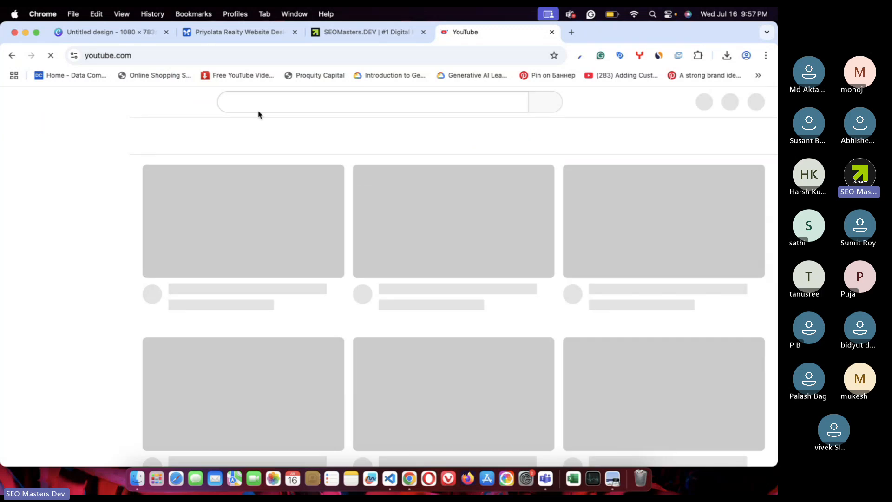
- Search for seomasters.dev and open the SEO Masters Dev. channel's Playlists
{"action": "left_click", "coordinate": [253, 100]}
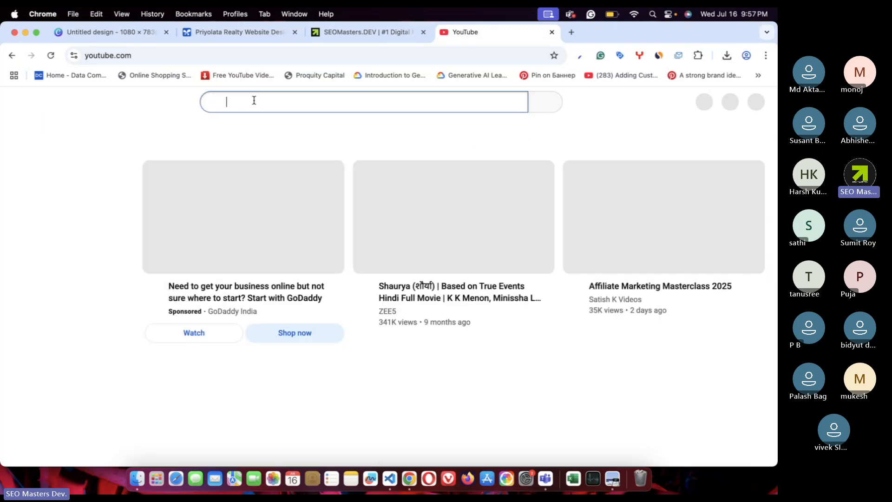
{"action": "type", "text": "seomasters."}
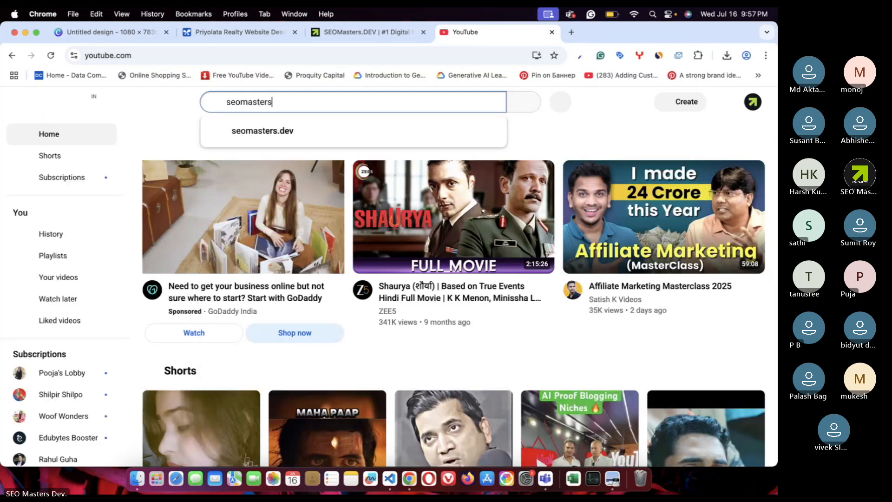
{"action": "type", "text": "dev"}
{"action": "key", "text": "Return"}
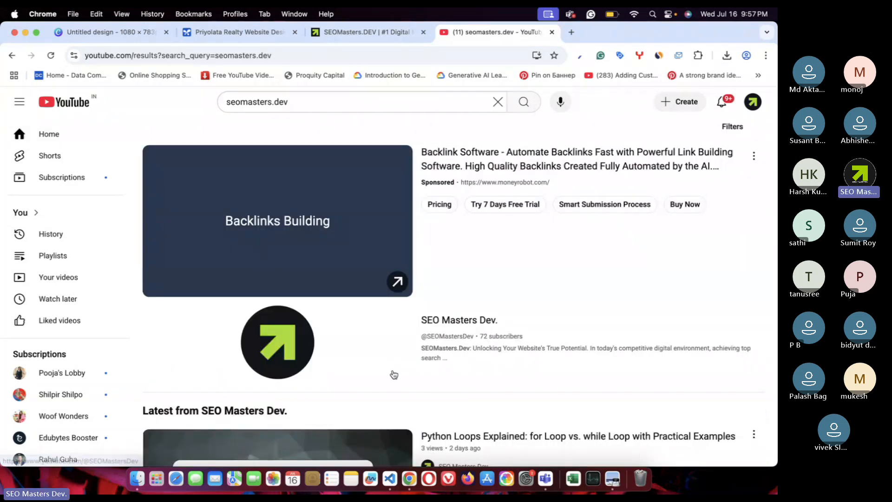
{"action": "left_click", "coordinate": [470, 324]}
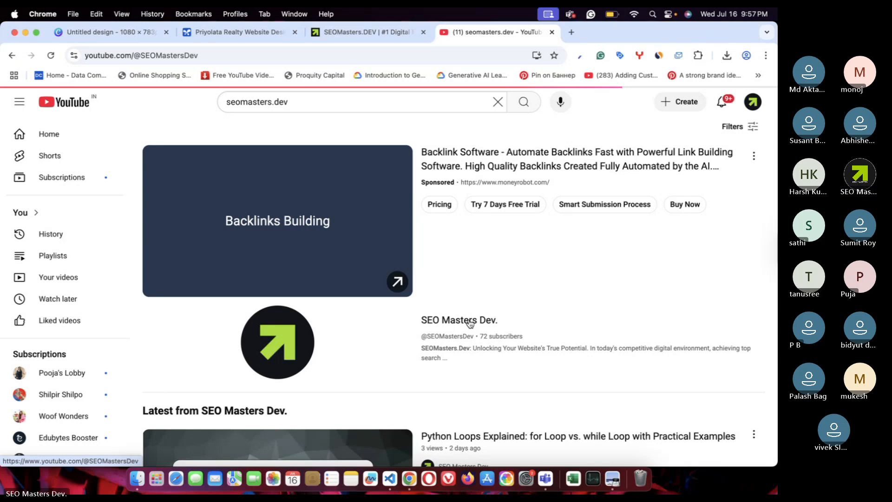
{"action": "left_click", "coordinate": [299, 343]}
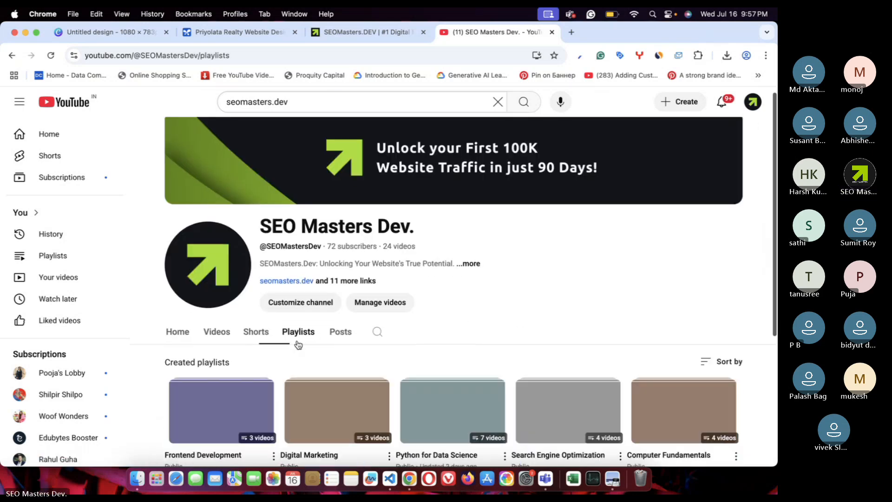
{"action": "scroll", "coordinate": [298, 343], "scroll_direction": "down", "scroll_amount": 5}
- Watch the Frontend Development playlist's CSS Explained video, close the tab, and open Teams' More menu
{"action": "left_click", "coordinate": [186, 273]}
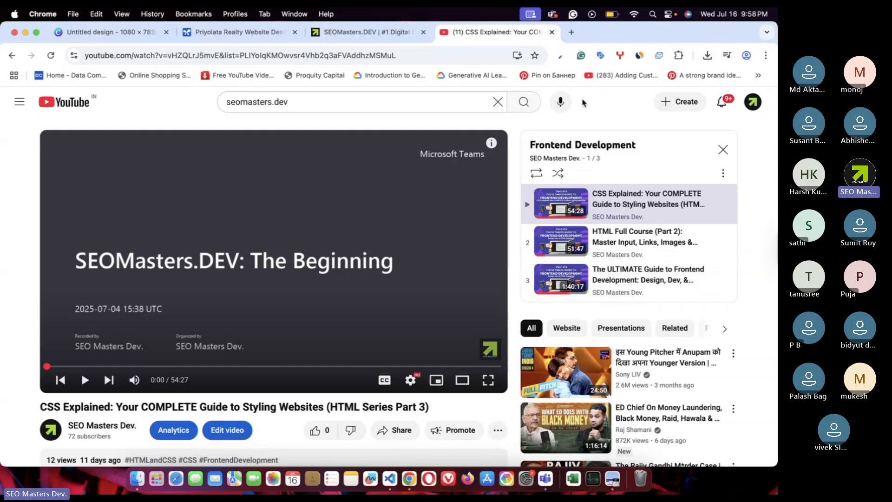
{"action": "left_click", "coordinate": [552, 32]}
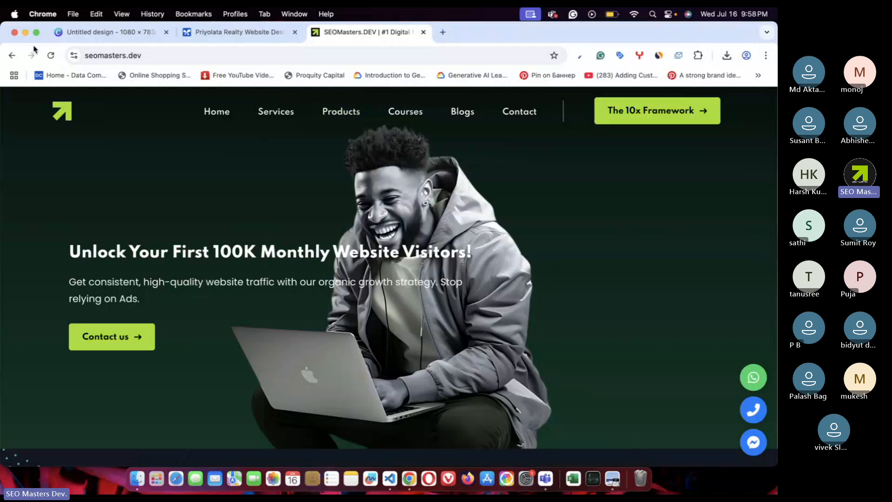
{"action": "left_click", "coordinate": [26, 34]}
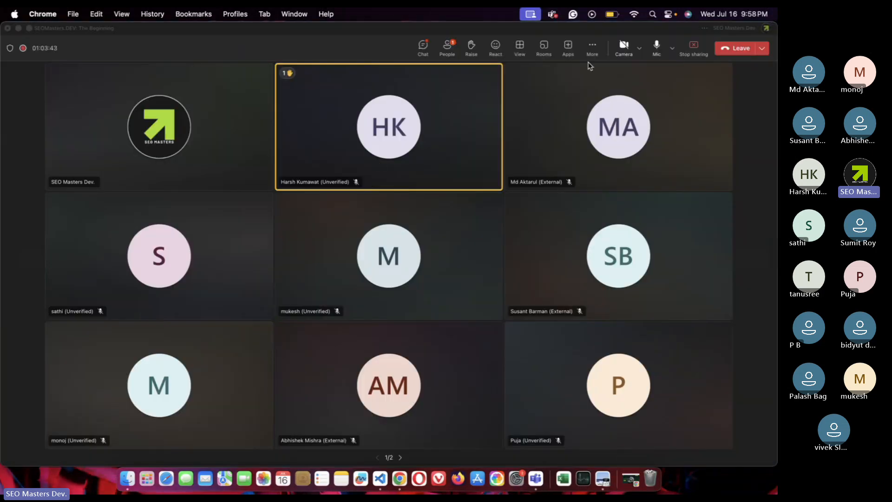
{"action": "left_click", "coordinate": [601, 46]}
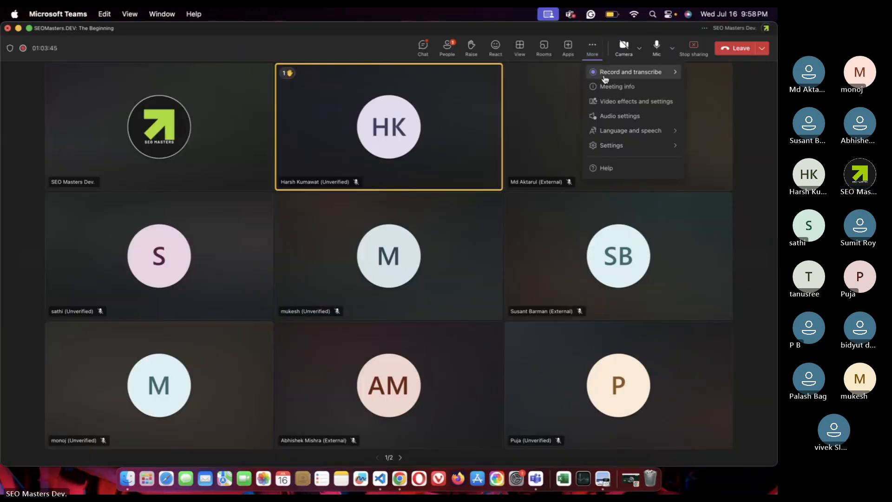